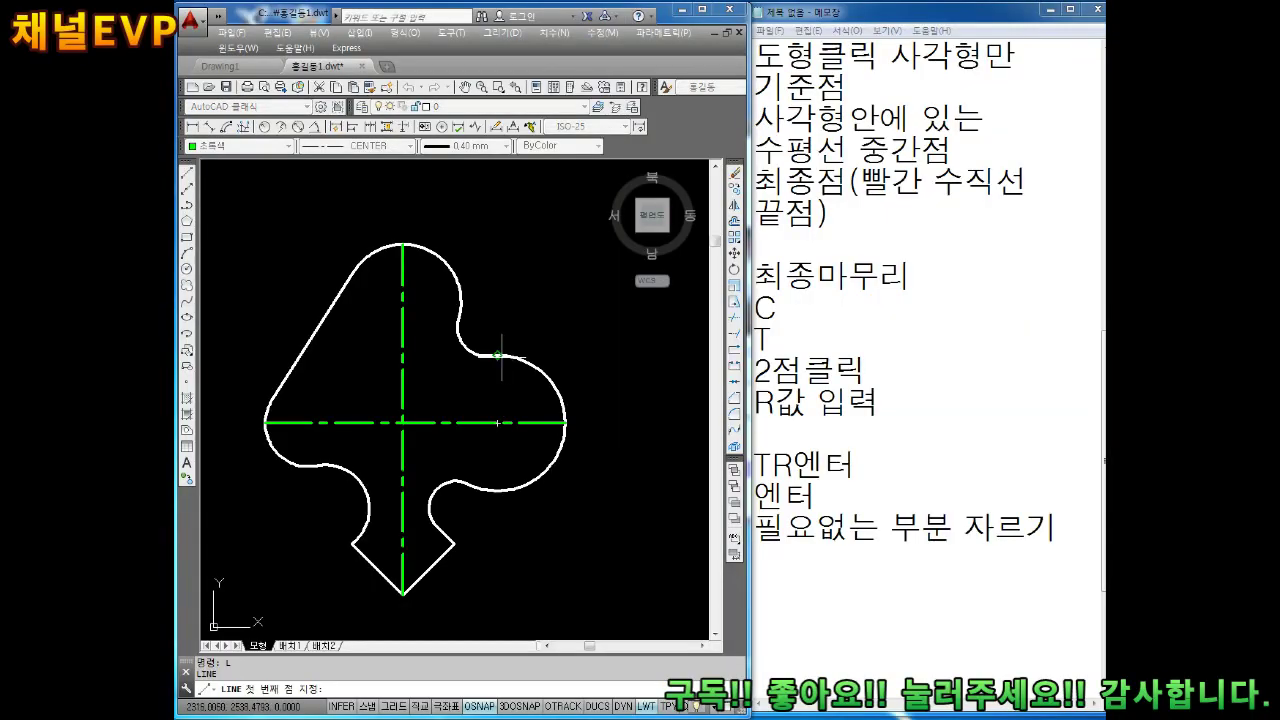
Step: Draw vertical centre lines through the right and left lobes with Ortho on
click(498, 355)
click(498, 490)
key(Escape)
middle_drag(385, 417, 462, 441)
key(space)
click(388, 446)
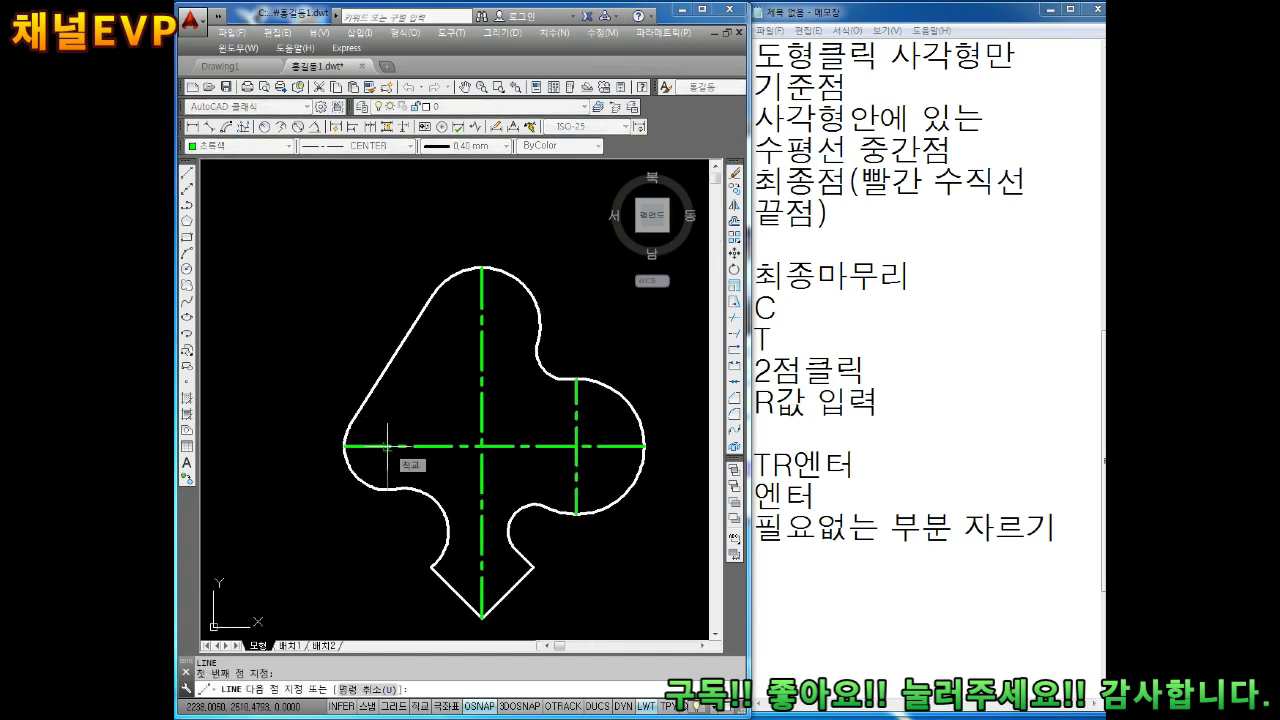
scroll(388, 390, up, 4)
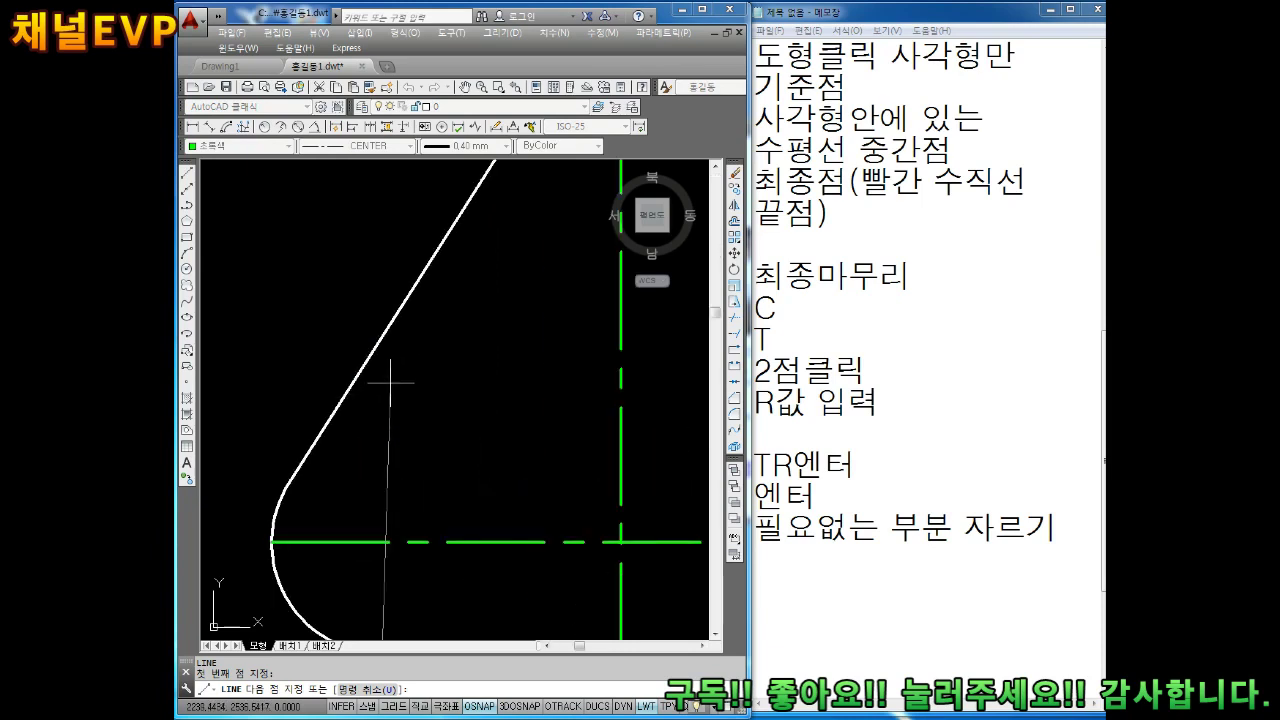
key(F8)
click(382, 278)
key(Escape)
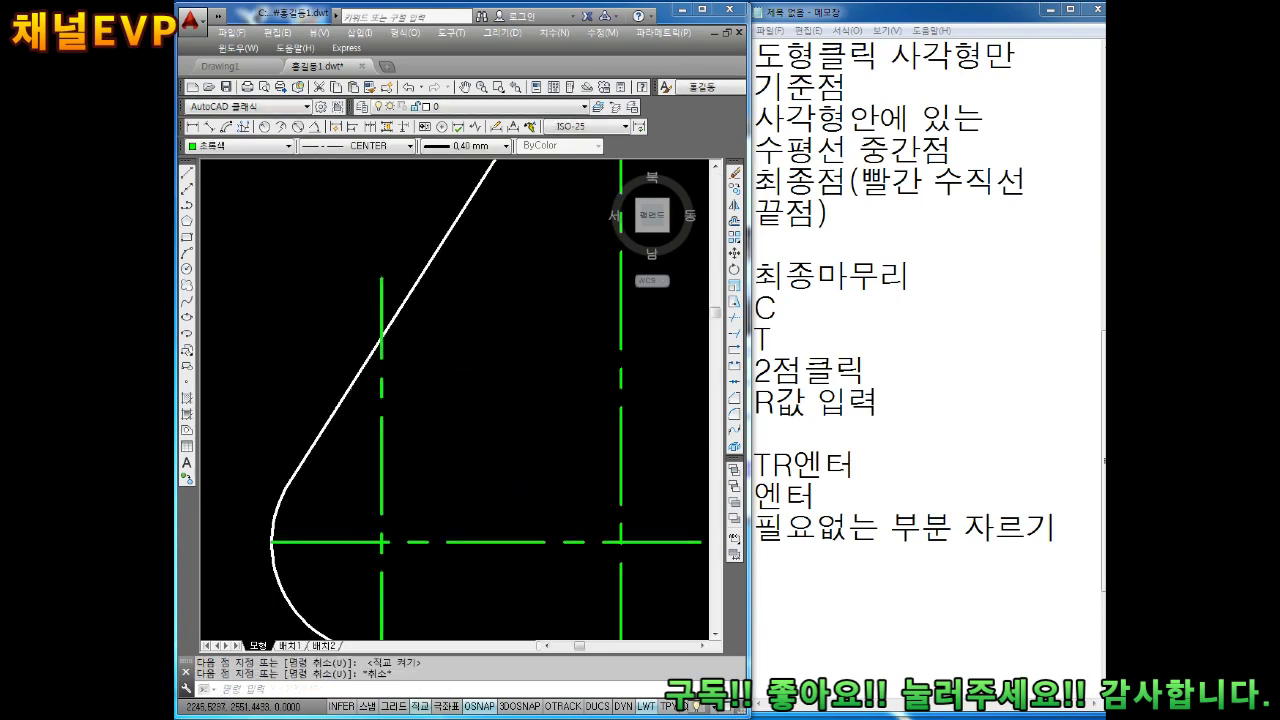
scroll(450, 317, down, 4)
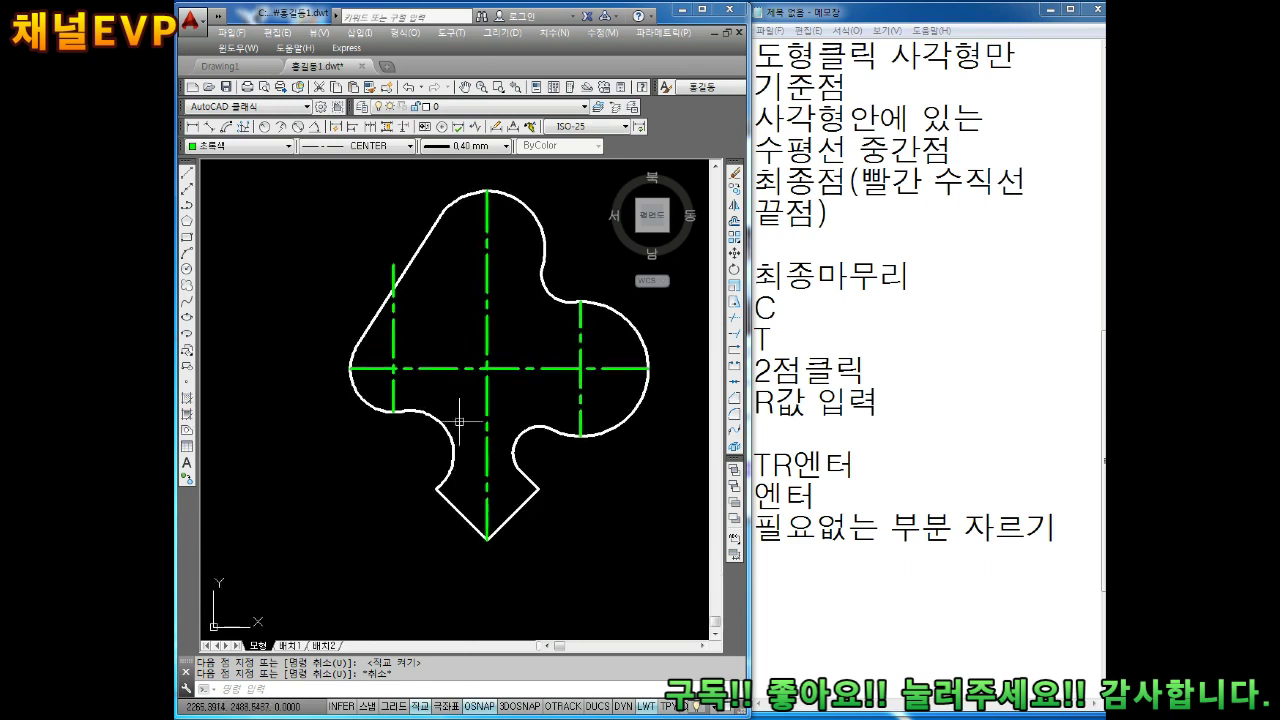
Step: Draw a line across the stem's base from its left corner to its right corner
text(l)
key(Return)
scroll(451, 491, up, 6)
click(400, 485)
scroll(400, 485, down, 5)
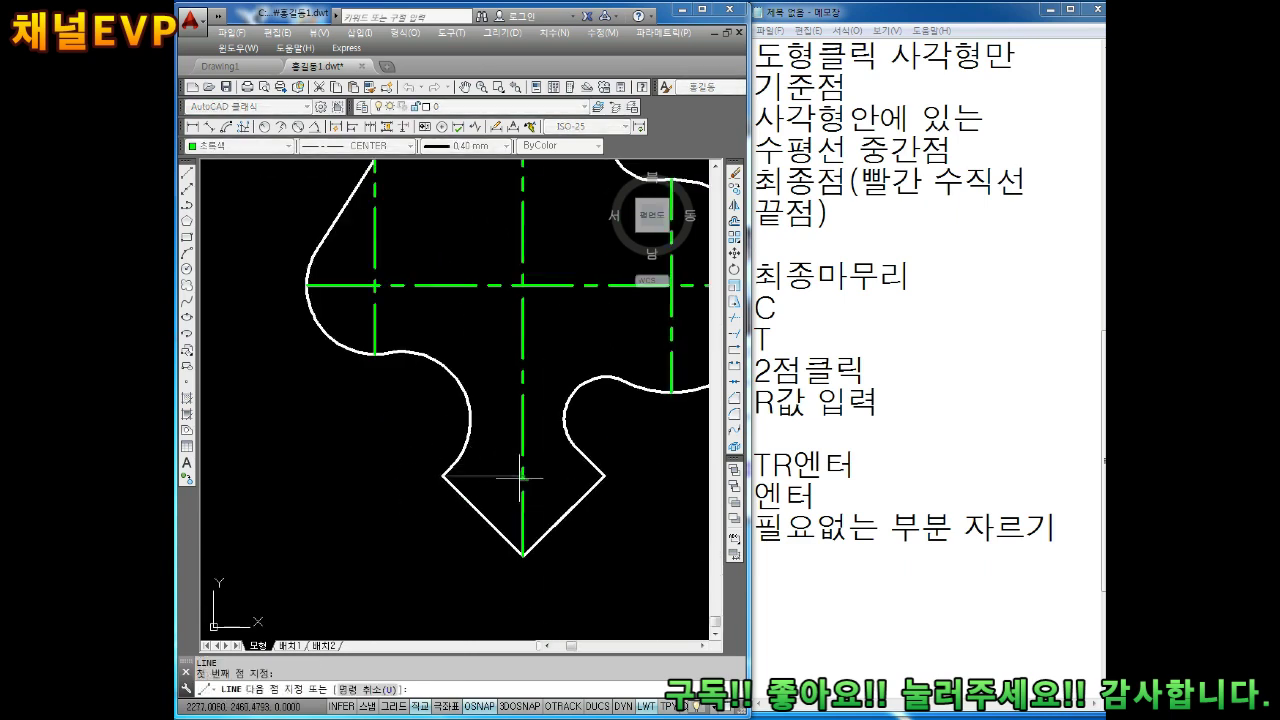
click(604, 476)
key(Escape)
scroll(493, 509, down, 2)
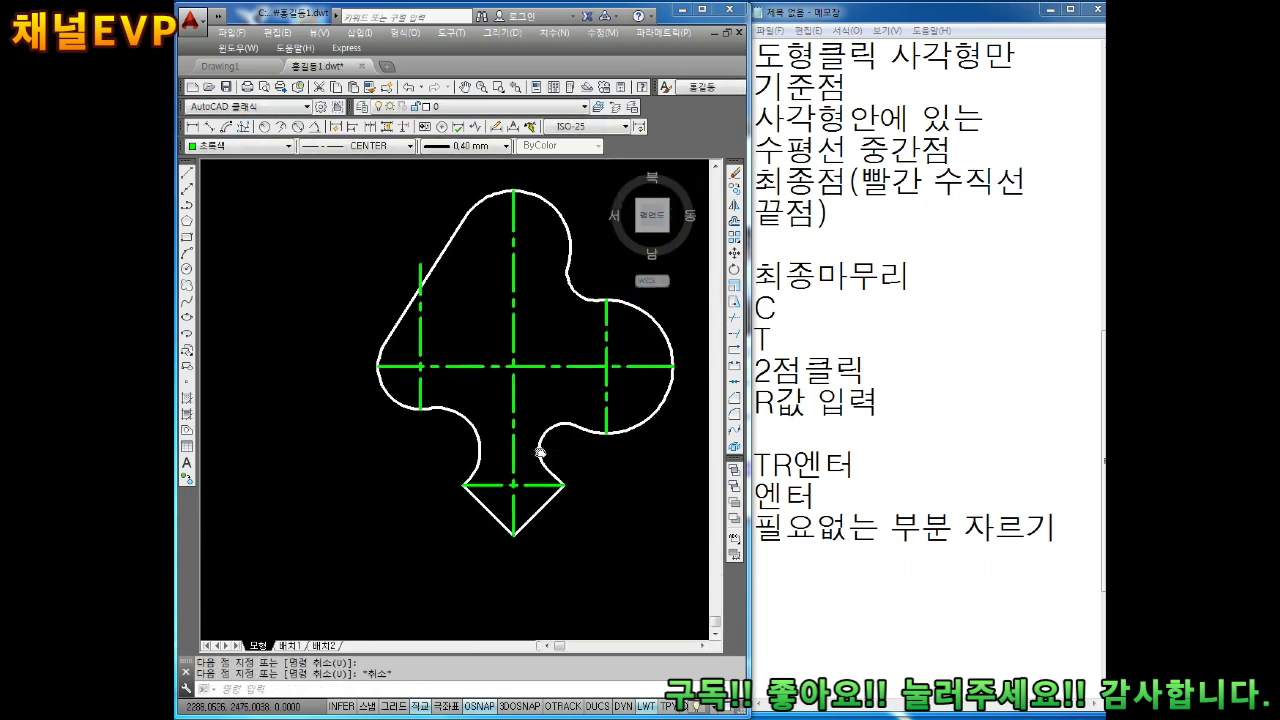
Step: Check the left lobe's centre line by selecting it, then deselect it
key(Escape)
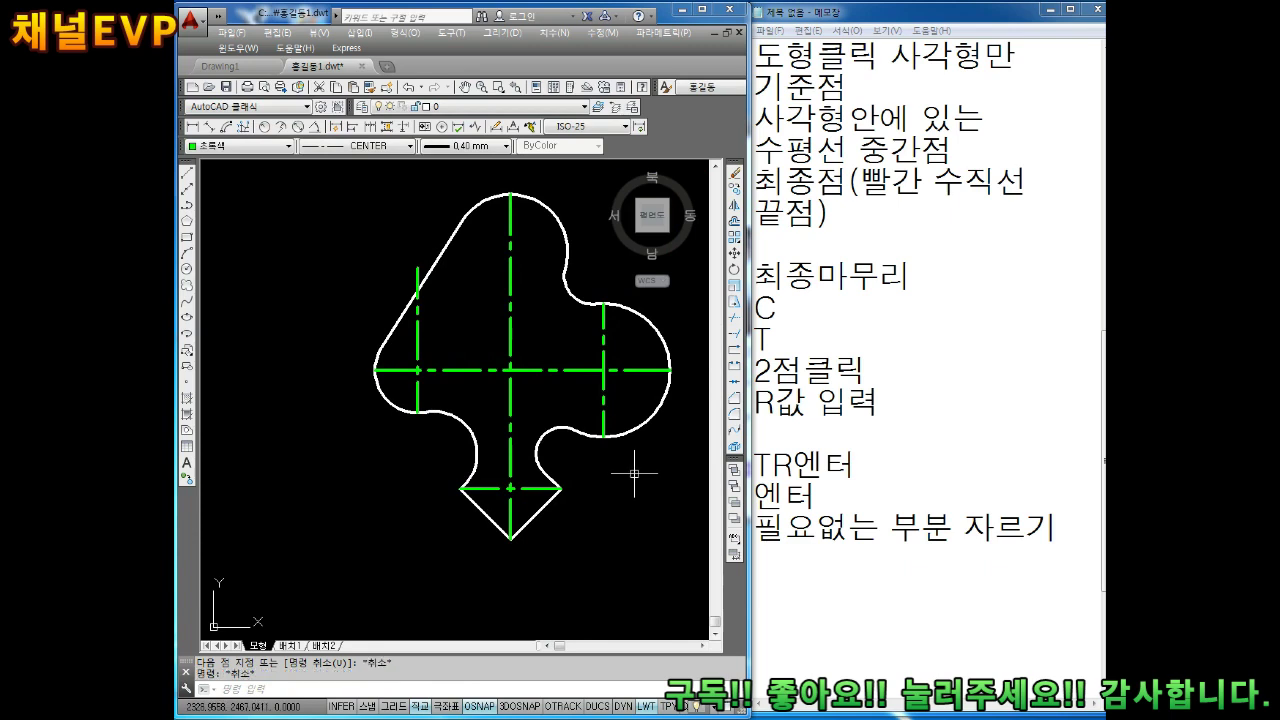
key(Escape)
scroll(429, 280, up, 2)
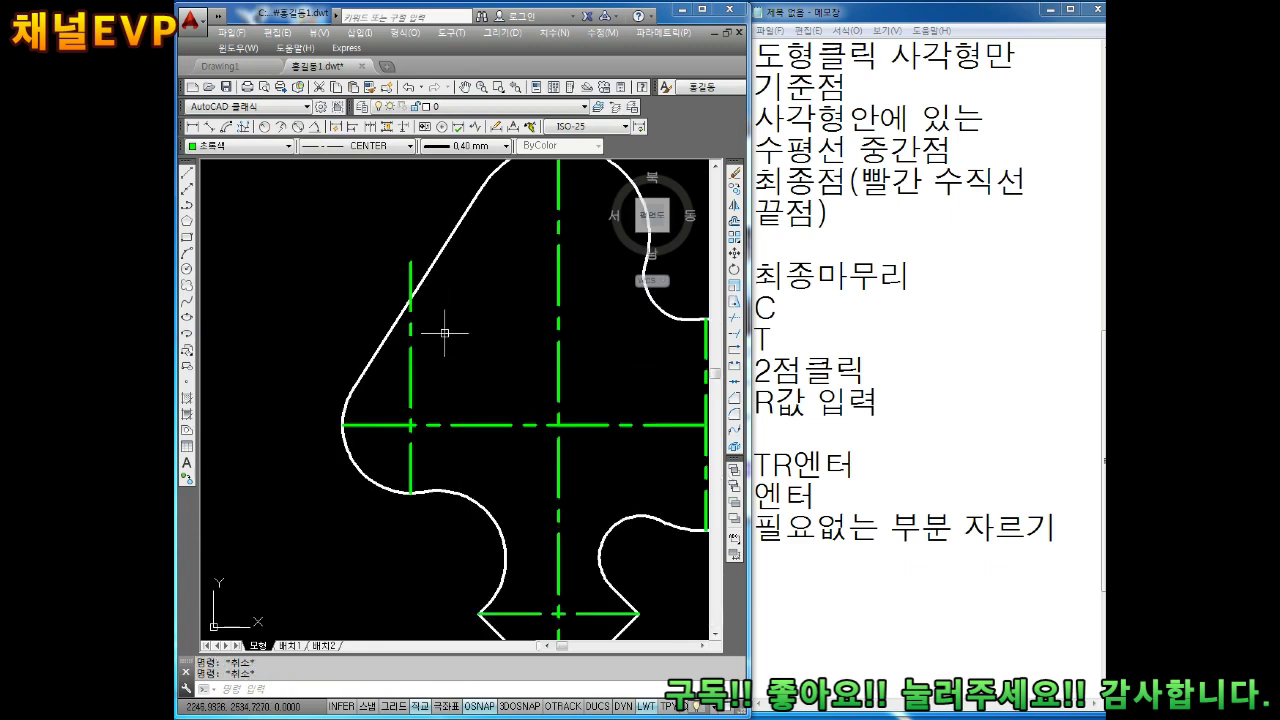
click(411, 354)
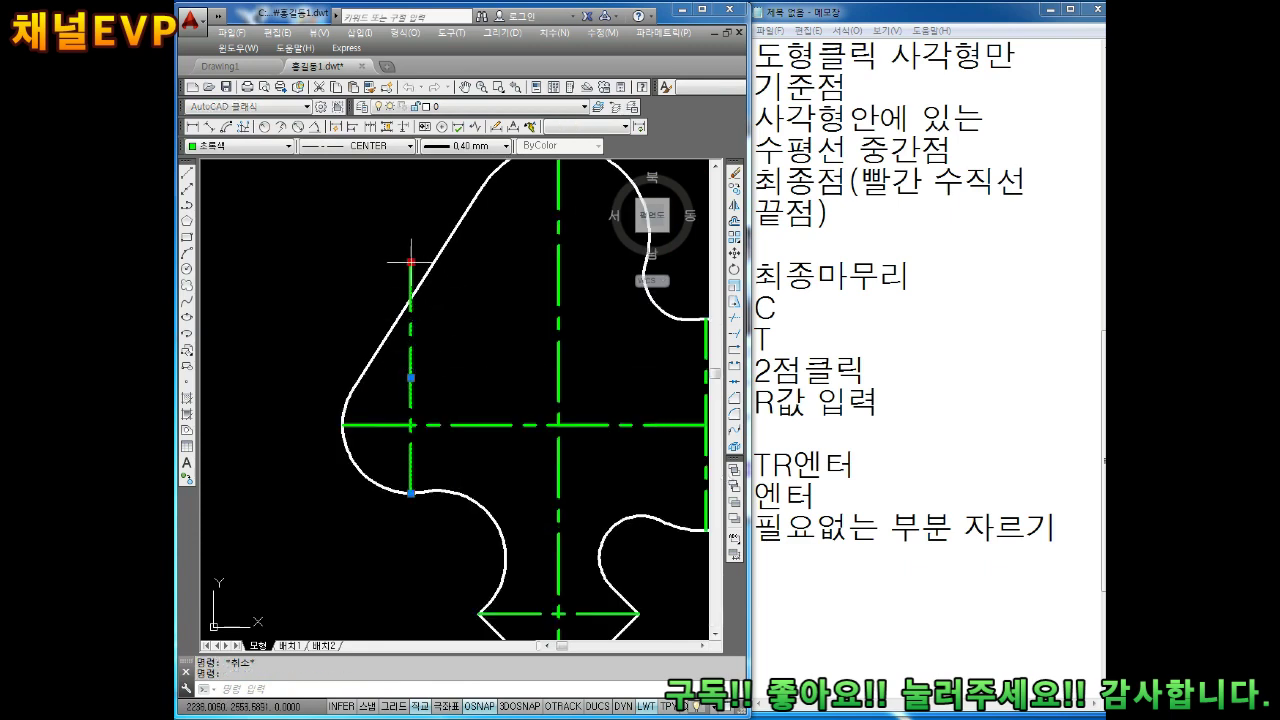
key(Escape)
scroll(458, 382, down, 3)
scroll(458, 382, down, 2)
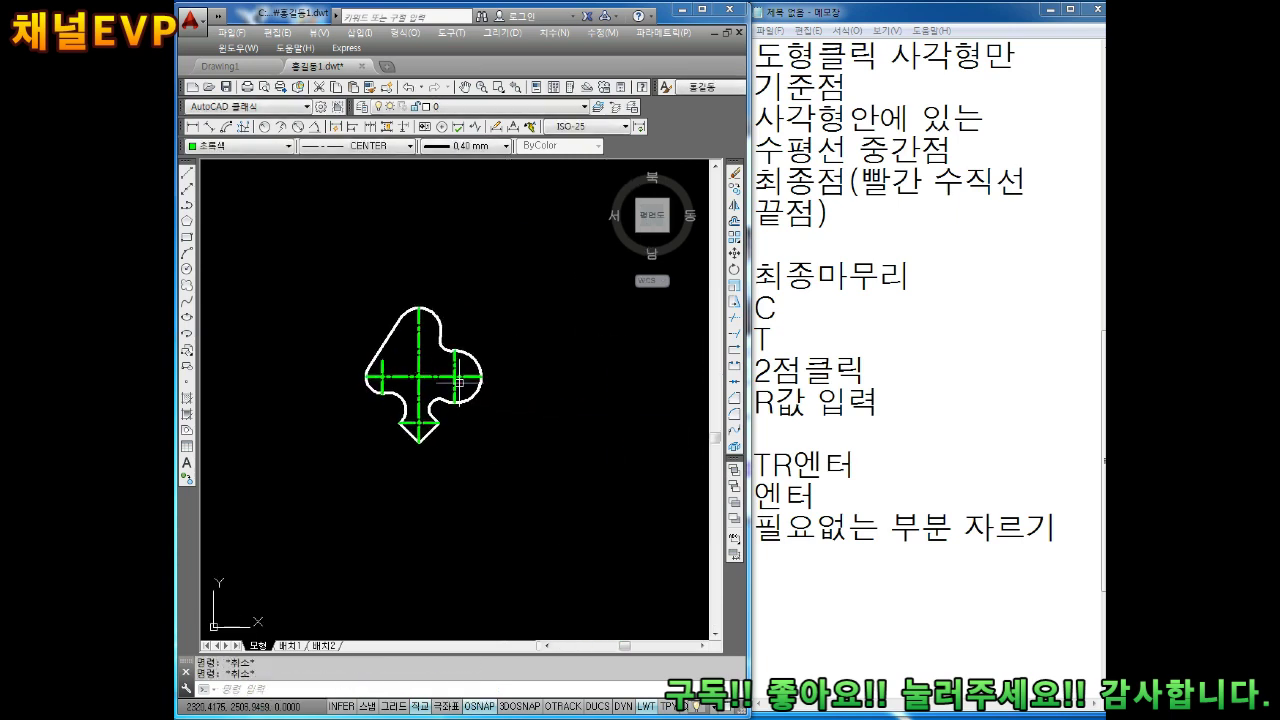
scroll(458, 382, up, 4)
click(872, 567)
text(LEN)
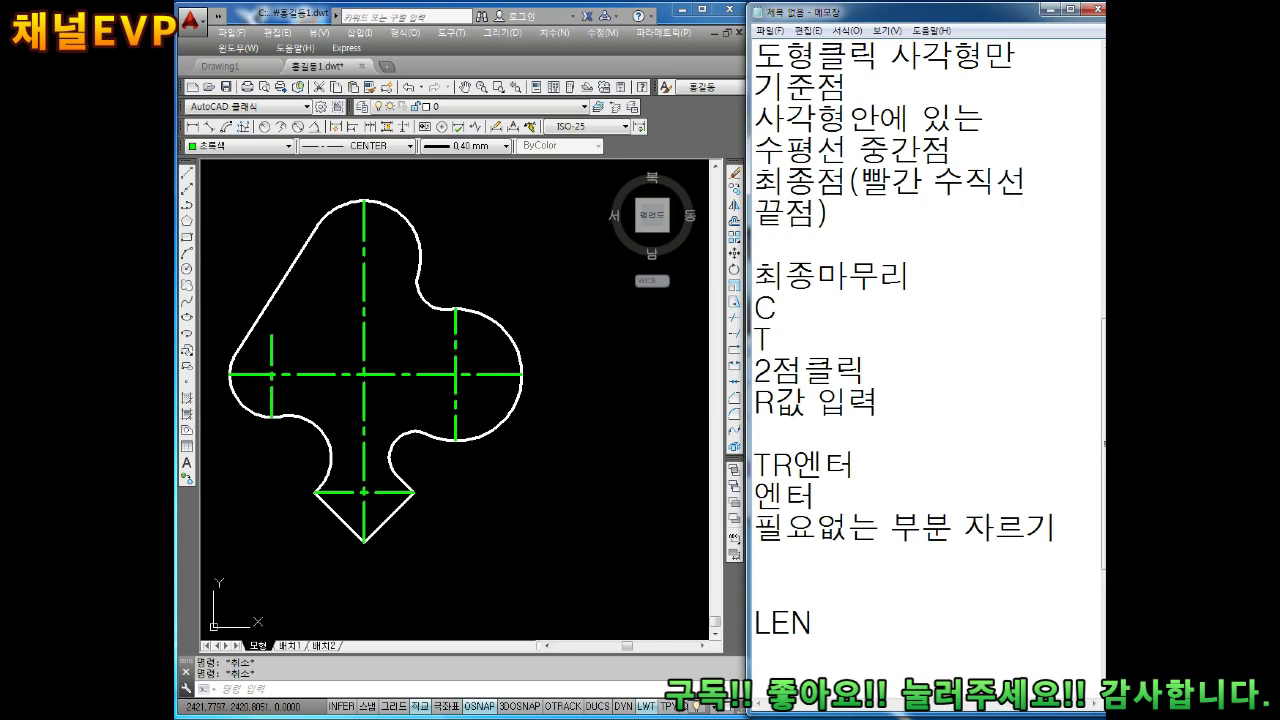
Step: Add the note lines LEN엔터, DE엔터, 4엔터 and 늘리고자 선 클릭 in Notepad
text(엔터)
key(Return)
key(BackSpace)
text(DE)
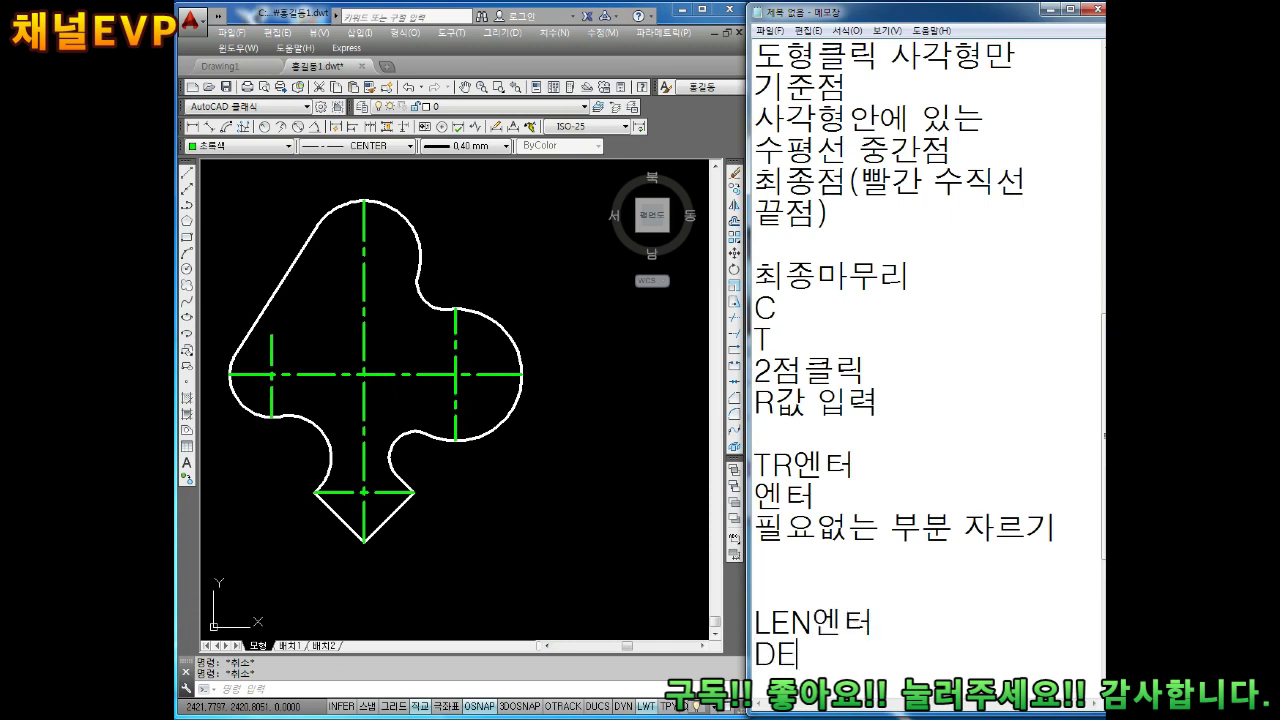
text(엔터)
key(Return)
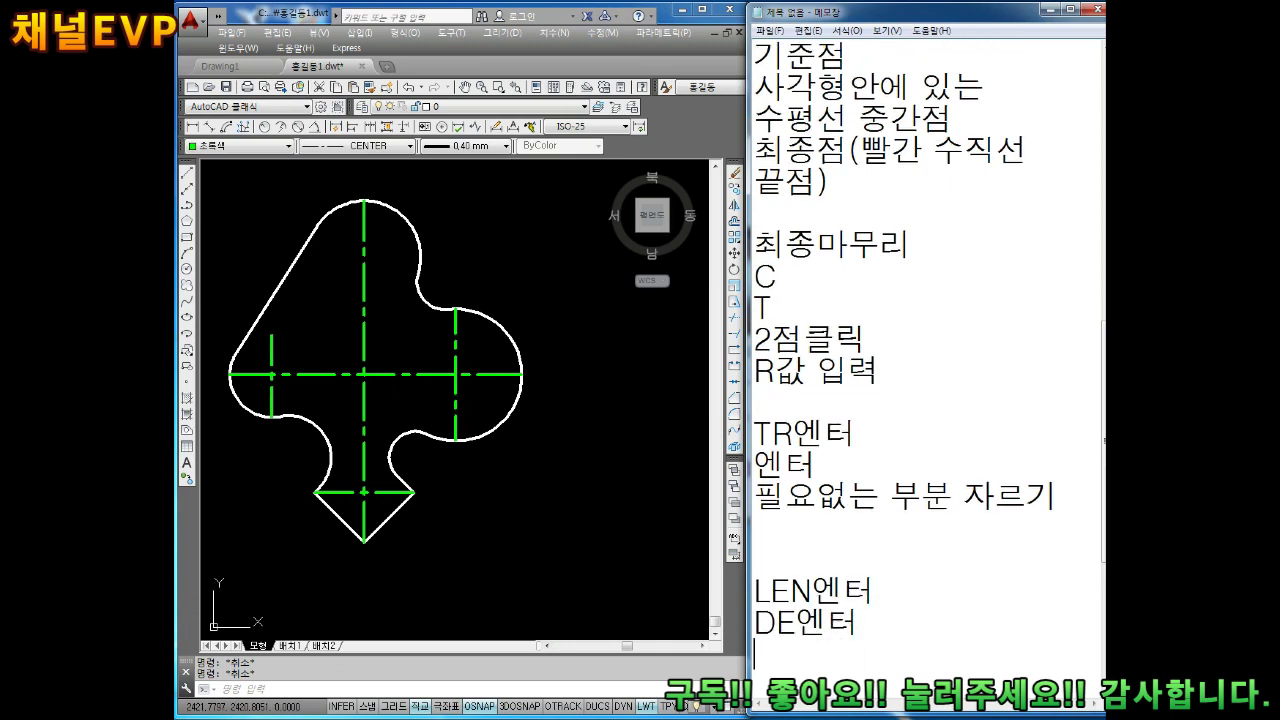
key(Return)
key(Return)
text(4)
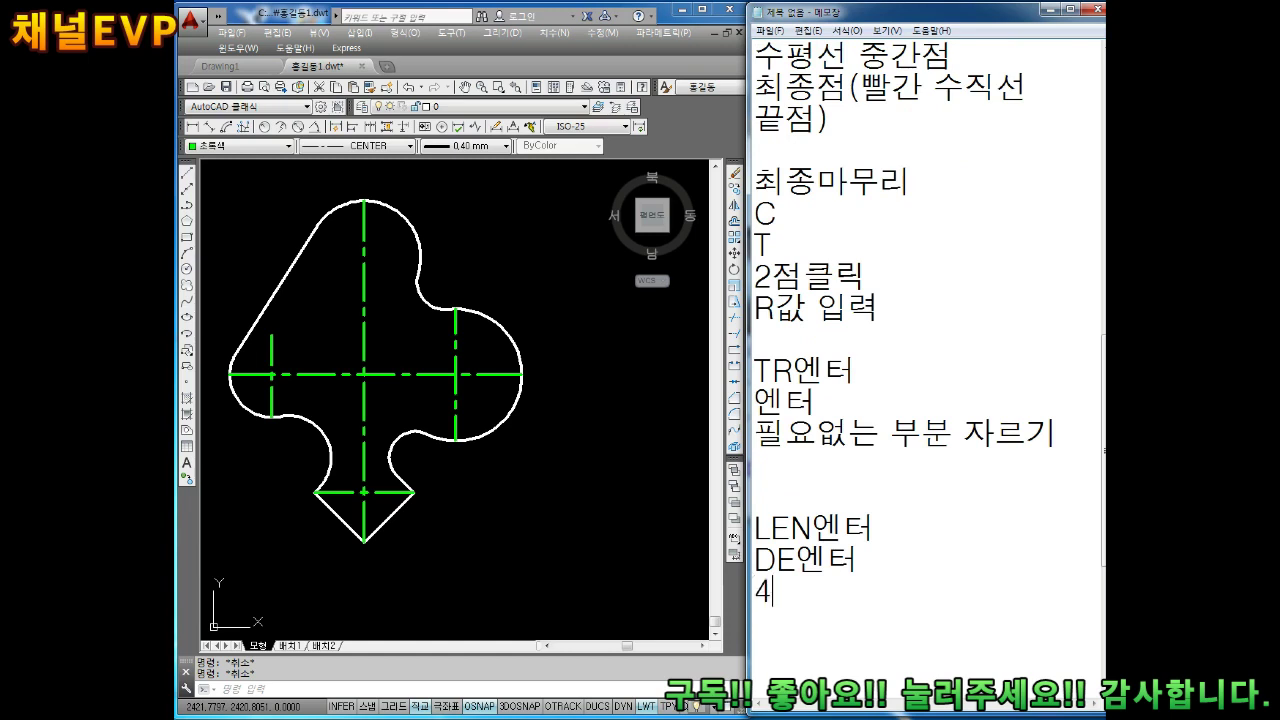
text(엔터)
key(Return)
text(늘ㄹ)
text(고자 )
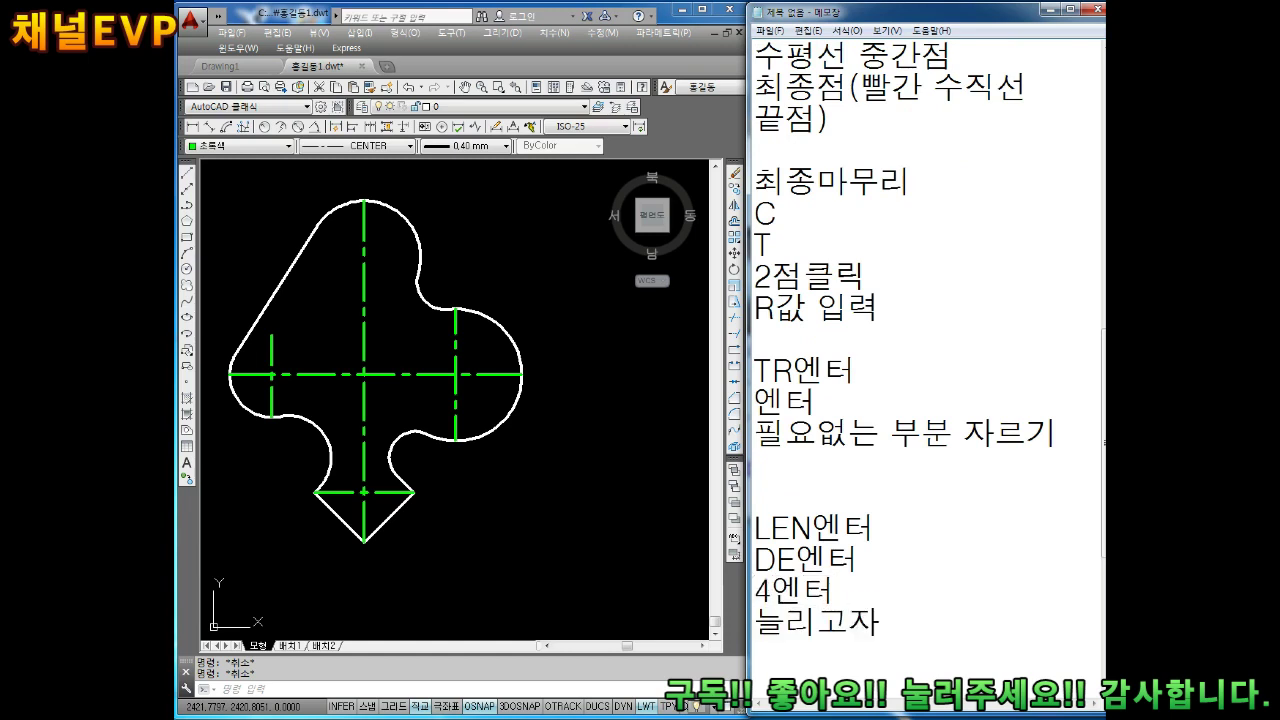
text(선 클릭)
key(Return)
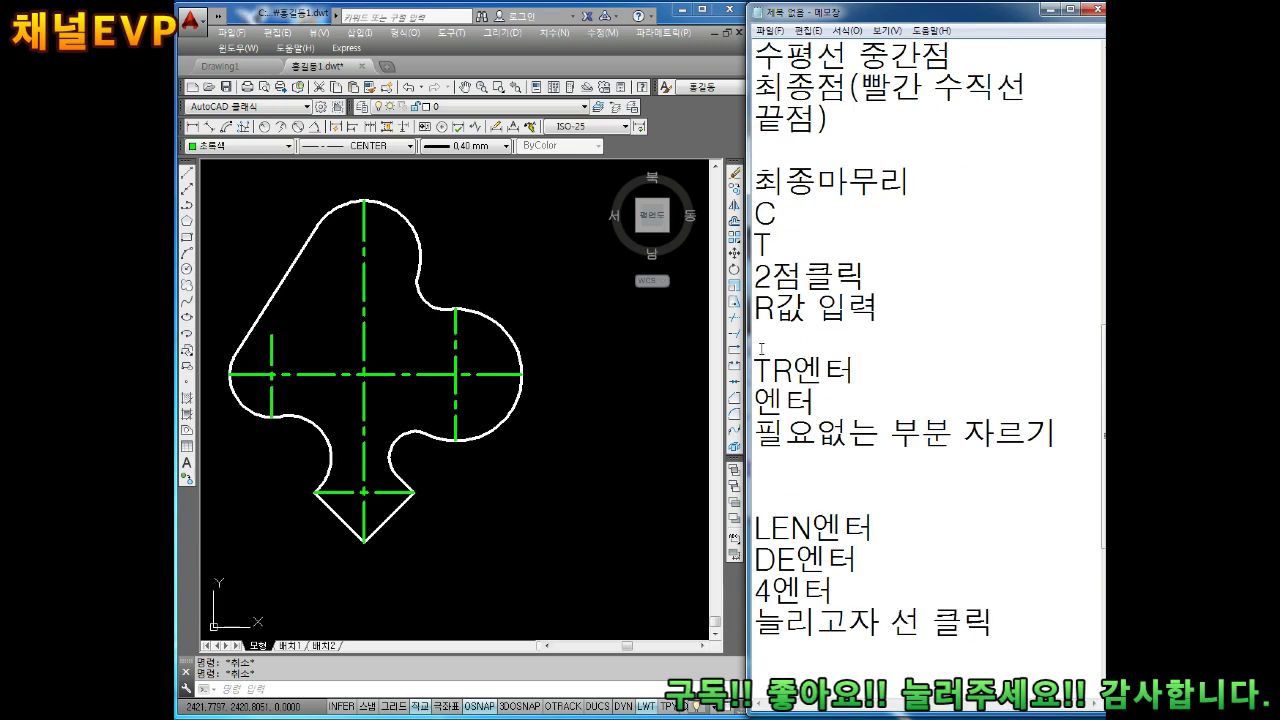
Step: Put spaces after the LEN and DE note entries and mark the 4엔터 note
click(814, 527)
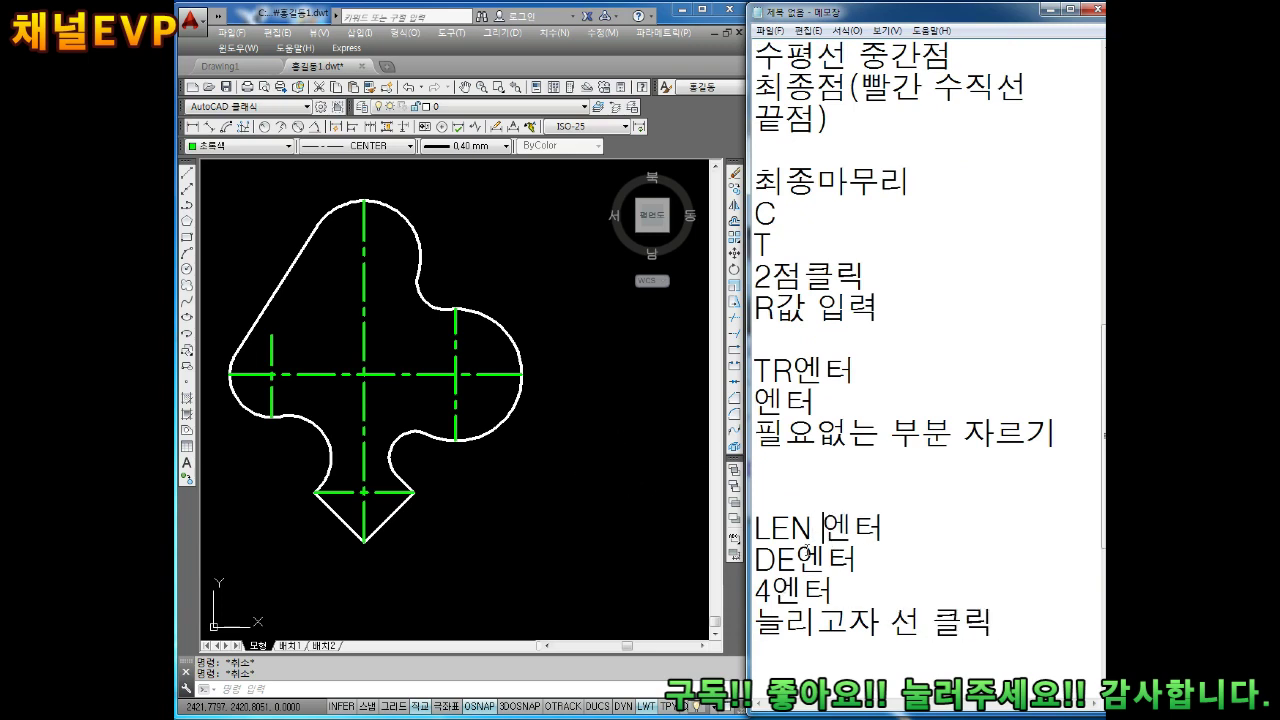
click(797, 560)
drag(806, 591, 835, 591)
scroll(447, 462, down, 5)
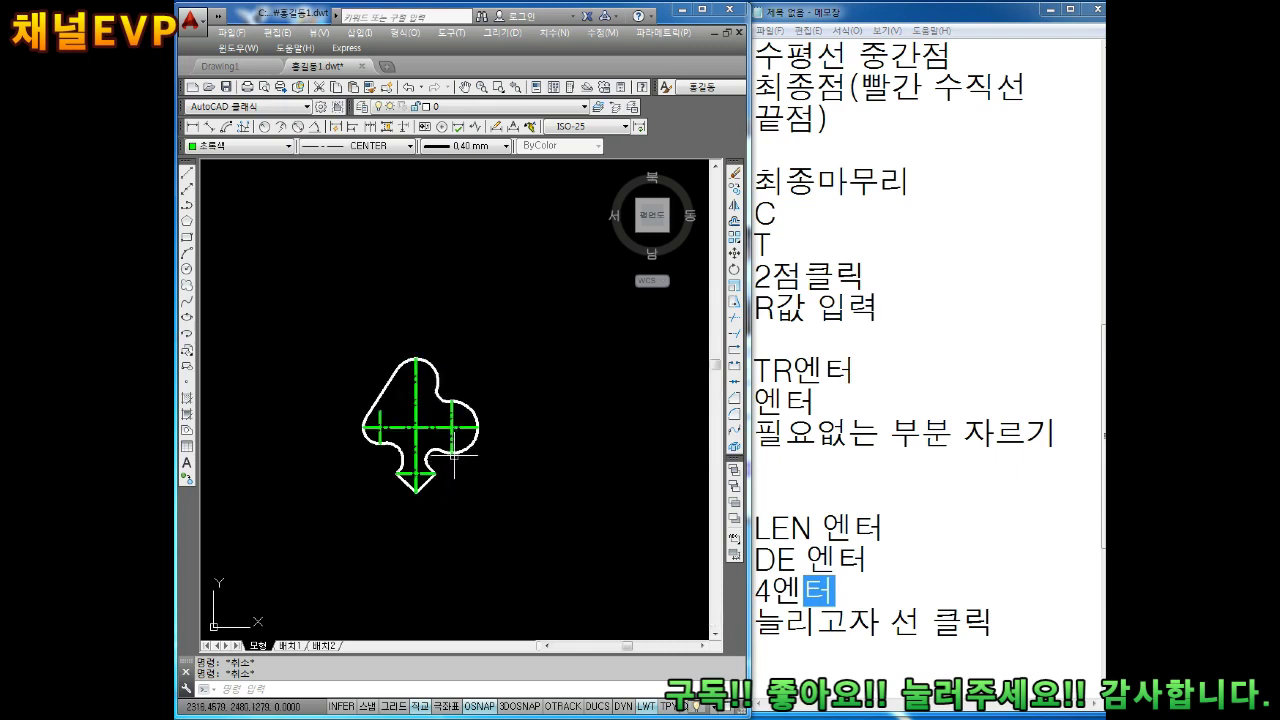
scroll(548, 468, up, 4)
scroll(640, 404, up, 3)
text(LE)
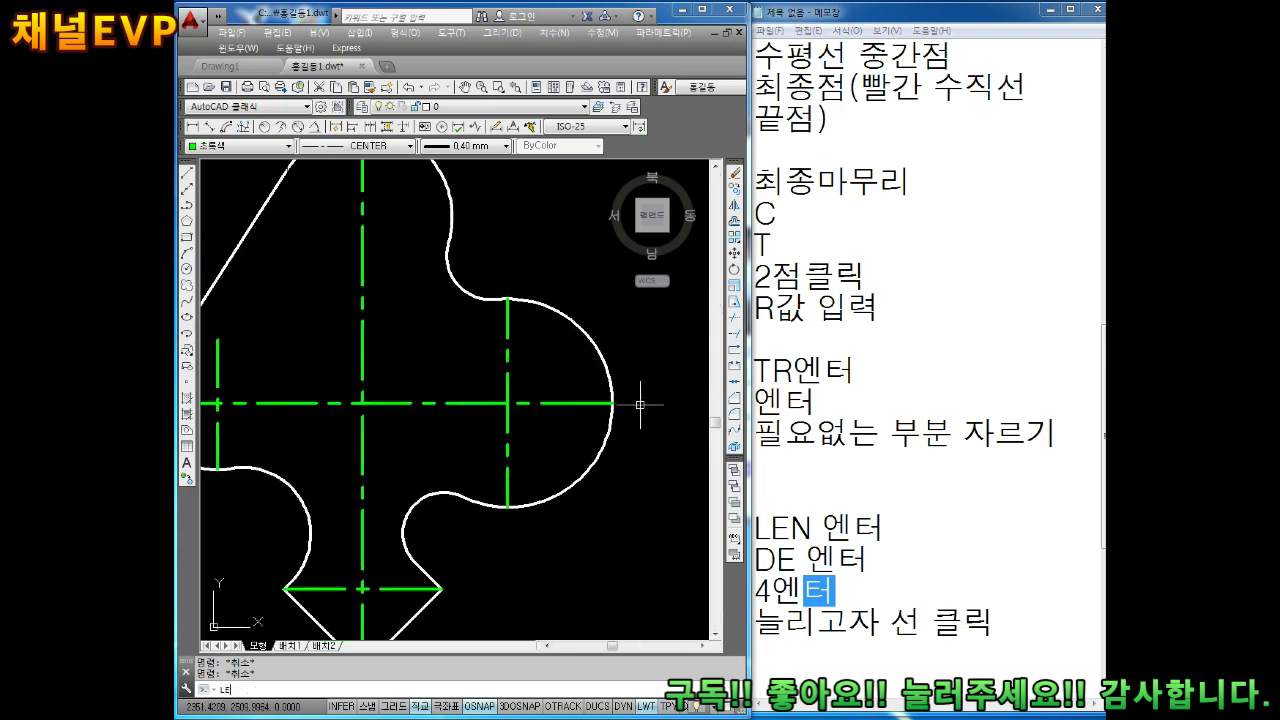
Step: Start LENGTHEN with the DElta option set to 4
text(N)
key(Return)
text(DE)
key(Return)
key(Escape)
key(Escape)
key(Return)
text(DE)
key(Return)
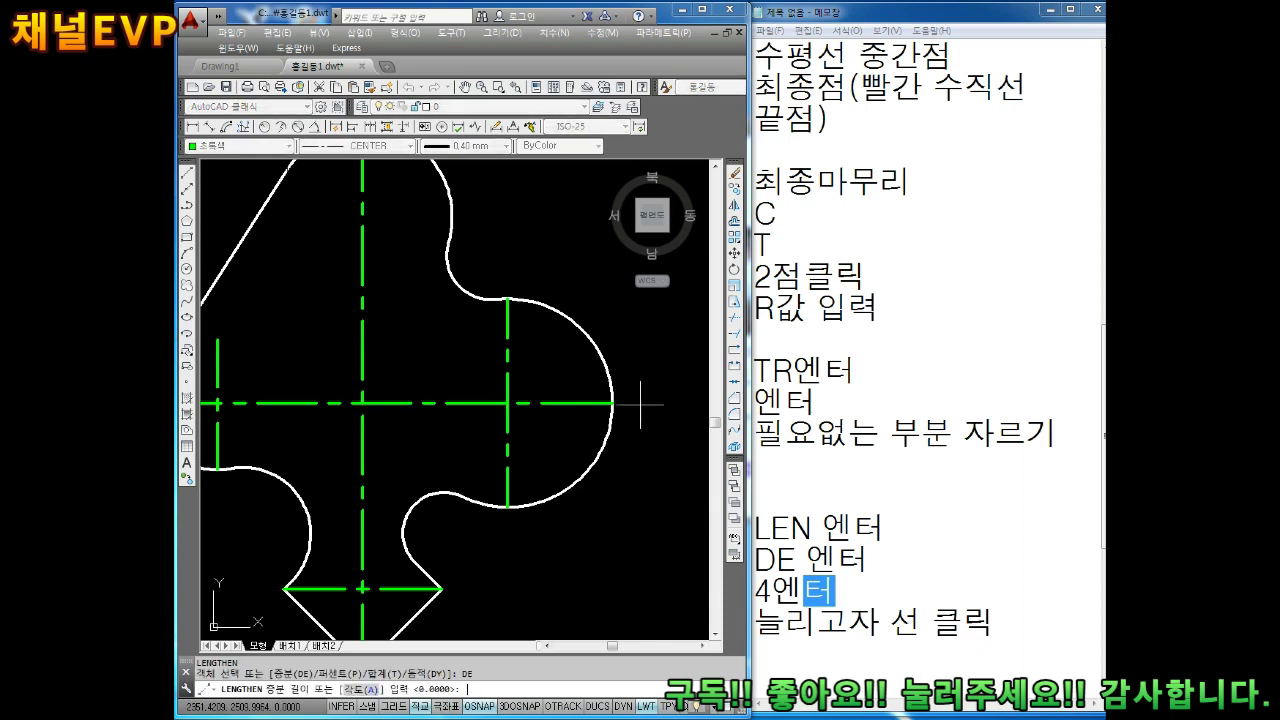
text(4)
key(Return)
Step: Extend the green centre lines by 4, including past the bottom tip
scroll(497, 345, down, 2)
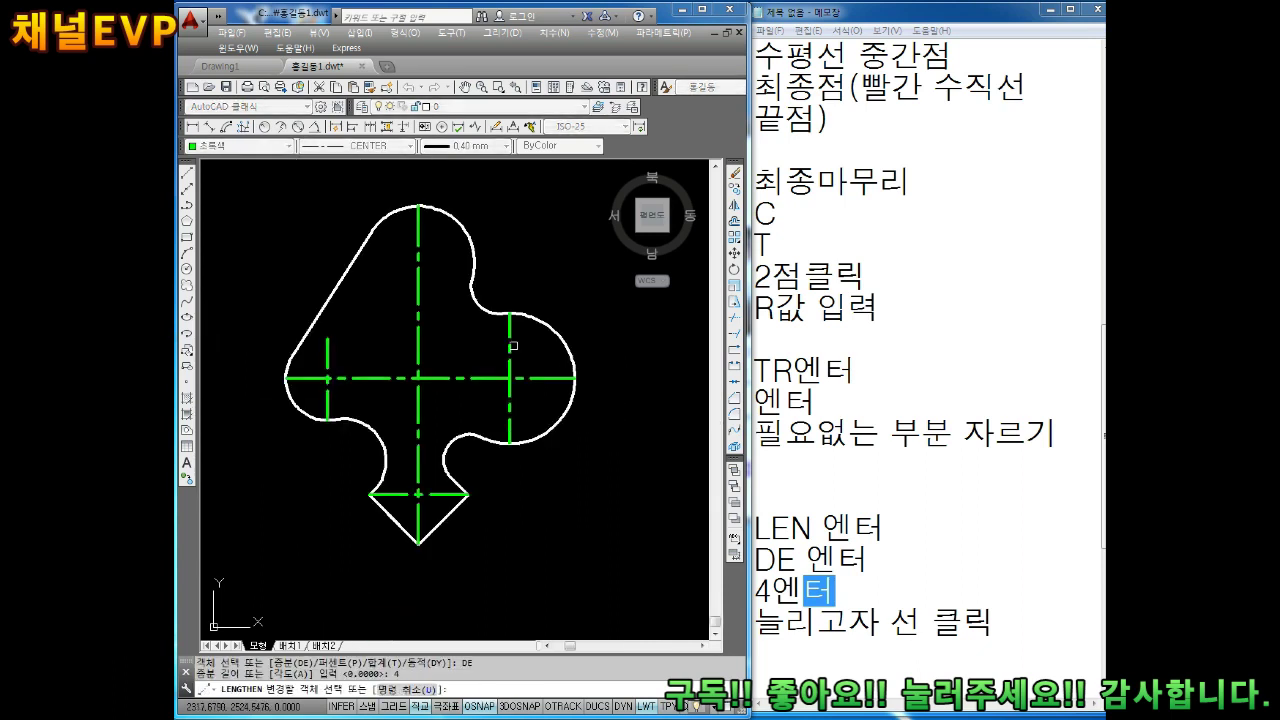
click(425, 257)
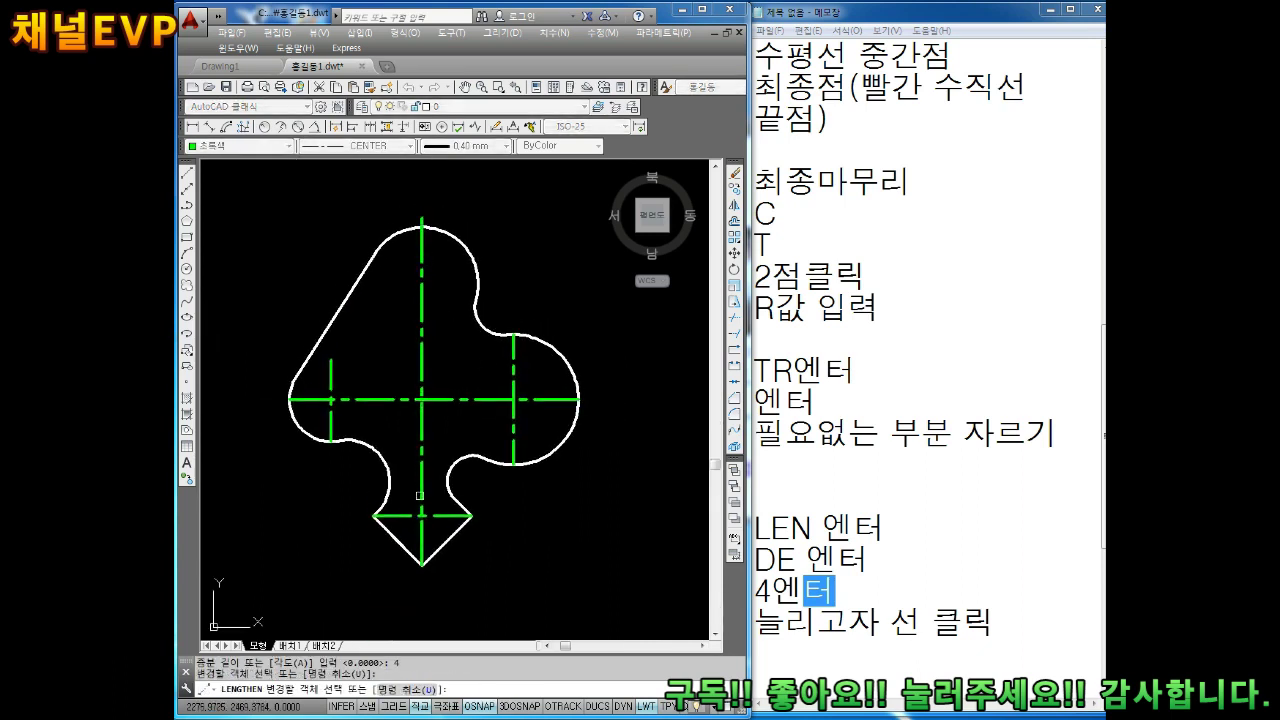
click(421, 550)
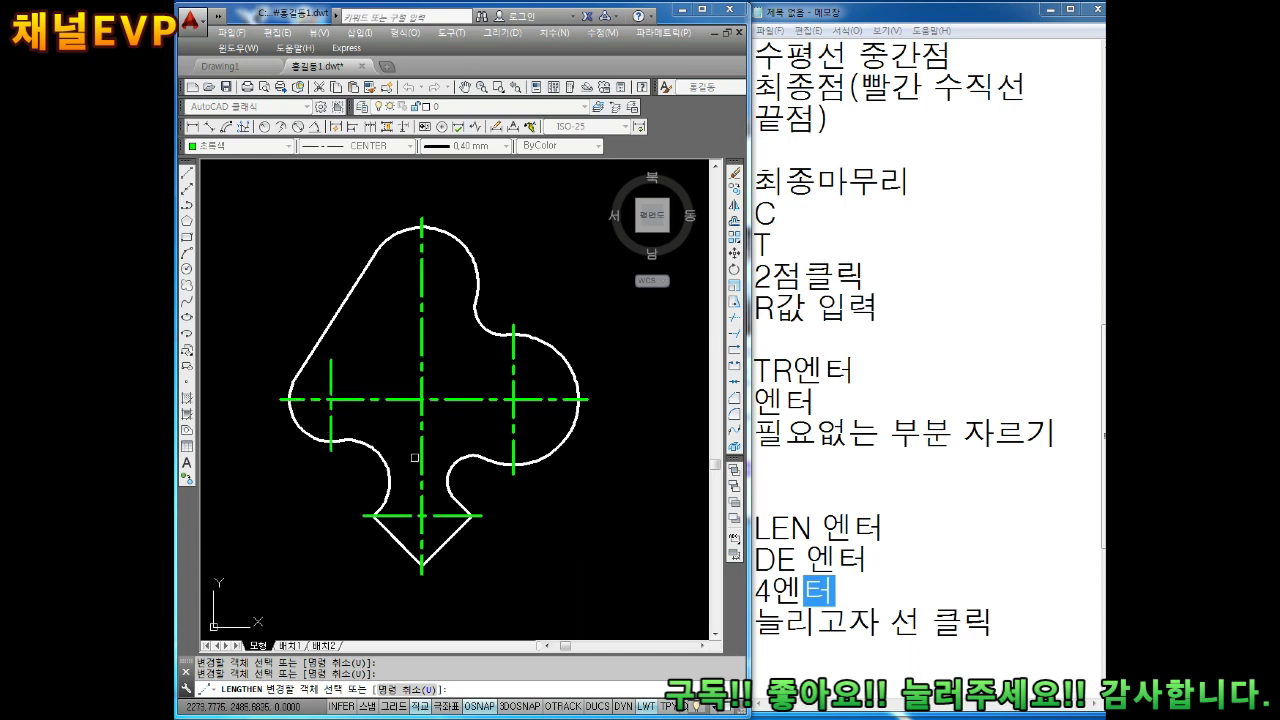
mouse_move(444, 426)
middle_down()
mouse_move(448, 414)
mouse_move(469, 471)
middle_up()
Step: Draw a horizontal line across the top lobe, then add blank lines to the notes
key(Escape)
text(L)
key(Return)
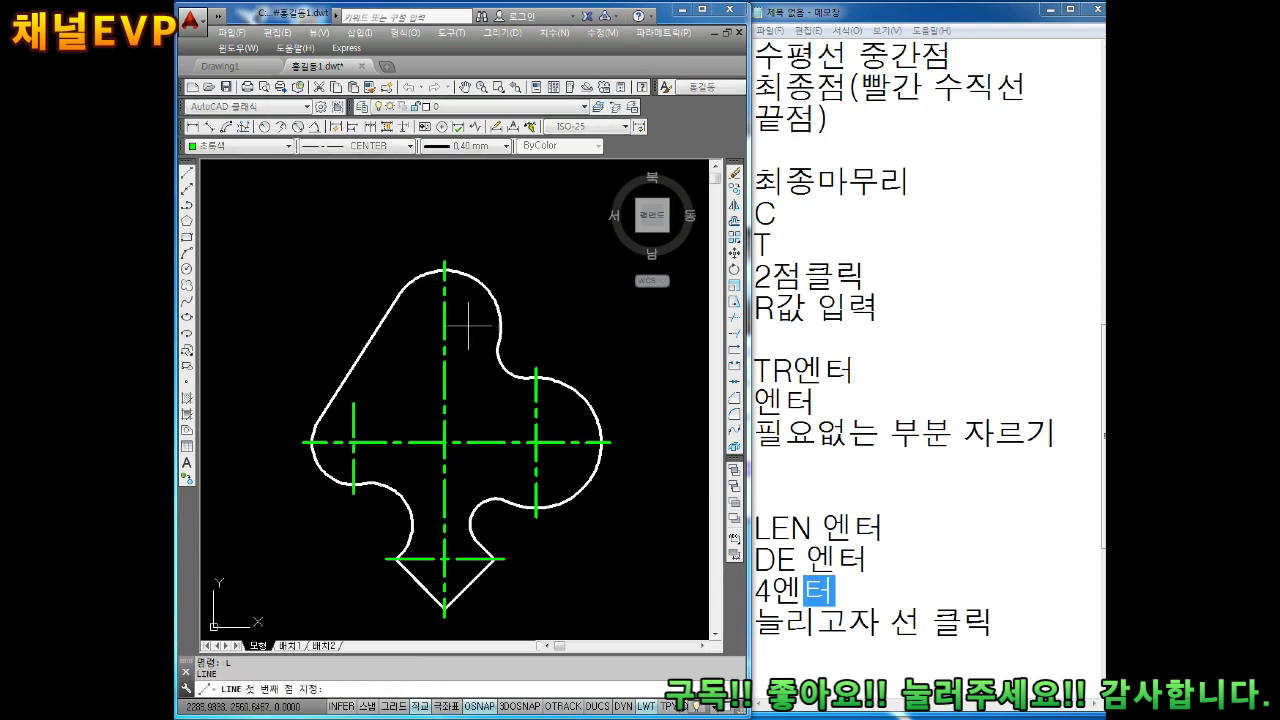
click(499, 325)
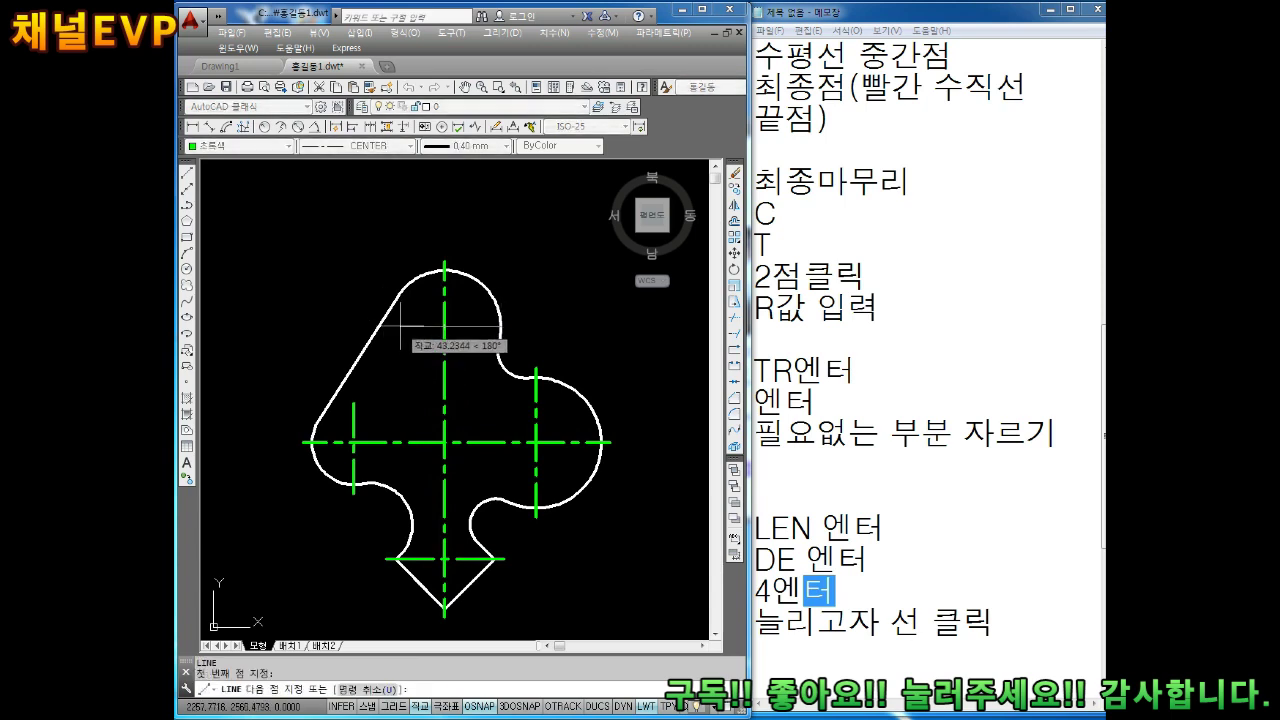
scroll(363, 325, up, 6)
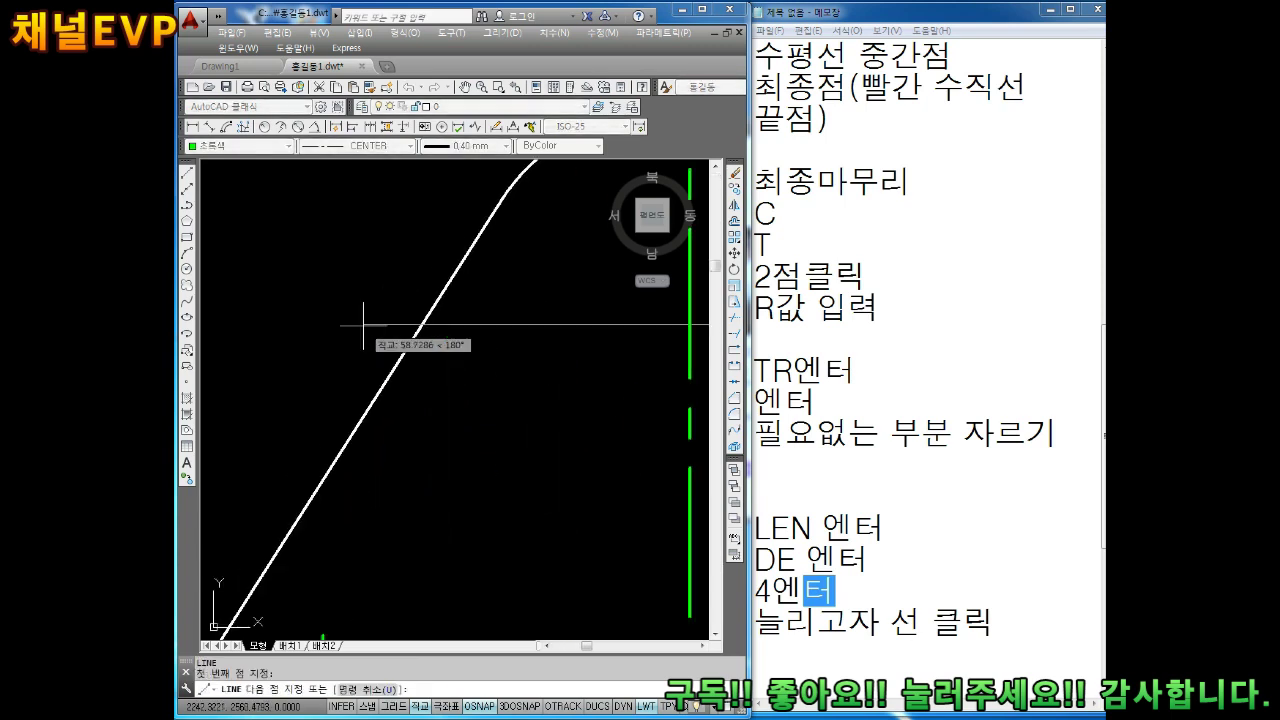
key(Escape)
scroll(495, 352, down, 5)
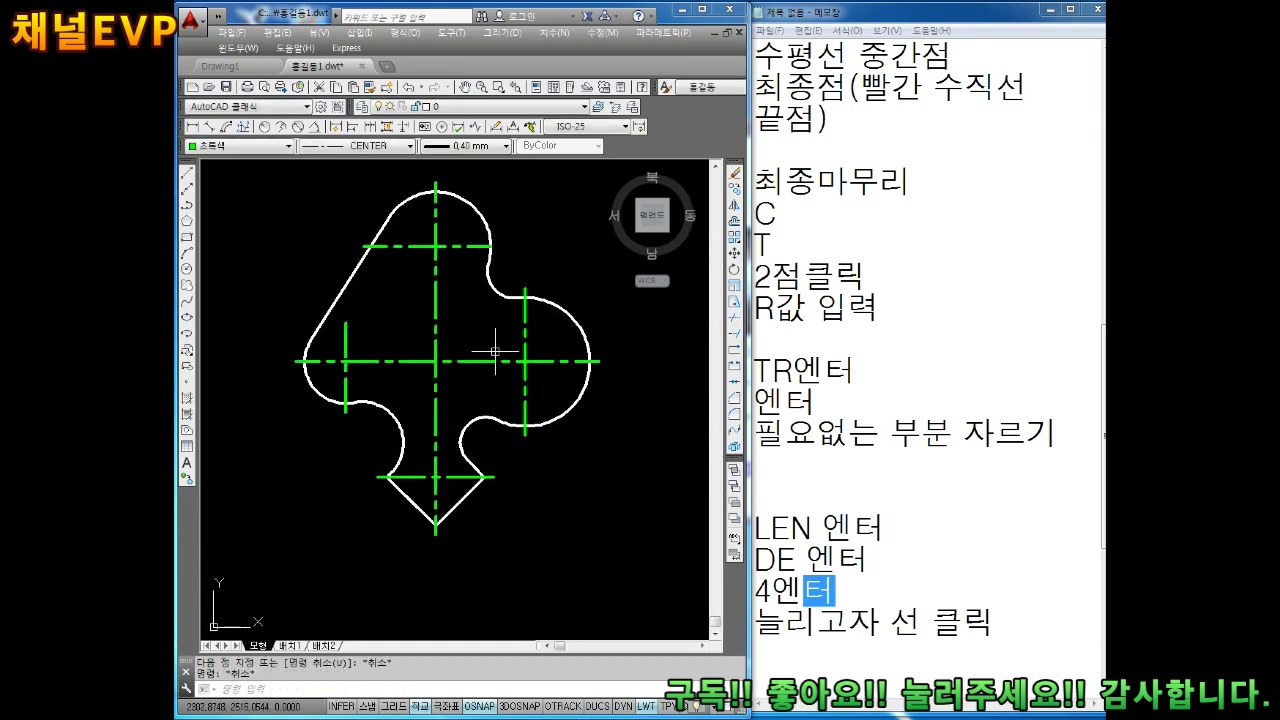
middle_drag(495, 352, 503, 384)
key(Escape)
click(1066, 649)
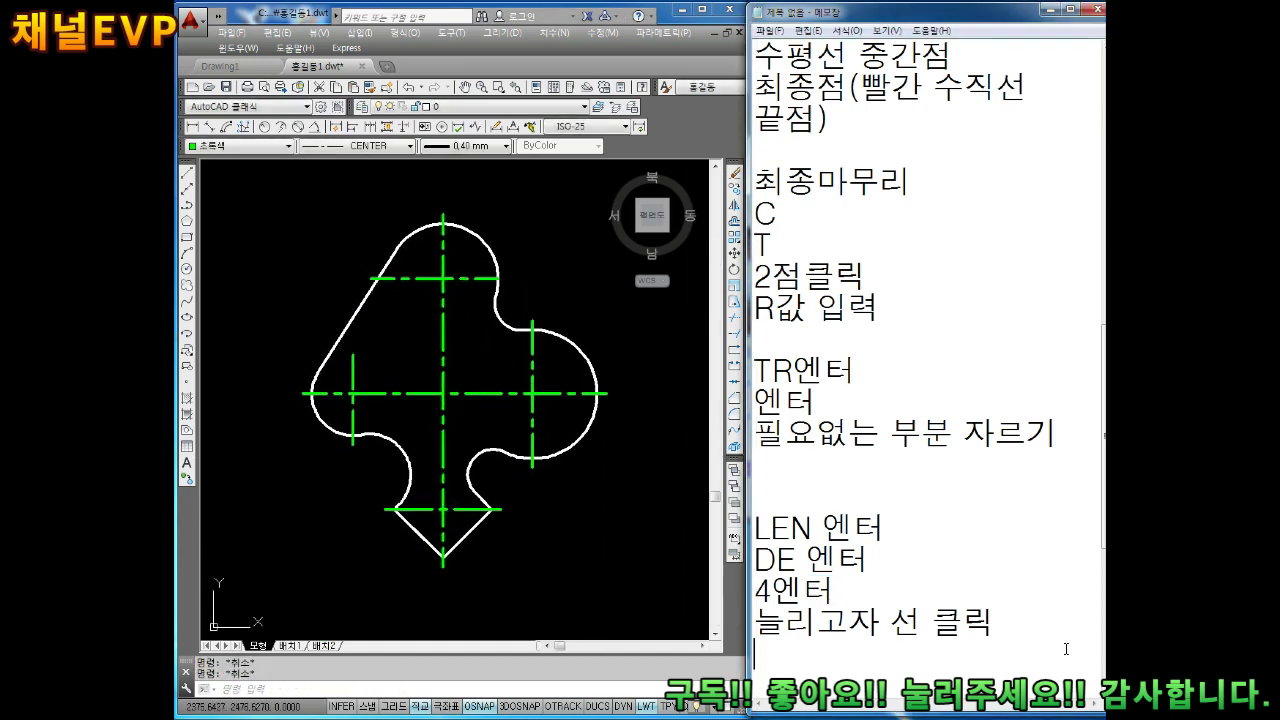
key(Return)
key(Return)
key(Return)
key(Return)
key(Return)
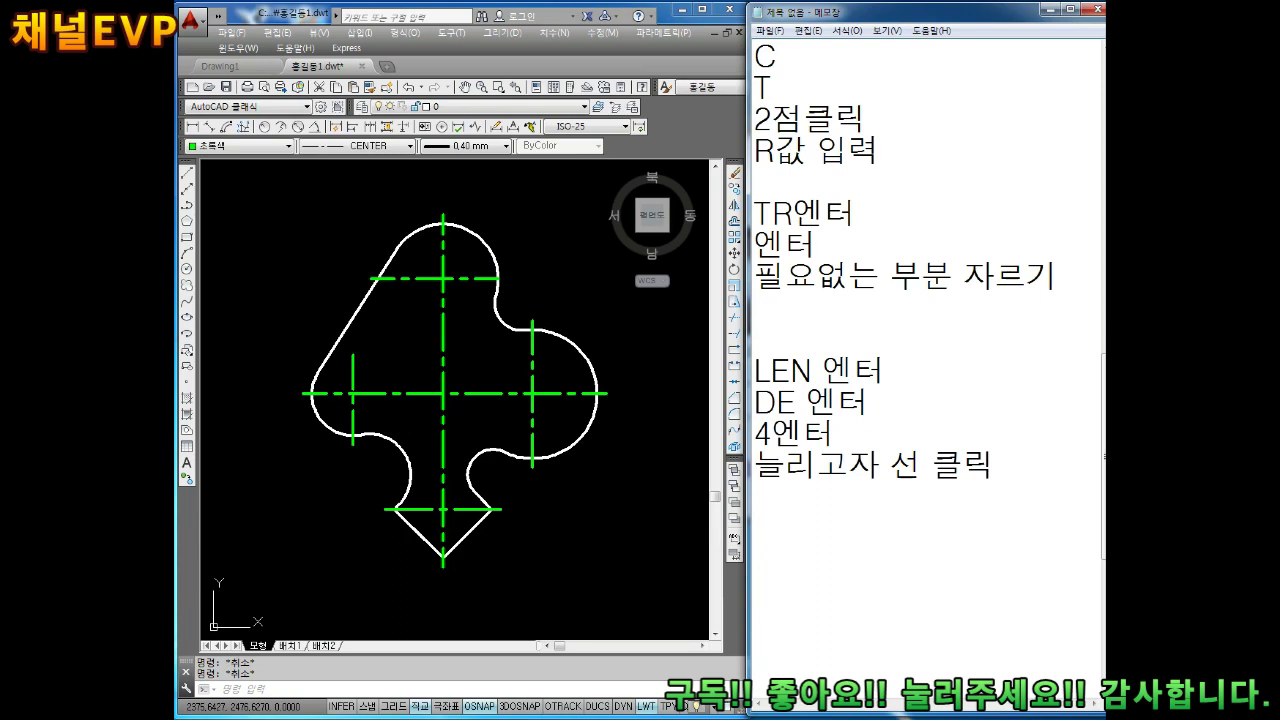
Step: Make red the current colour and ByLayer the current linetype instead of CENTER
click(225, 146)
click(217, 188)
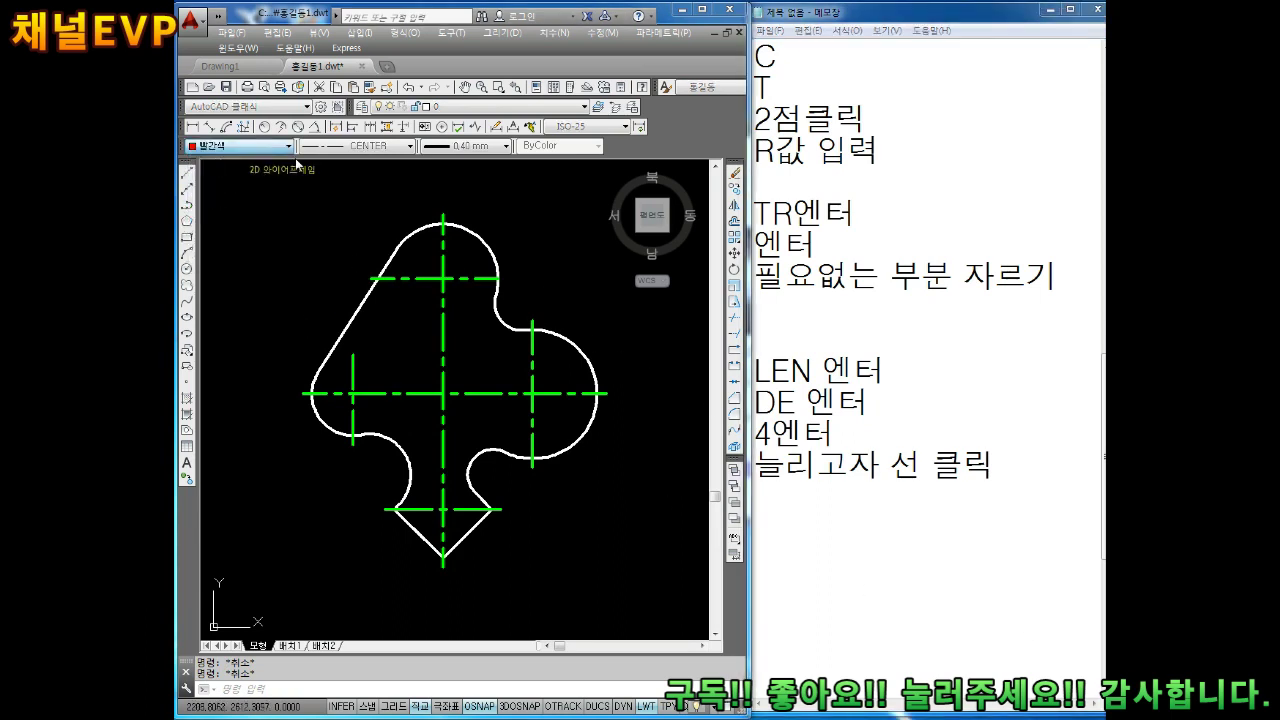
click(345, 147)
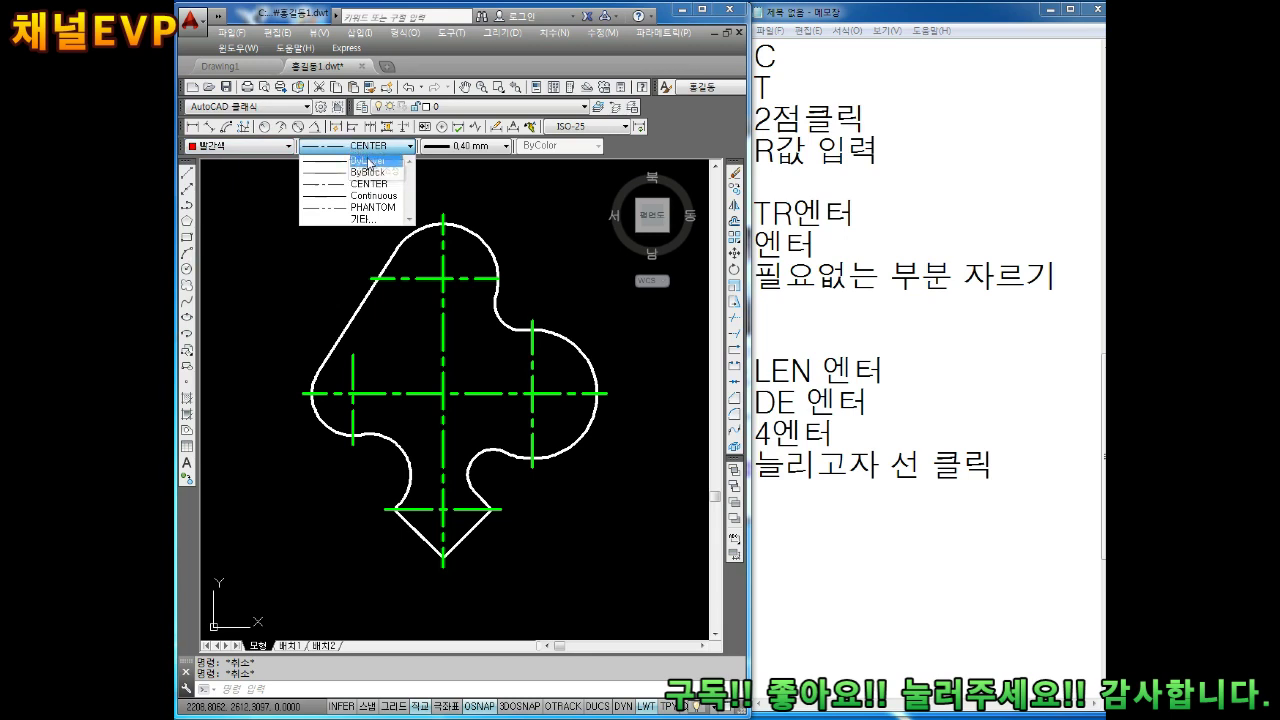
click(368, 161)
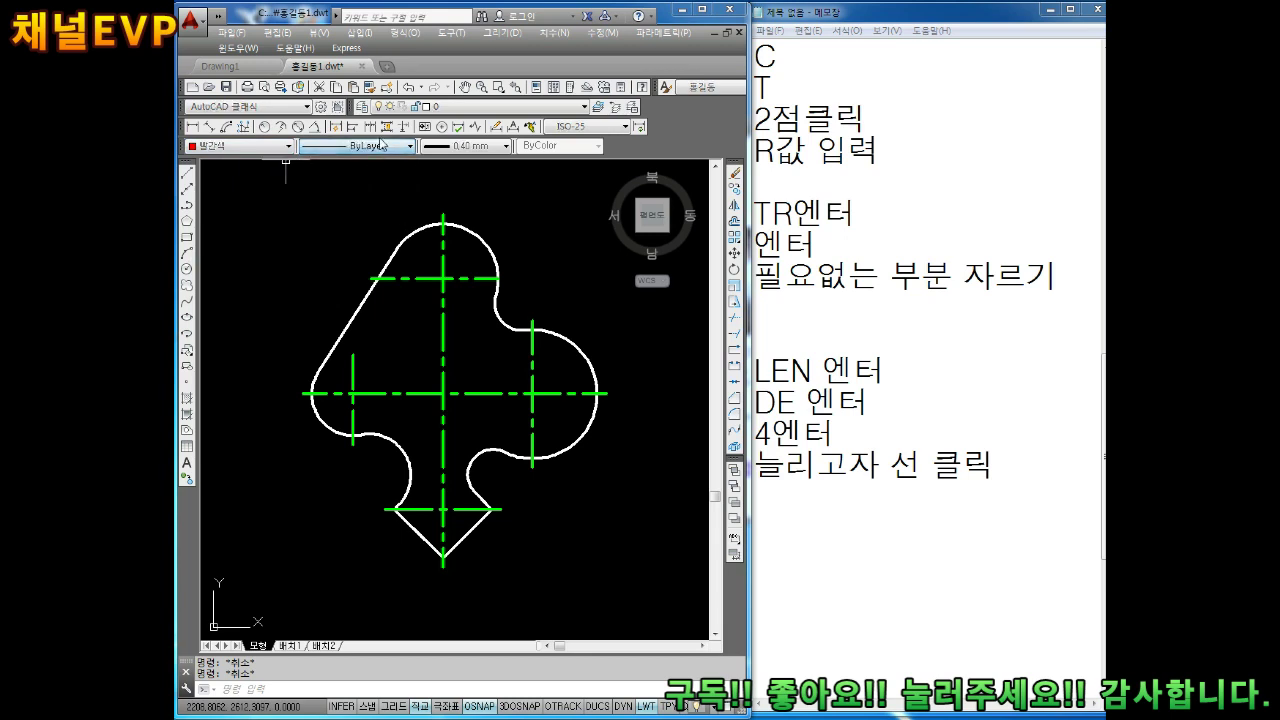
mouse_move(456, 358)
middle_down()
mouse_move(428, 380)
mouse_move(446, 398)
middle_up()
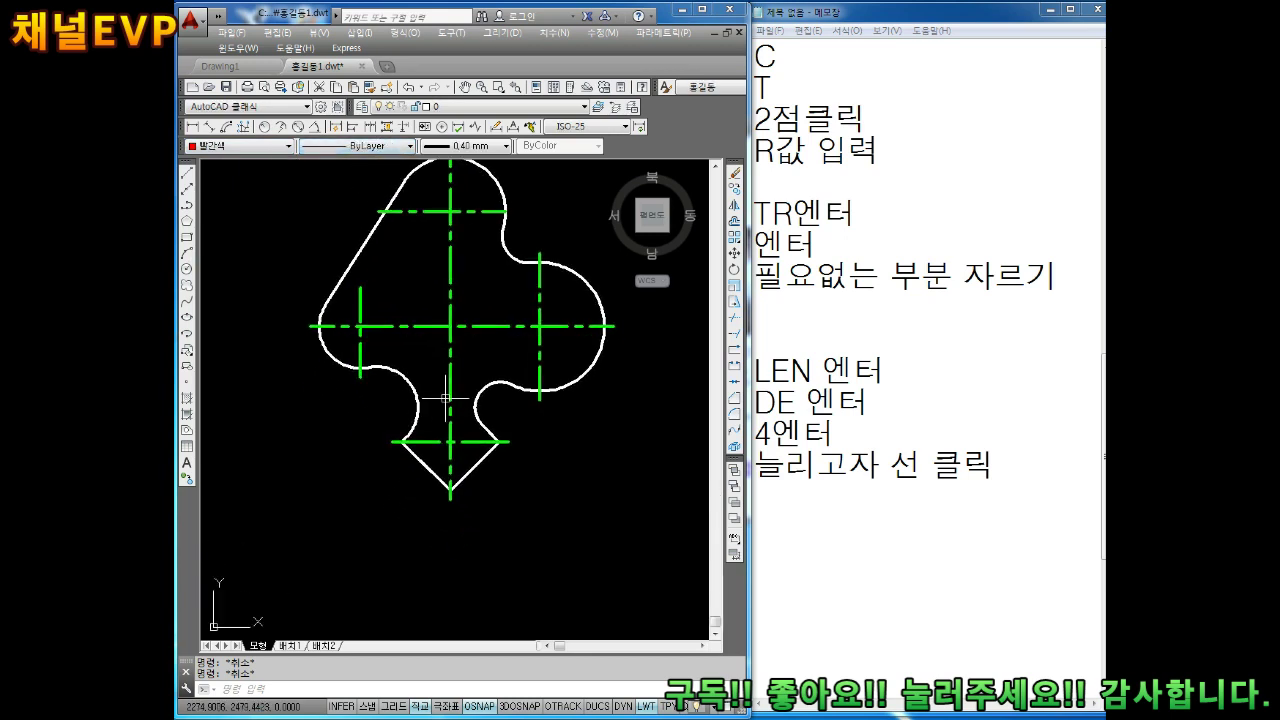
Step: Add the first 39 linear dimension from the left side to the centre line
scroll(463, 297, up, 2)
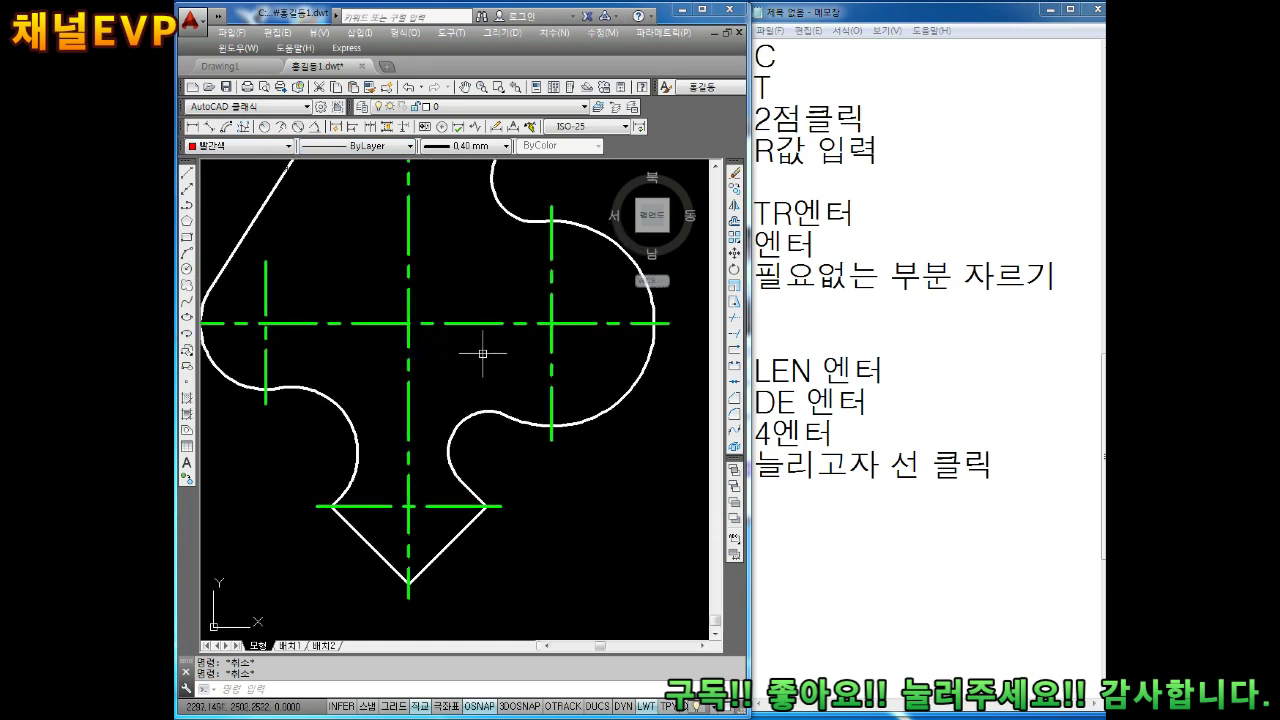
click(190, 127)
scroll(440, 360, down, 4)
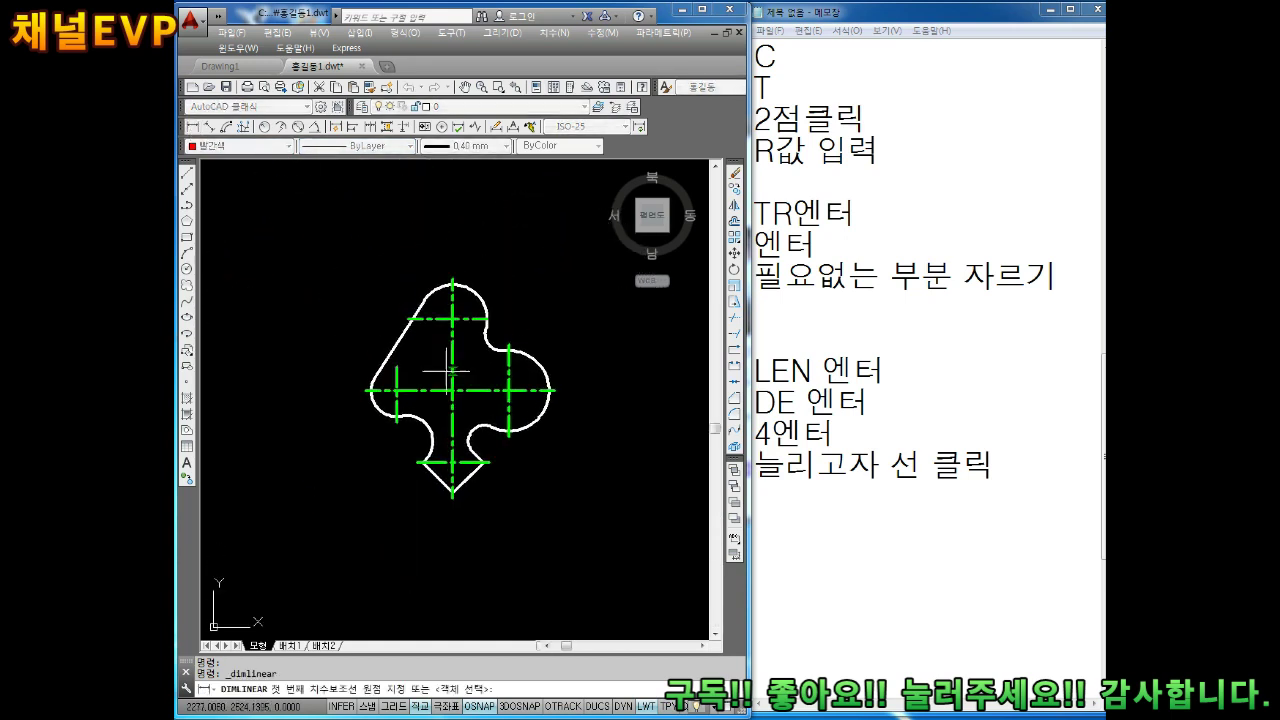
scroll(404, 378, up, 2)
click(378, 376)
middle_drag(444, 311, 466, 357)
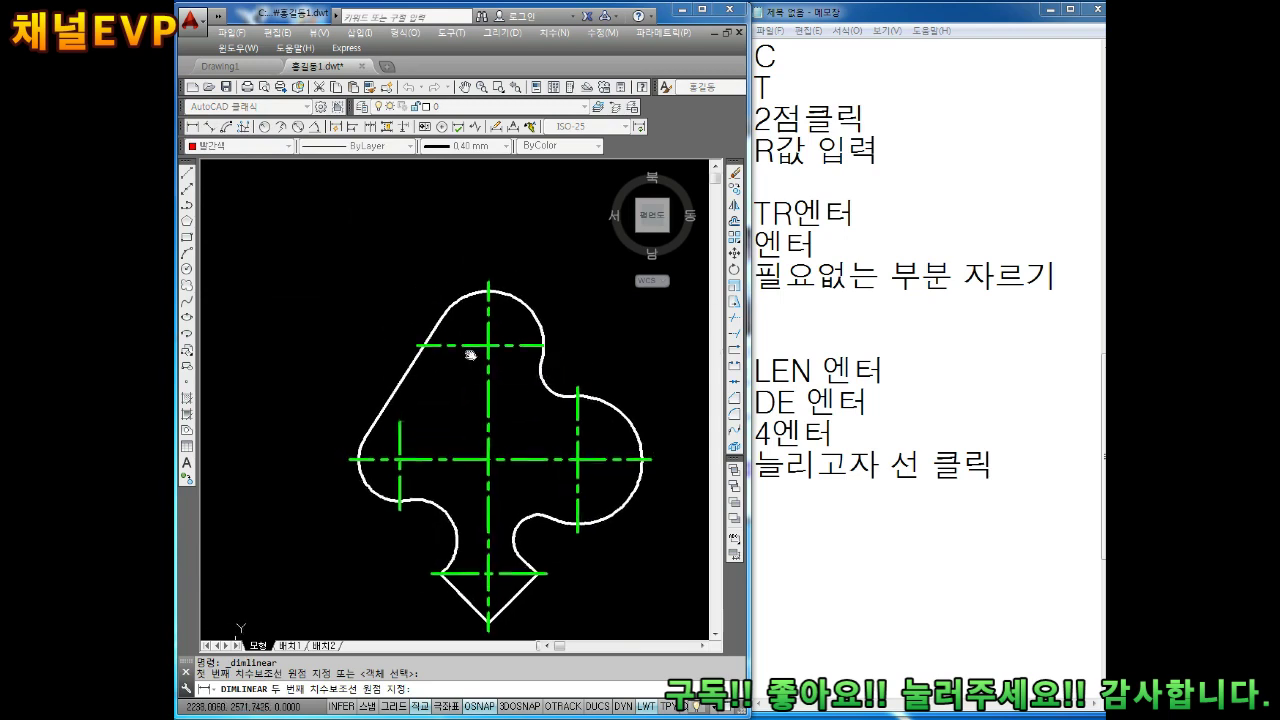
click(491, 284)
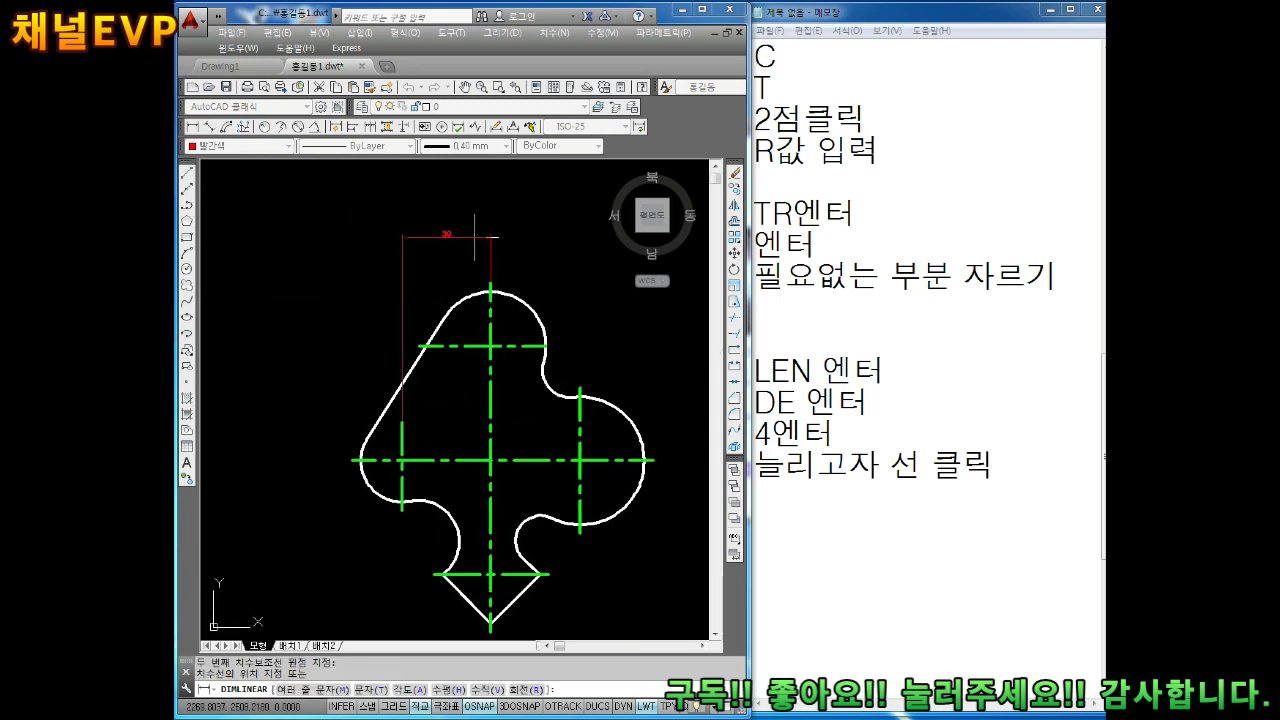
scroll(490, 310, down, 2)
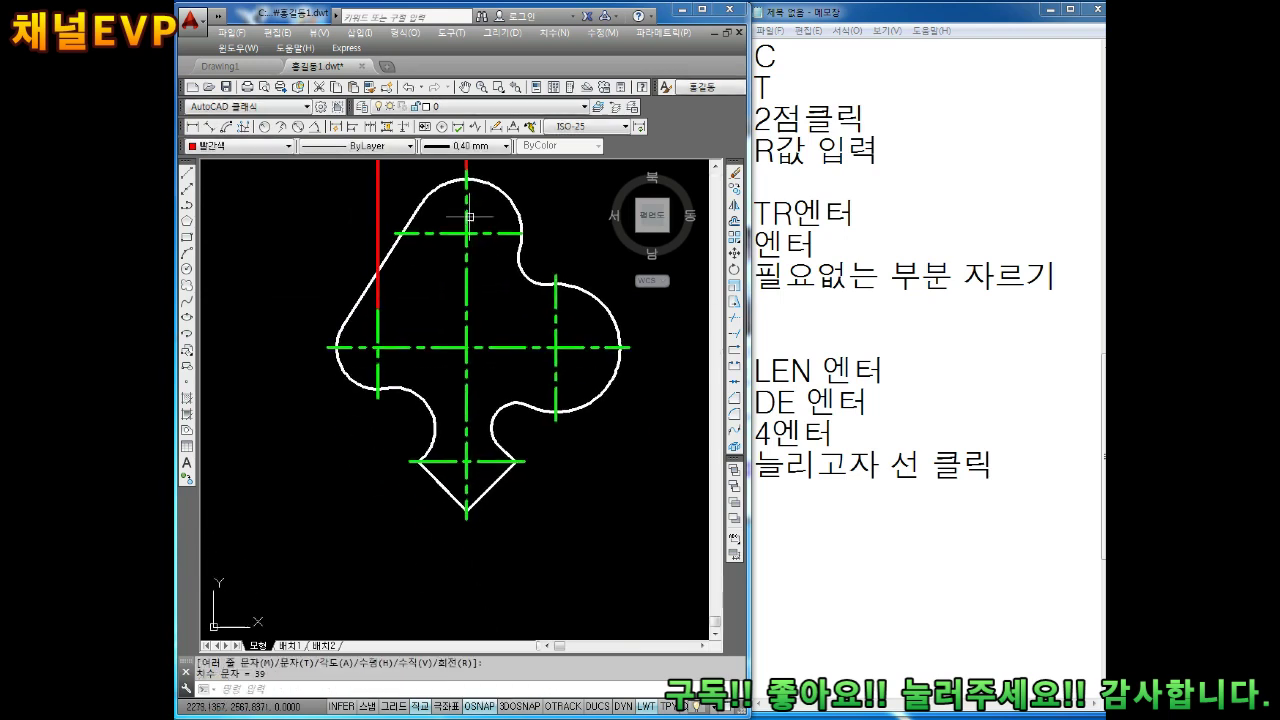
Step: Add the second 39 dimension from the centre line to the right lobe's line
key(Return)
scroll(510, 410, up, 2)
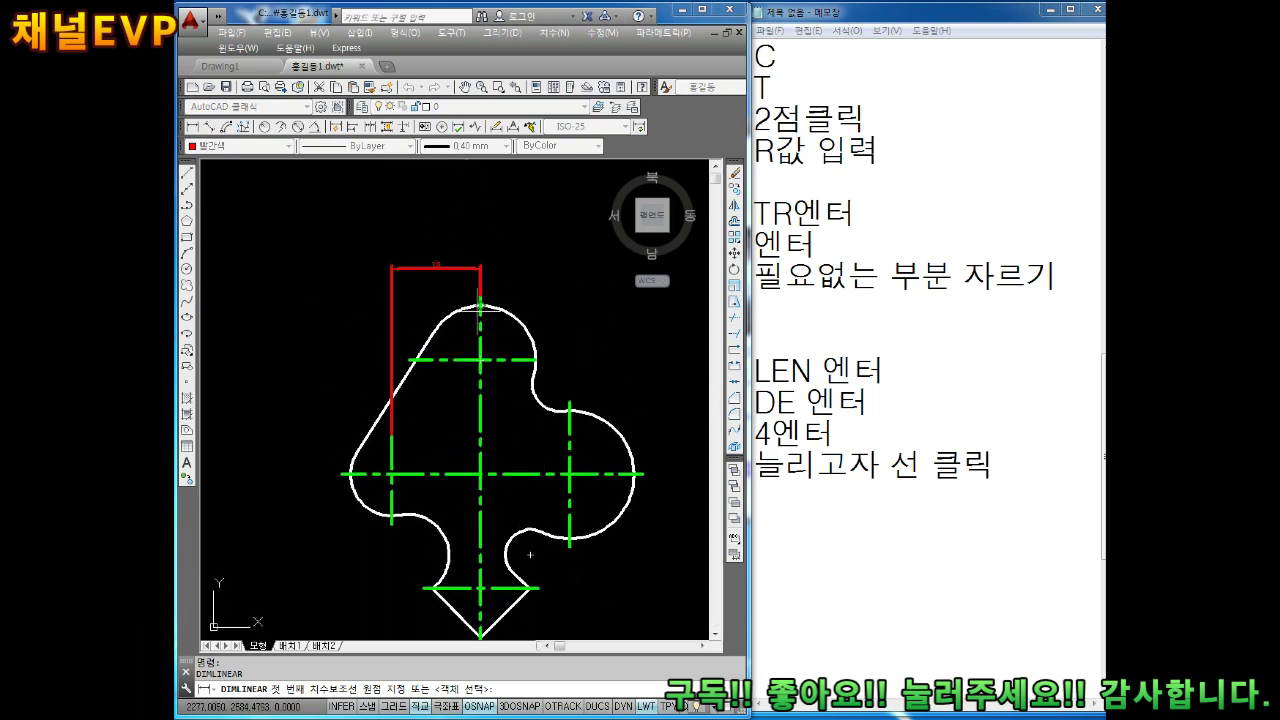
click(481, 300)
click(570, 402)
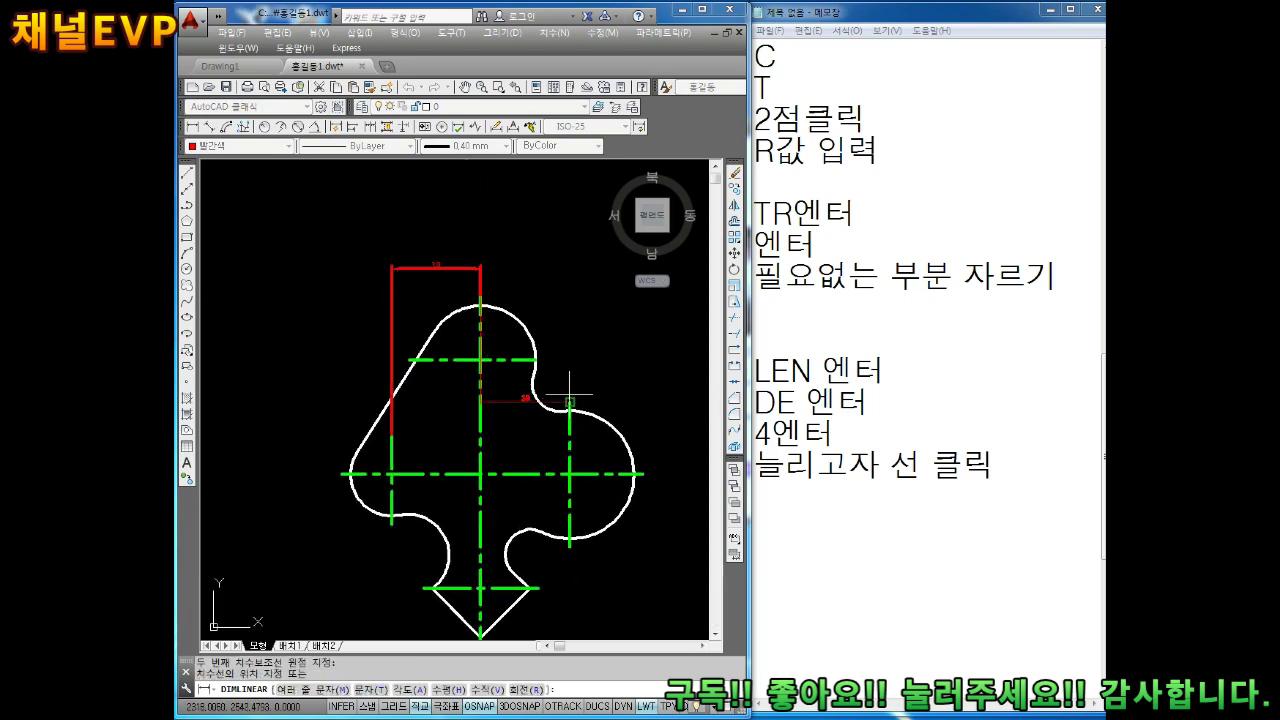
scroll(508, 283, up, 2)
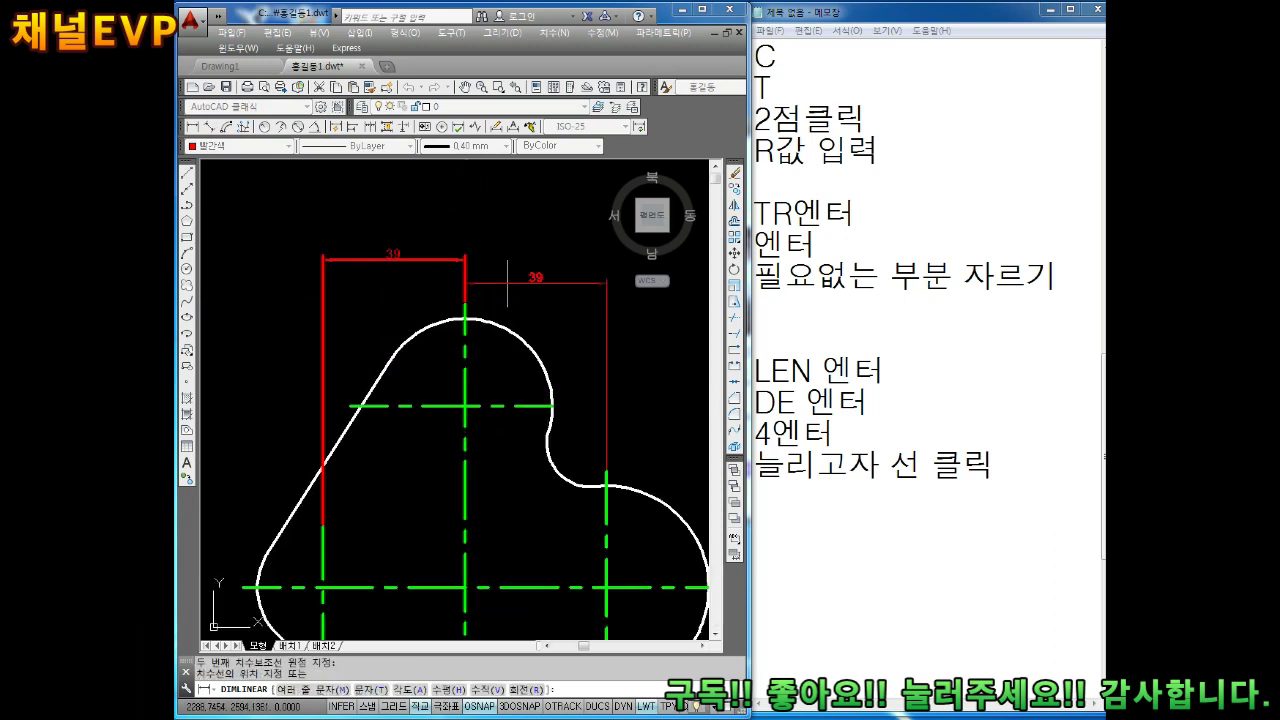
click(506, 284)
key(Escape)
scroll(498, 273, down, 3)
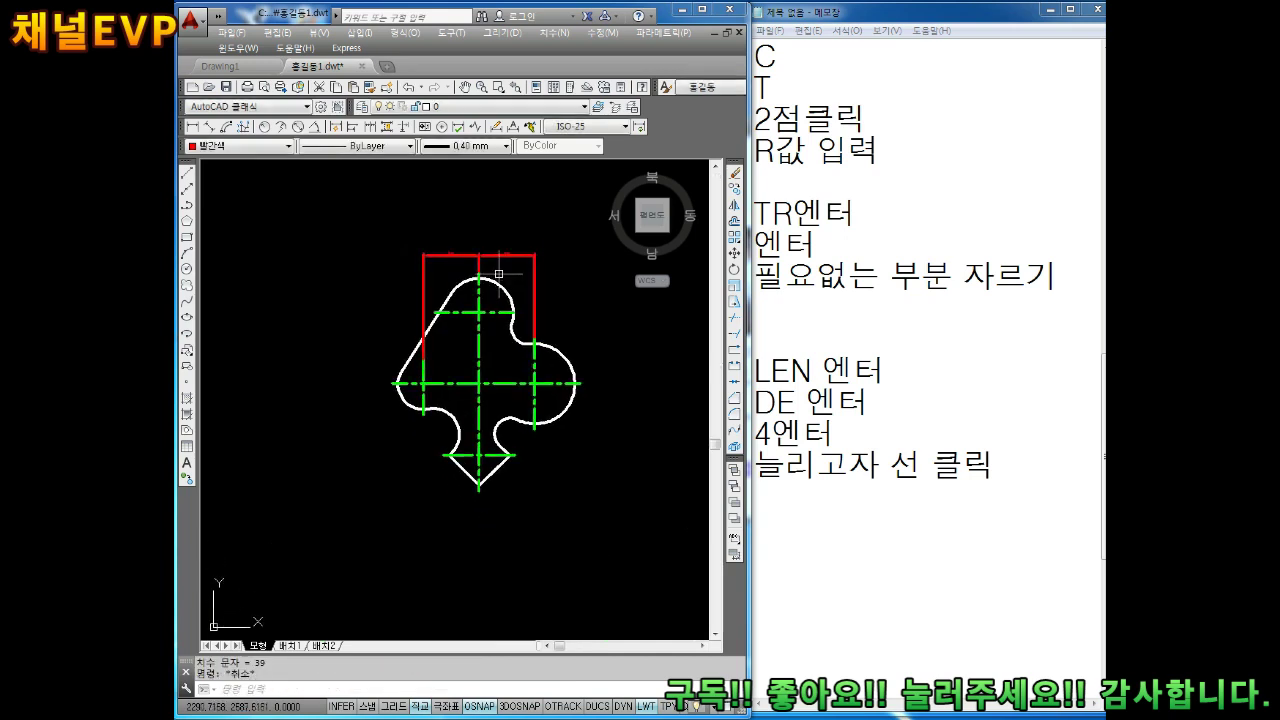
scroll(498, 273, up, 4)
Step: Add radius dimensions R24 on the top arc and R28 on the right arc
key(Escape)
middle_drag(425, 184, 383, 208)
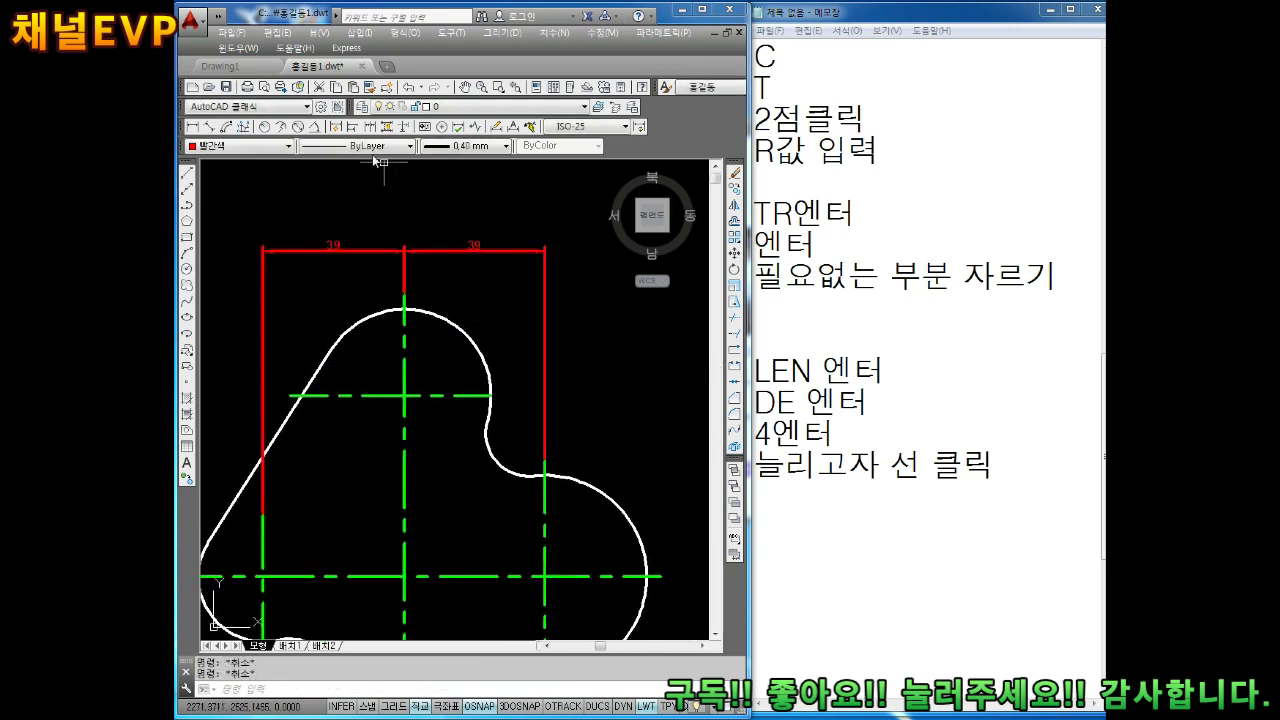
click(264, 127)
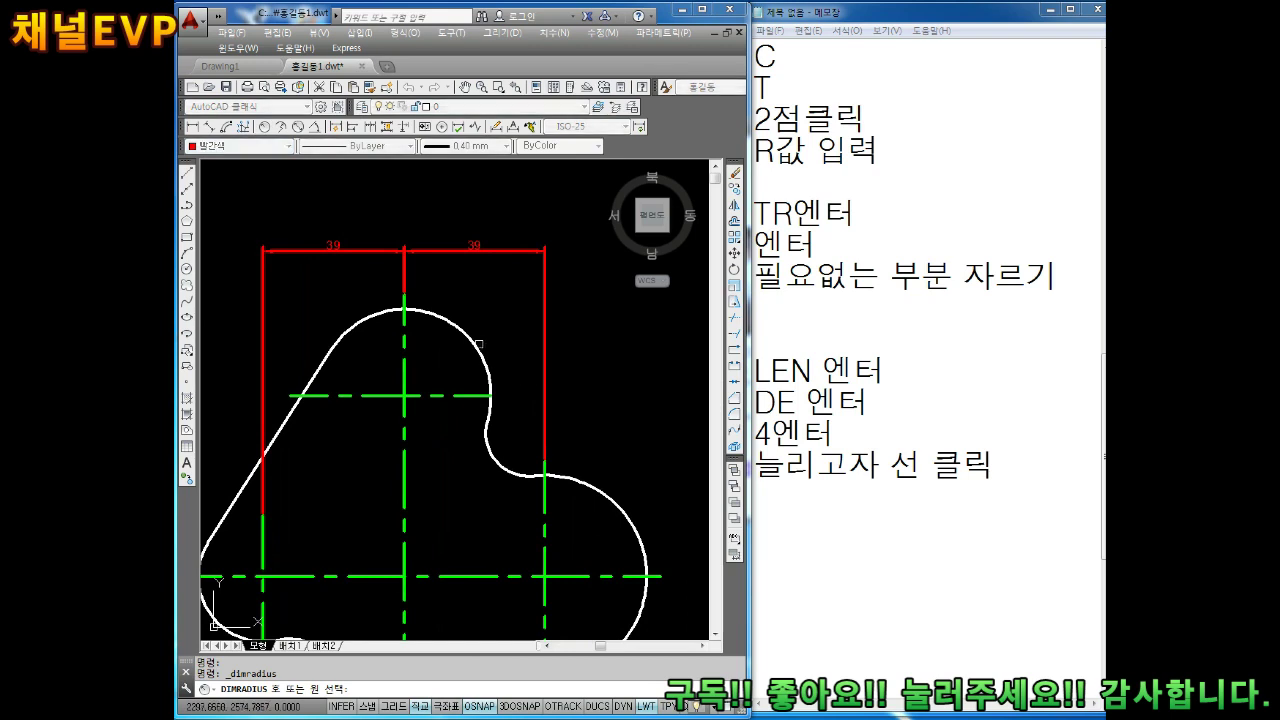
click(476, 345)
click(505, 310)
middle_drag(524, 360, 486, 306)
key(Return)
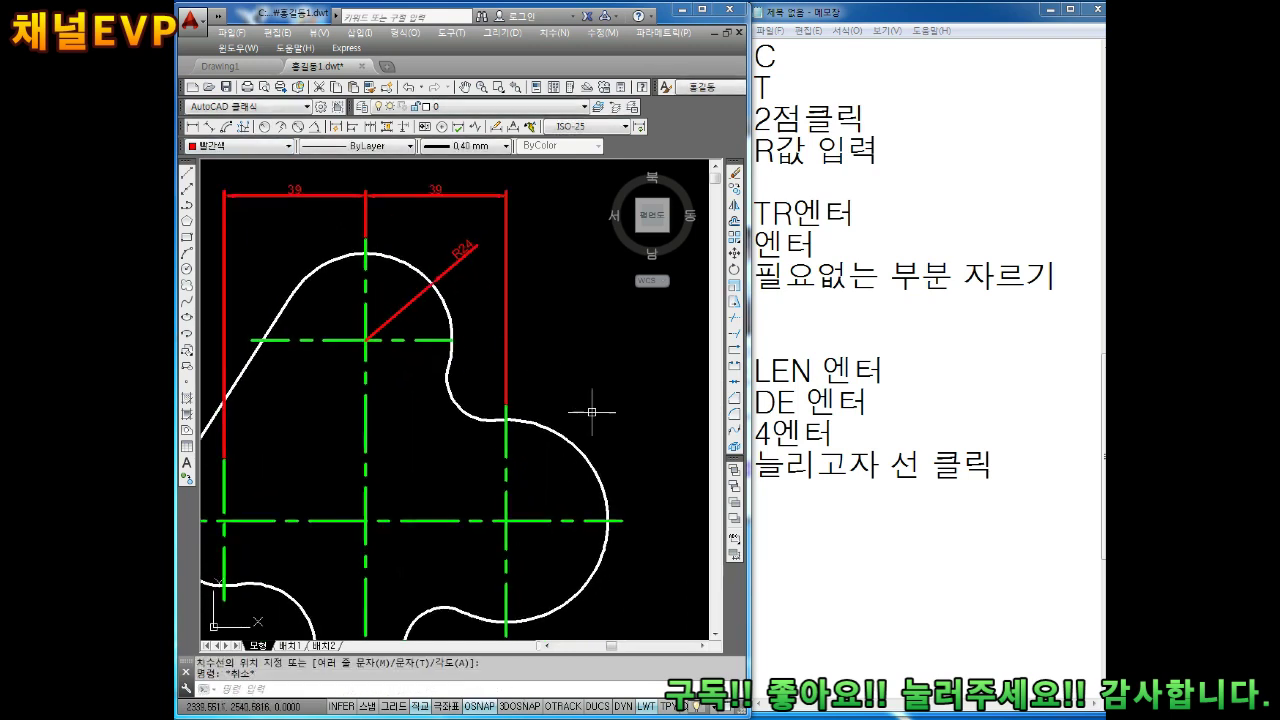
click(596, 469)
click(604, 418)
key(Escape)
Step: Dimension the lower-left and lower-right arcs as R18 and R11
scroll(522, 420, down, 2)
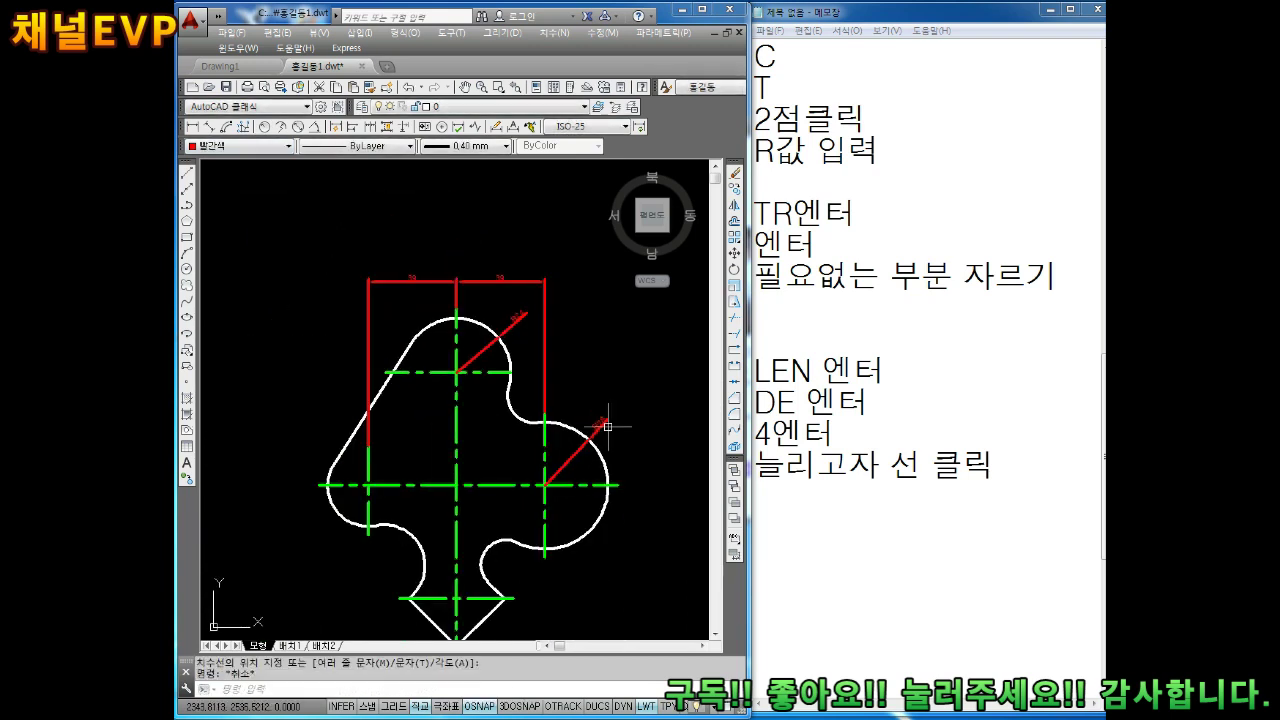
key(Return)
scroll(522, 474, up, 4)
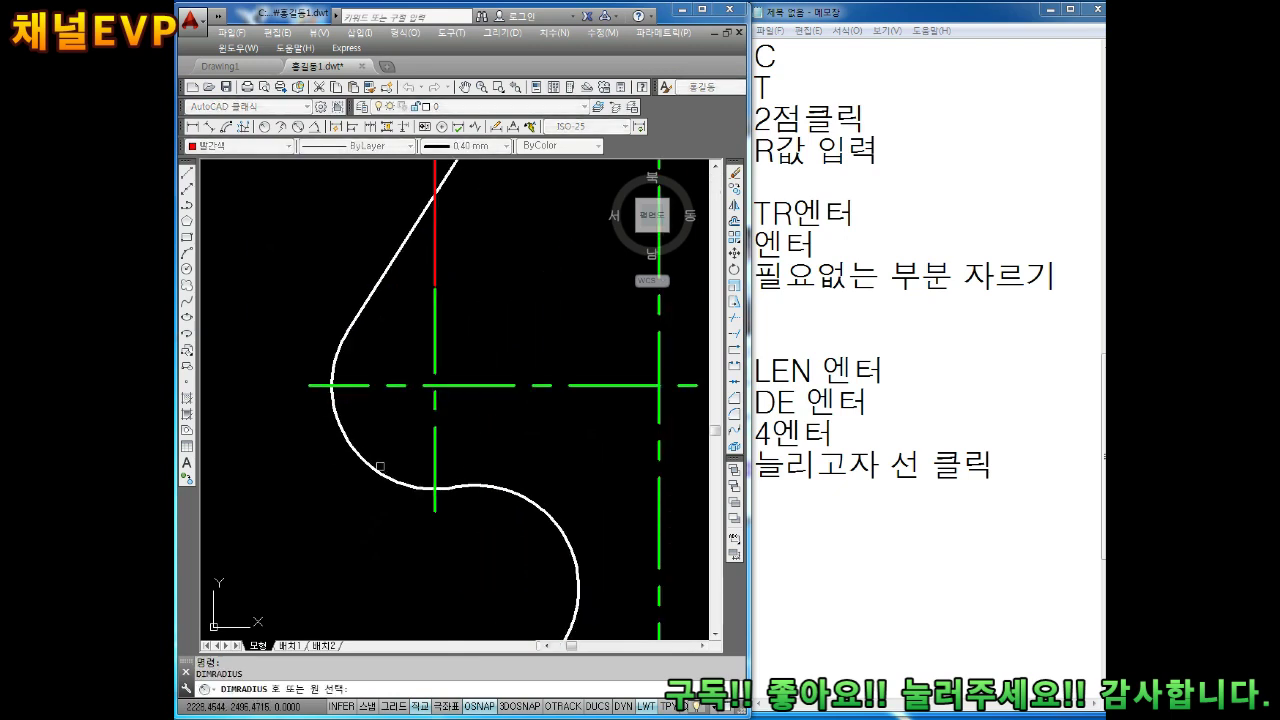
click(382, 468)
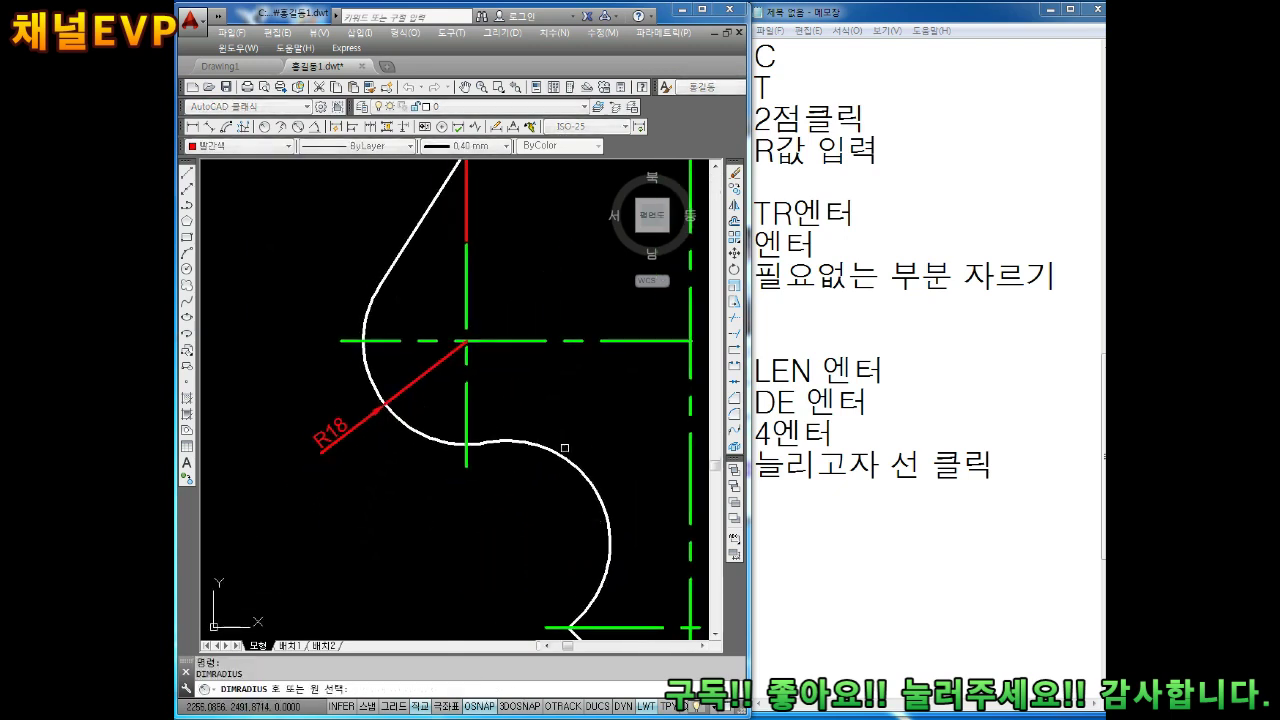
scroll(612, 413, down, 4)
scroll(612, 413, up, 3)
click(425, 430)
key(Return)
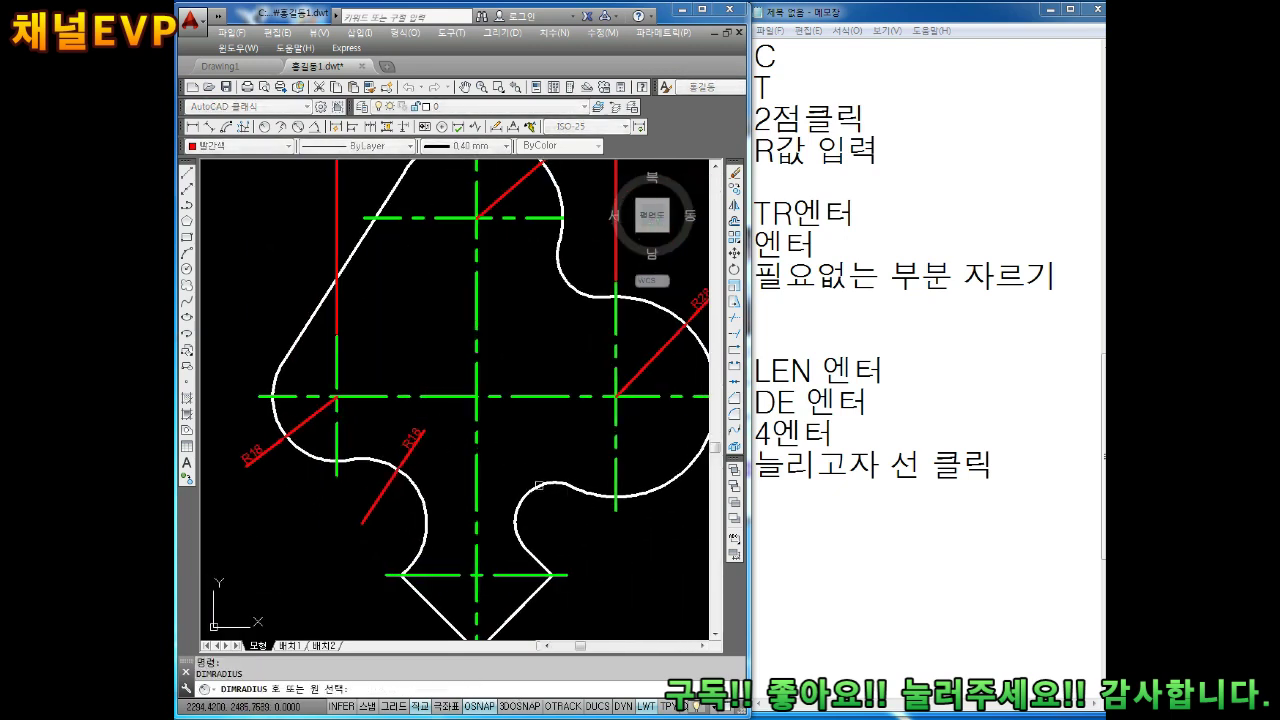
click(522, 495)
click(523, 456)
scroll(327, 493, down, 3)
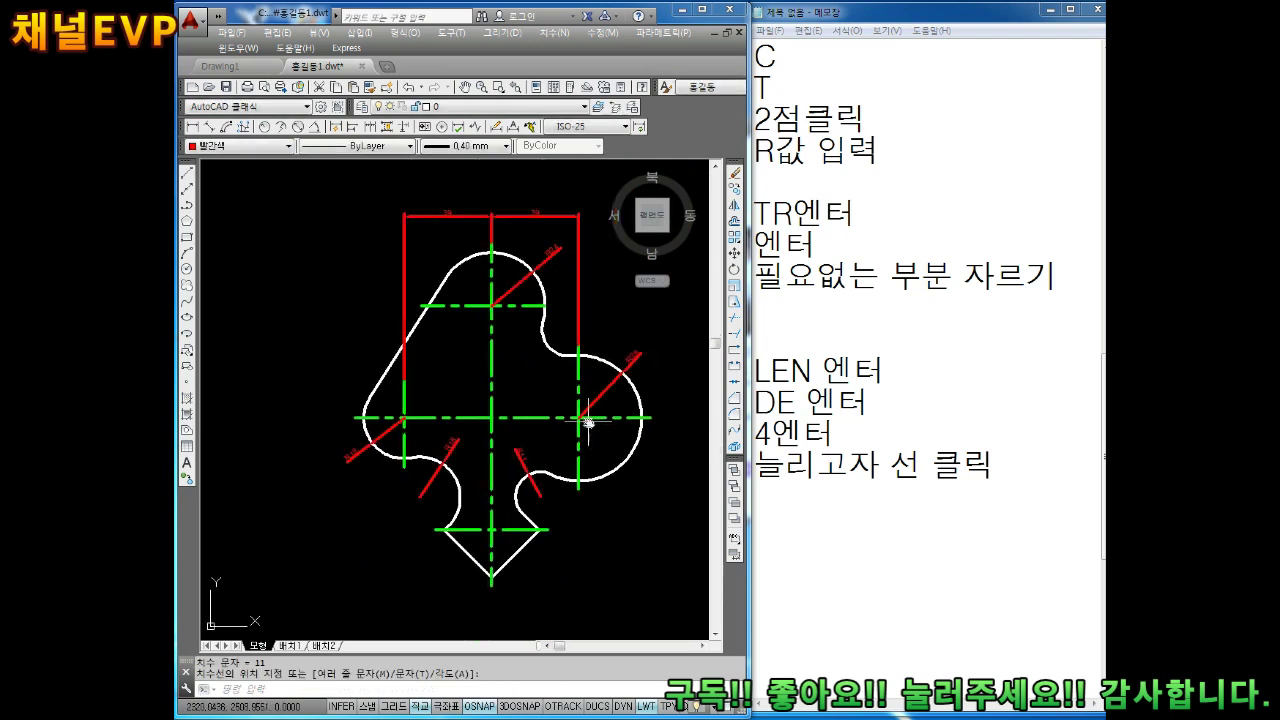
click(191, 127)
scroll(438, 294, up, 2)
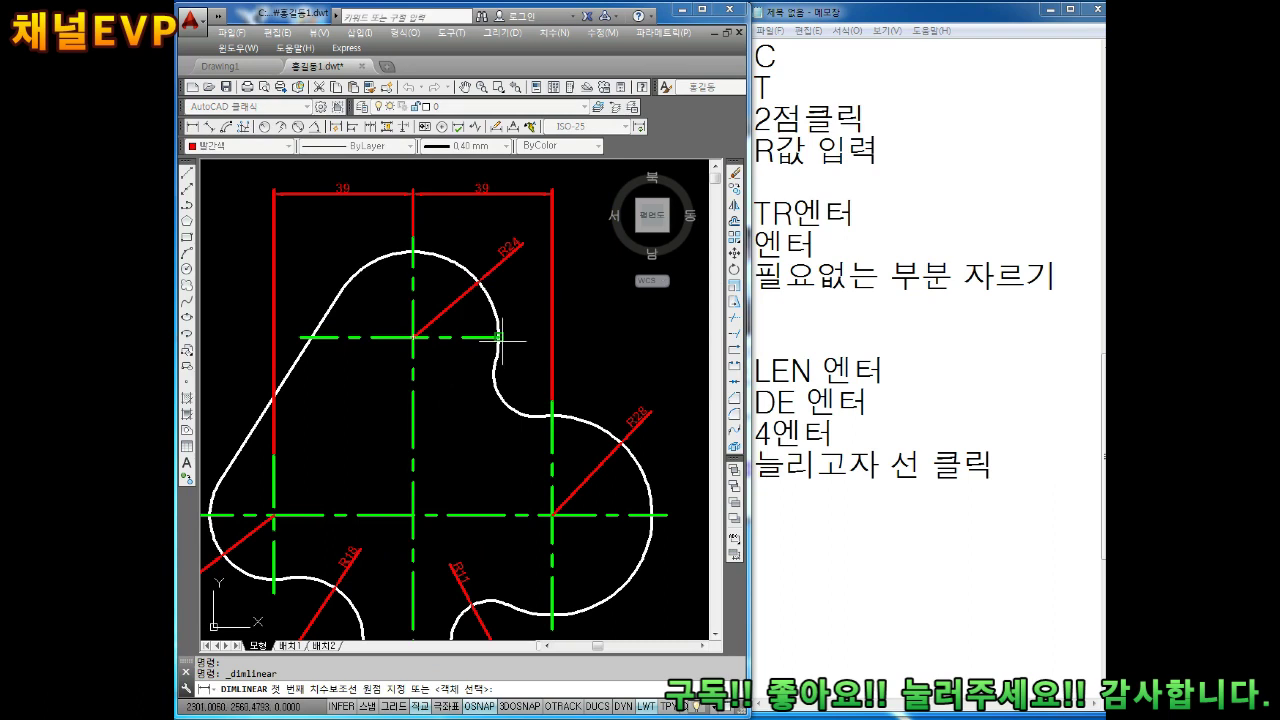
Step: Stack two vertical 50 dimensions along the right side, down to the stem's base line
click(498, 337)
mouse_move(652, 494)
middle_down()
mouse_move(594, 490)
mouse_move(598, 316)
middle_up()
click(611, 511)
click(668, 512)
key(Return)
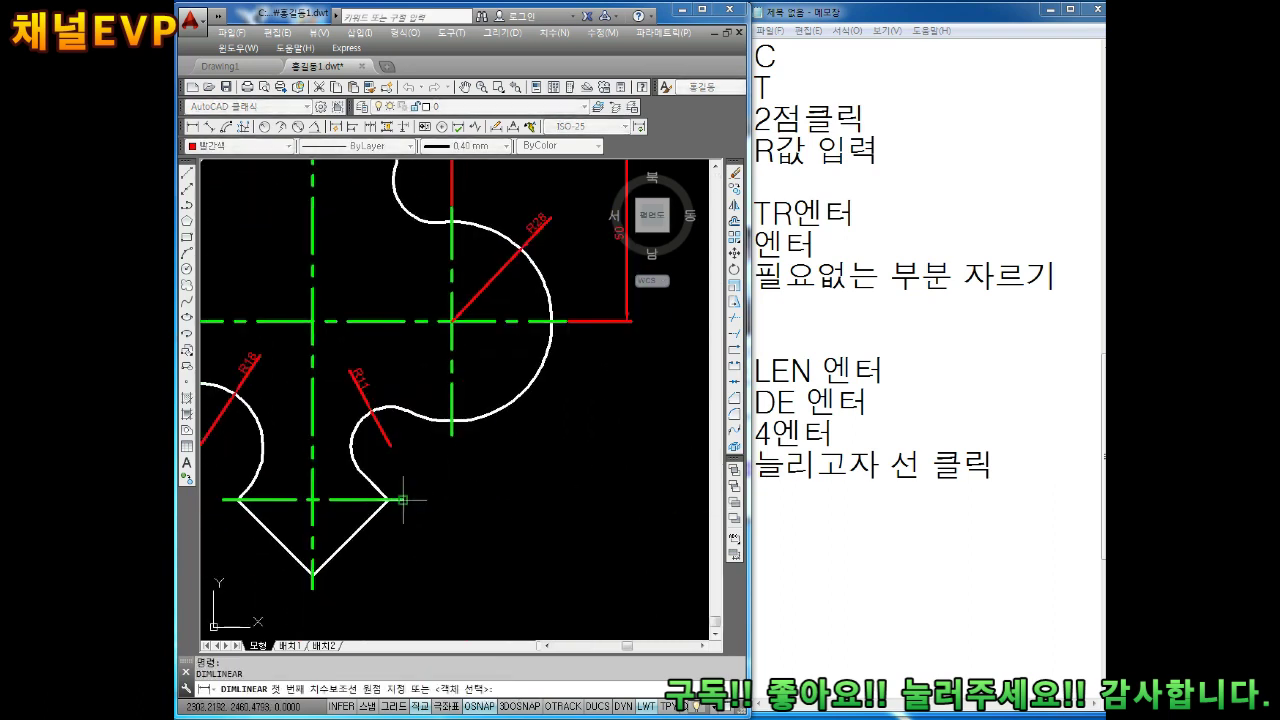
click(403, 499)
click(630, 321)
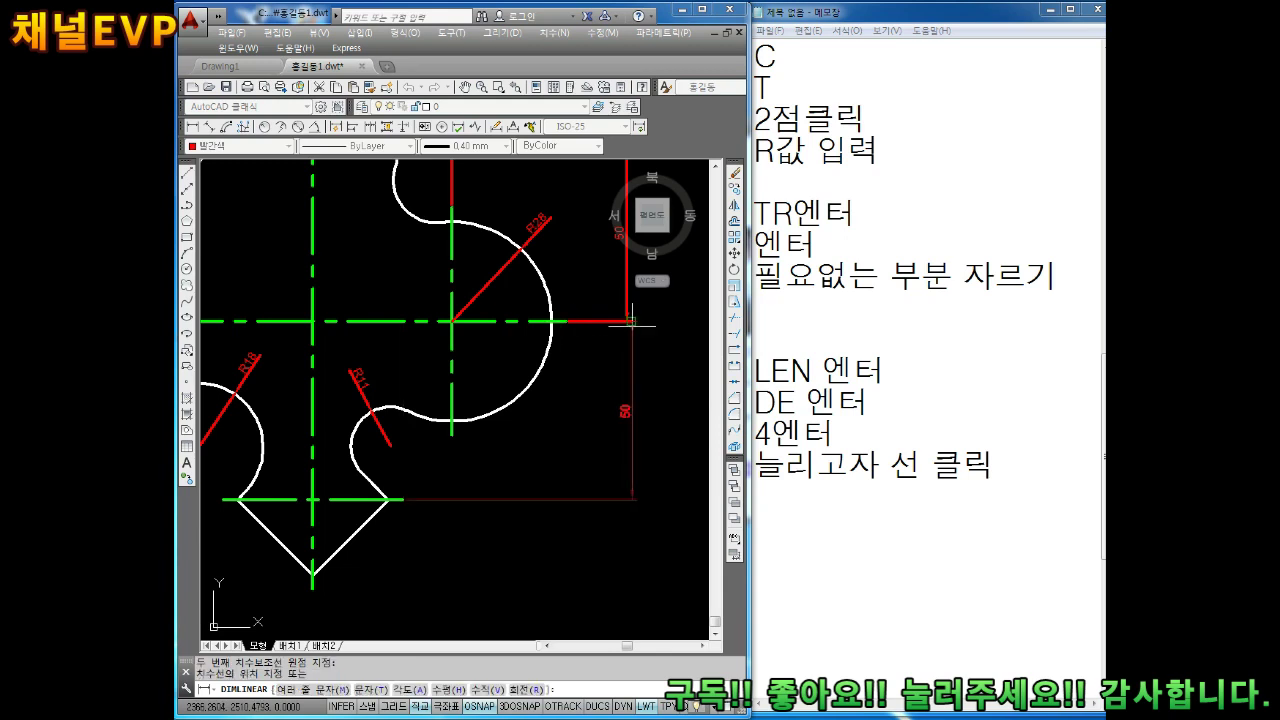
click(629, 322)
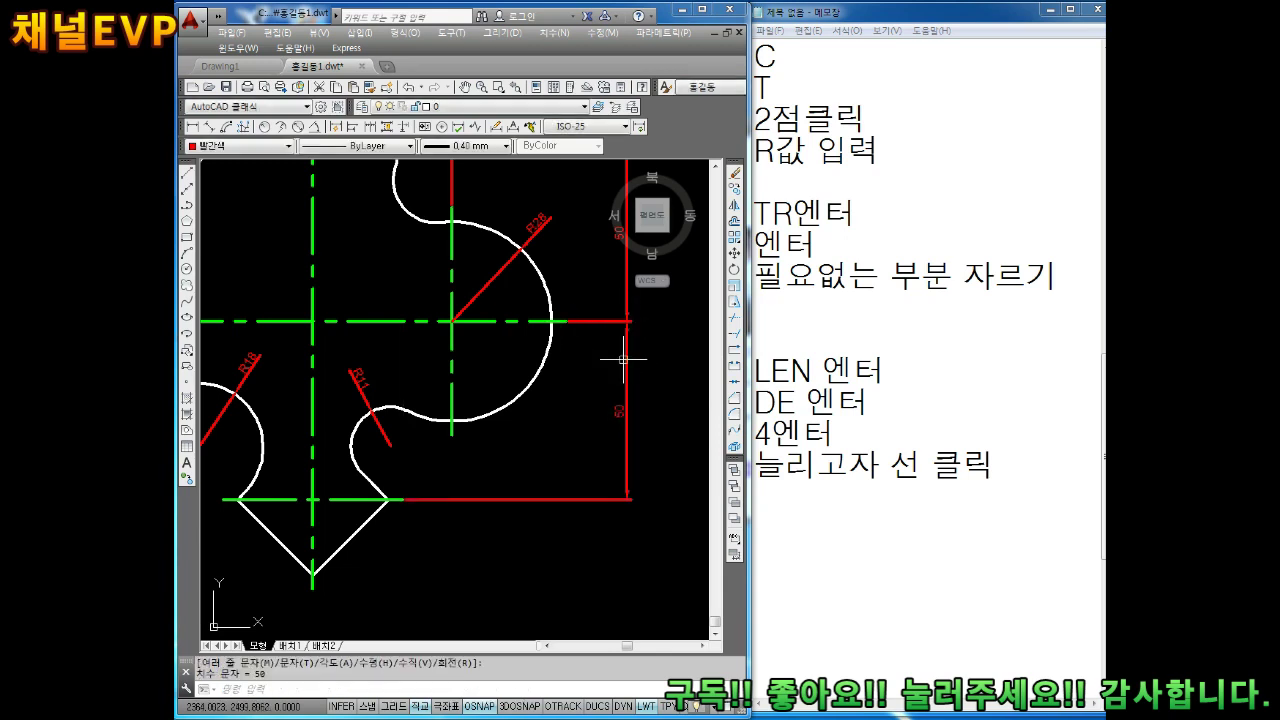
middle_drag(623, 358, 645, 349)
scroll(577, 434, down, 2)
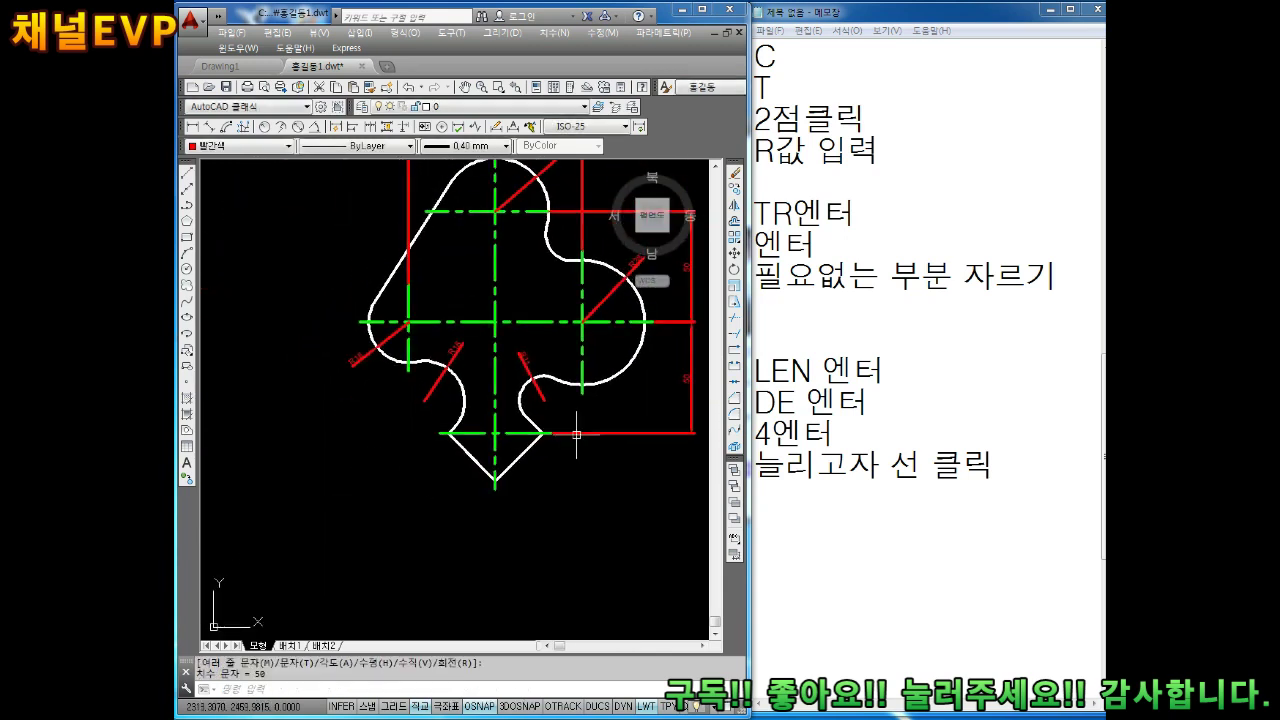
click(191, 126)
scroll(527, 480, up, 2)
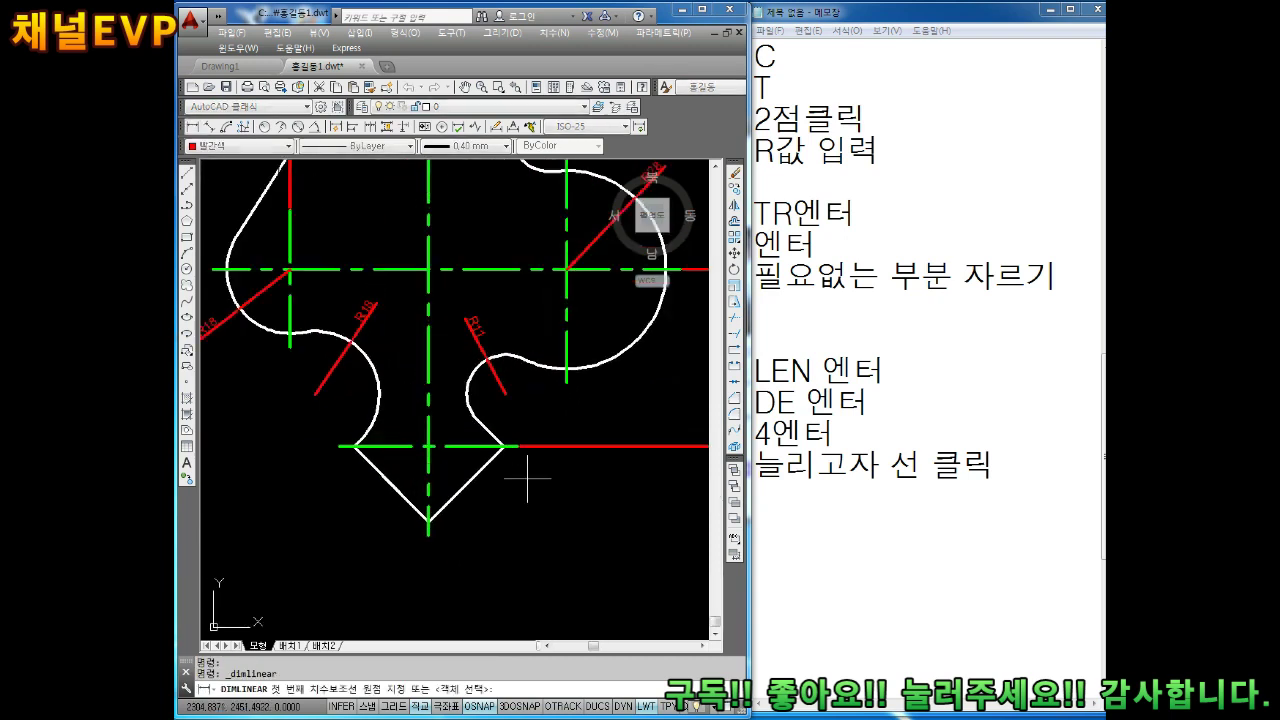
scroll(527, 480, up, 2)
Step: Add aligned 30 dimensions to the right and left slanted edges of the bottom point
click(206, 126)
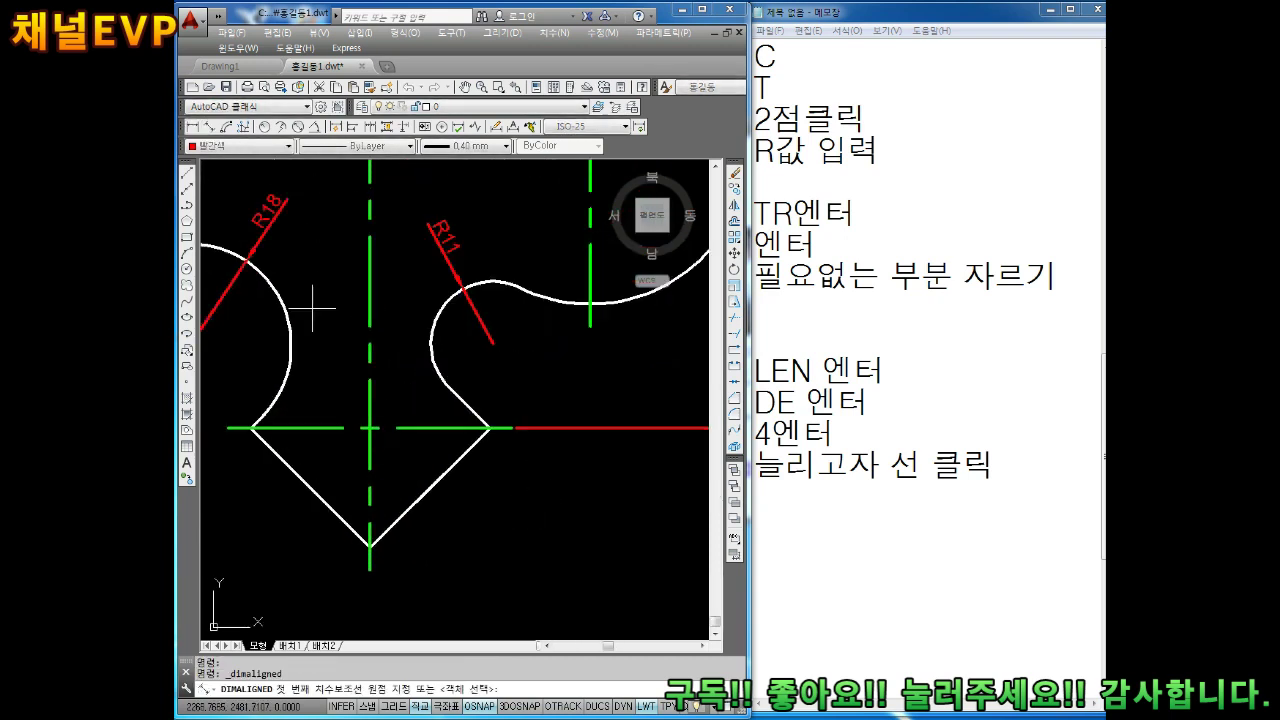
click(370, 545)
click(490, 428)
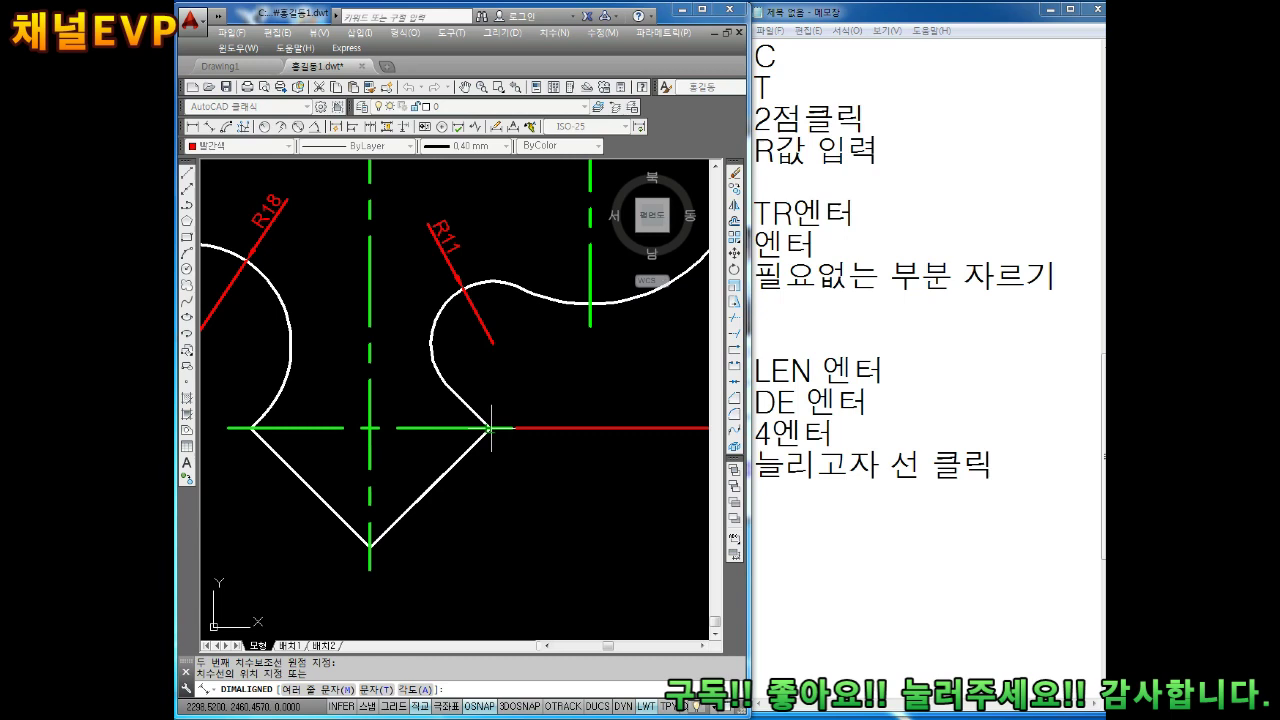
click(524, 522)
middle_drag(508, 514, 649, 497)
key(Return)
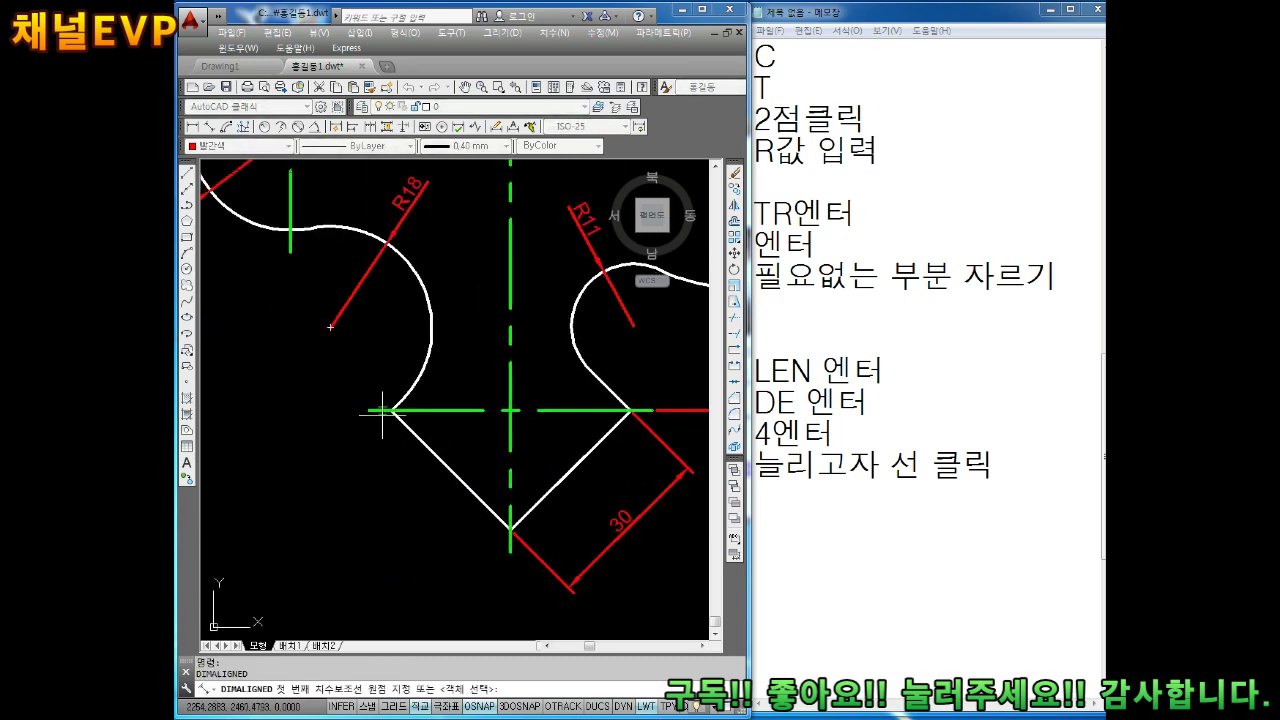
click(391, 410)
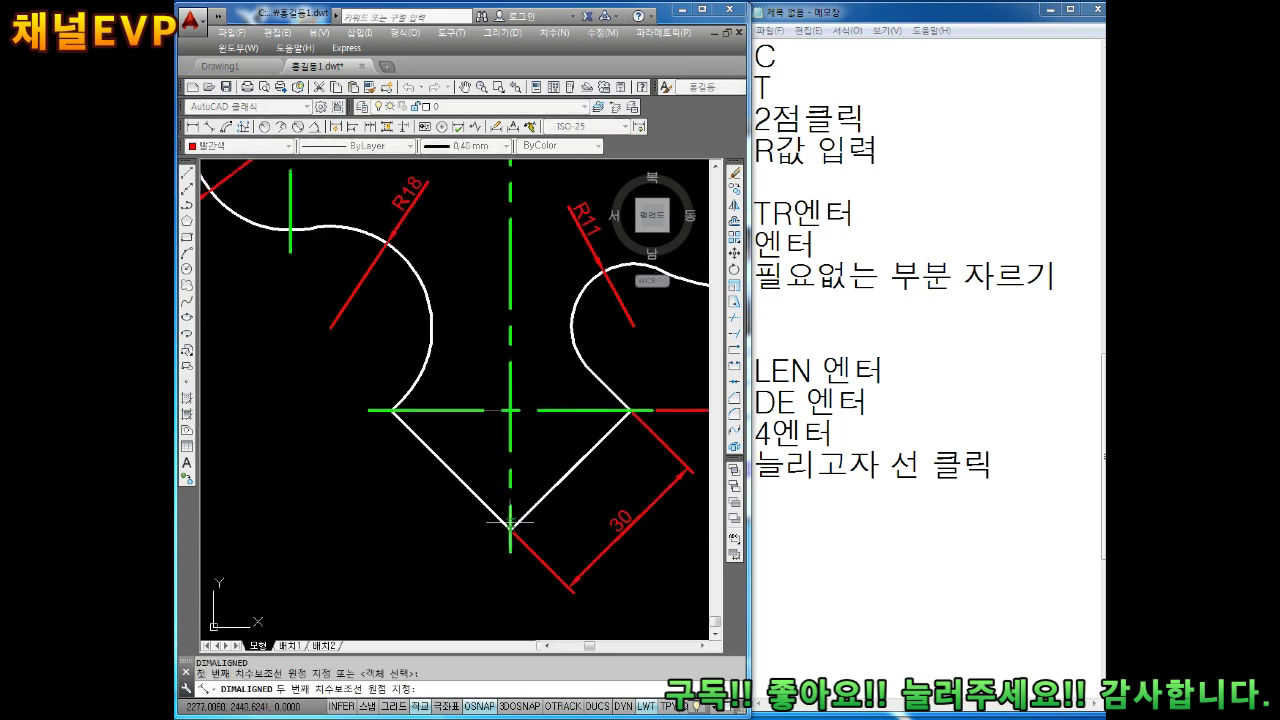
click(510, 530)
click(428, 575)
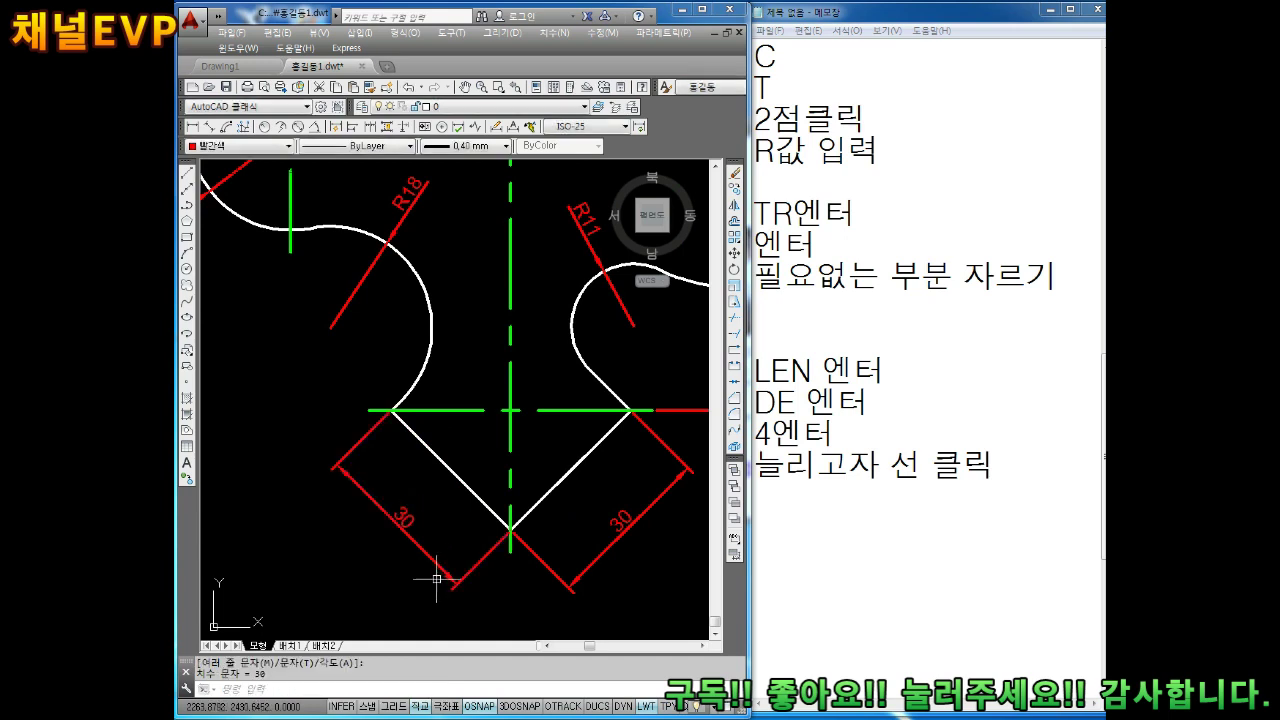
scroll(435, 577, down, 5)
key(Escape)
scroll(483, 397, up, 4)
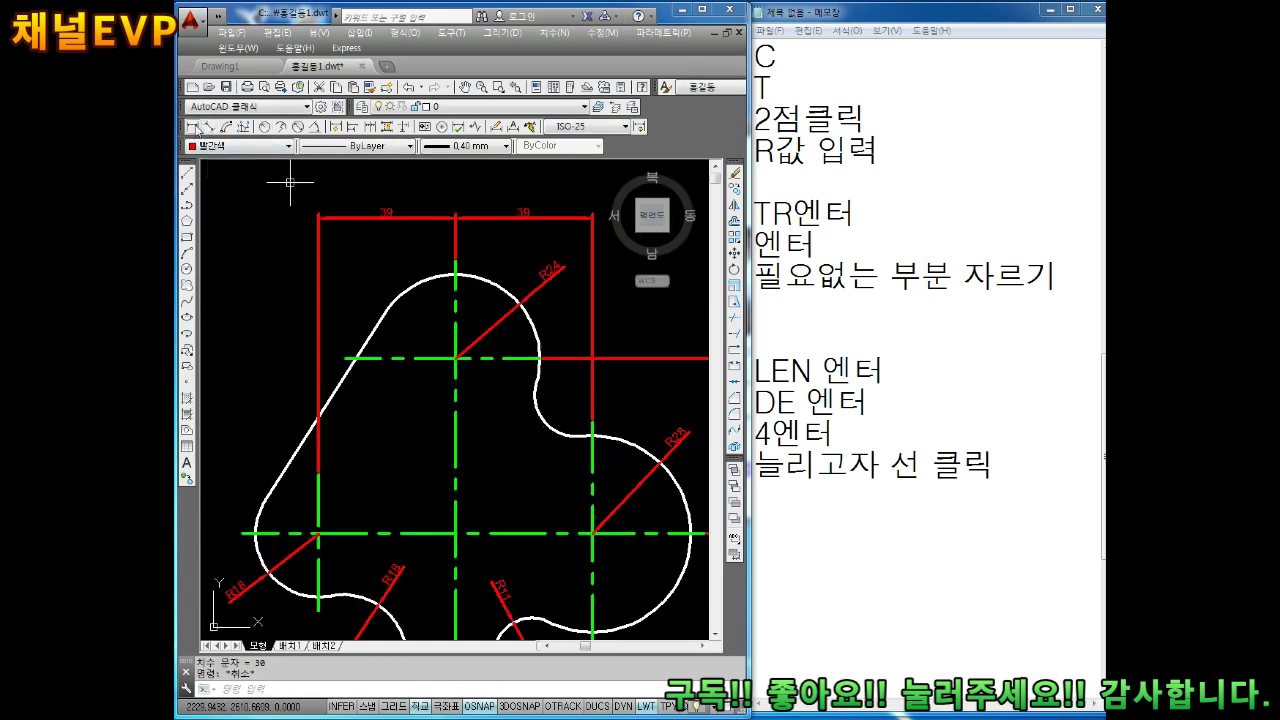
click(263, 126)
click(540, 423)
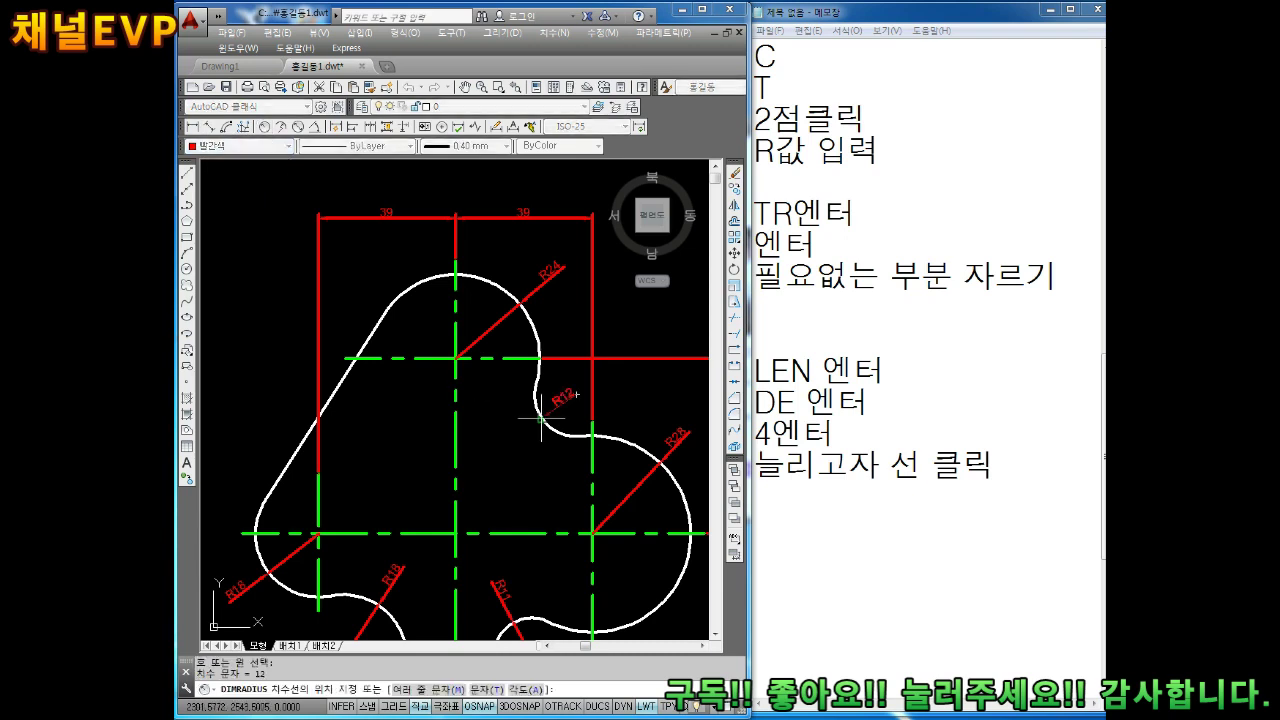
scroll(517, 431, up, 5)
scroll(531, 362, down, 3)
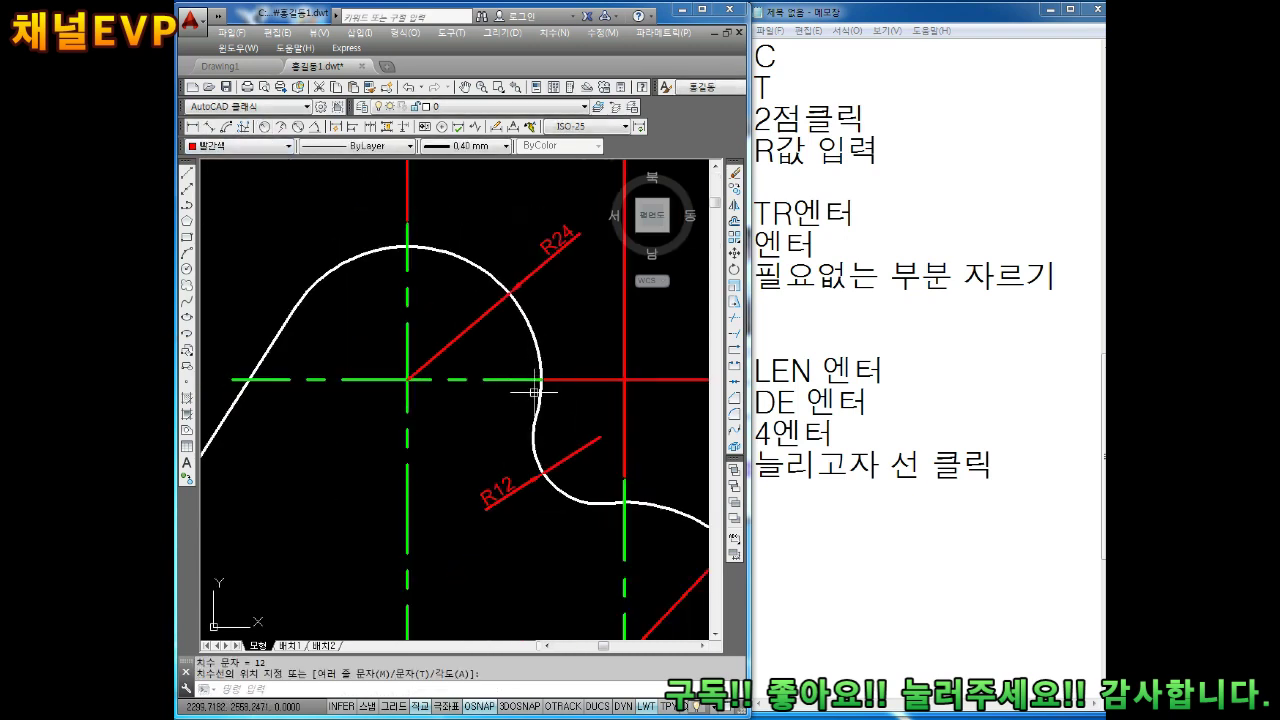
scroll(499, 383, down, 5)
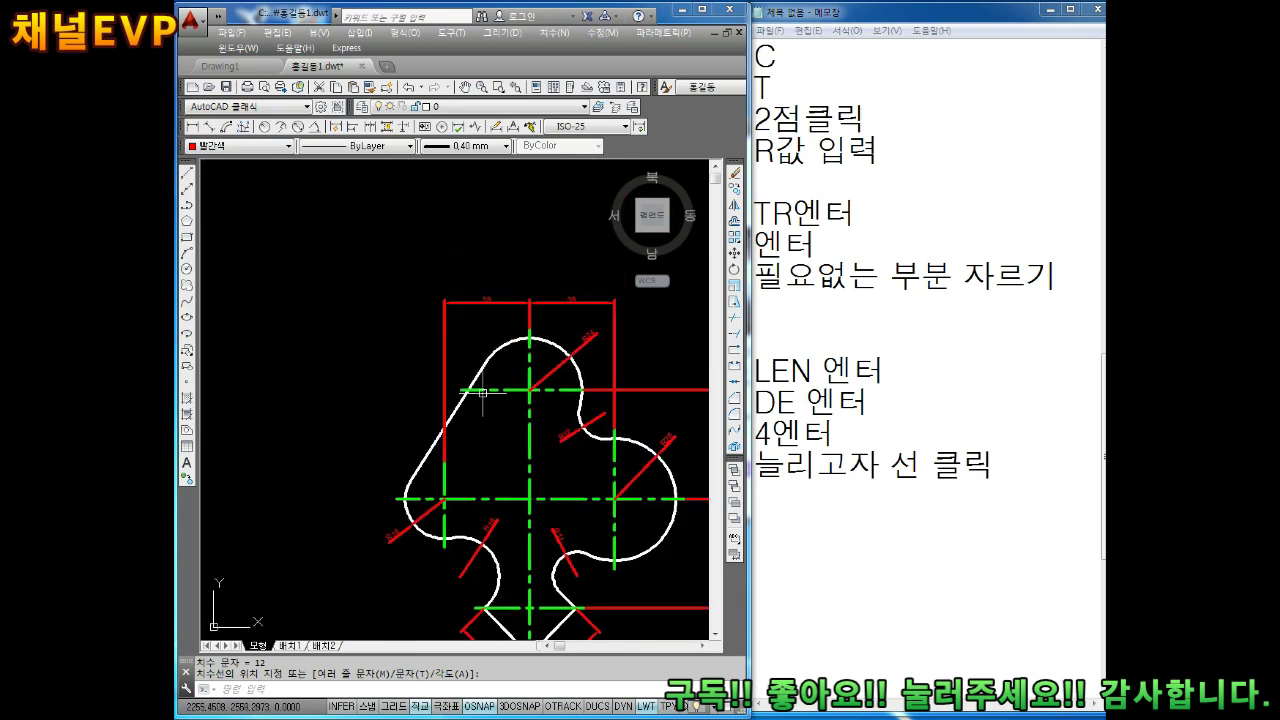
scroll(528, 414, up, 6)
key(Escape)
key(Escape)
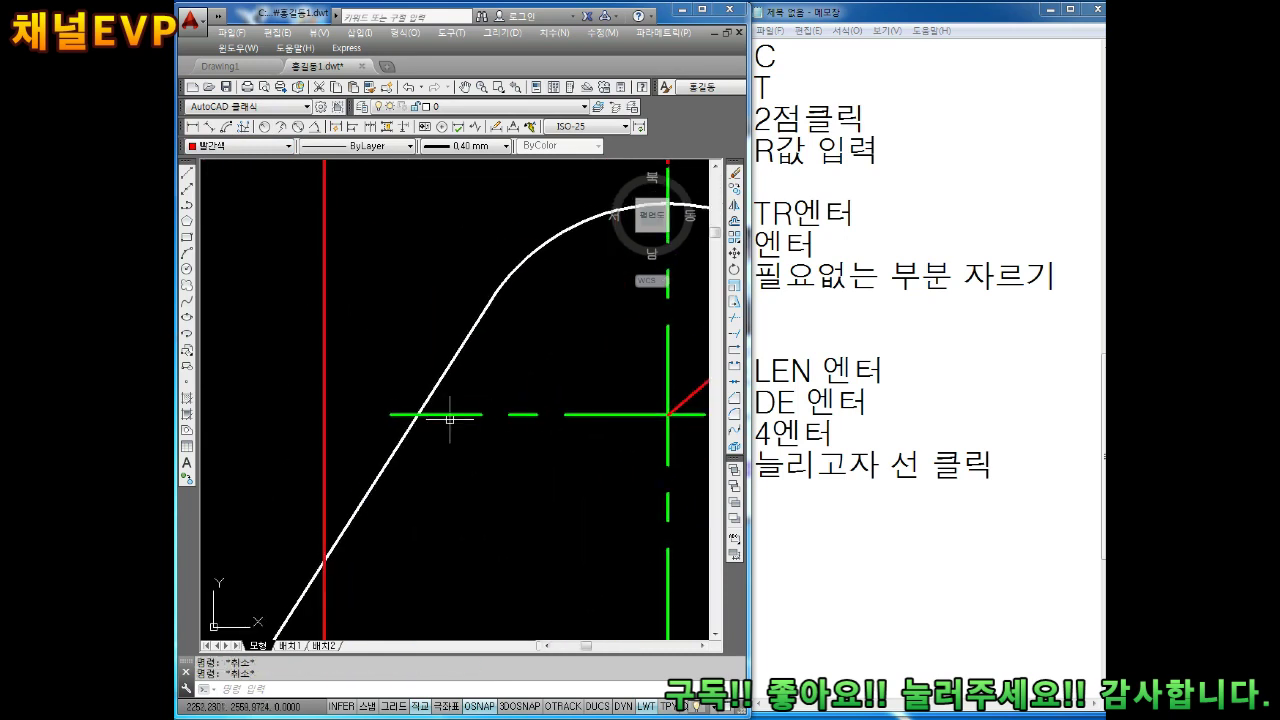
click(451, 413)
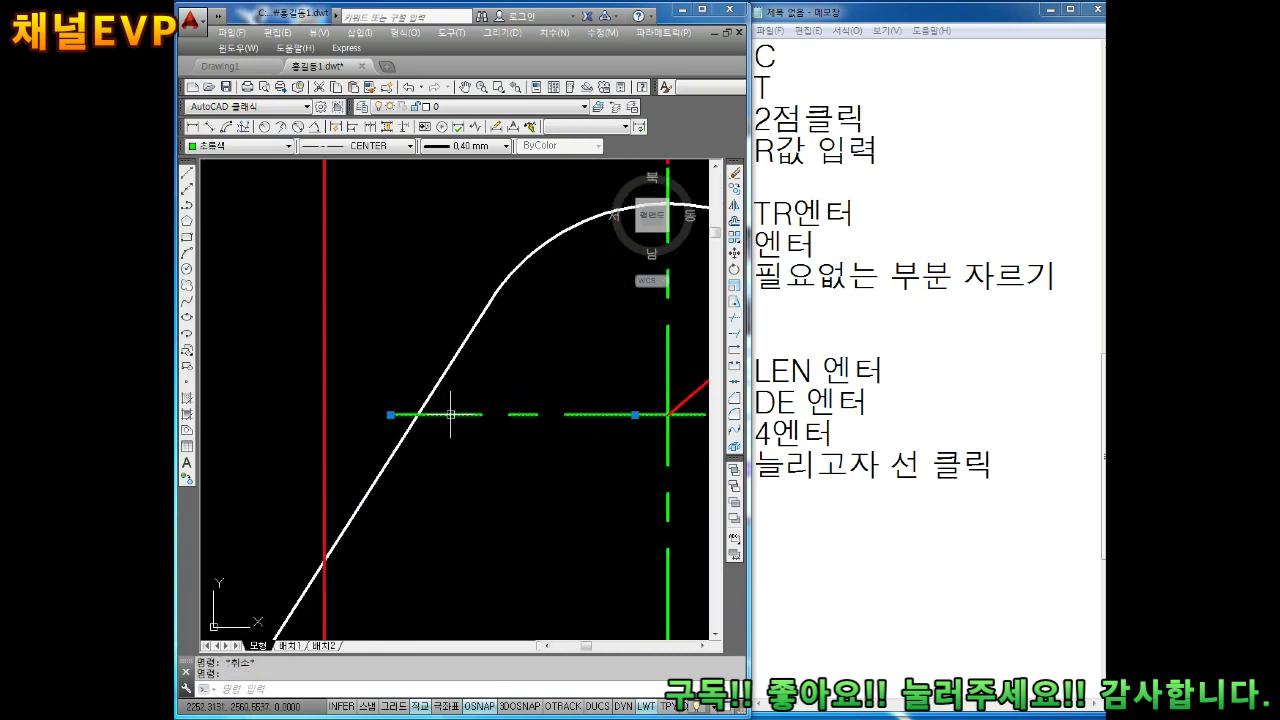
click(390, 414)
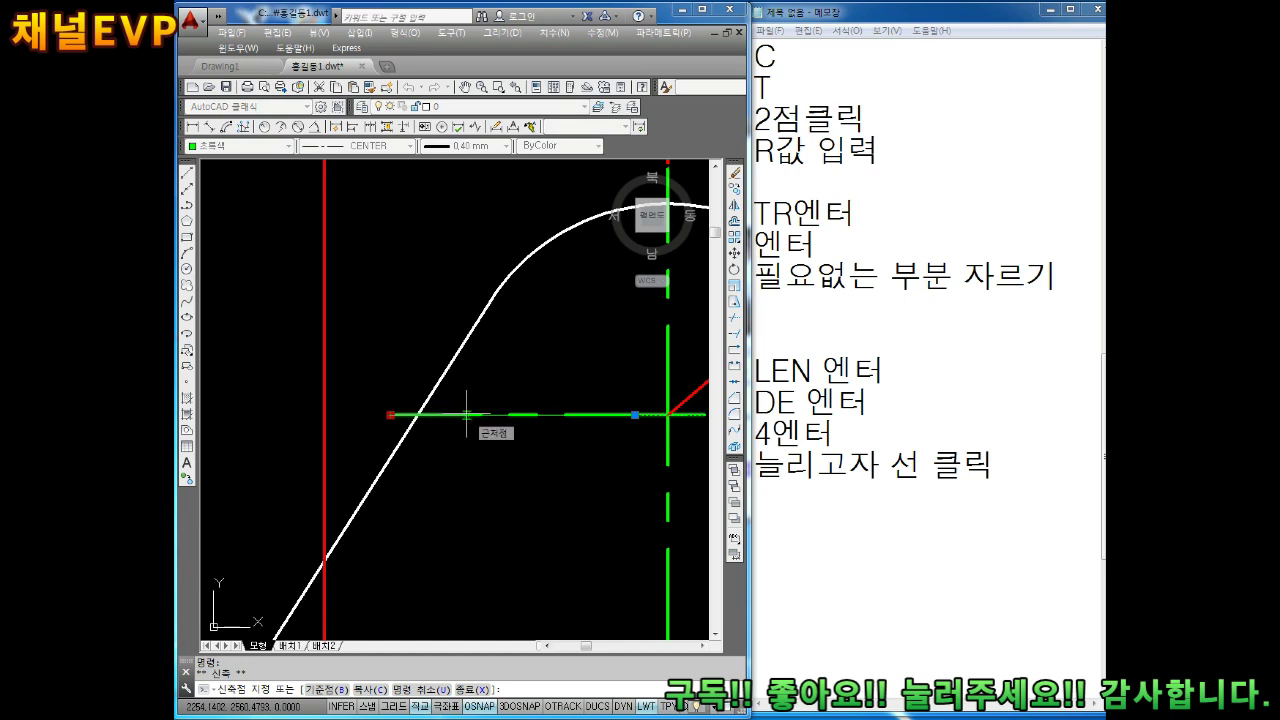
text(2)
key(Return)
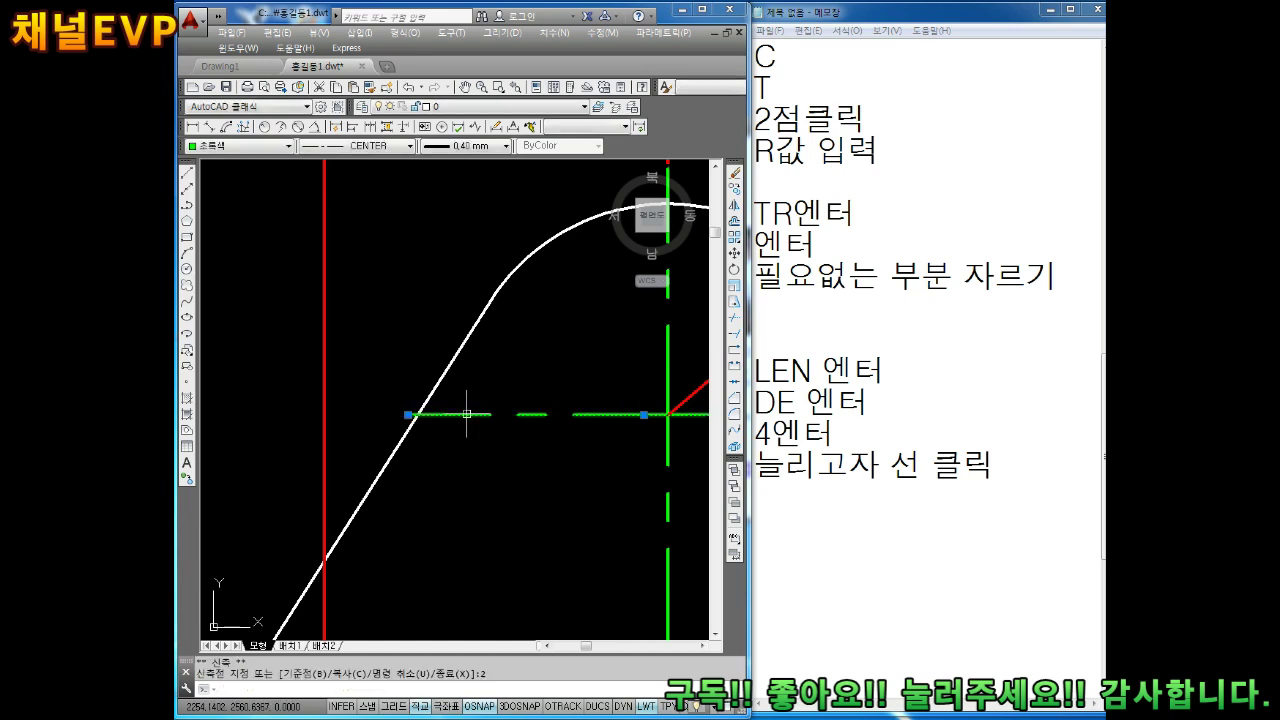
click(408, 414)
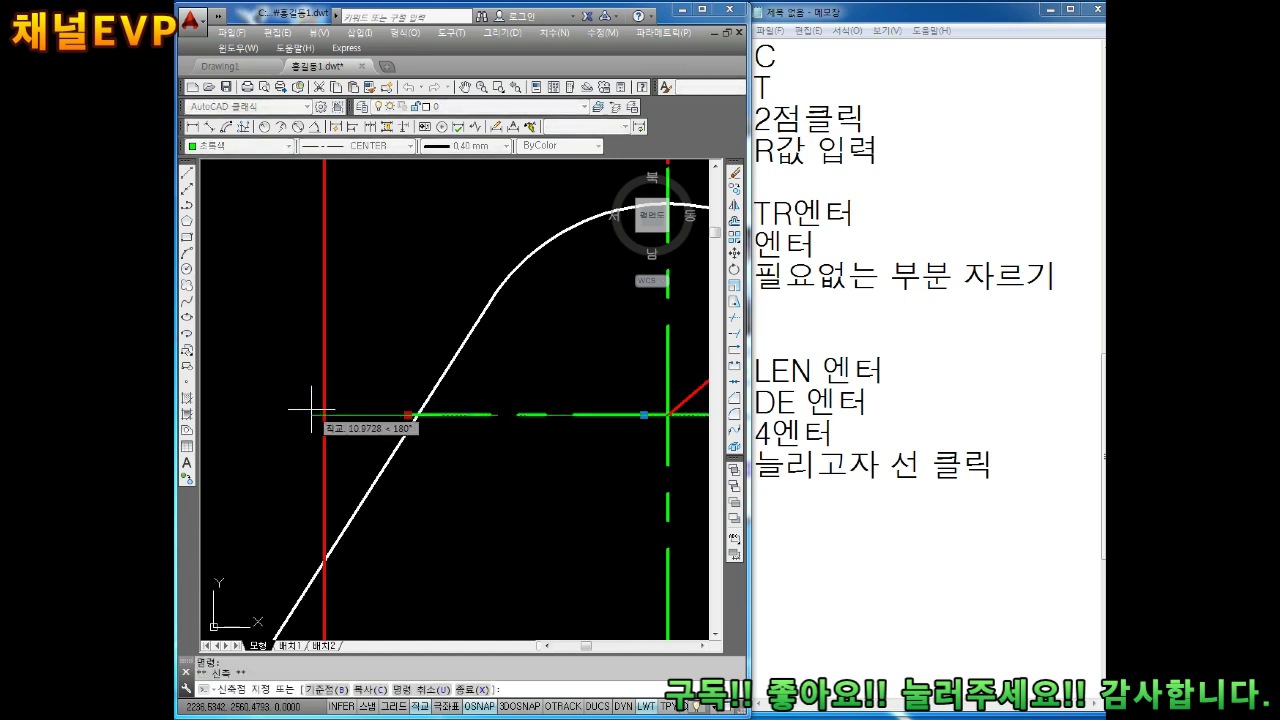
text(2)
key(Return)
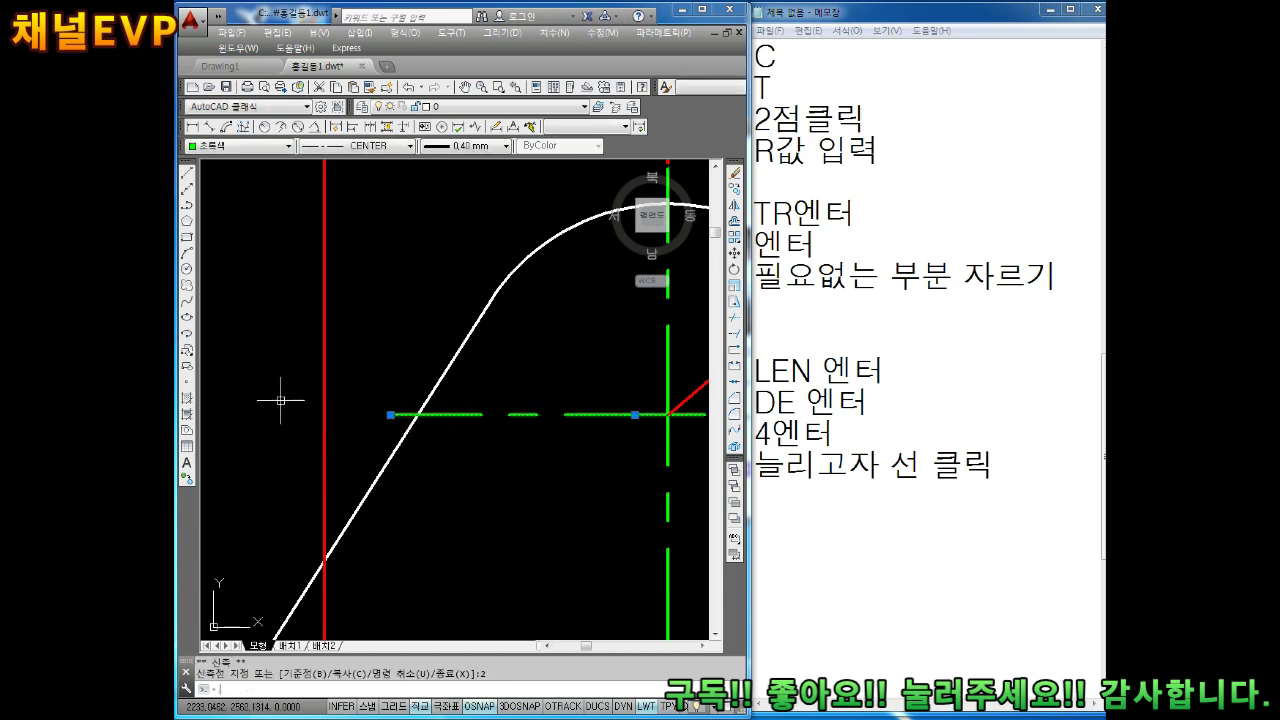
key(Escape)
key(Escape)
scroll(394, 403, down, 3)
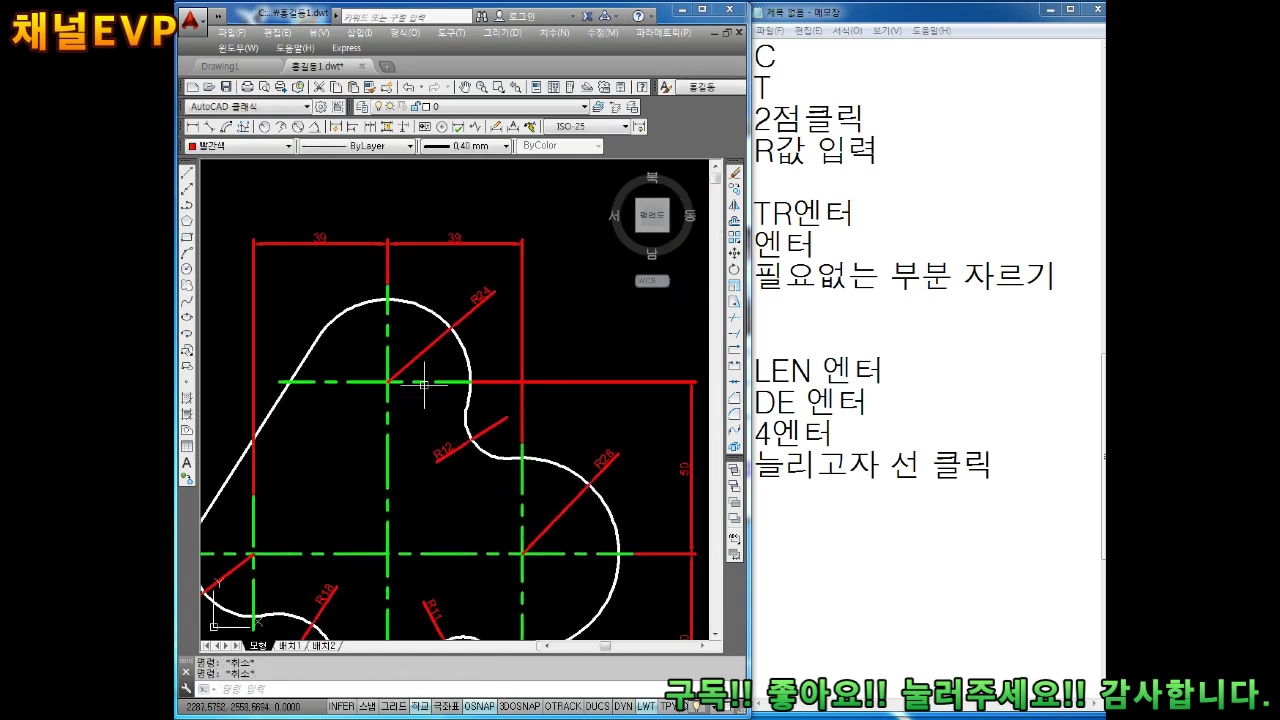
scroll(506, 387, up, 3)
click(425, 386)
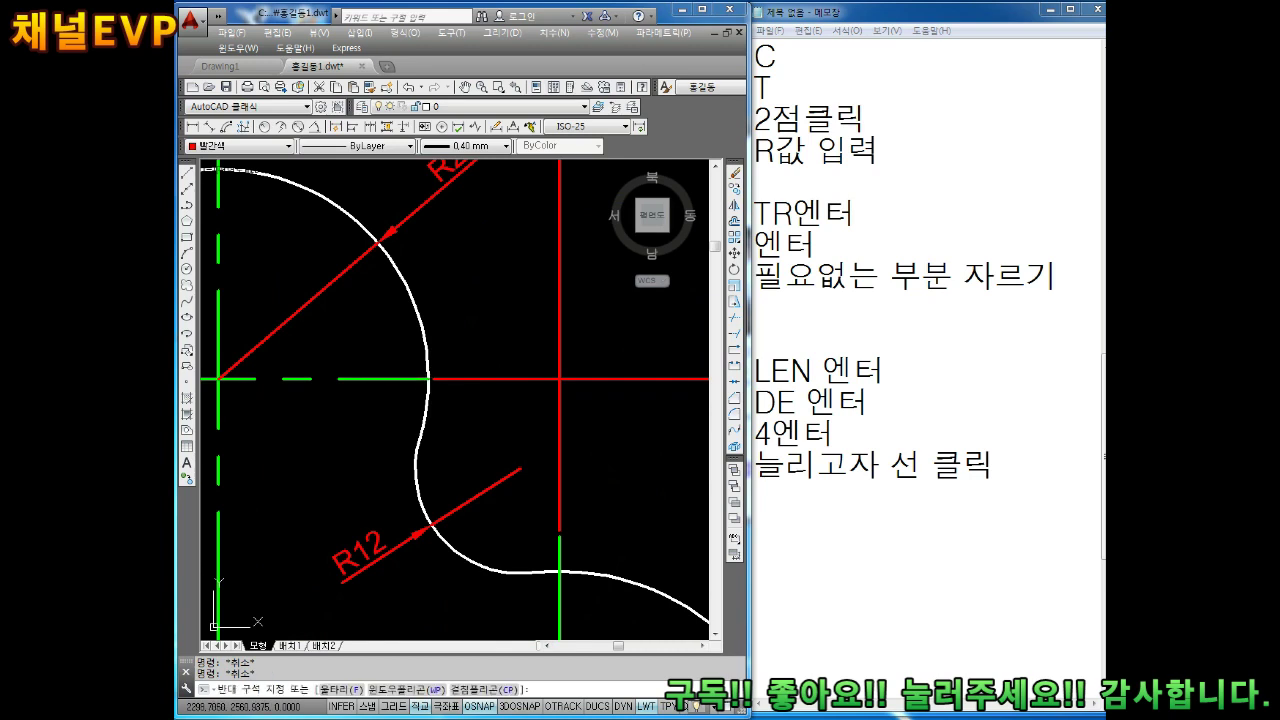
key(Escape)
click(428, 379)
click(428, 379)
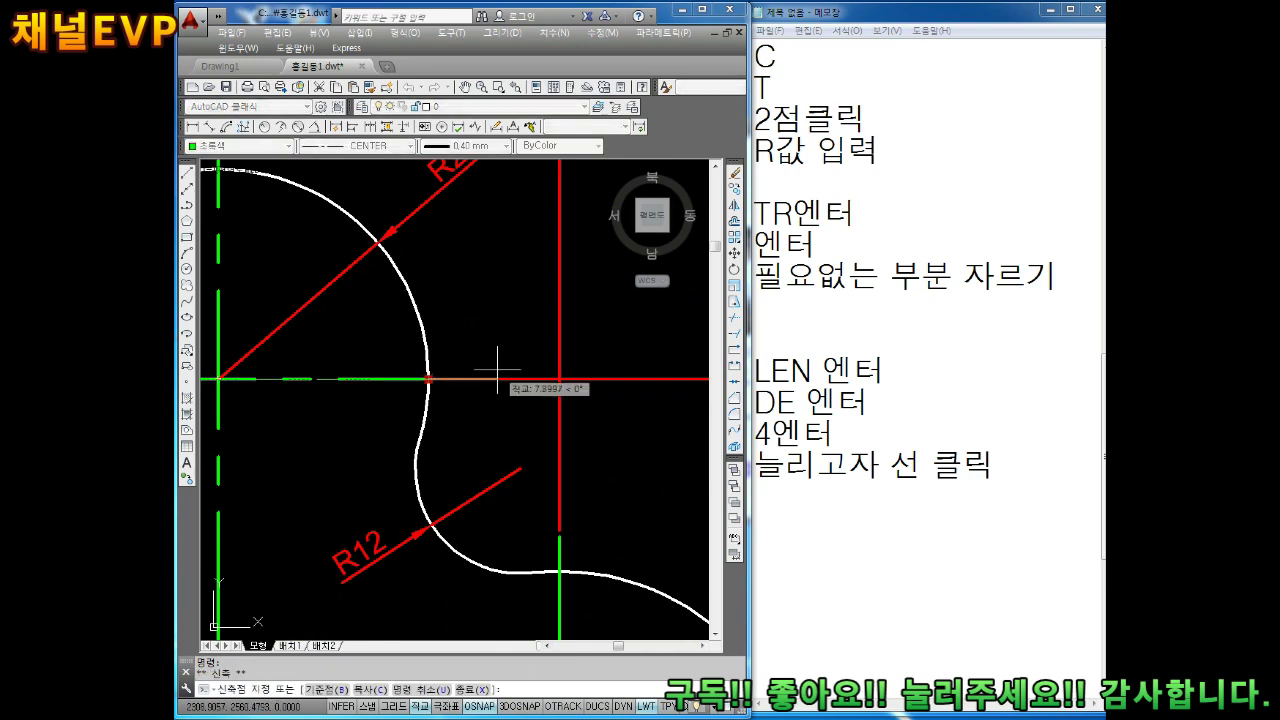
key(Escape)
key(Escape)
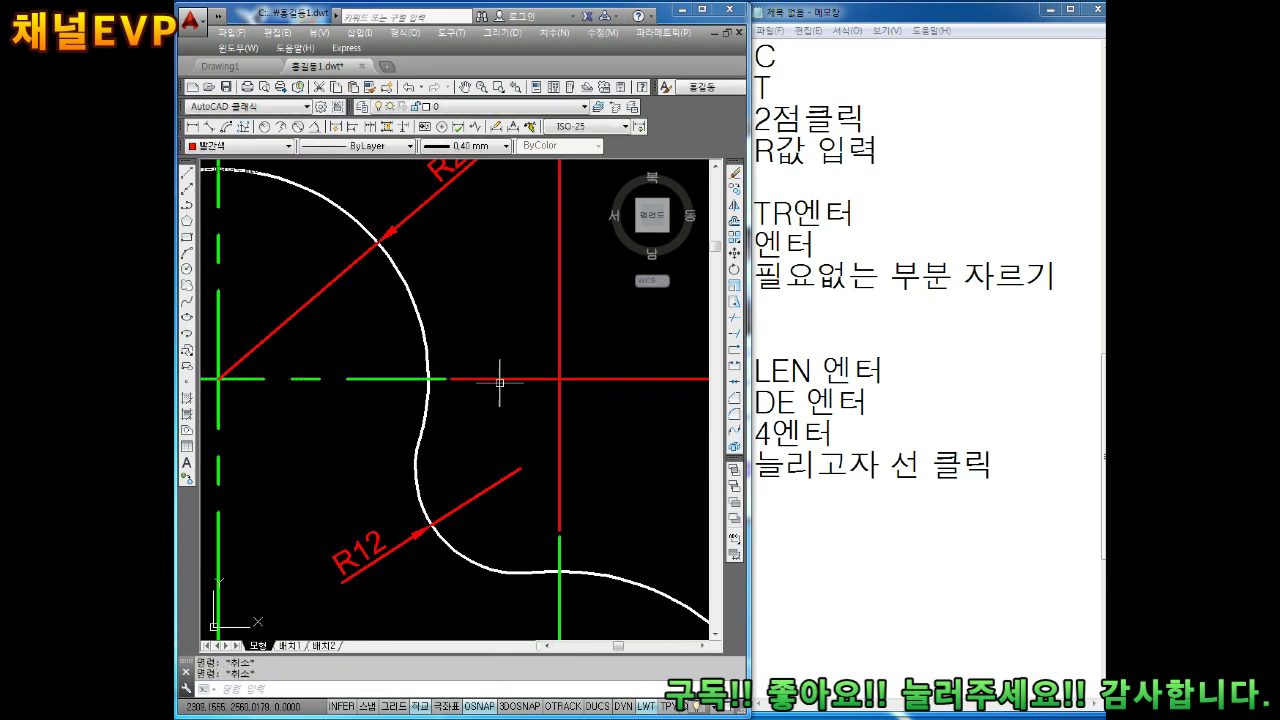
scroll(492, 345, down, 3)
middle_drag(487, 365, 497, 357)
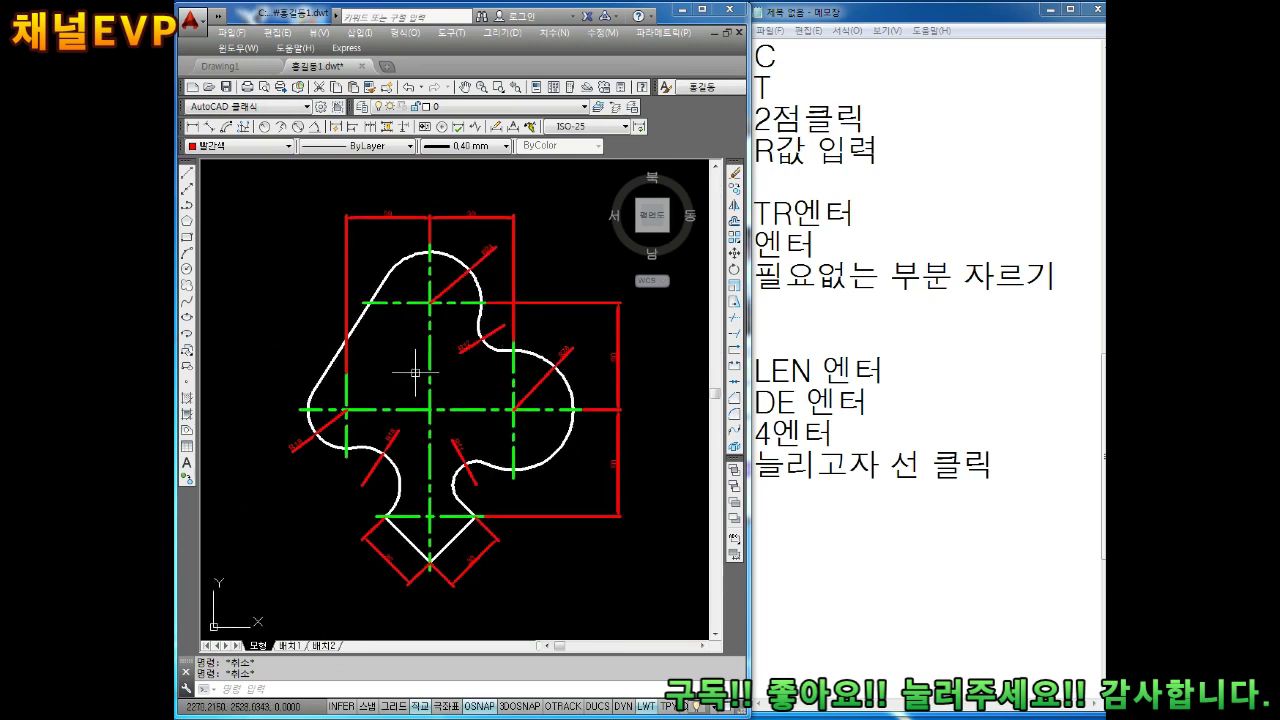
Step: Zoom and pan around the finished club drawing to review it
scroll(480, 239, up, 4)
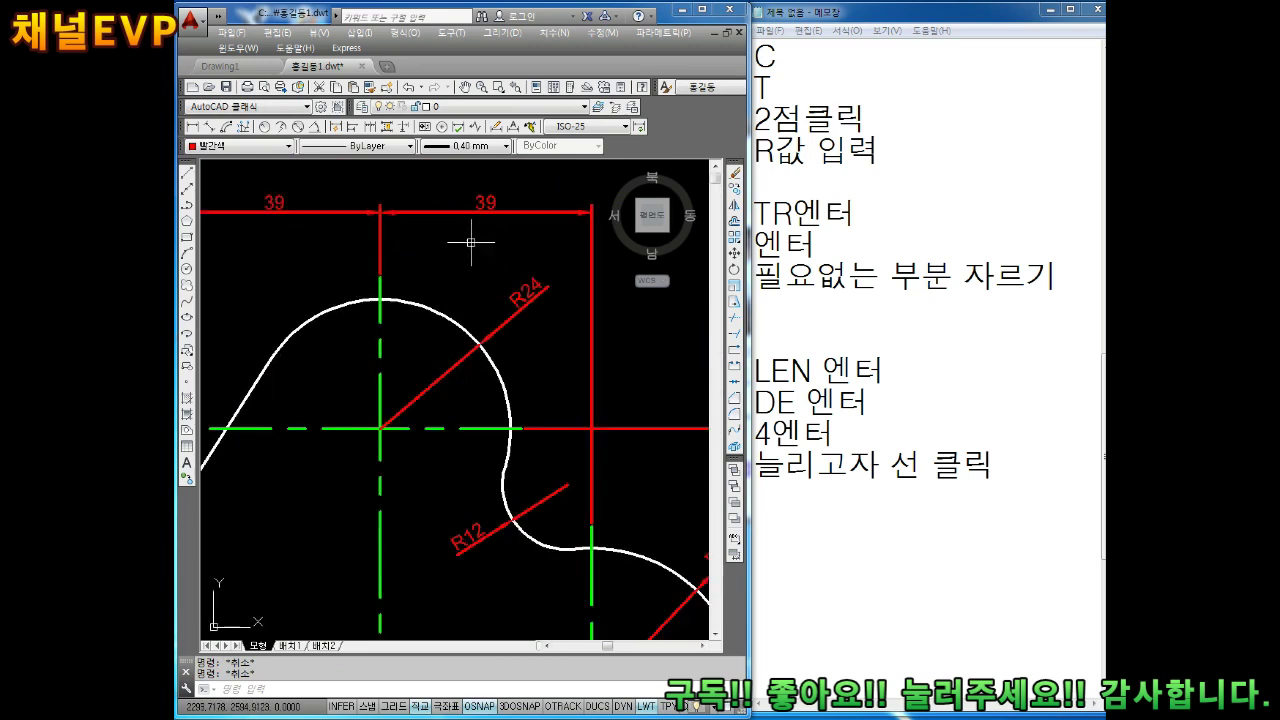
scroll(450, 245, down, 2)
scroll(420, 249, down, 1)
scroll(416, 334, down, 1)
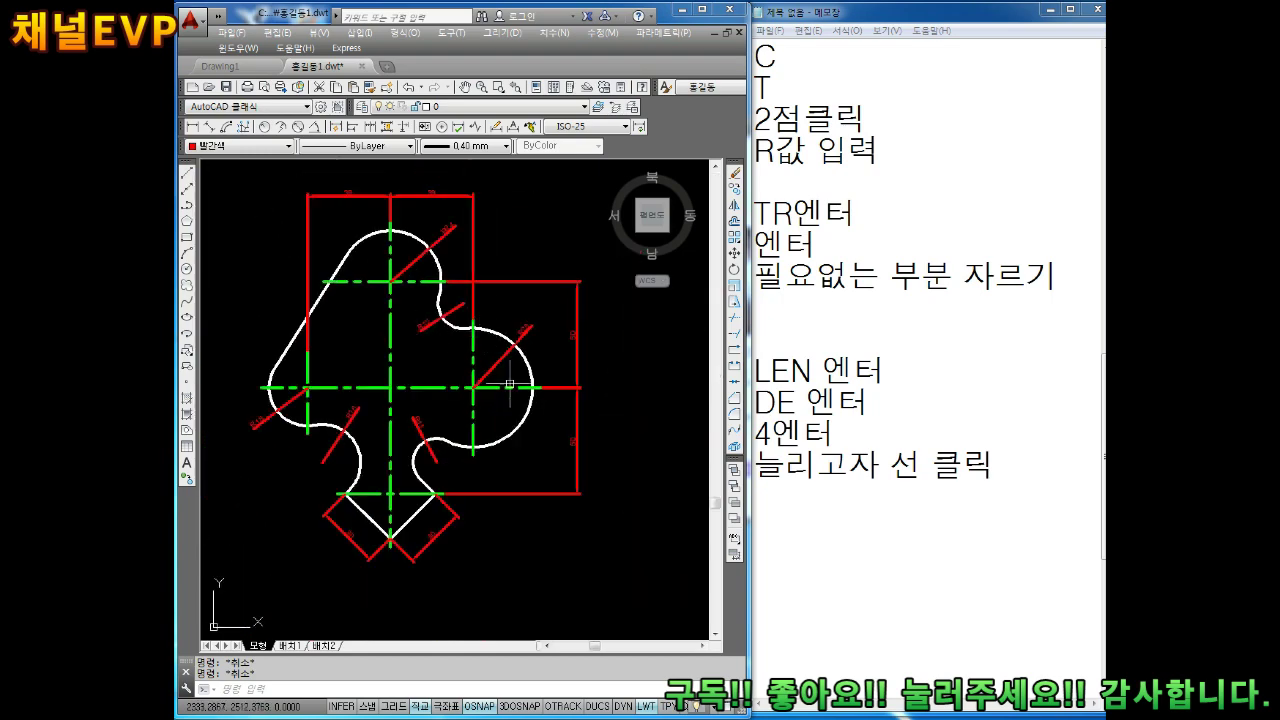
middle_drag(413, 348, 441, 366)
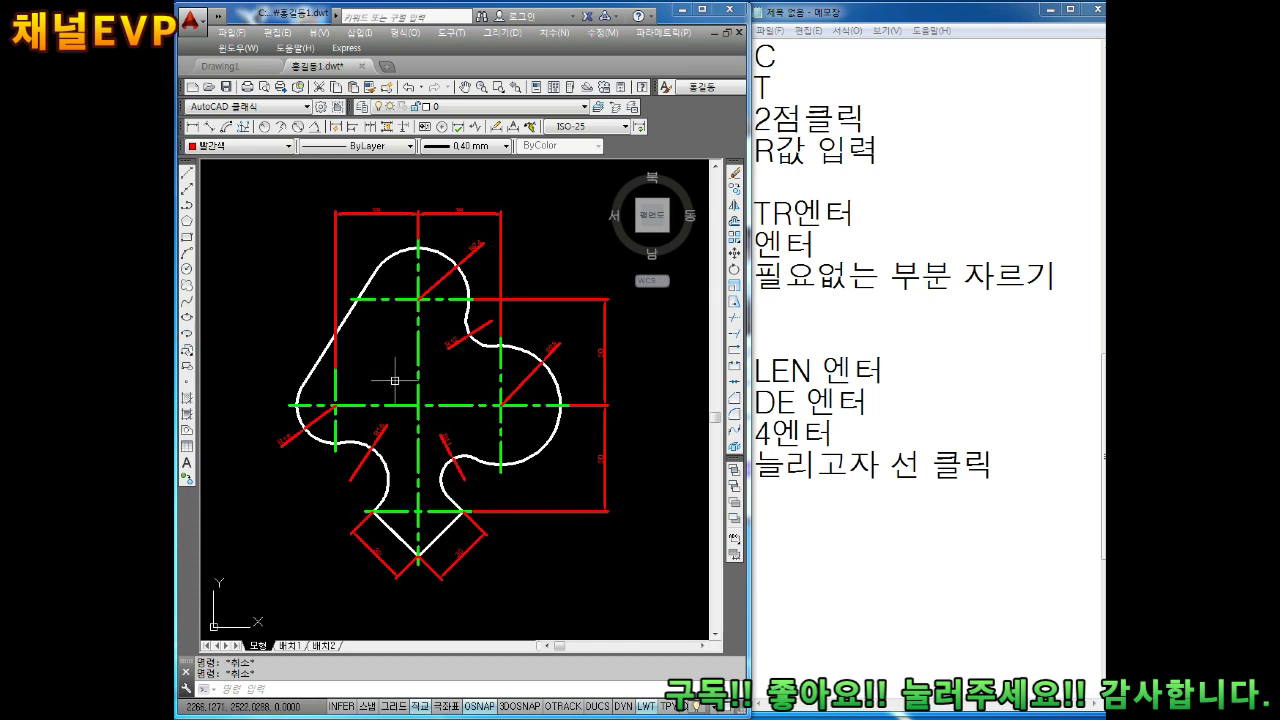
scroll(410, 372, up, 2)
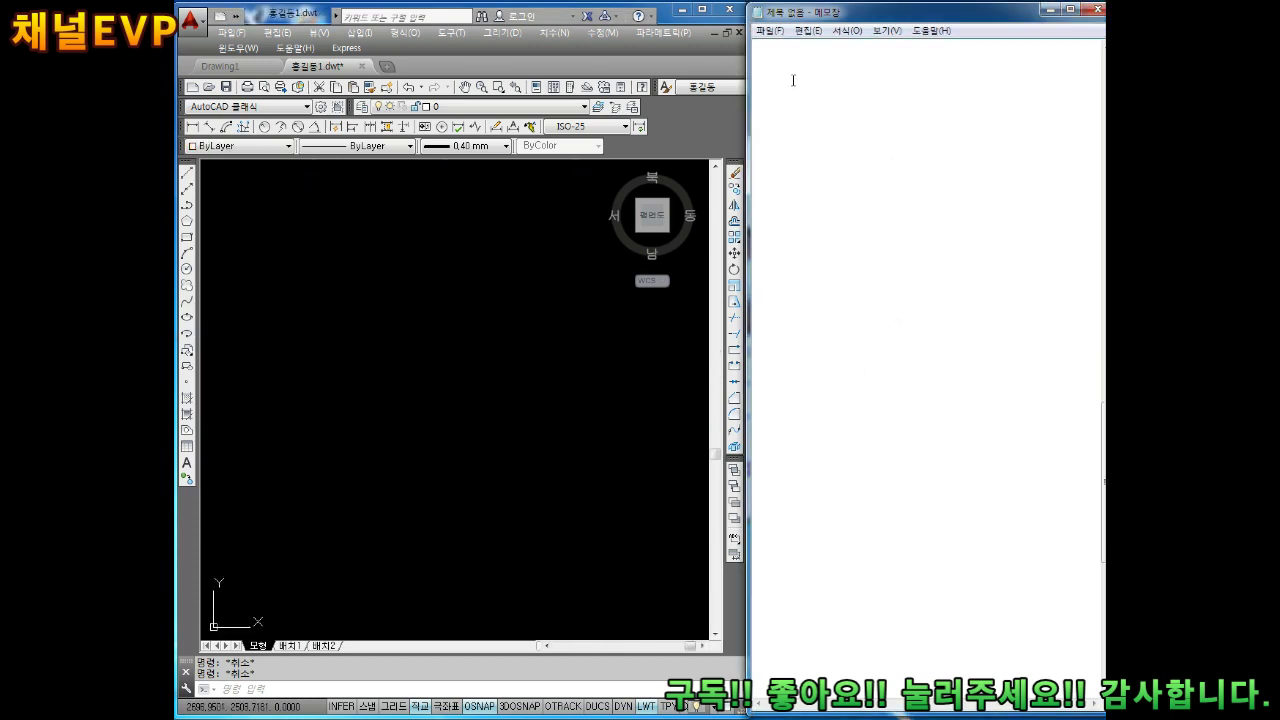
Step: In Notepad, note the circle steps: 에, 중심점 클릭 and the radius line
text(에)
key(BackSpace)
key(BackSpace)
key(BackSpace)
text(에)
key(Return)
text(중)
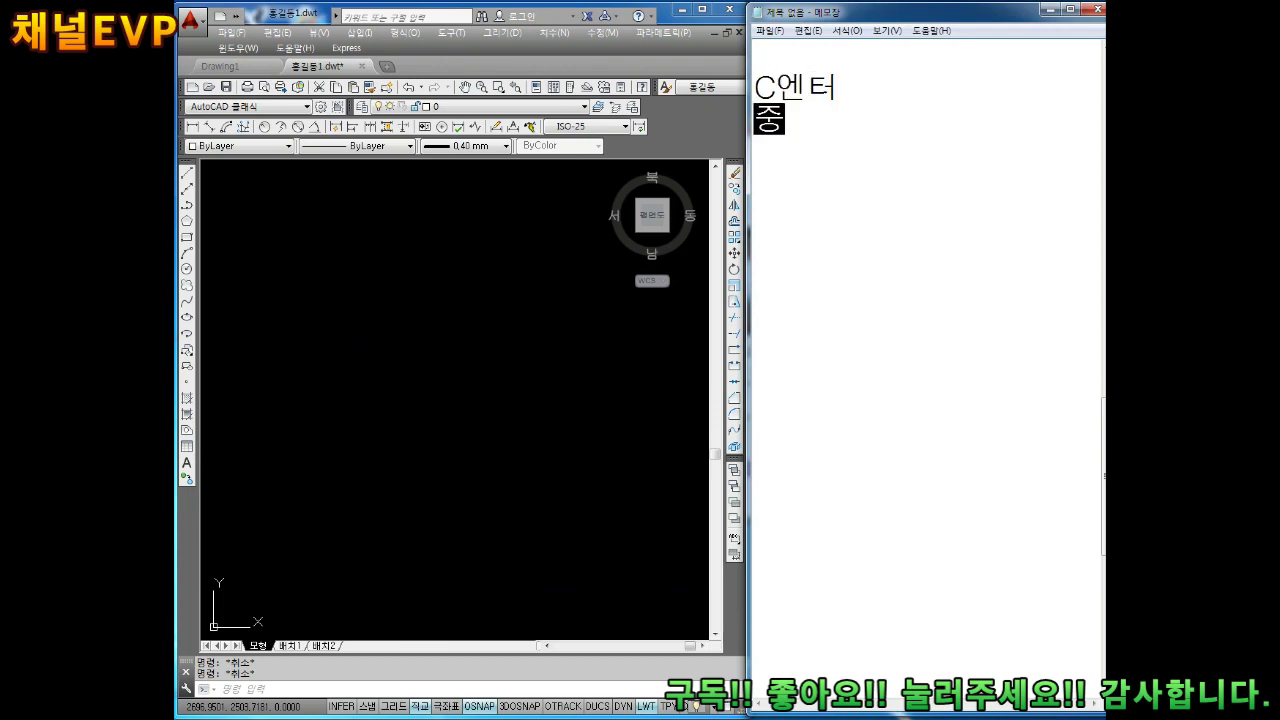
text(심점 클ㄹ릭)
key(Return)
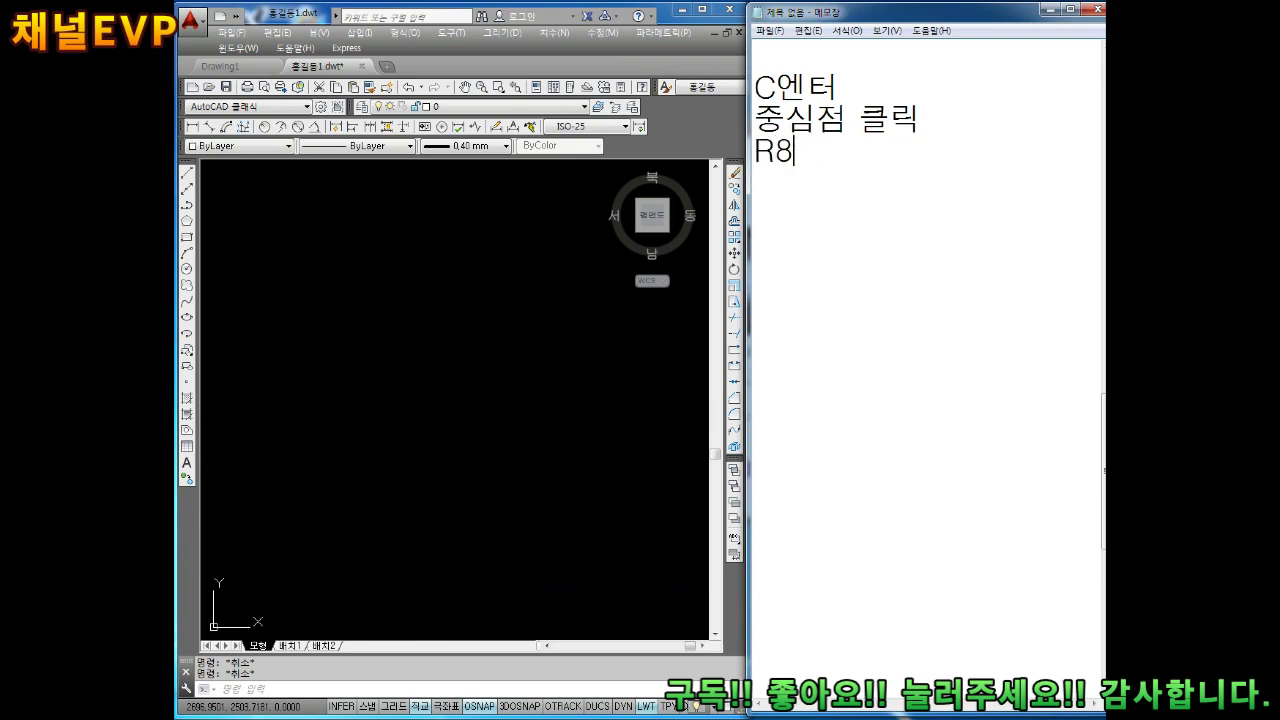
text(2.5)
Step: Draw a circle of radius 82.5 at a picked centre point
click(555, 197)
text(c)
key(Return)
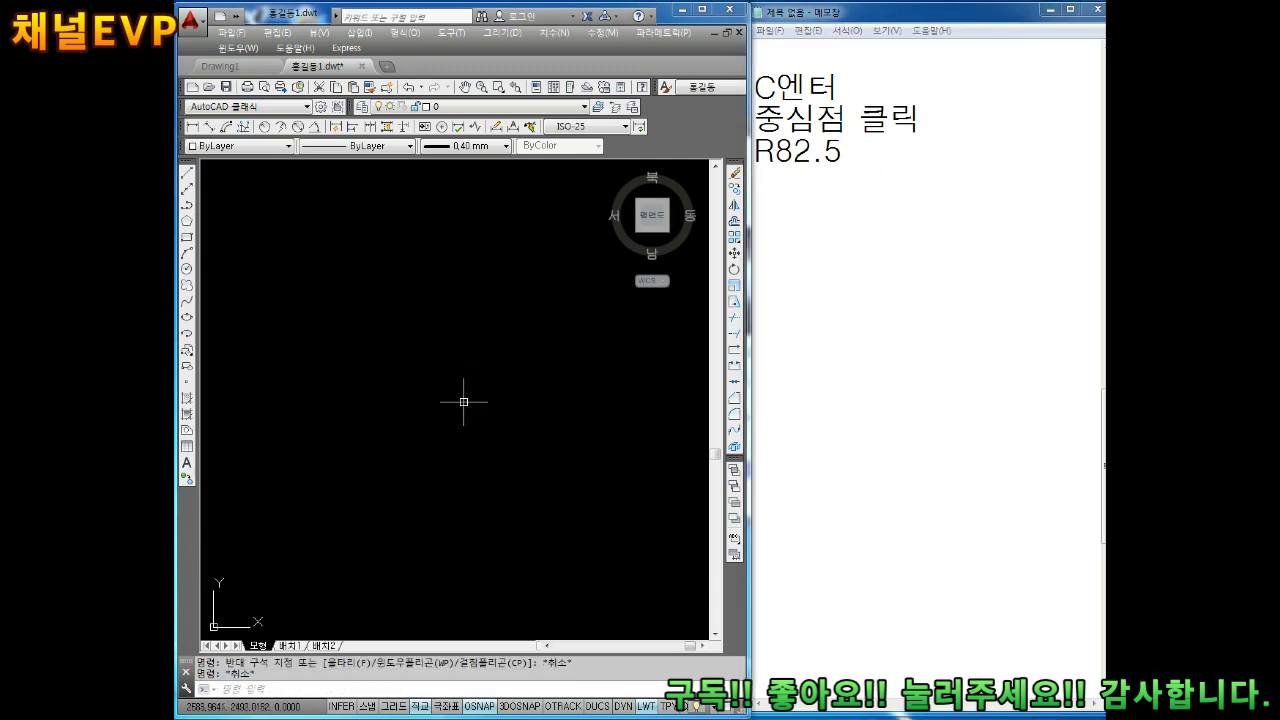
click(390, 396)
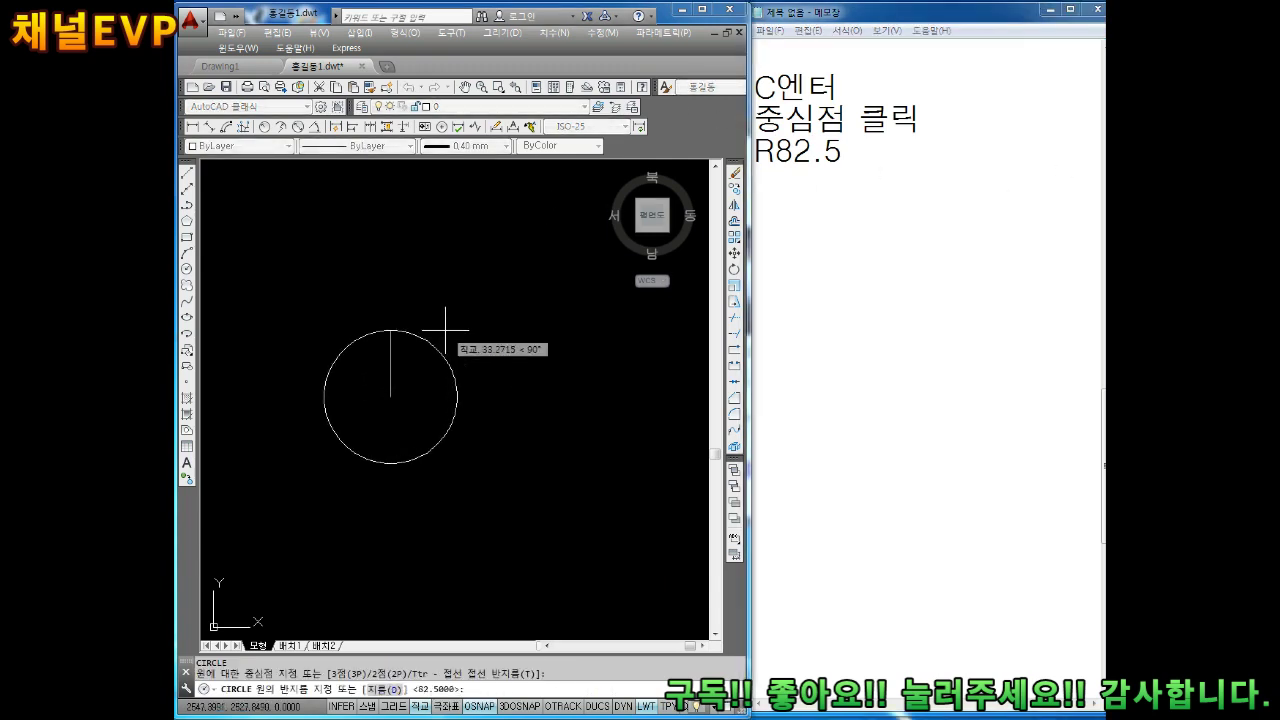
text(82.5)
key(Return)
key(Escape)
key(Escape)
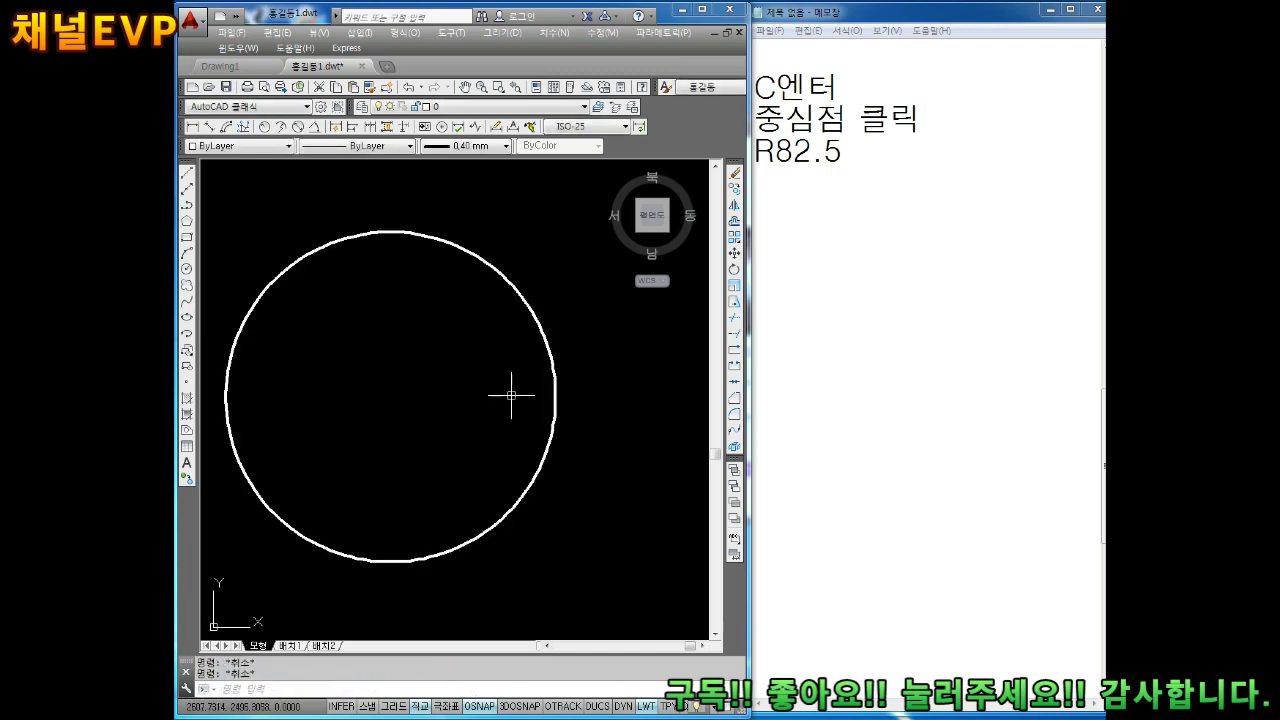
Step: Start a second, small circle centred on the big circle's top quadrant
mouse_move(449, 362)
middle_down()
mouse_move(555, 360)
mouse_move(510, 342)
middle_up()
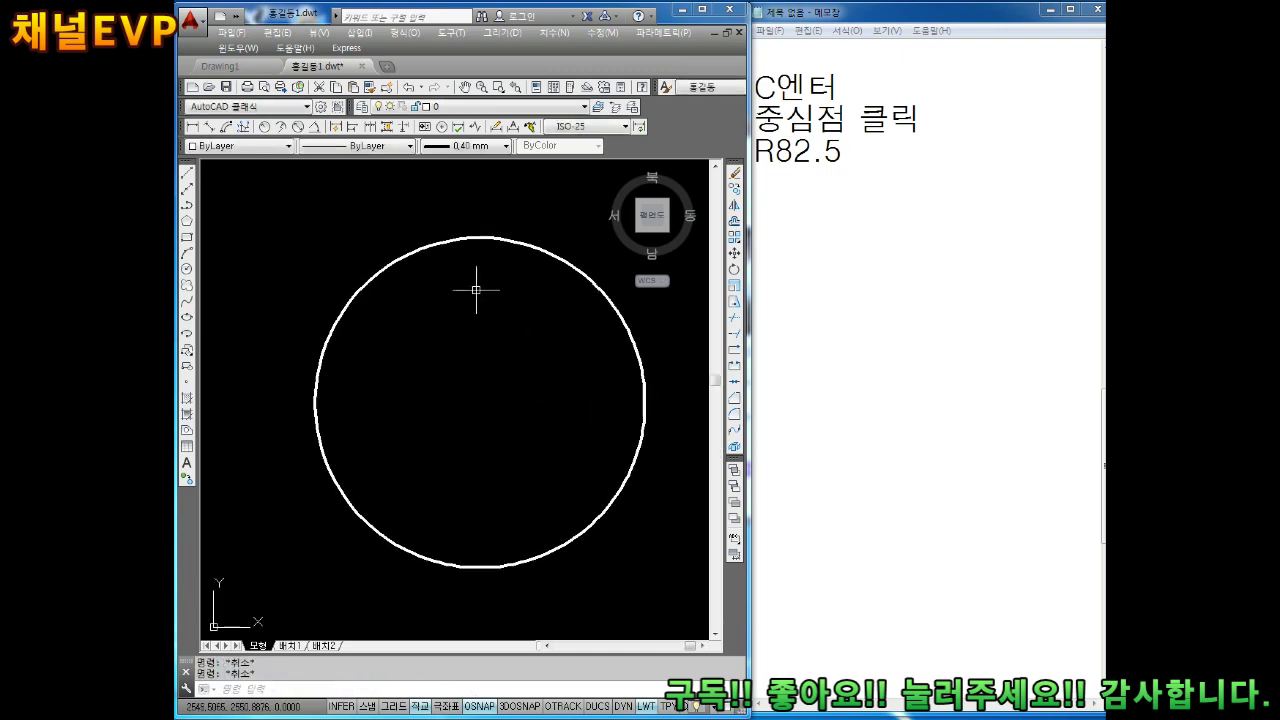
text(c)
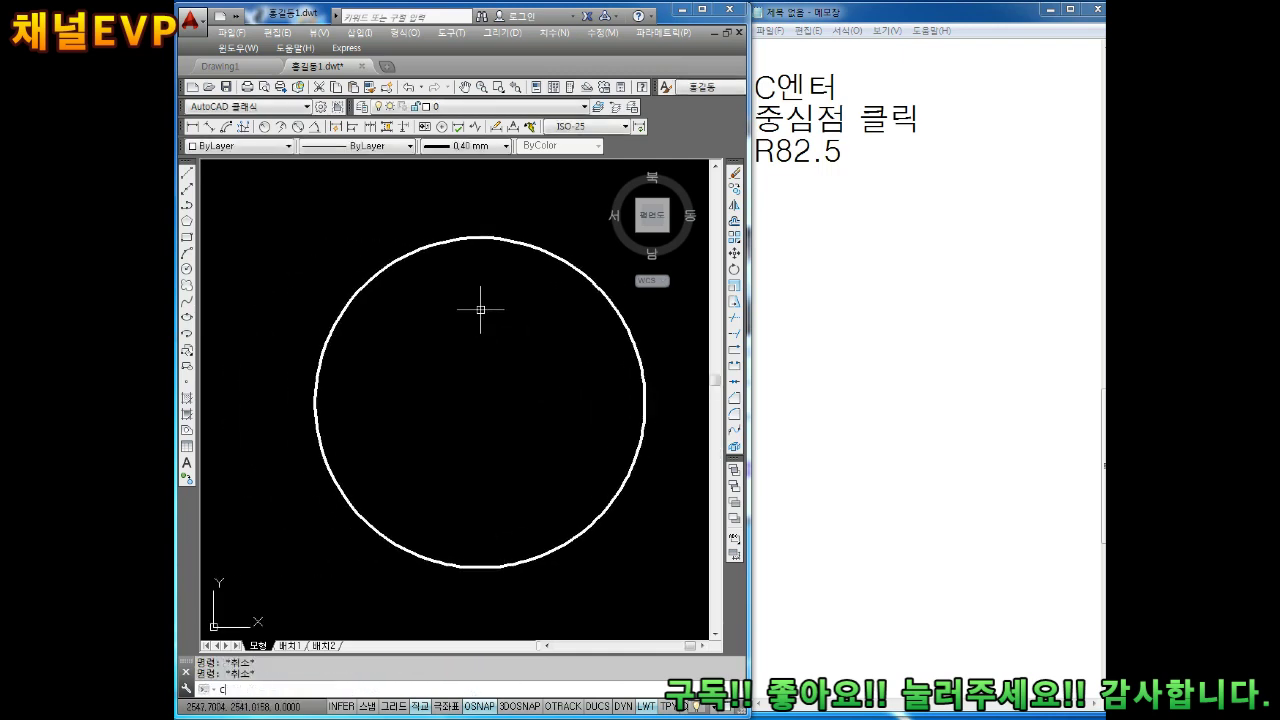
key(Return)
click(480, 237)
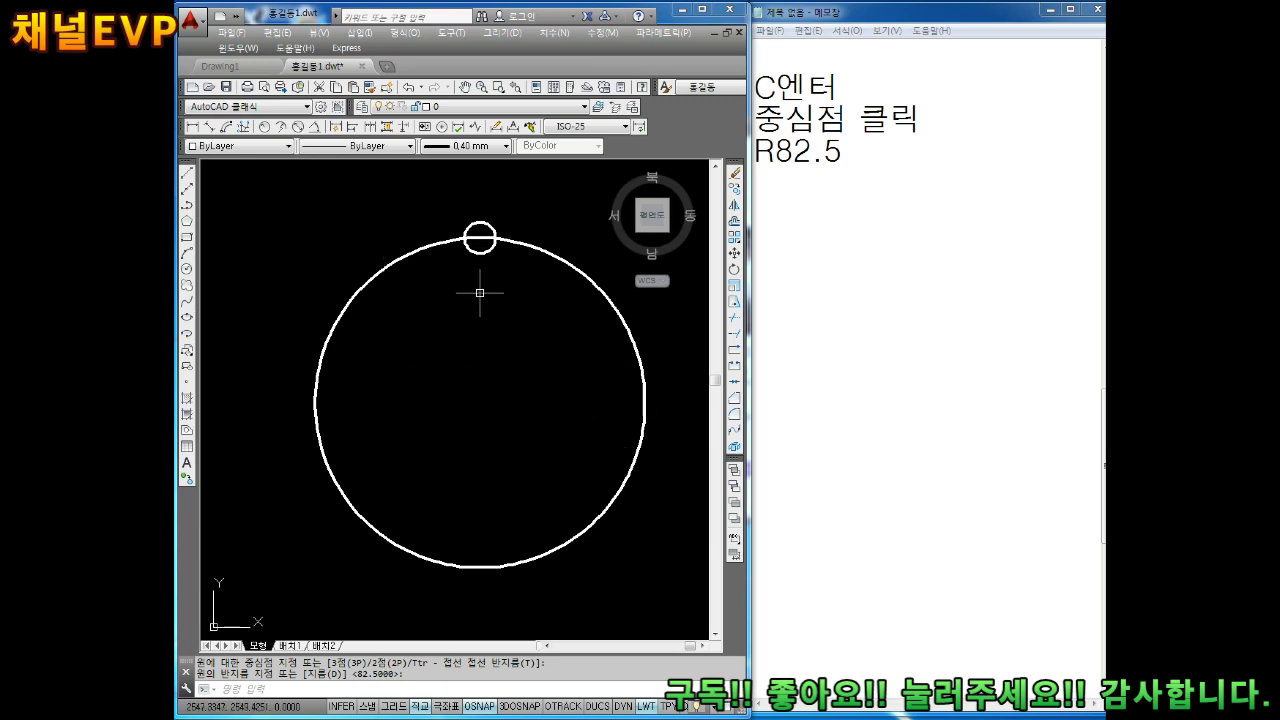
Step: Draw a vertical line from the small circle's centre to the big circle's bottom quadrant
scroll(471, 271, up, 2)
scroll(471, 266, down, 2)
key(Escape)
key(Escape)
text(l)
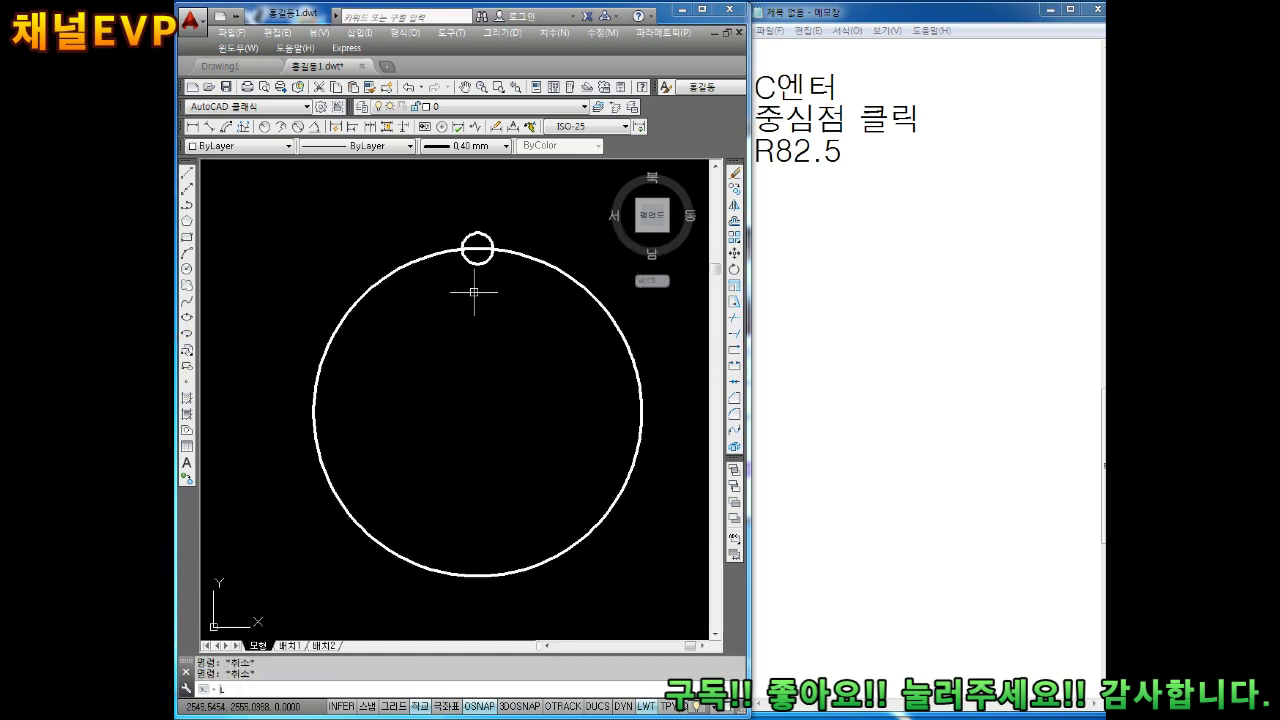
key(Return)
scroll(471, 289, up, 2)
scroll(468, 320, up, 2)
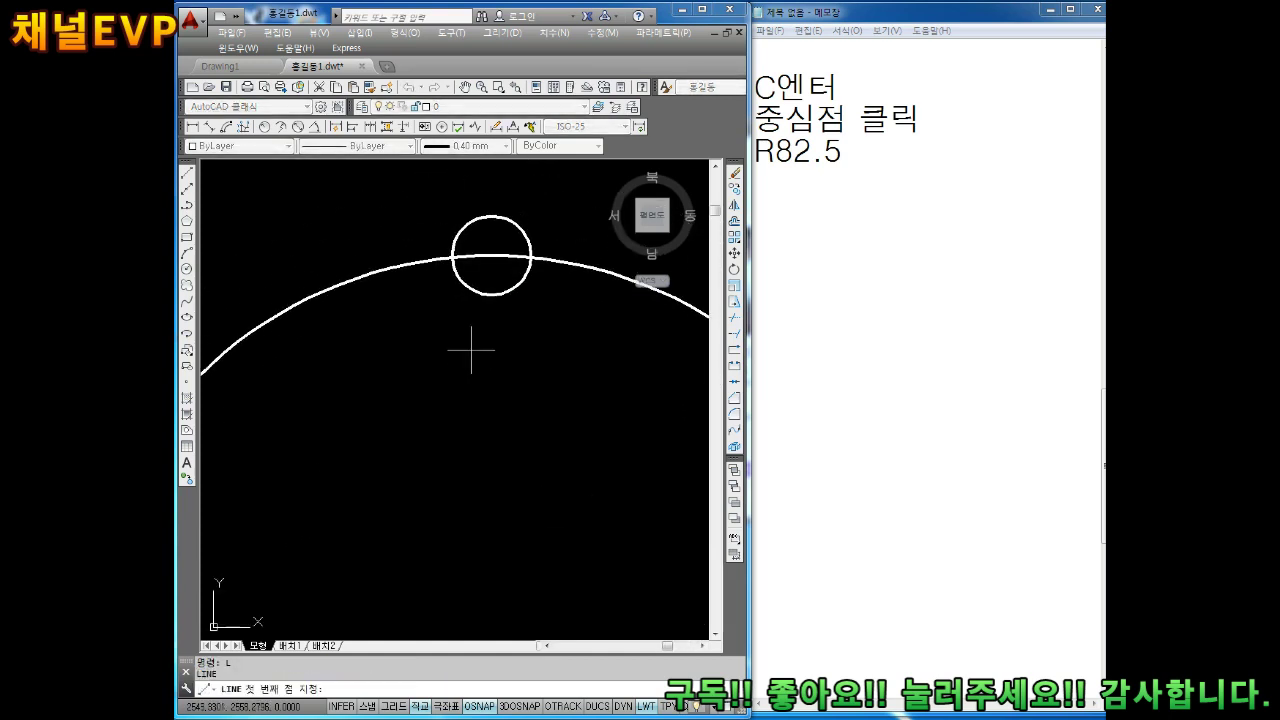
click(496, 253)
scroll(496, 260, down, 2)
scroll(496, 330, down, 2)
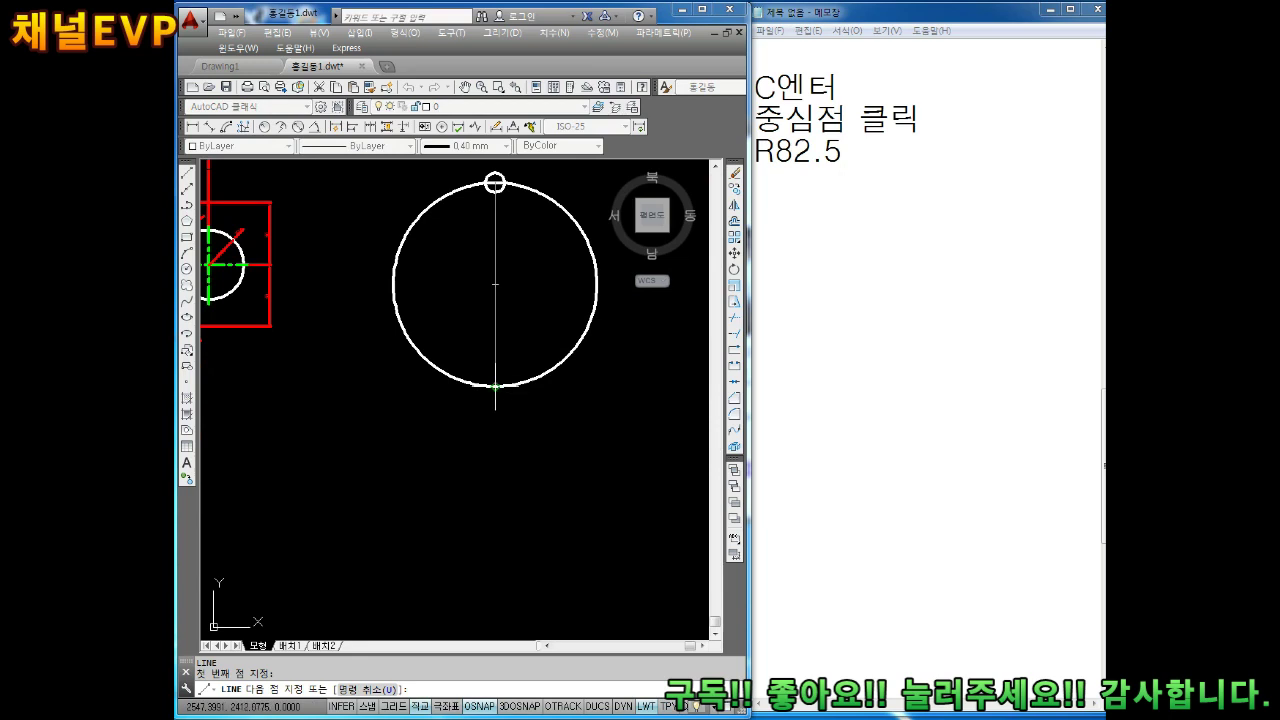
click(496, 380)
scroll(501, 290, up, 3)
key(Escape)
Step: Remove the small circle at the top of the big circle
click(468, 208)
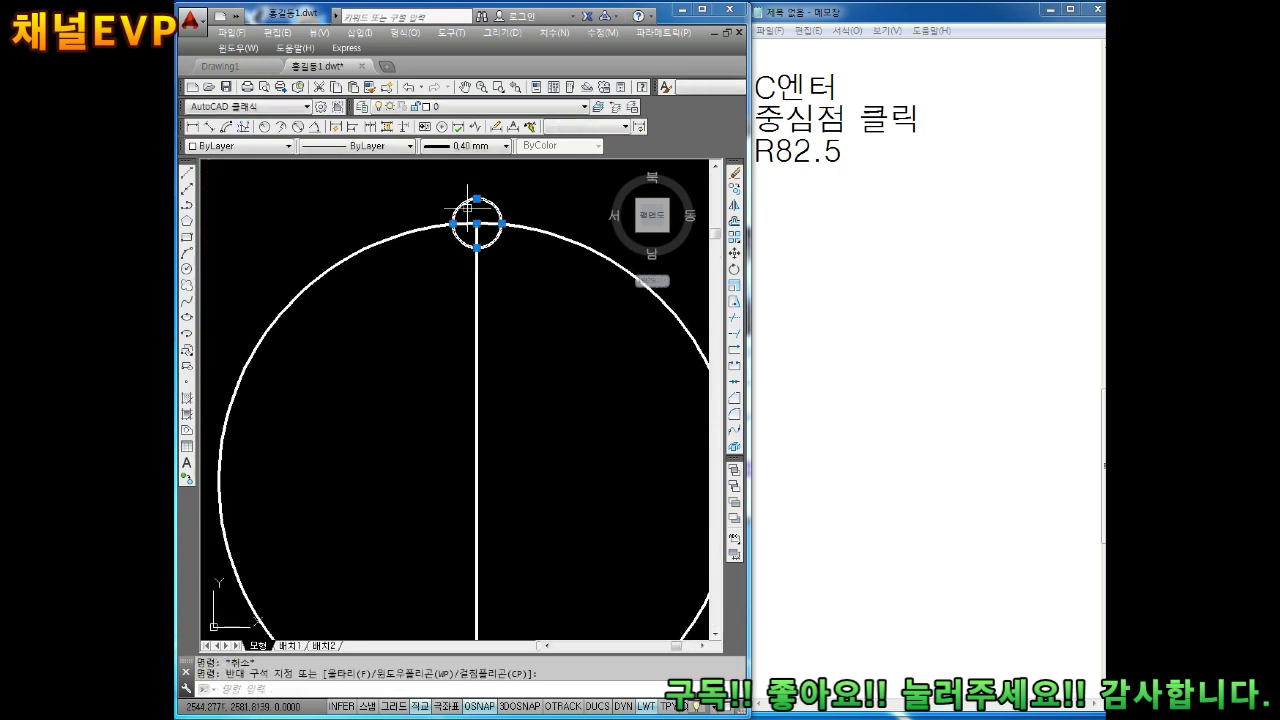
key(Escape)
scroll(490, 320, down, 2)
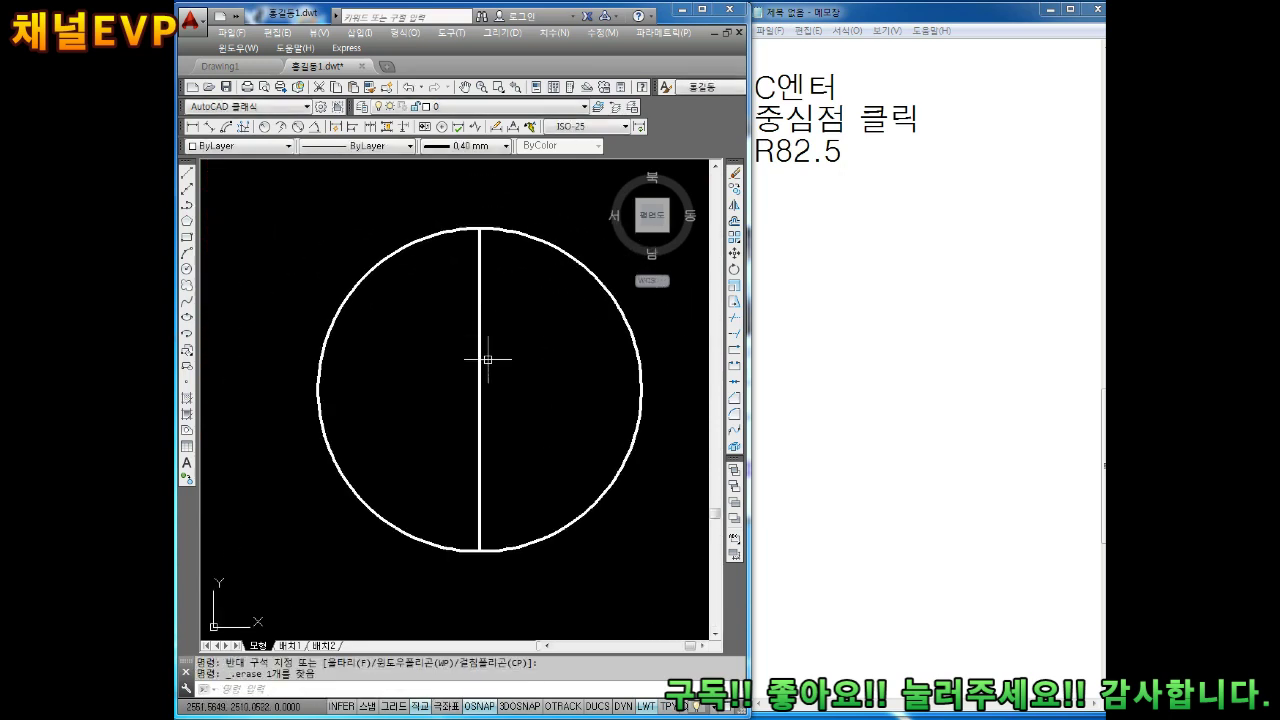
click(785, 244)
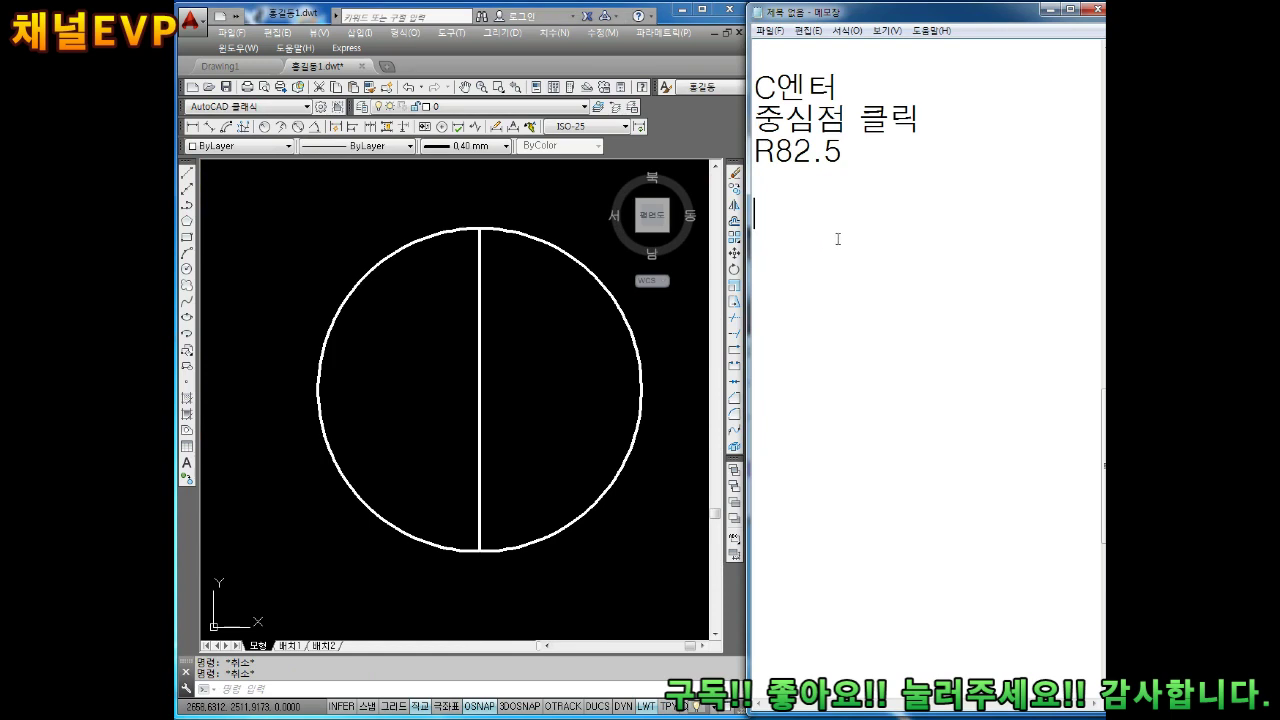
Step: In Notepad, add the note lines O 엔터 and 27 엔터 below R82.5
text(ㅂ)
key(BackSpace)
key(BackSpace)
text(O DOP)
key(BackSpace)
key(BackSpace)
key(ctrl+z)
text(O 엔)
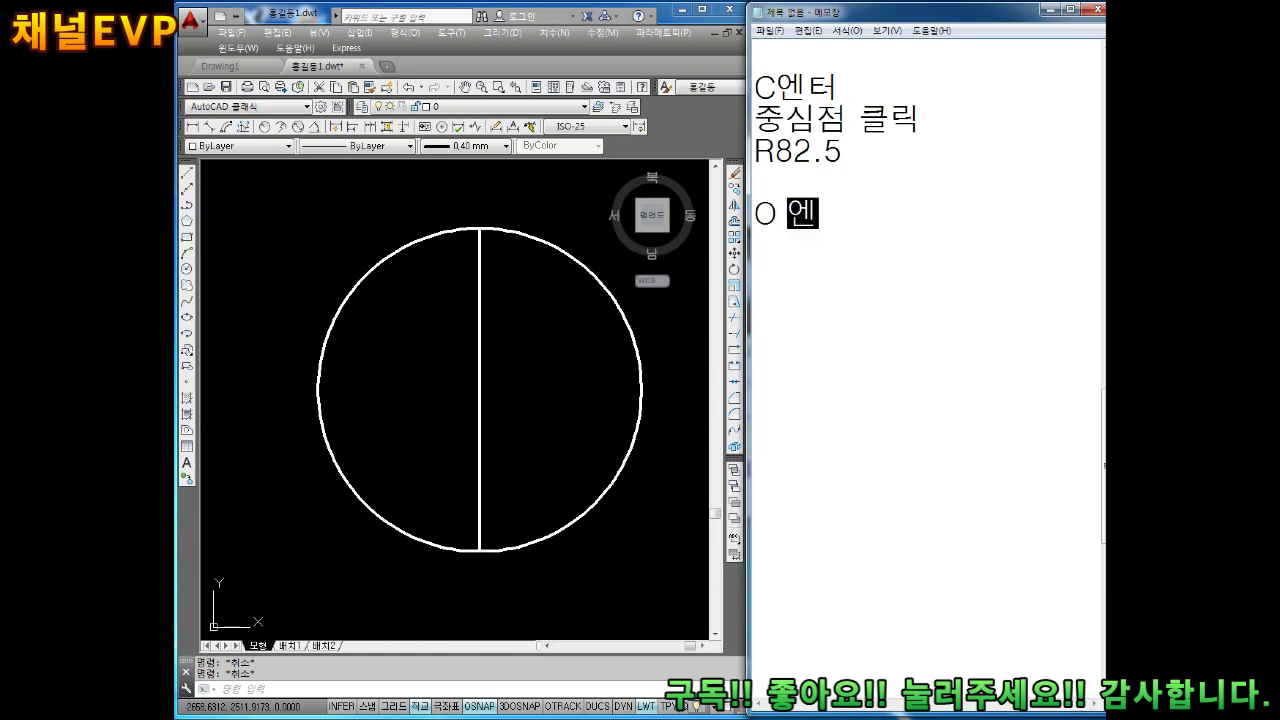
text(터)
key(Return)
text(27)
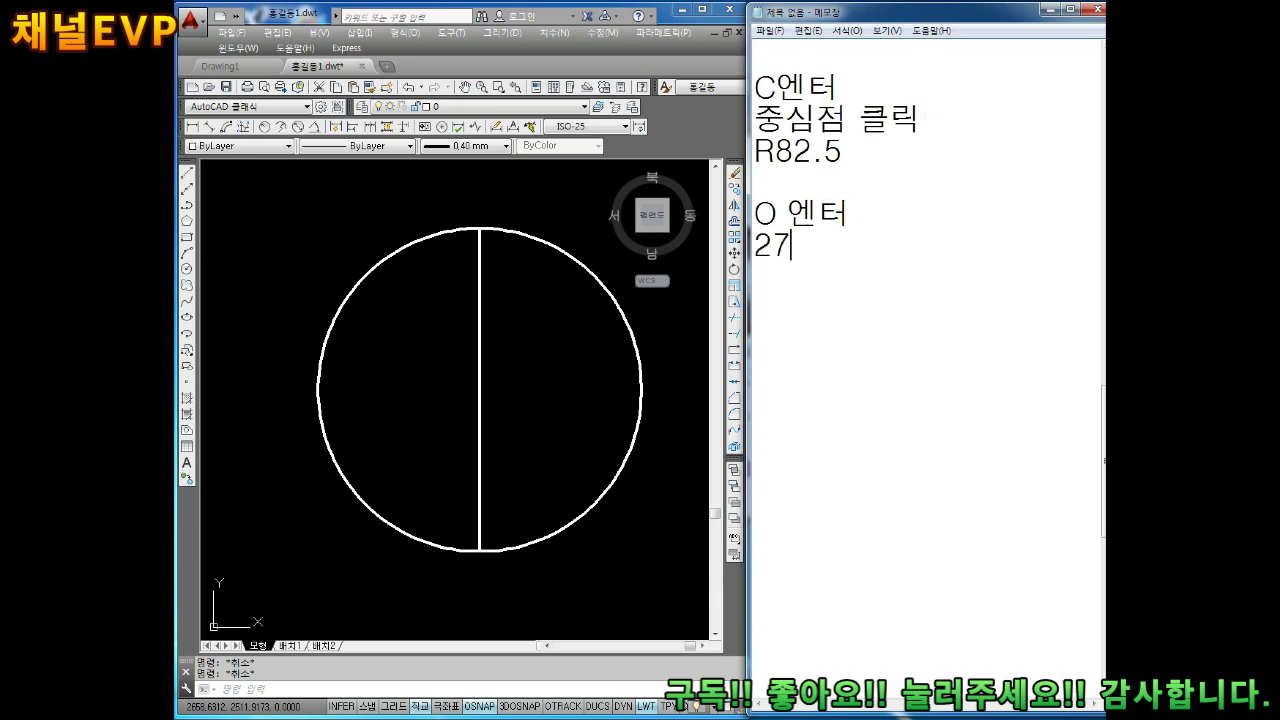
text(에ㄴ터)
key(Return)
Step: Add the 방향 클릭 and 복사이동 note lines, with 복사이동 on its own line
text(방ㅎ)
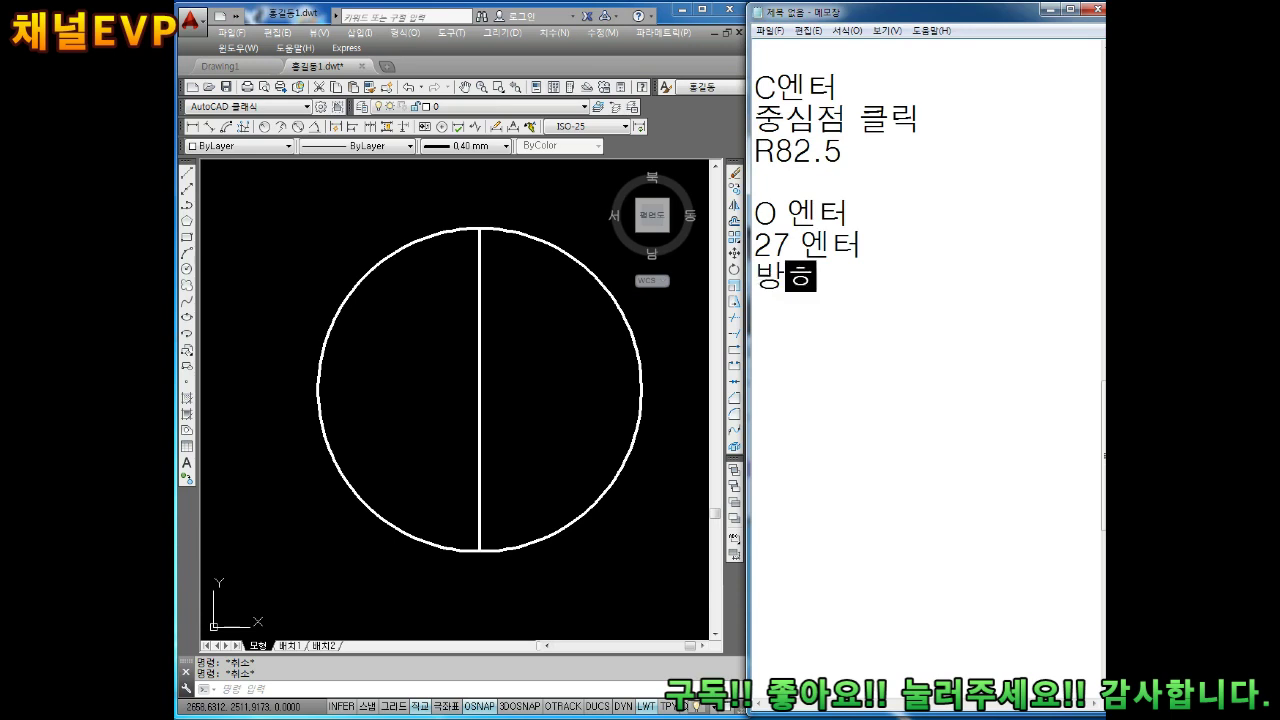
text(ㅑㅇ)
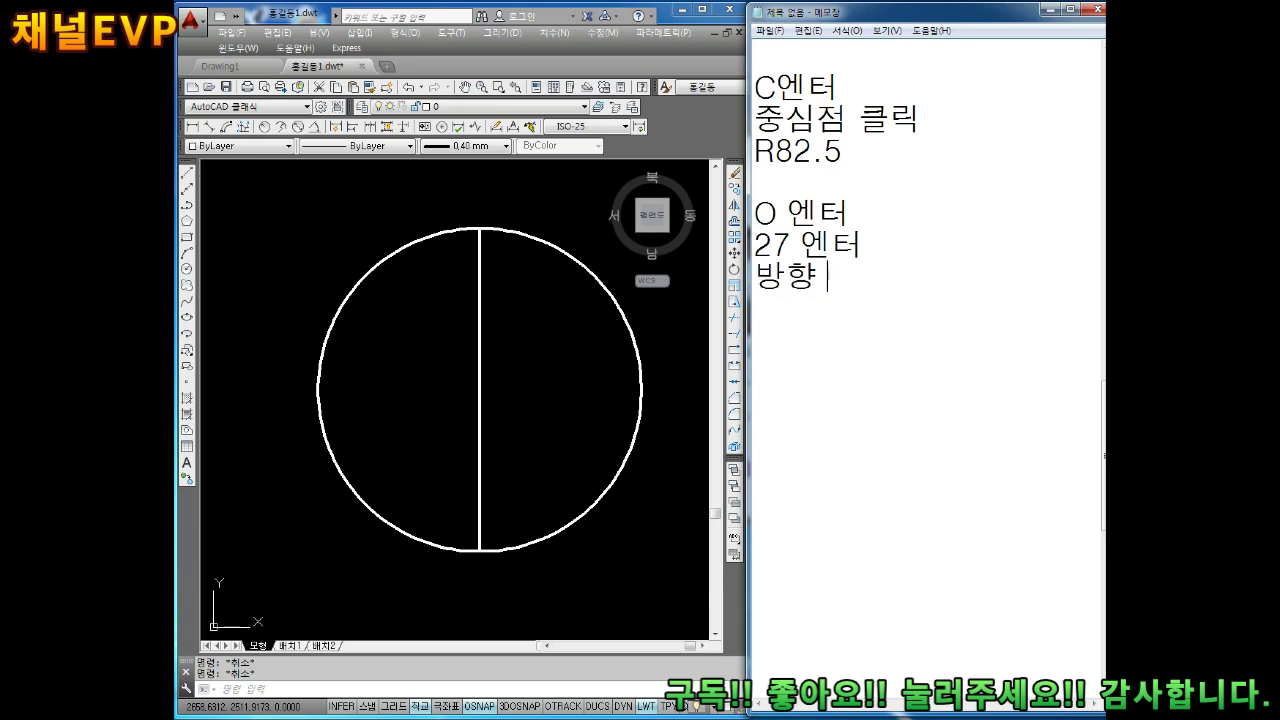
text( 복사인)
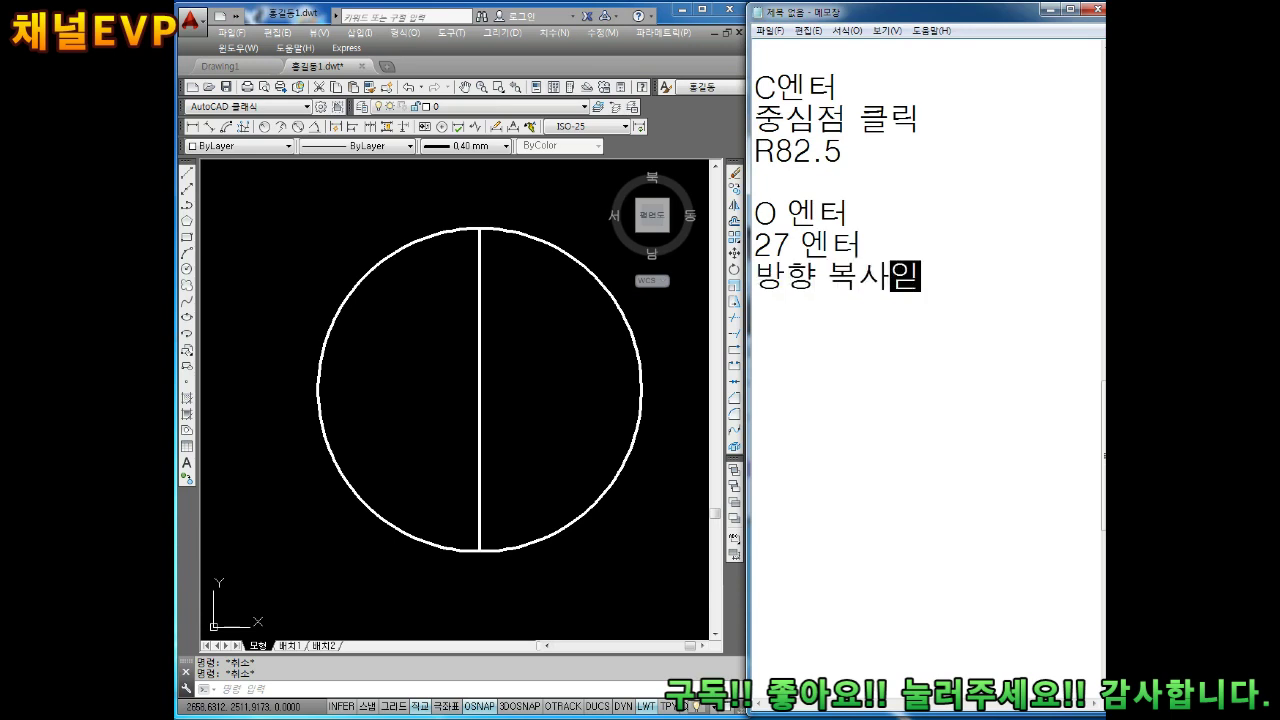
key(BackSpace)
text(동)
click(890, 275)
key(Return)
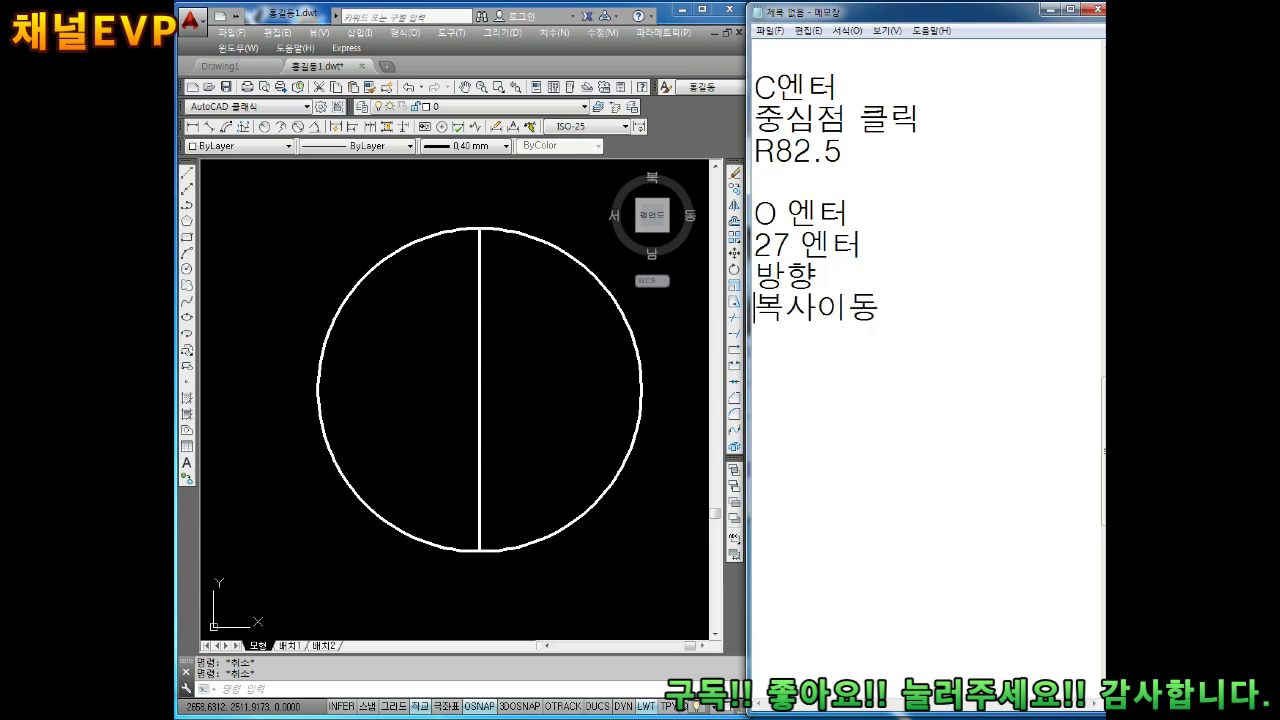
text( ㅋ)
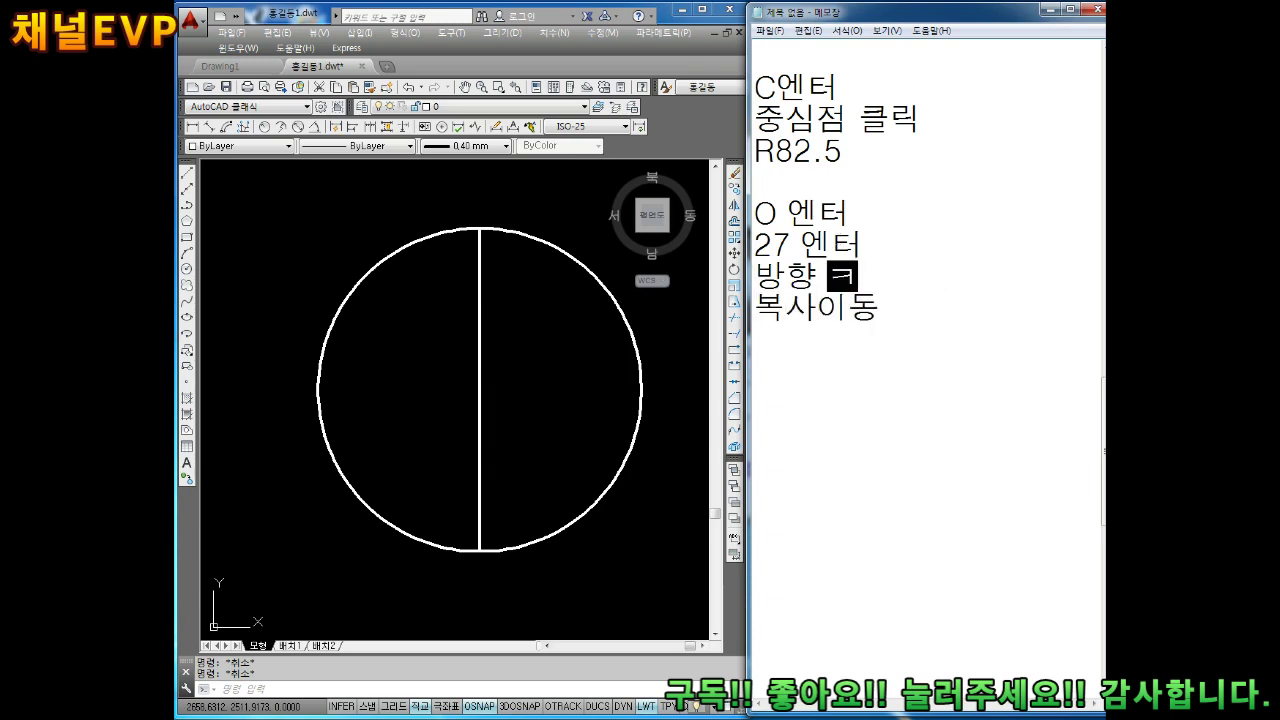
text(클릭)
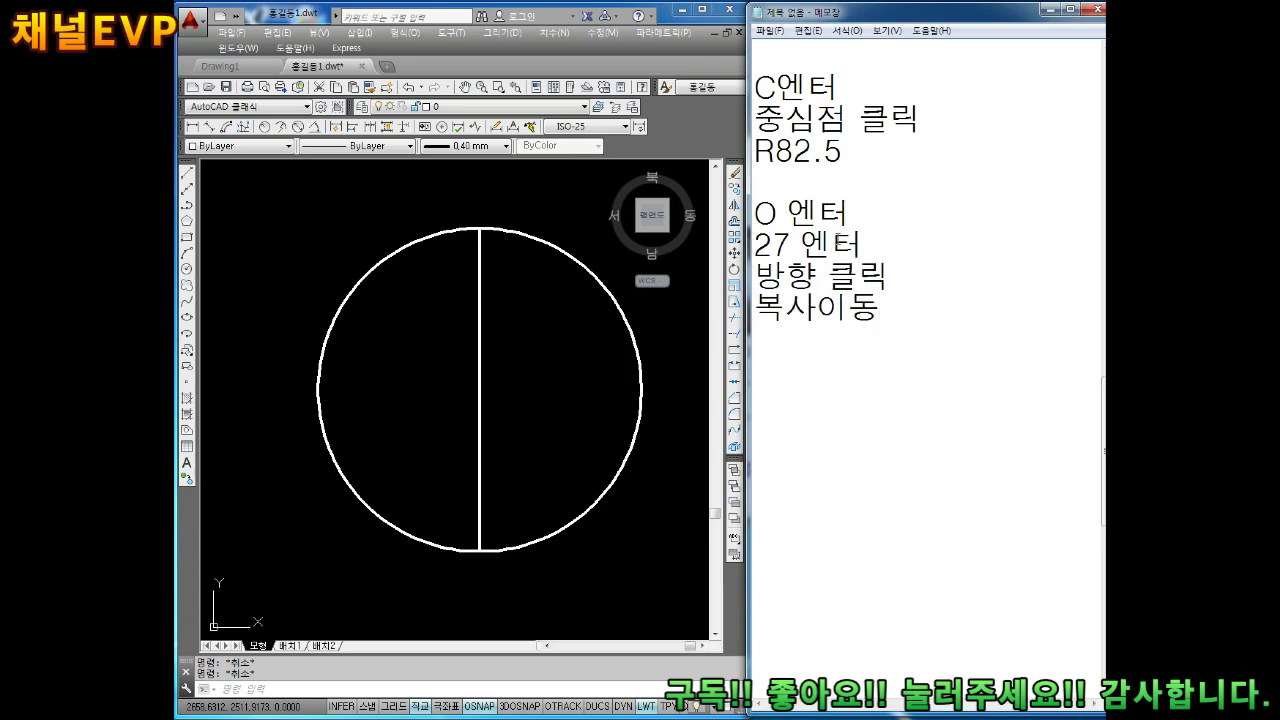
Step: Back in AutoCAD, start the OFFSET command with O
click(530, 464)
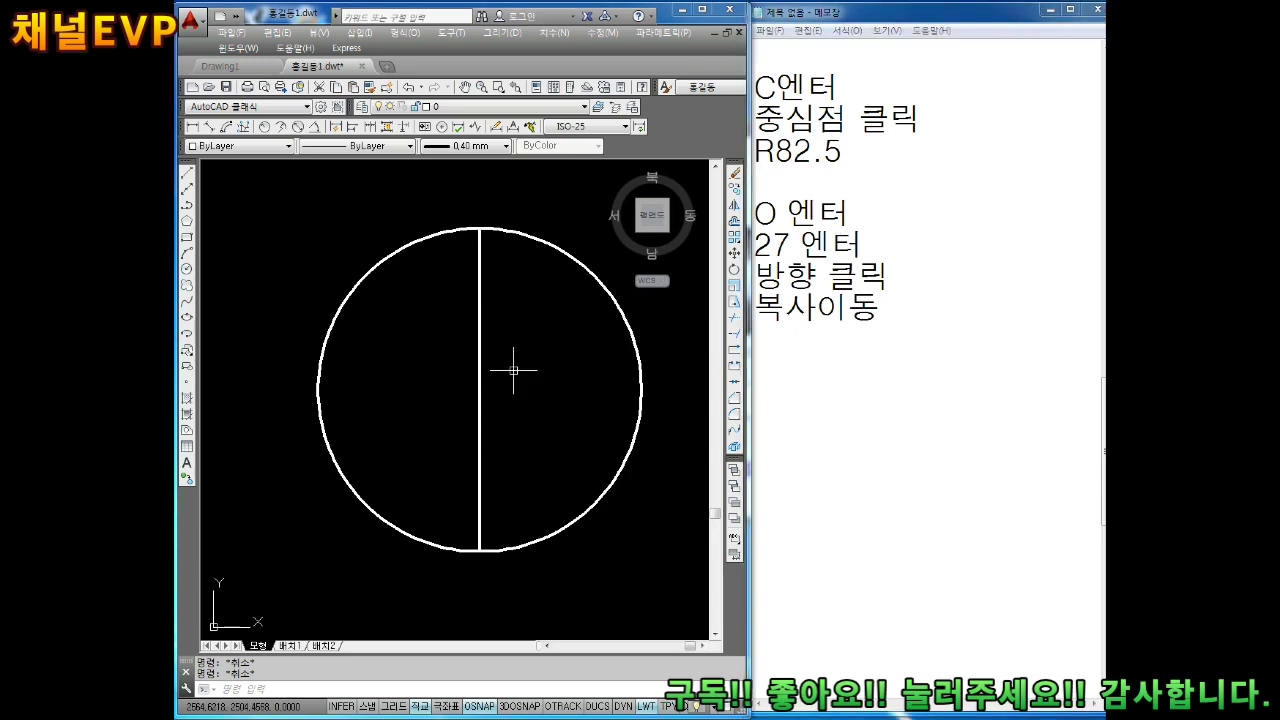
text(o)
key(Return)
Step: Offset the vertical centre line 27 units to both the left and the right
text(2)
key(Return)
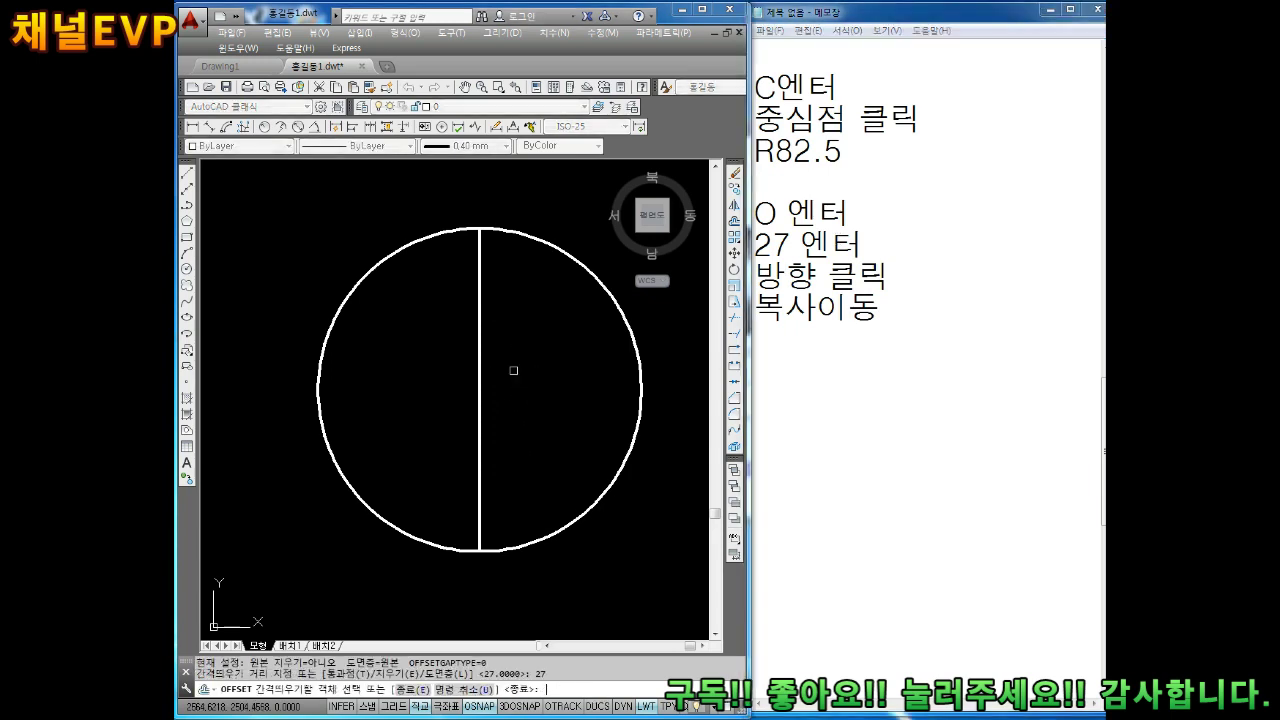
scroll(486, 412, up, 2)
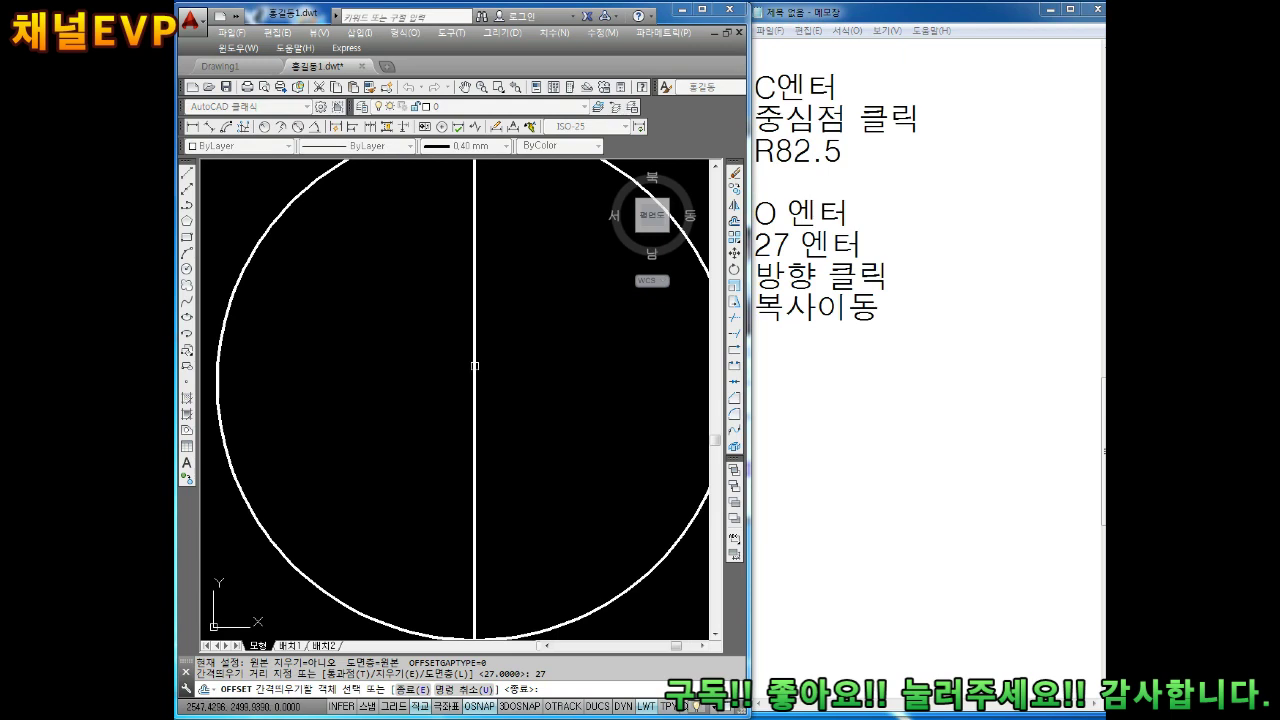
click(474, 366)
click(443, 390)
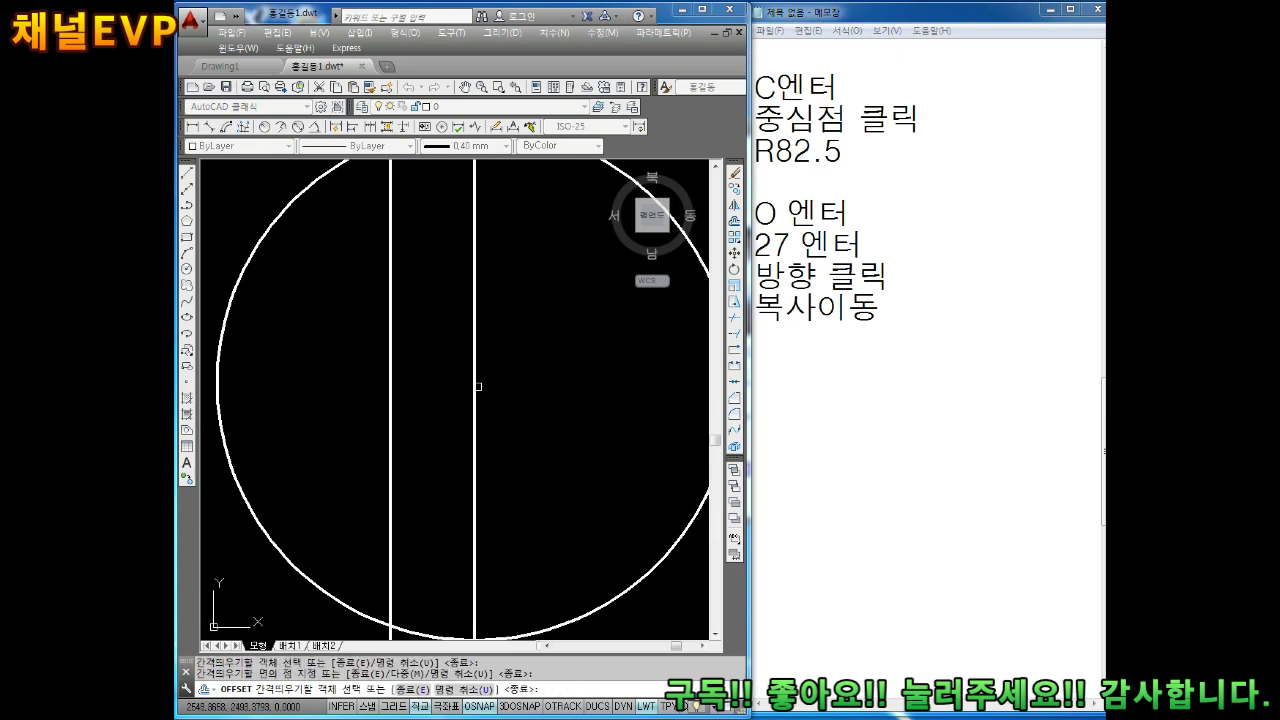
click(473, 358)
click(556, 392)
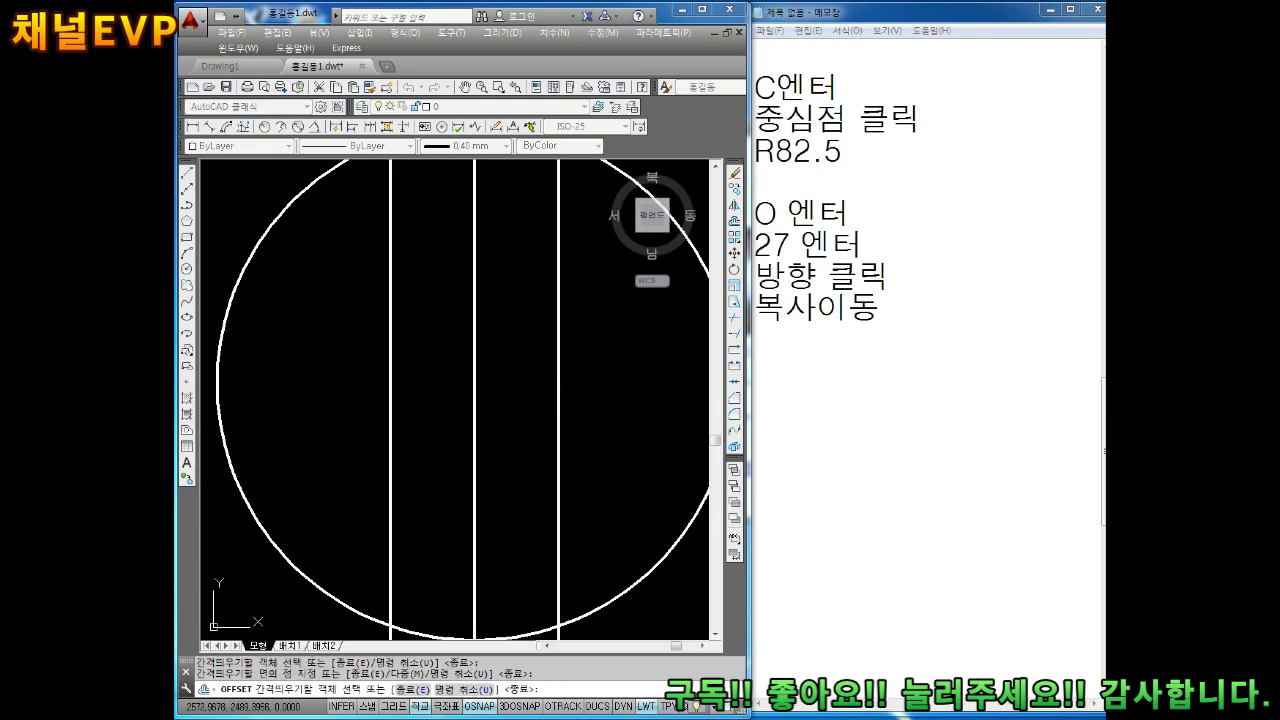
key(Escape)
Step: Cancel any active command and start a linear dimension
scroll(540, 388, down, 2)
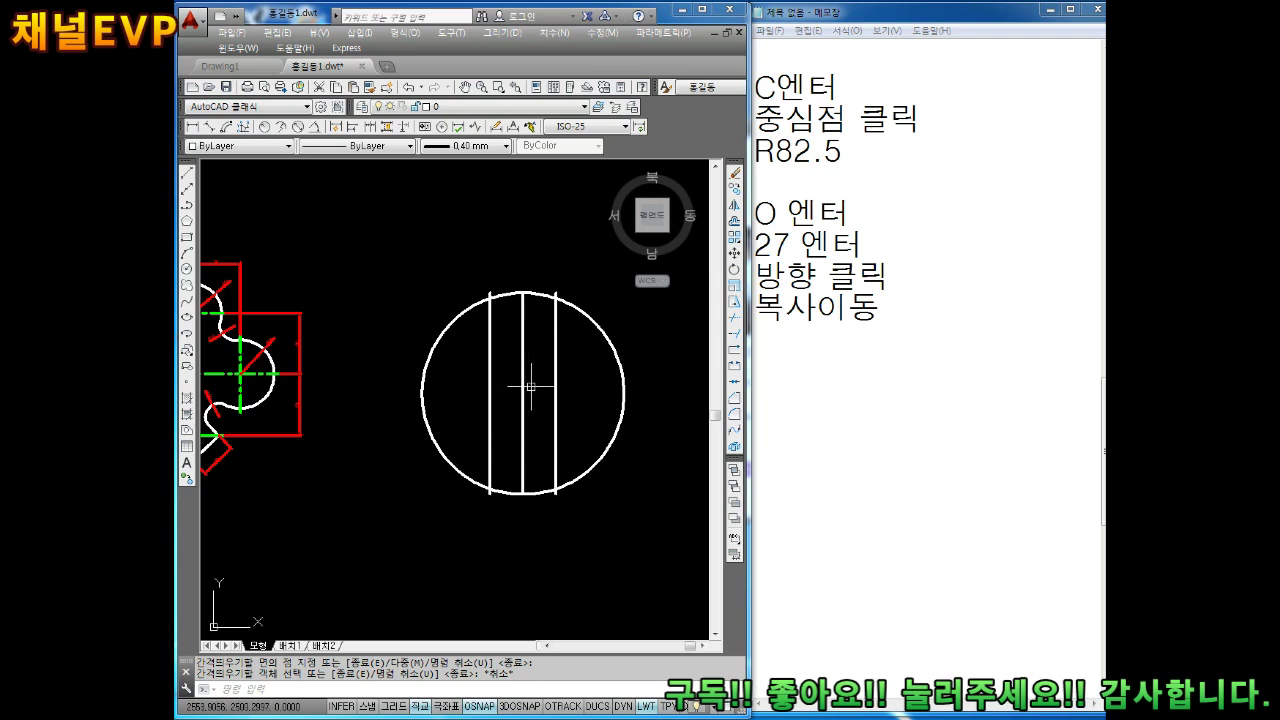
scroll(530, 387, up, 2)
scroll(500, 371, up, 1)
key(Escape)
key(Escape)
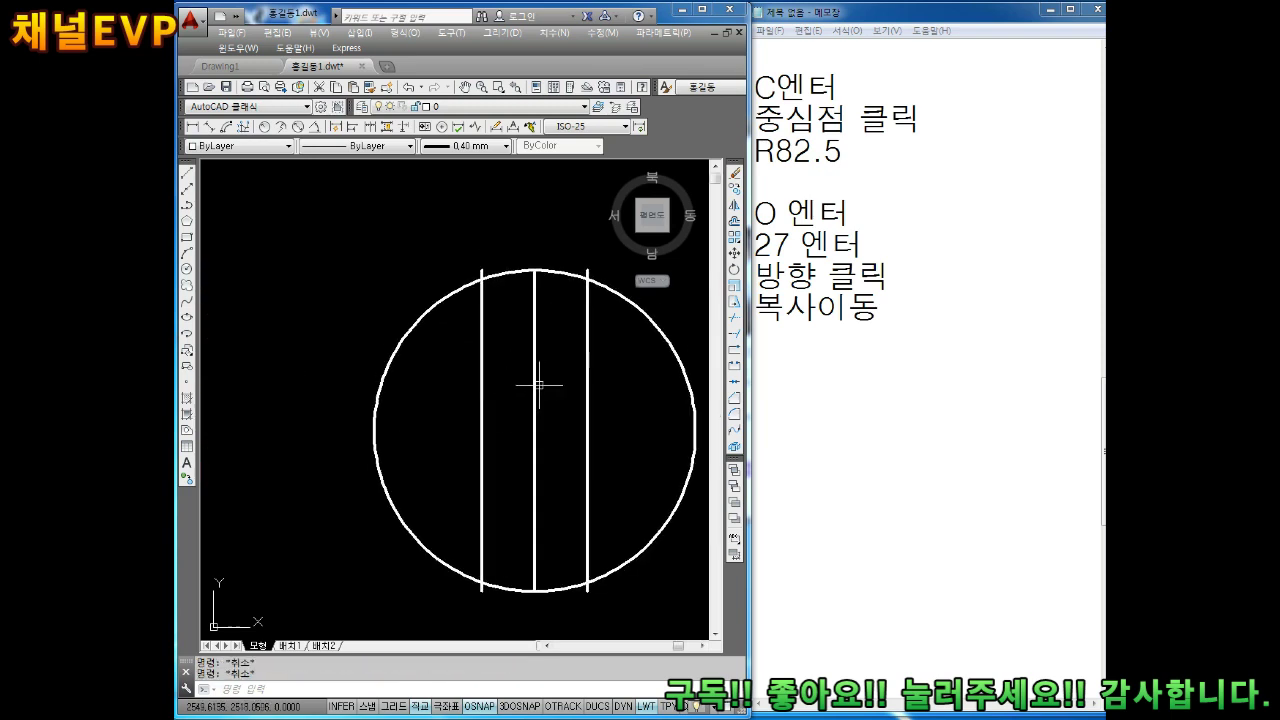
click(243, 128)
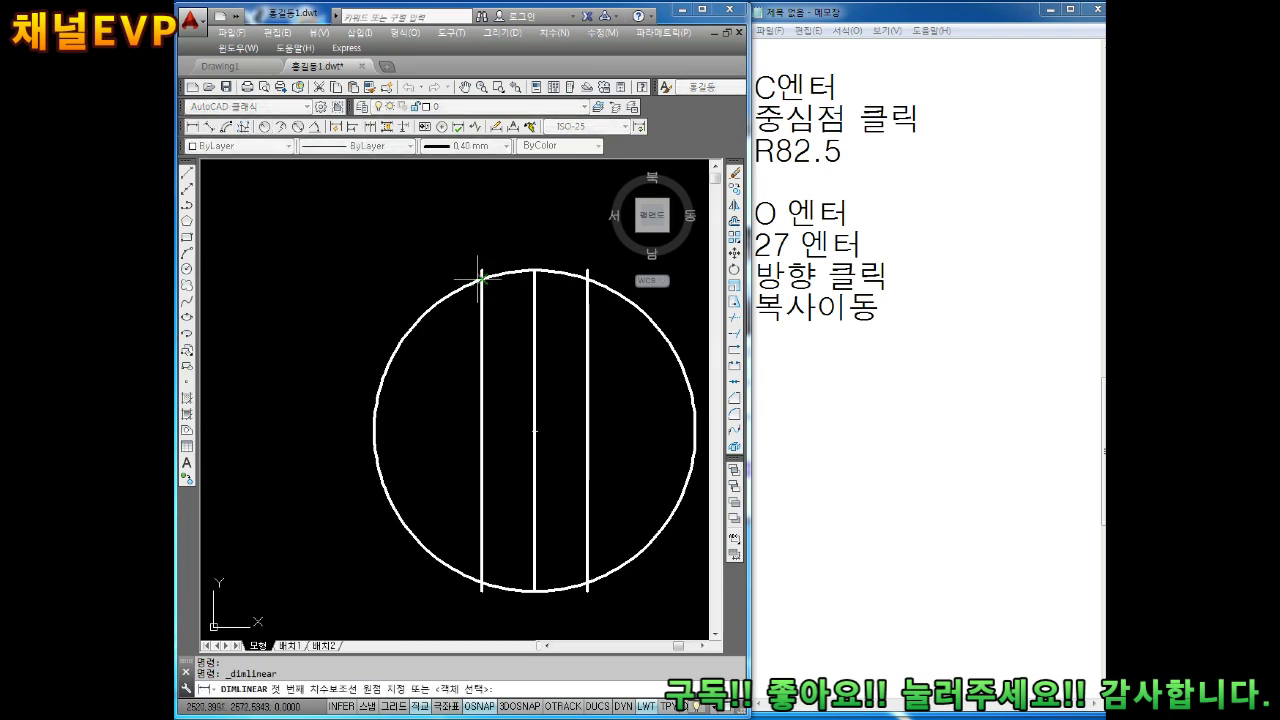
Step: Place two 27 linear dimensions above the circle between adjacent vertical lines
click(534, 271)
click(556, 248)
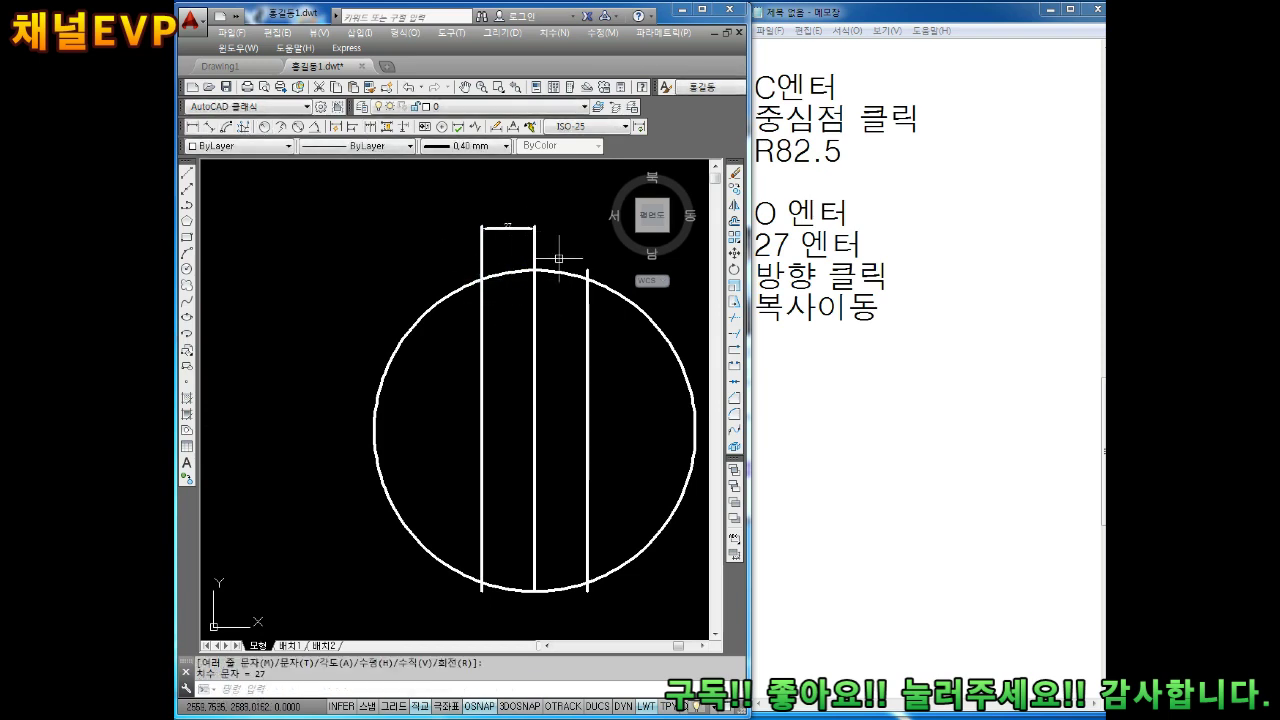
key(Return)
scroll(559, 256, up, 5)
click(461, 320)
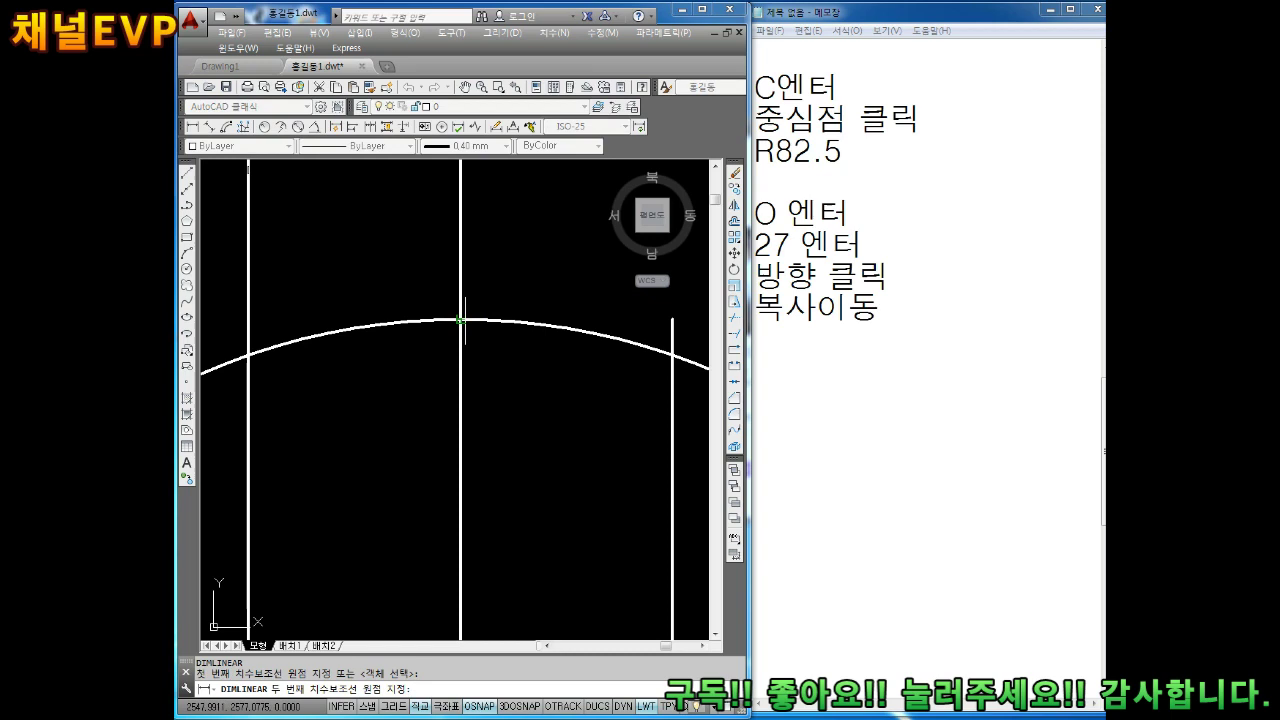
click(672, 352)
click(566, 285)
scroll(571, 294, down, 4)
Step: Pan to fit the circle and both dimensions in view
middle_drag(571, 294, 549, 341)
key(Escape)
key(Escape)
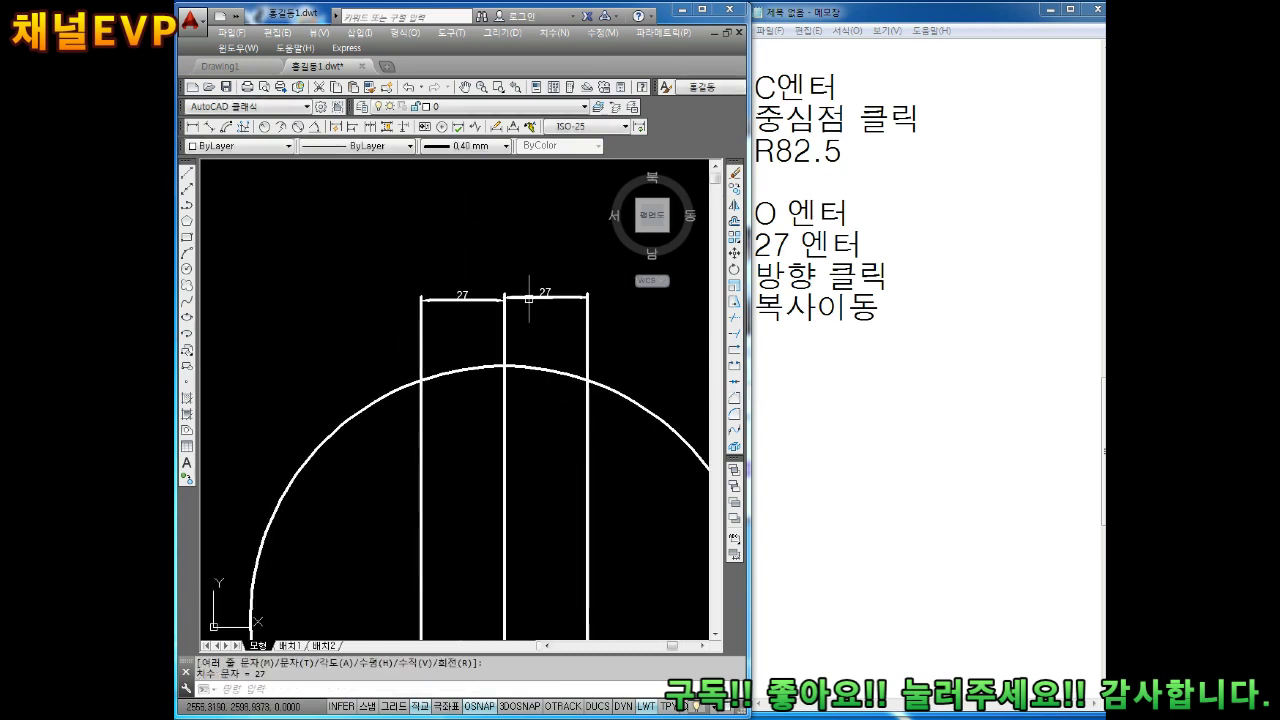
middle_drag(547, 392, 547, 375)
middle_drag(494, 409, 494, 337)
scroll(494, 337, down, 2)
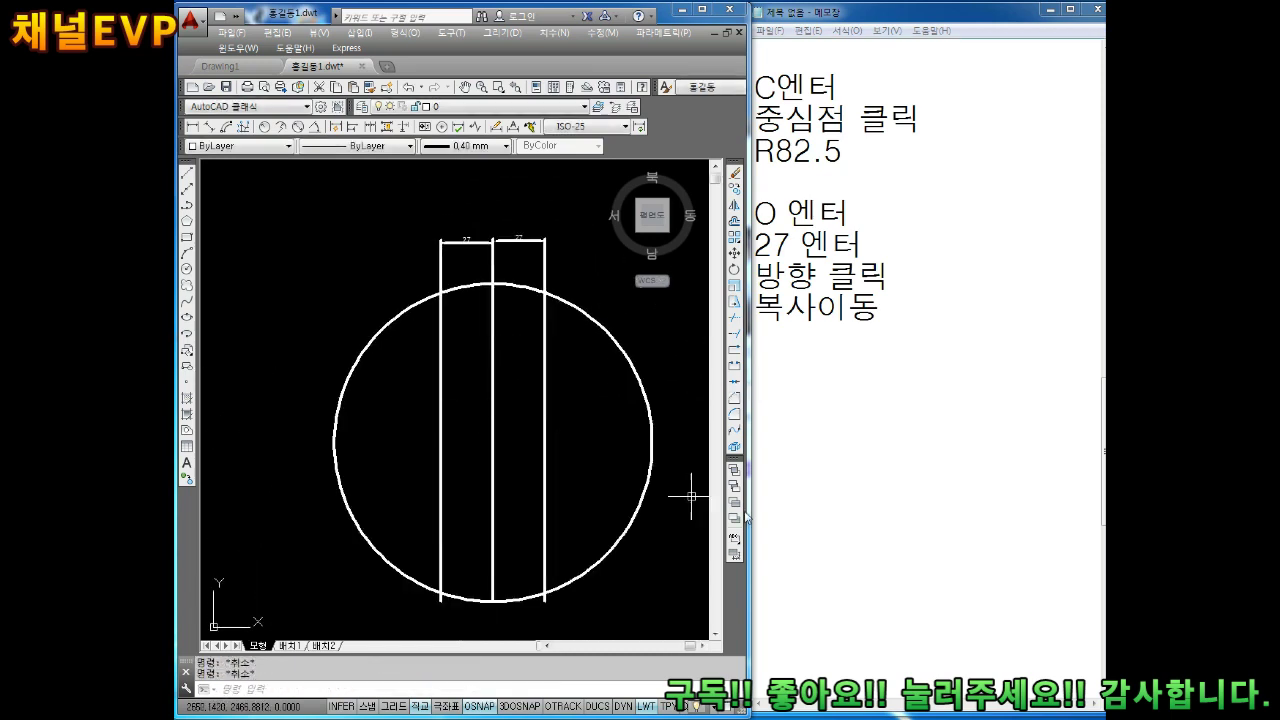
click(798, 361)
text(이)
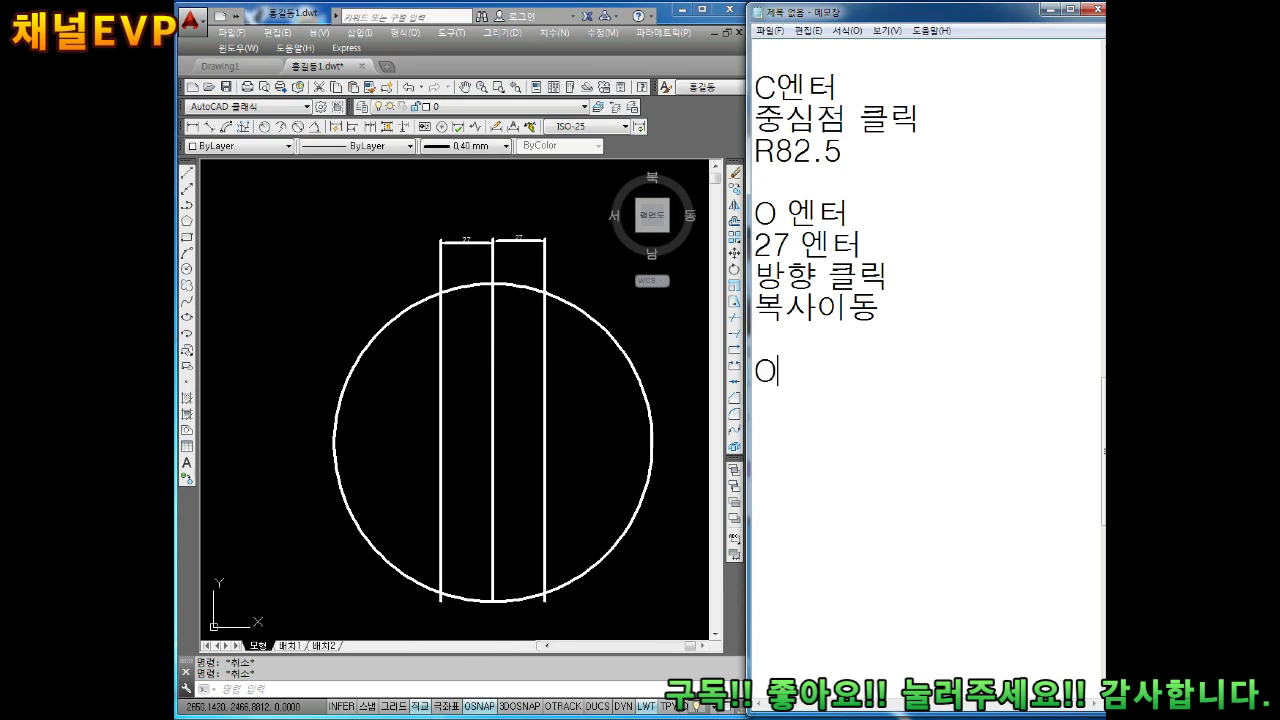
Step: Type the note line O 엔터 below 복사이동
key(BackSpace)
text(O DPS)
key(BackSpace)
key(BackSpace)
key(BackSpace)
text(엔)
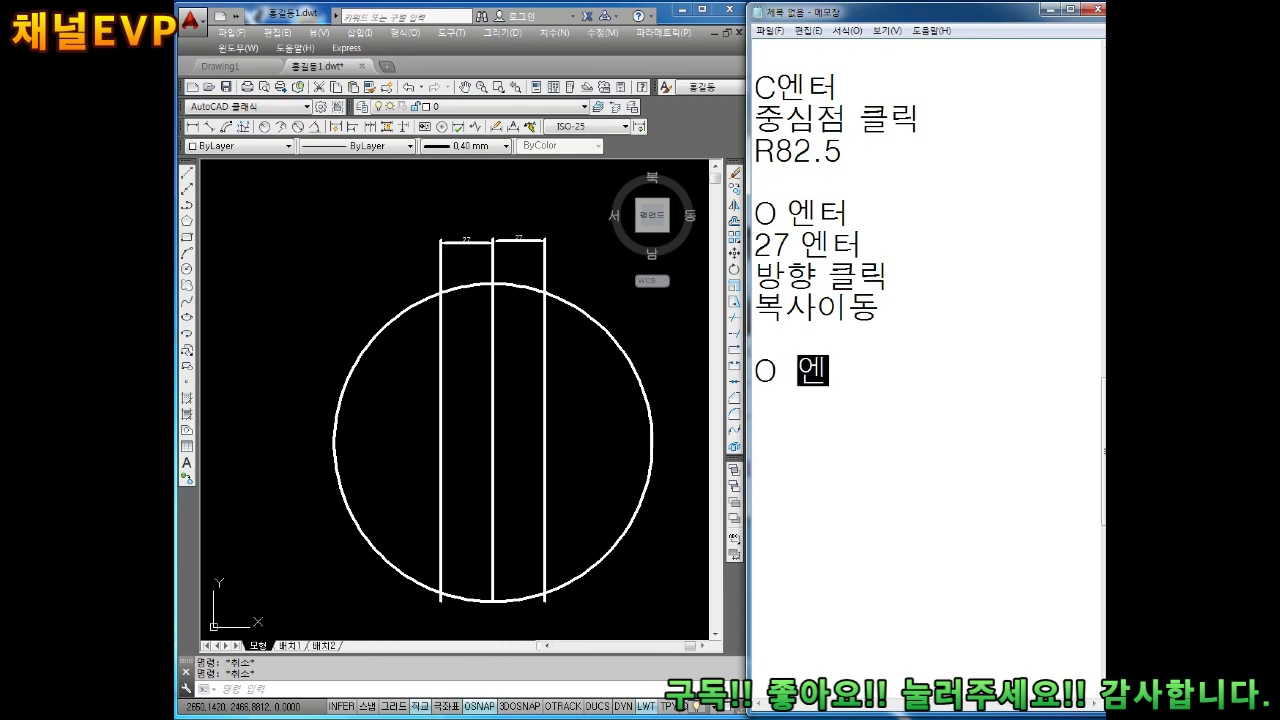
key(BackSpace)
key(BackSpace)
key(BackSpace)
text(엔터)
key(Return)
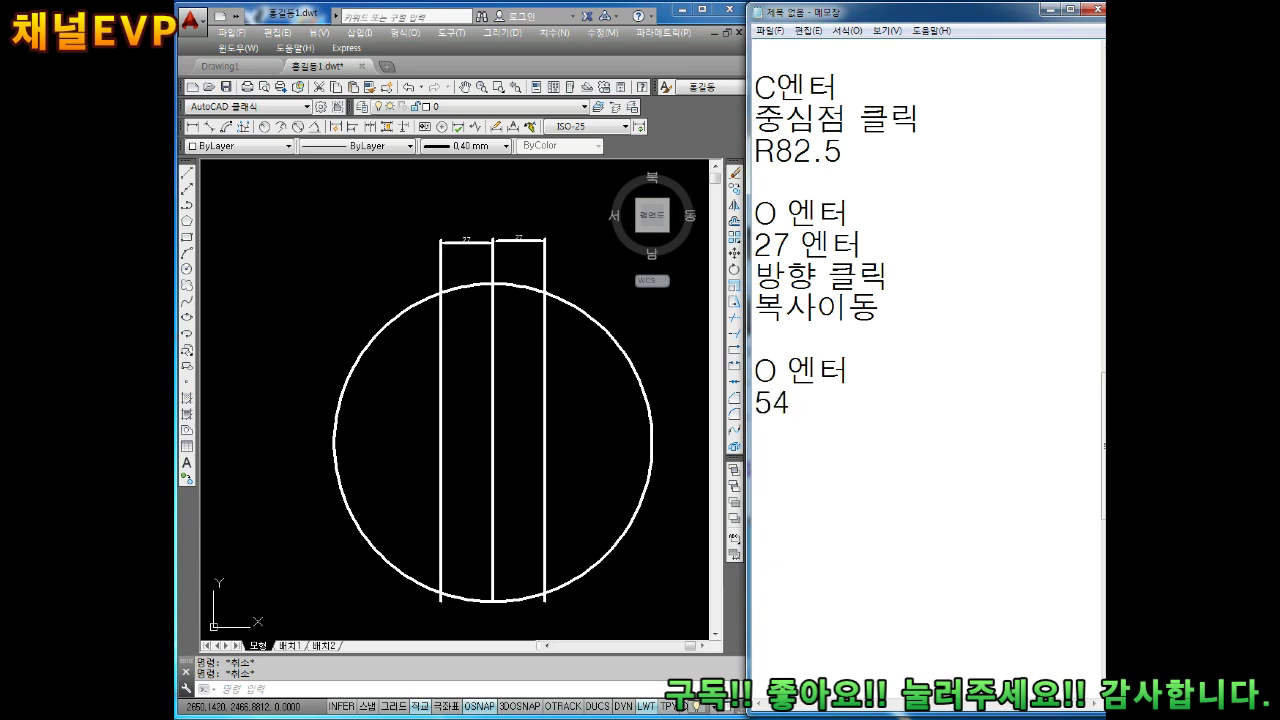
Step: Add the note lines 54 엔터 and 방향 클릭
text(엔)
key(BackSpace)
key(BackSpace)
text(앤)
key(BackSpace)
key(BackSpace)
key(BackSpace)
text(앤)
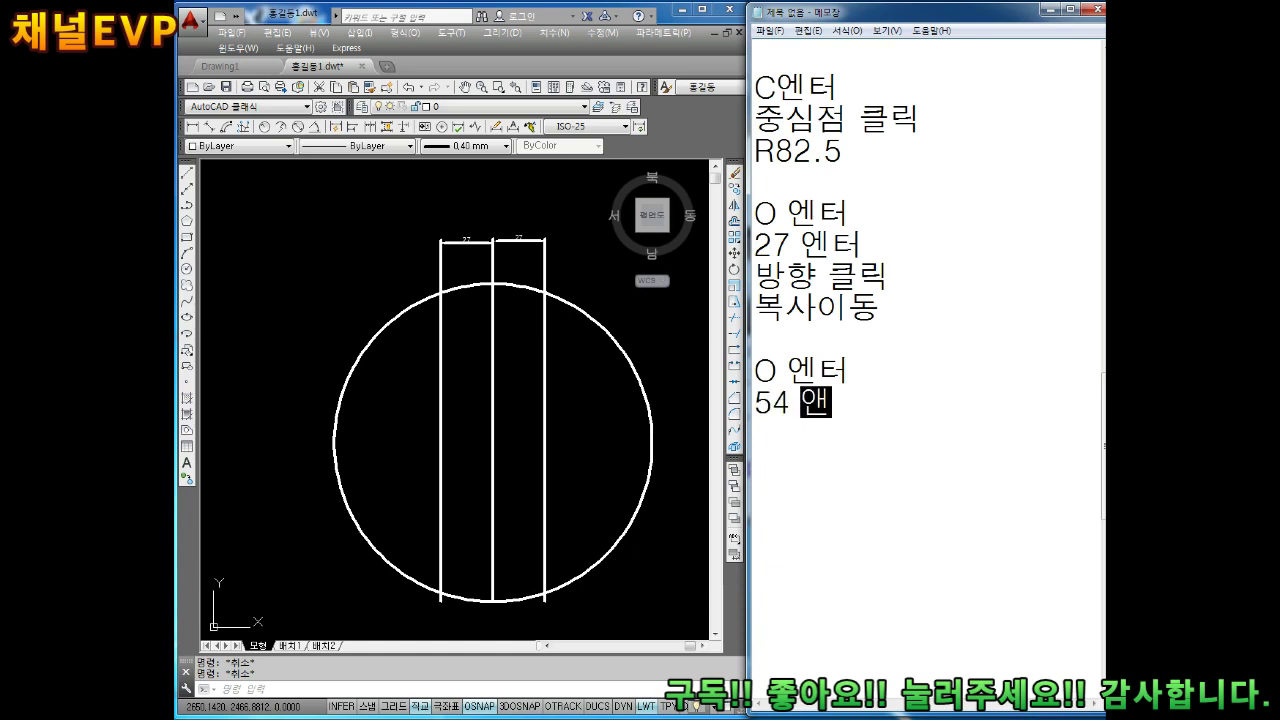
key(BackSpace)
key(BackSpace)
text(엔터)
key(Return)
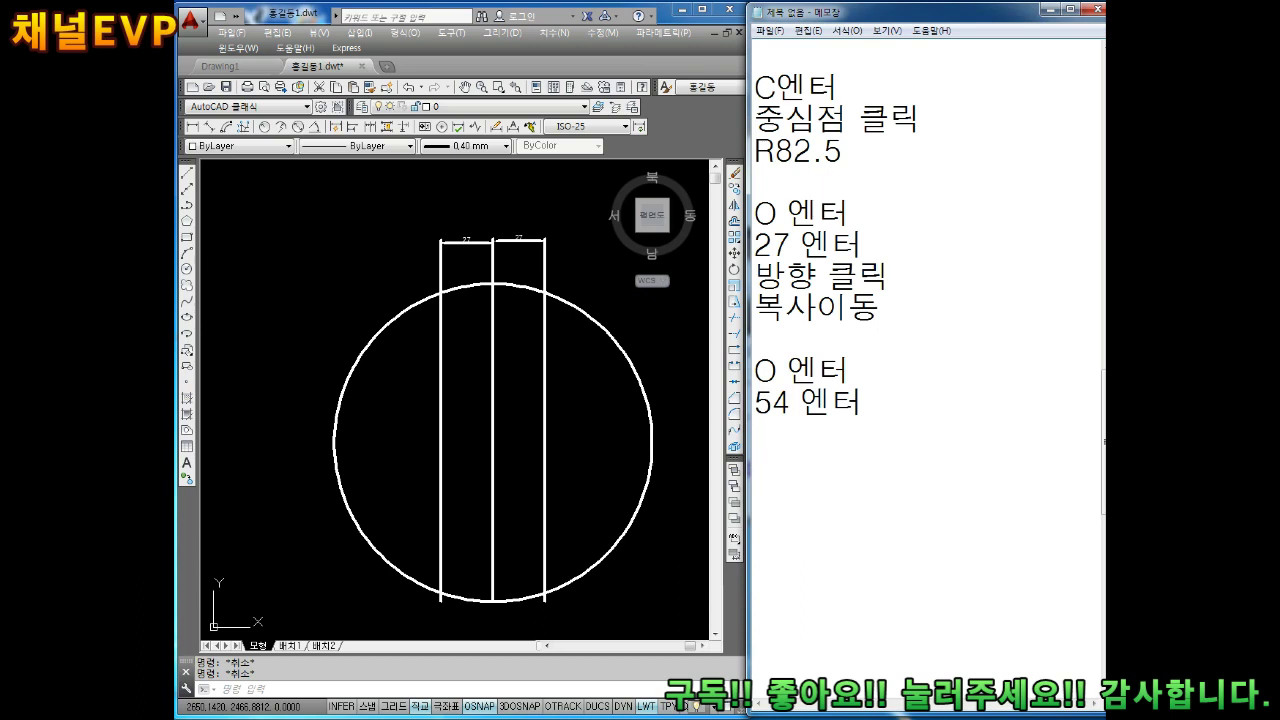
text(방향크)
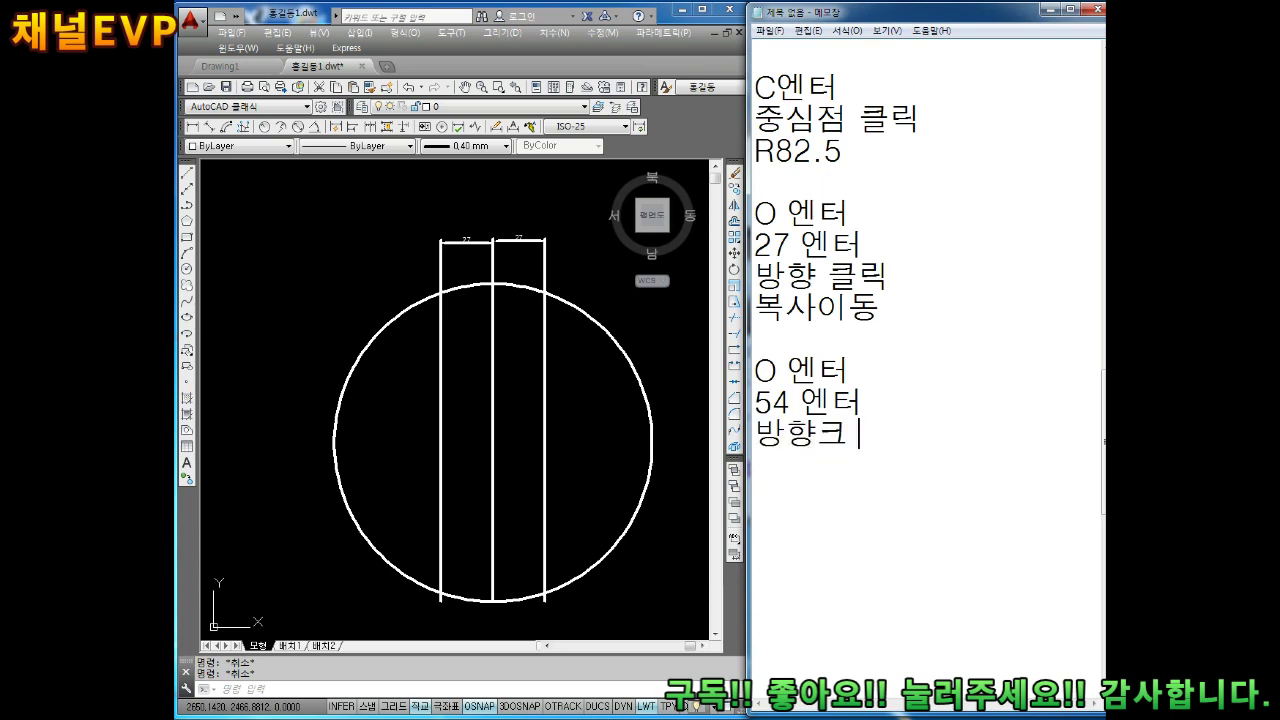
key(BackSpace)
text(크릭)
key(Return)
key(Return)
key(Return)
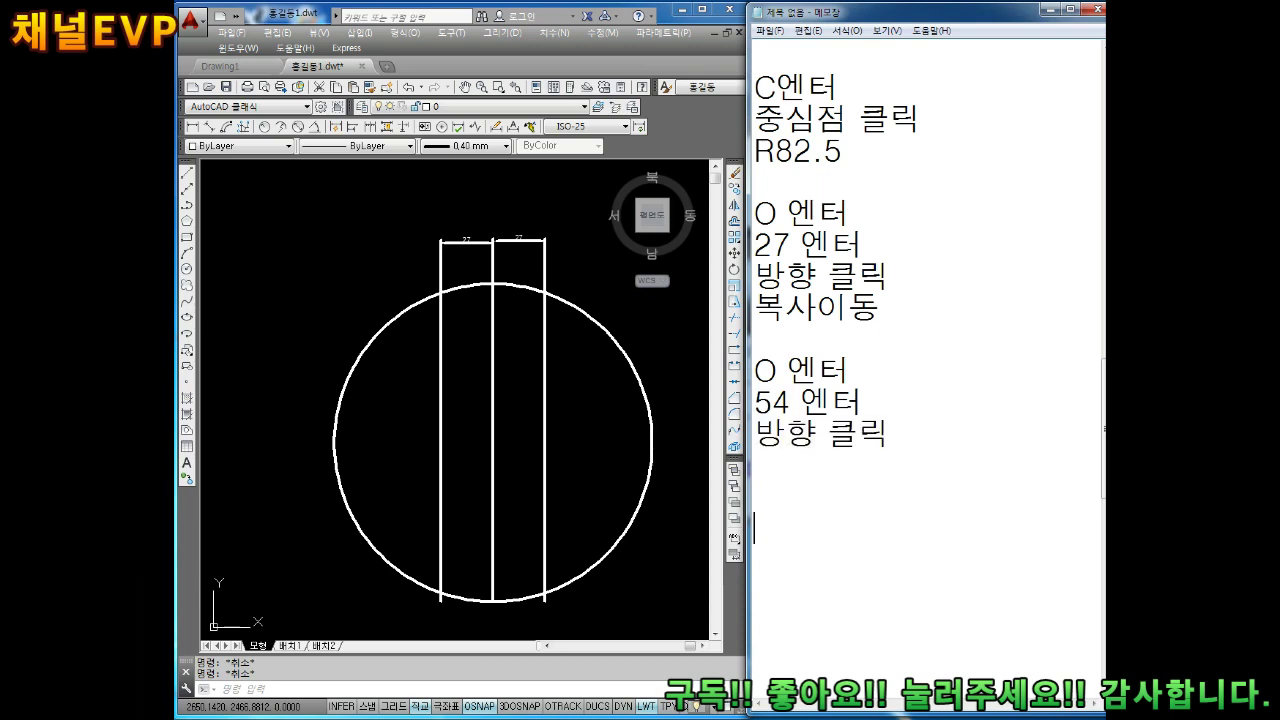
Step: Offset the vertical lines 54 units further left and right, making five parallel lines
middle_drag(543, 434, 550, 396)
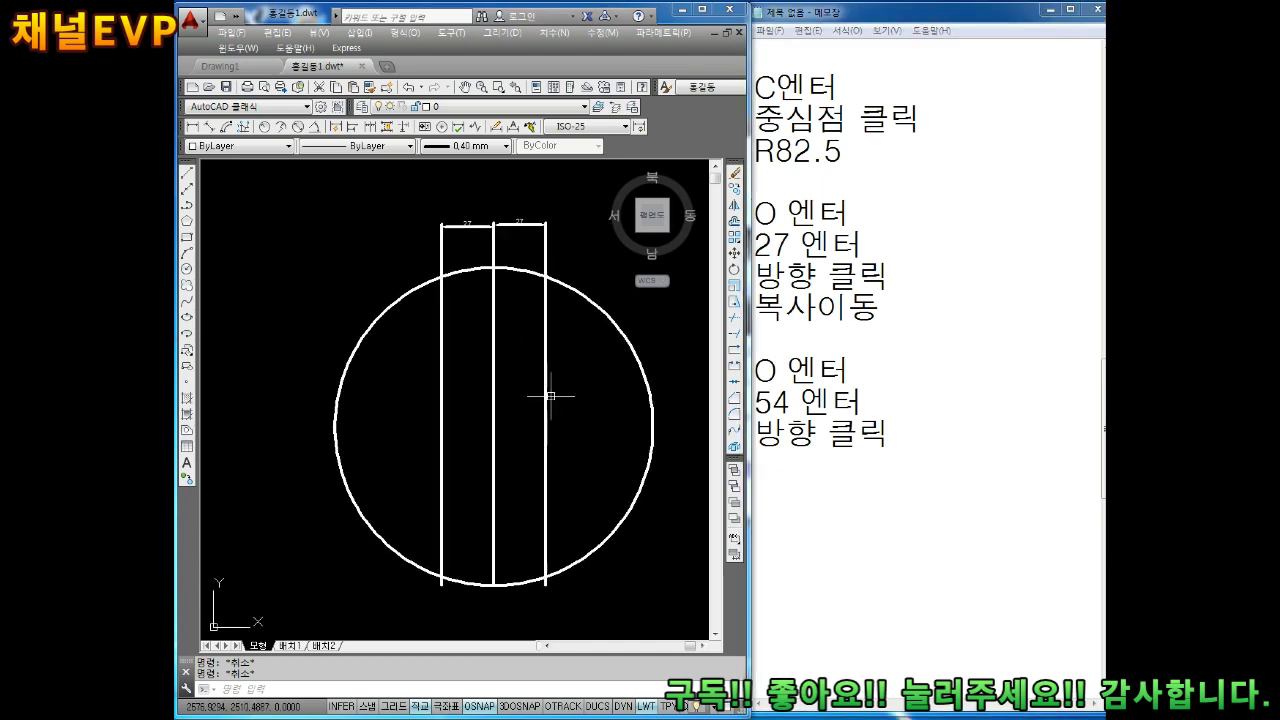
text(o)
key(Return)
text(54)
key(Return)
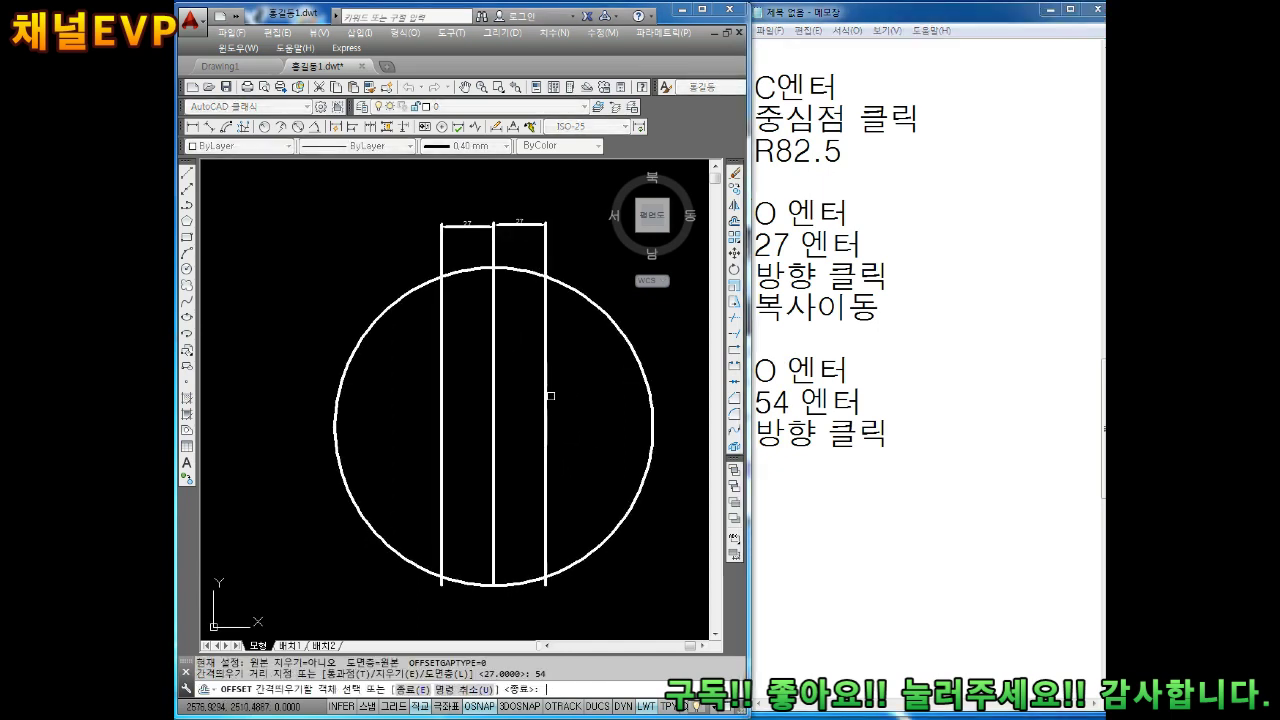
scroll(447, 392, up, 2)
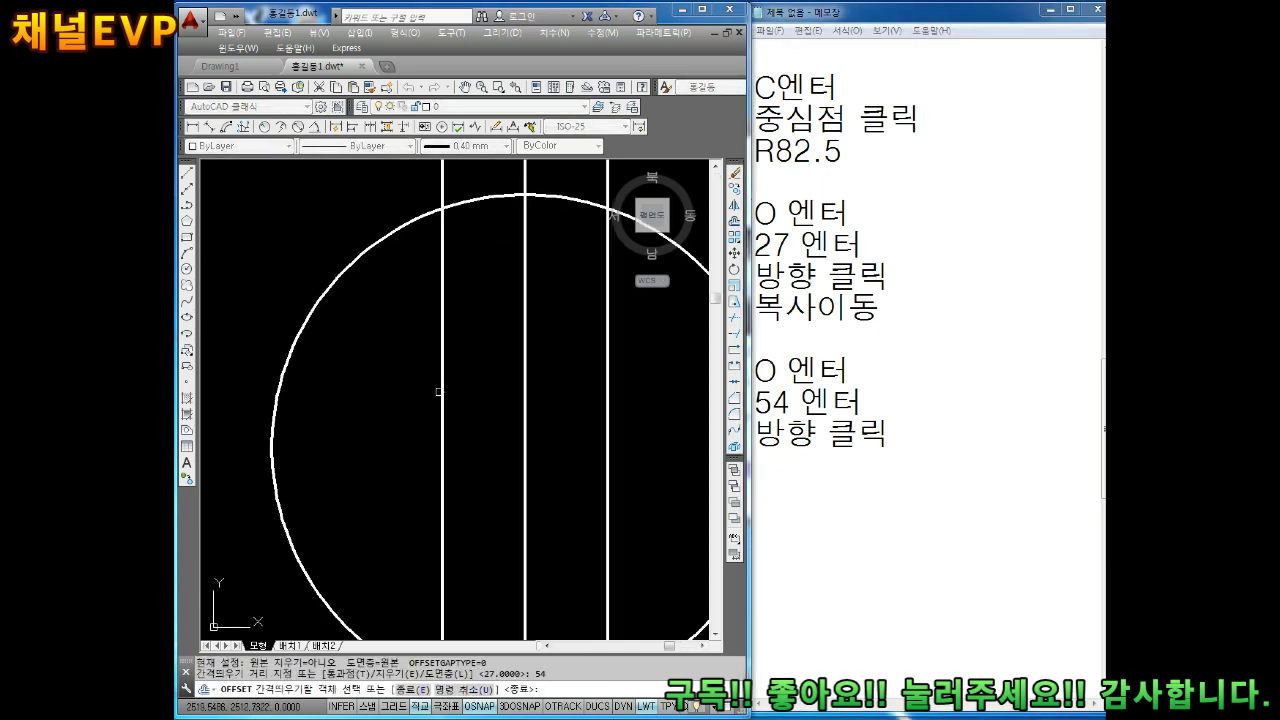
scroll(439, 392, down, 2)
click(440, 397)
click(367, 413)
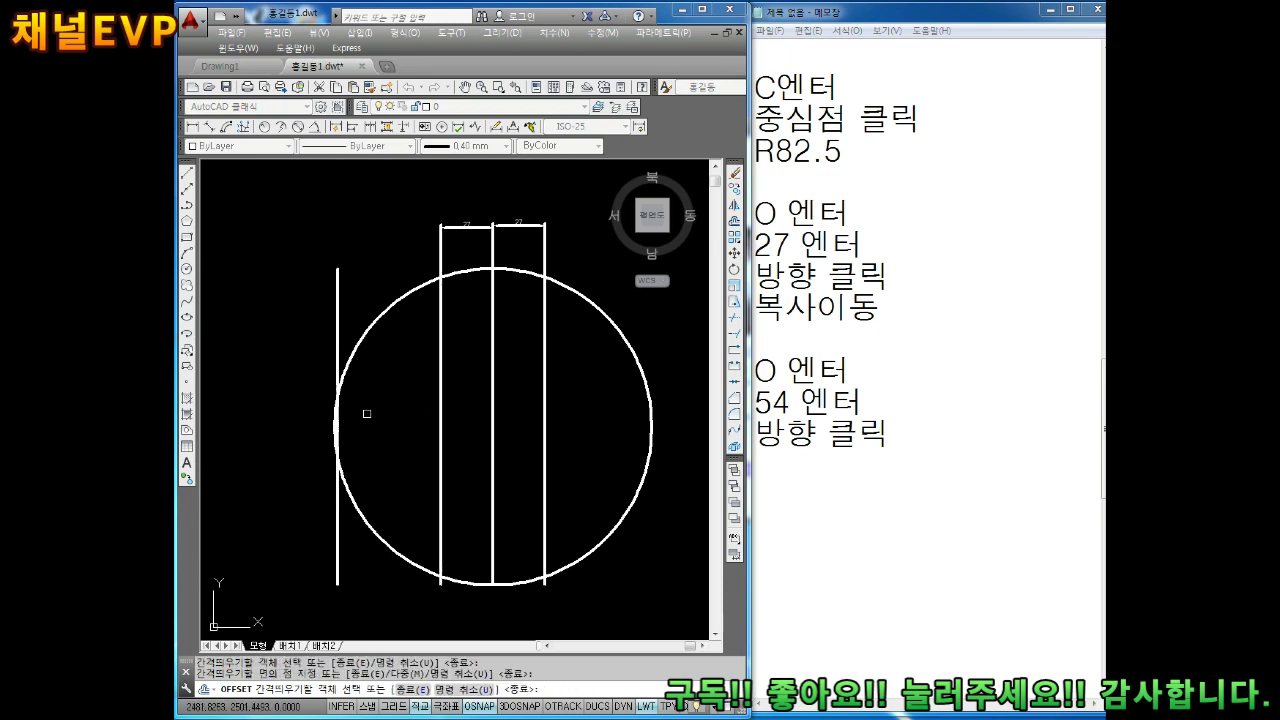
click(544, 415)
click(575, 420)
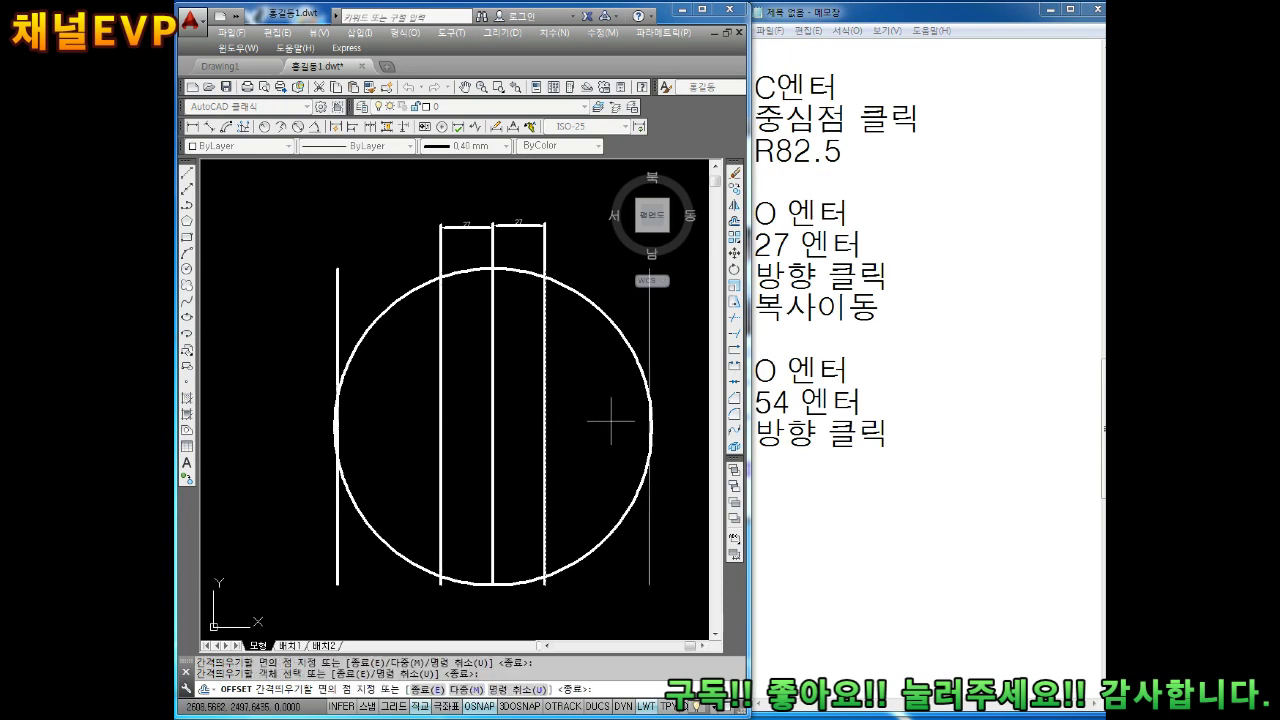
key(Escape)
Step: Crossing-select the circle, the left vertical line and the centre line
middle_drag(620, 433, 614, 423)
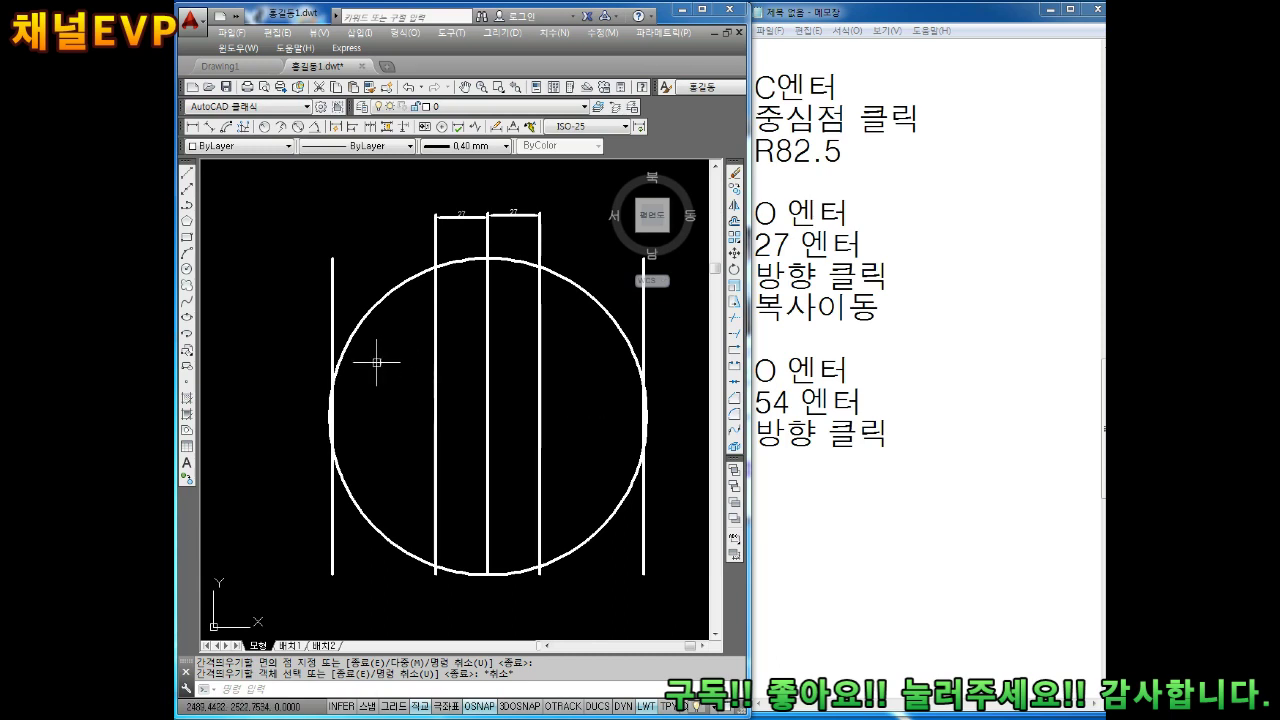
scroll(358, 361, up, 4)
middle_drag(358, 361, 354, 457)
click(394, 206)
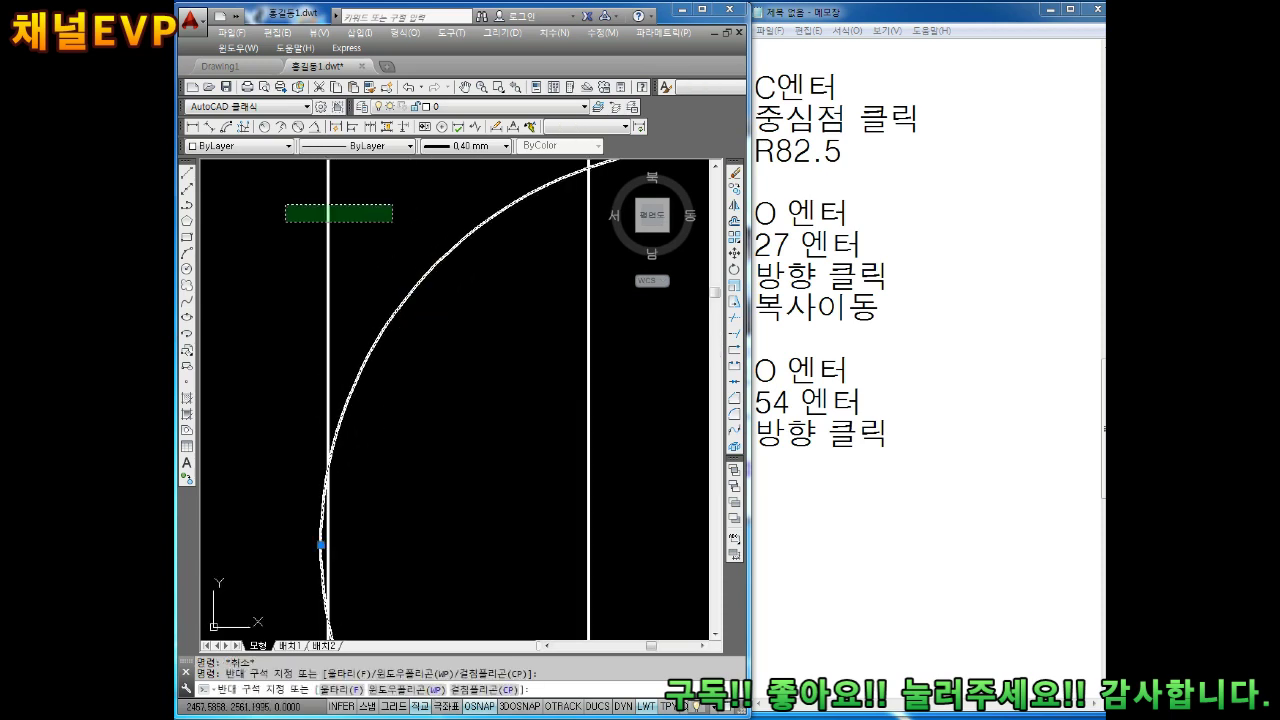
click(286, 220)
scroll(314, 243, down, 3)
scroll(352, 328, up, 1)
Step: Change the selected R82.5 circle and its left tangent line to Magenta
scroll(340, 330, up, 1)
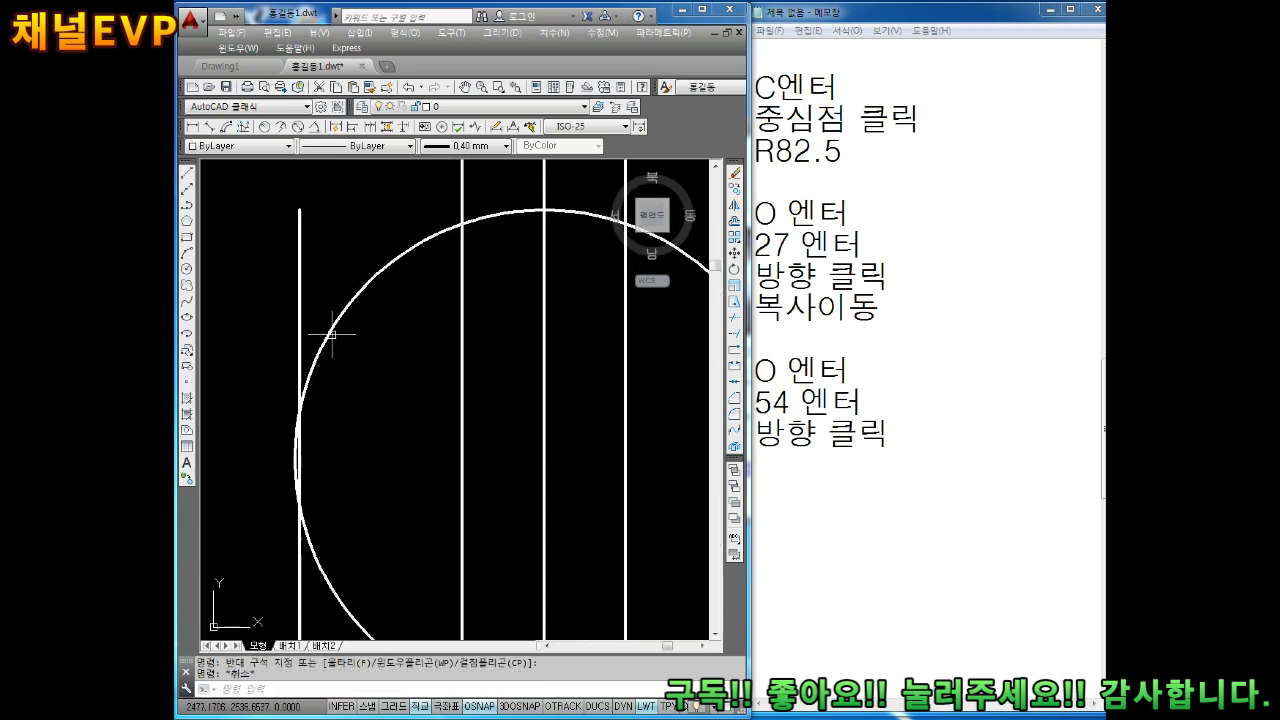
click(267, 149)
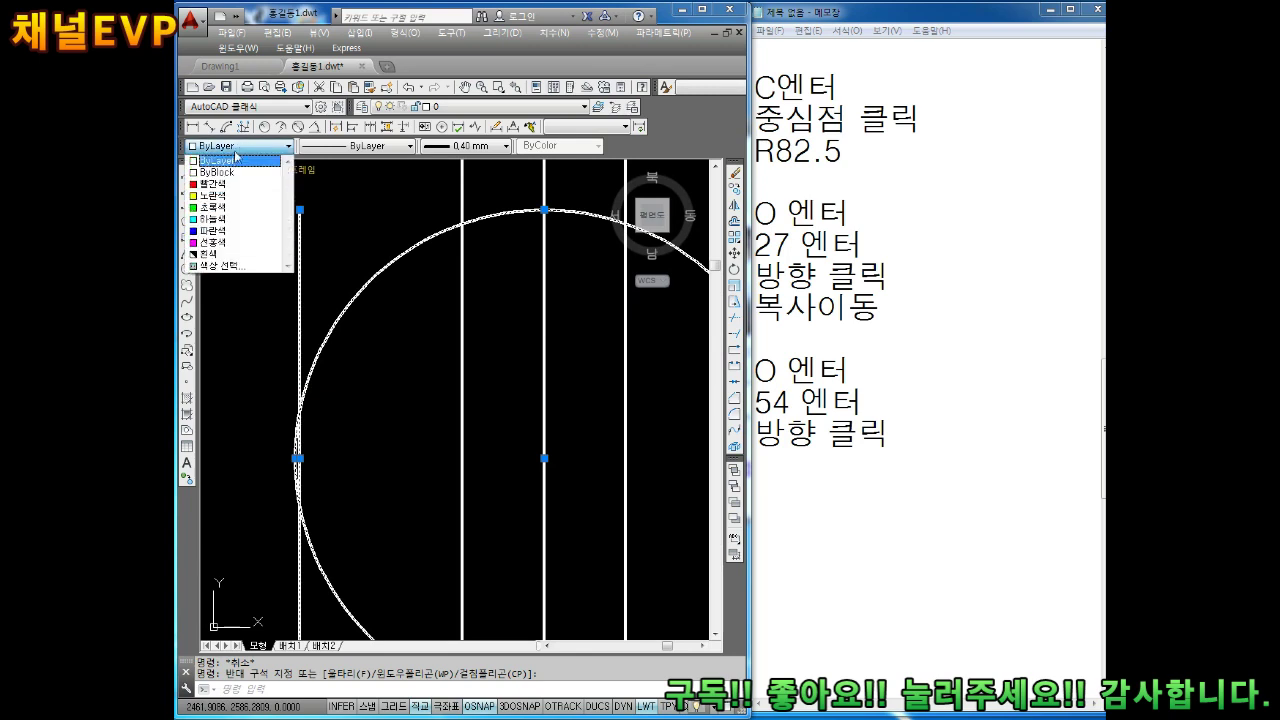
click(217, 244)
key(Escape)
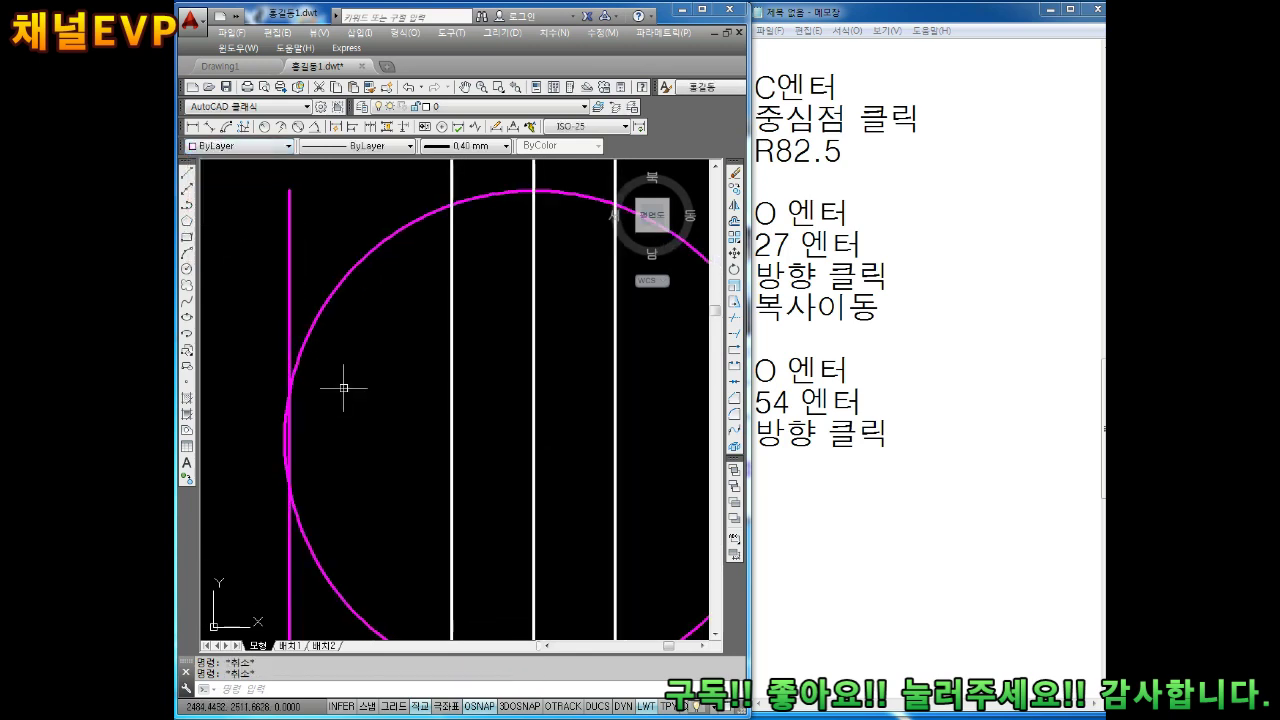
Step: Draw a horizontal line from the circle's left quadrant across to its right edge
scroll(402, 386, down, 2)
scroll(430, 382, up, 3)
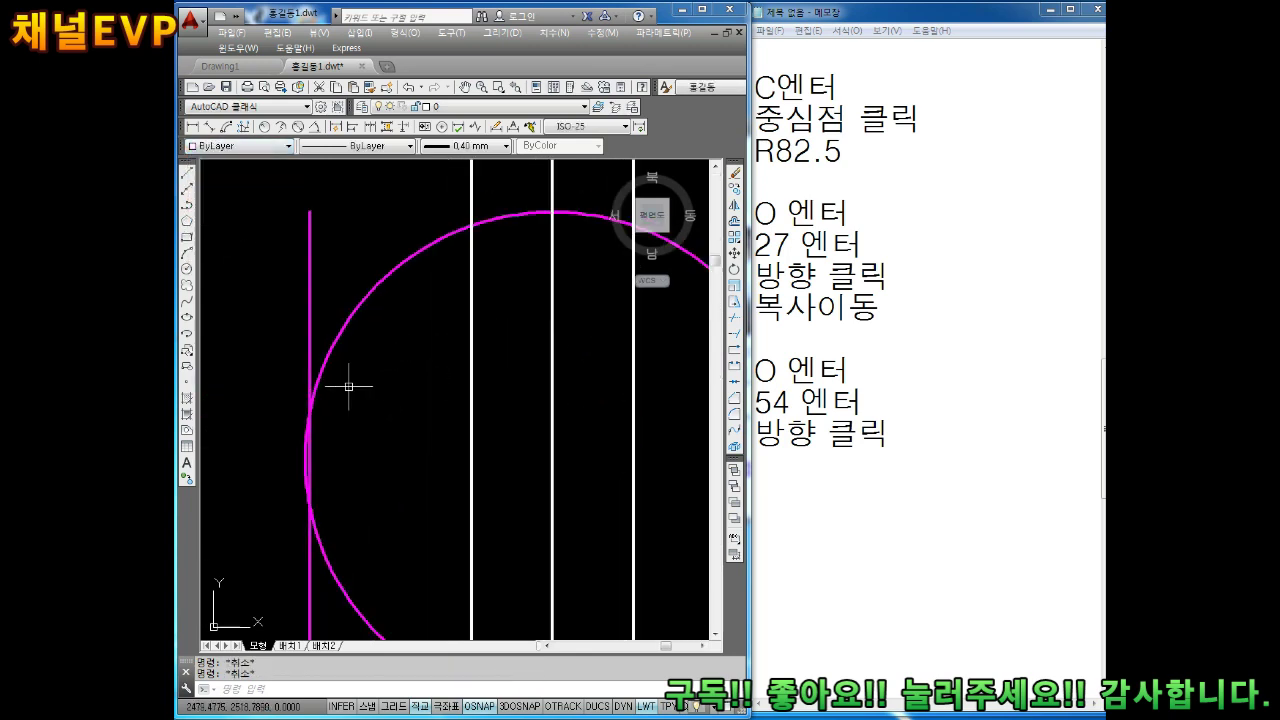
scroll(320, 395, up, 3)
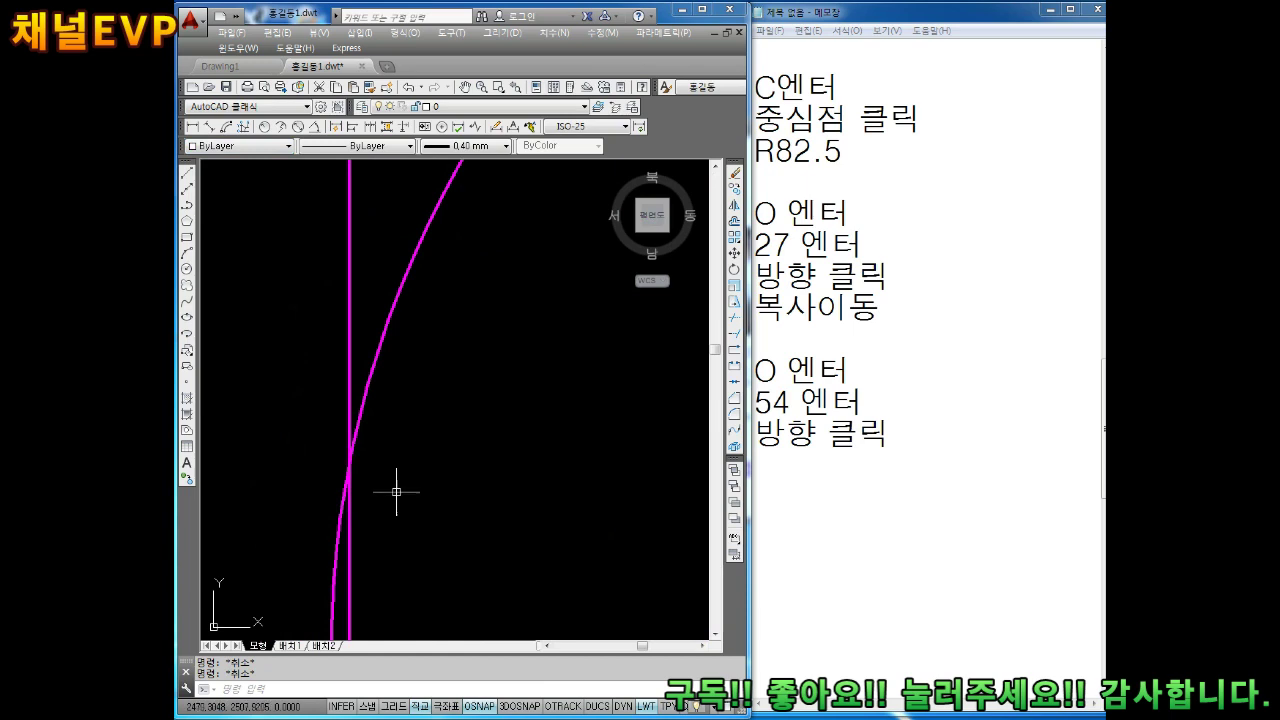
text(l)
key(Return)
click(349, 461)
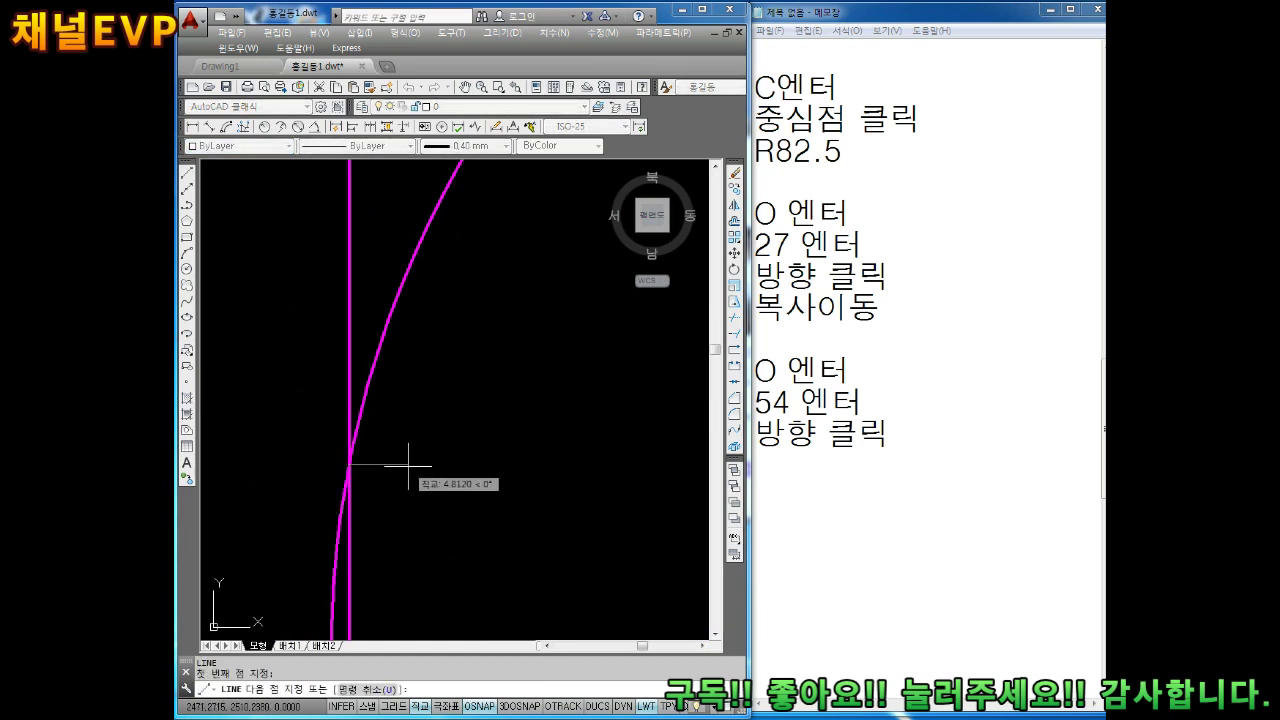
scroll(408, 457, down, 4)
scroll(560, 470, up, 2)
scroll(582, 469, up, 1)
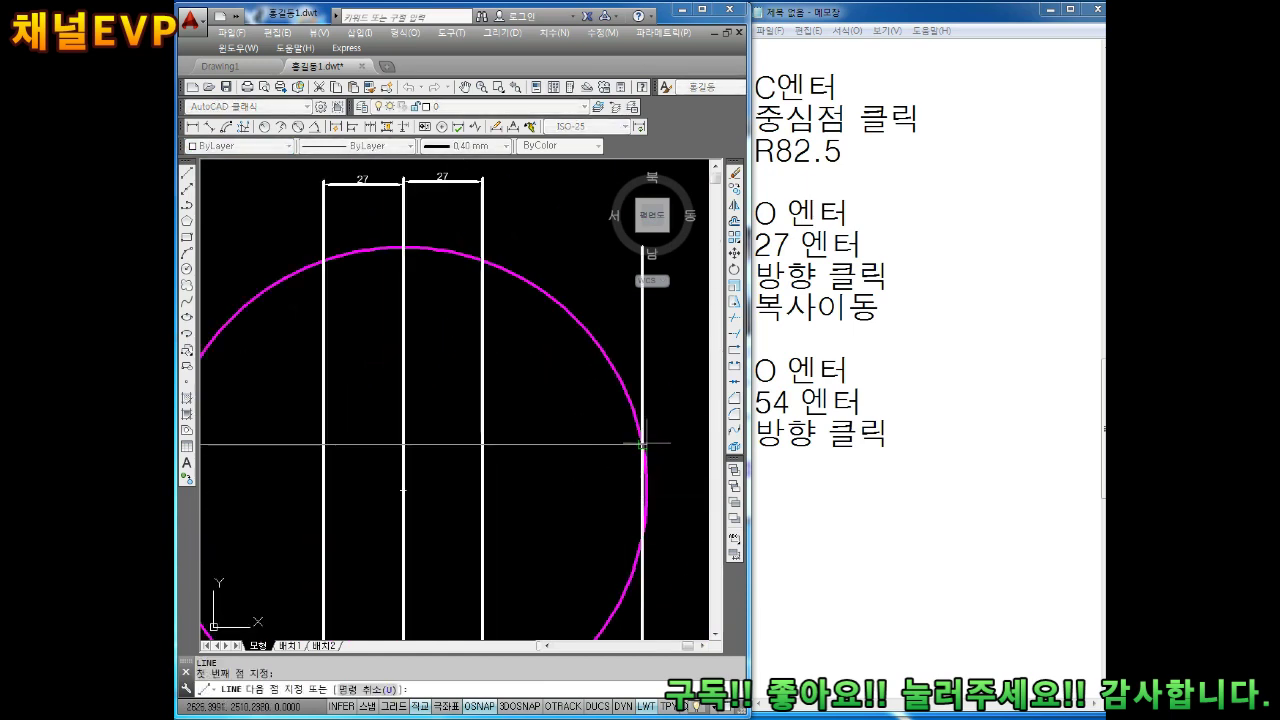
click(648, 444)
key(Escape)
scroll(603, 438, up, 3)
scroll(603, 438, down, 5)
Step: Erase the right vertical line at the circle's edge
middle_drag(575, 445, 585, 461)
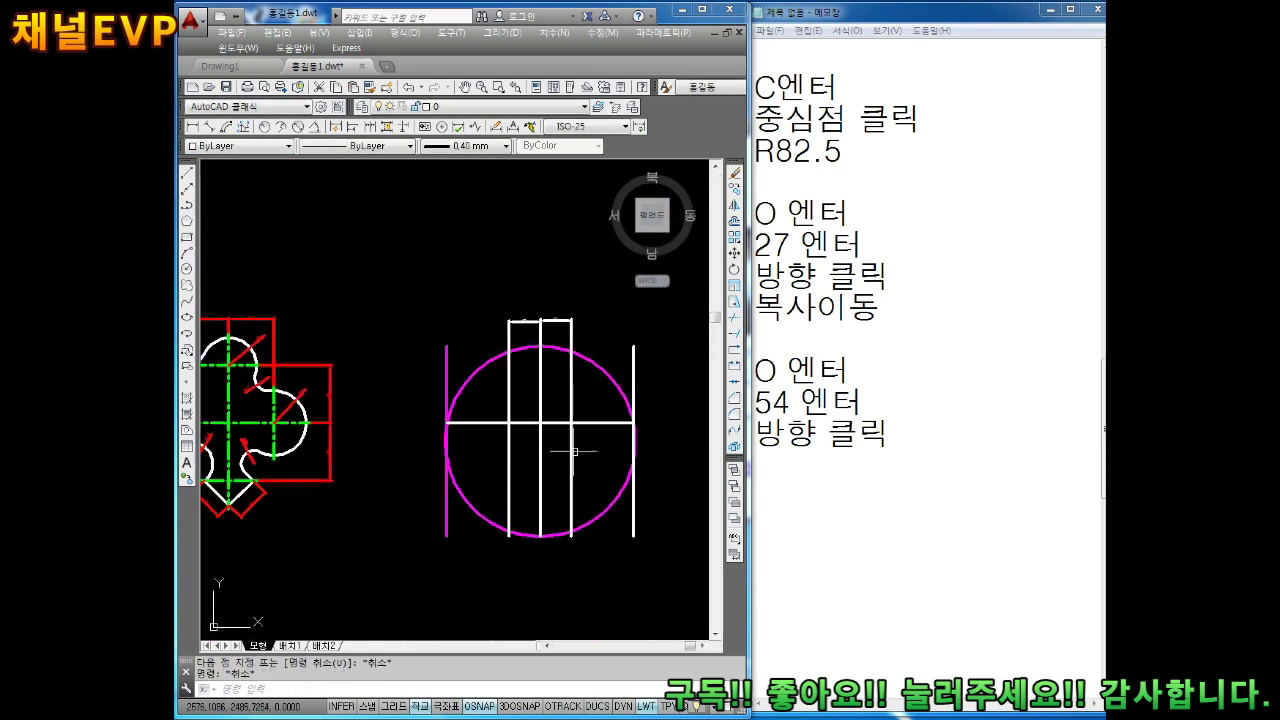
scroll(590, 477, up, 1)
scroll(600, 466, up, 1)
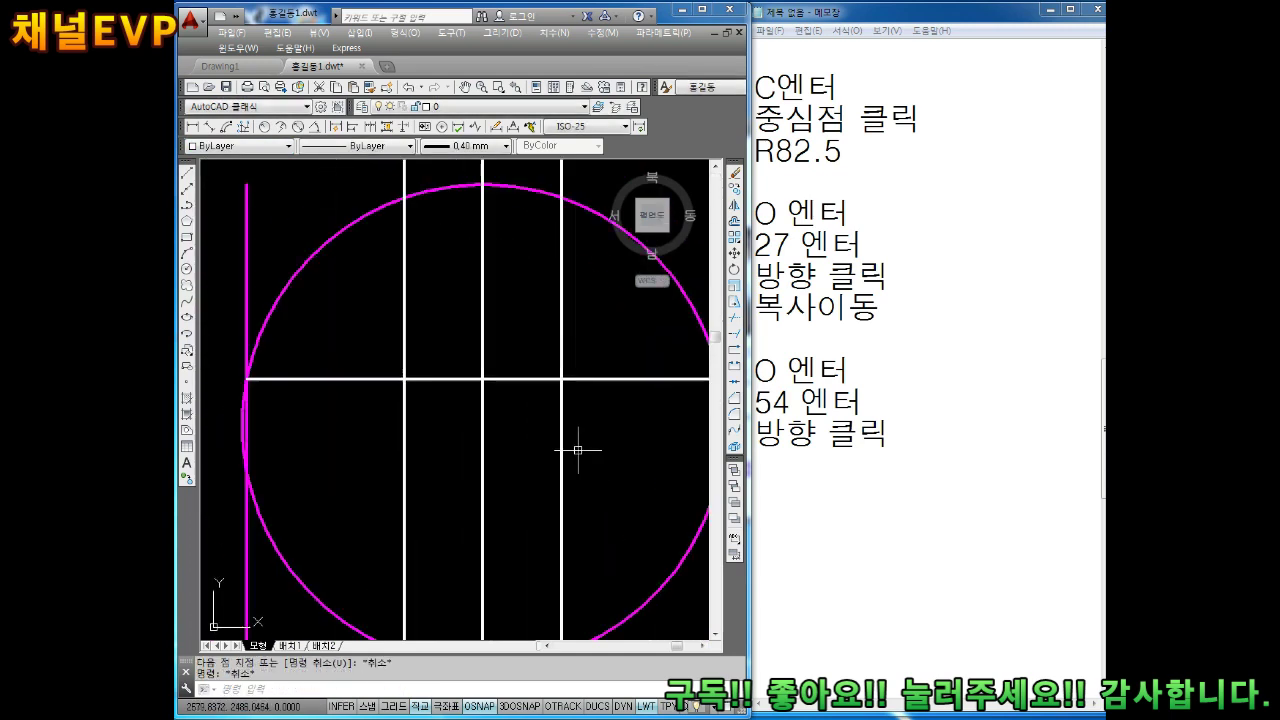
scroll(580, 449, up, 1)
key(Escape)
scroll(545, 465, down, 2)
scroll(538, 465, up, 2)
scroll(510, 456, down, 2)
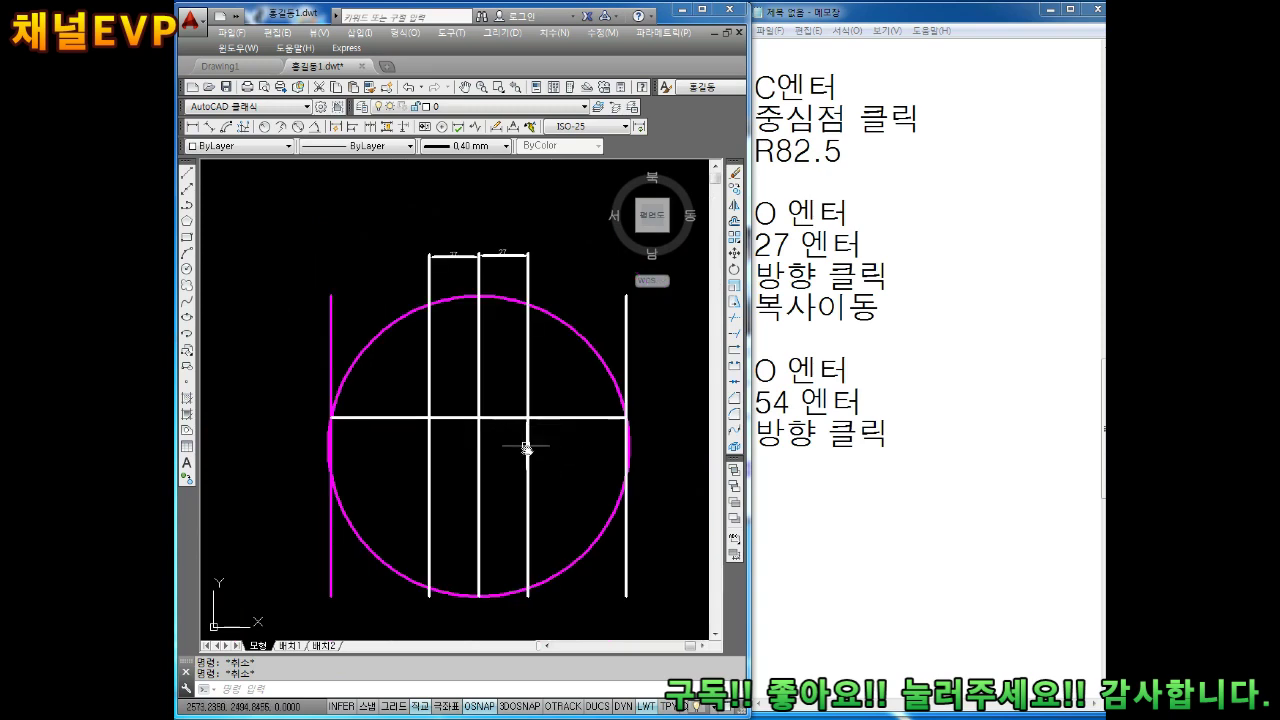
middle_drag(523, 442, 528, 448)
scroll(366, 417, up, 2)
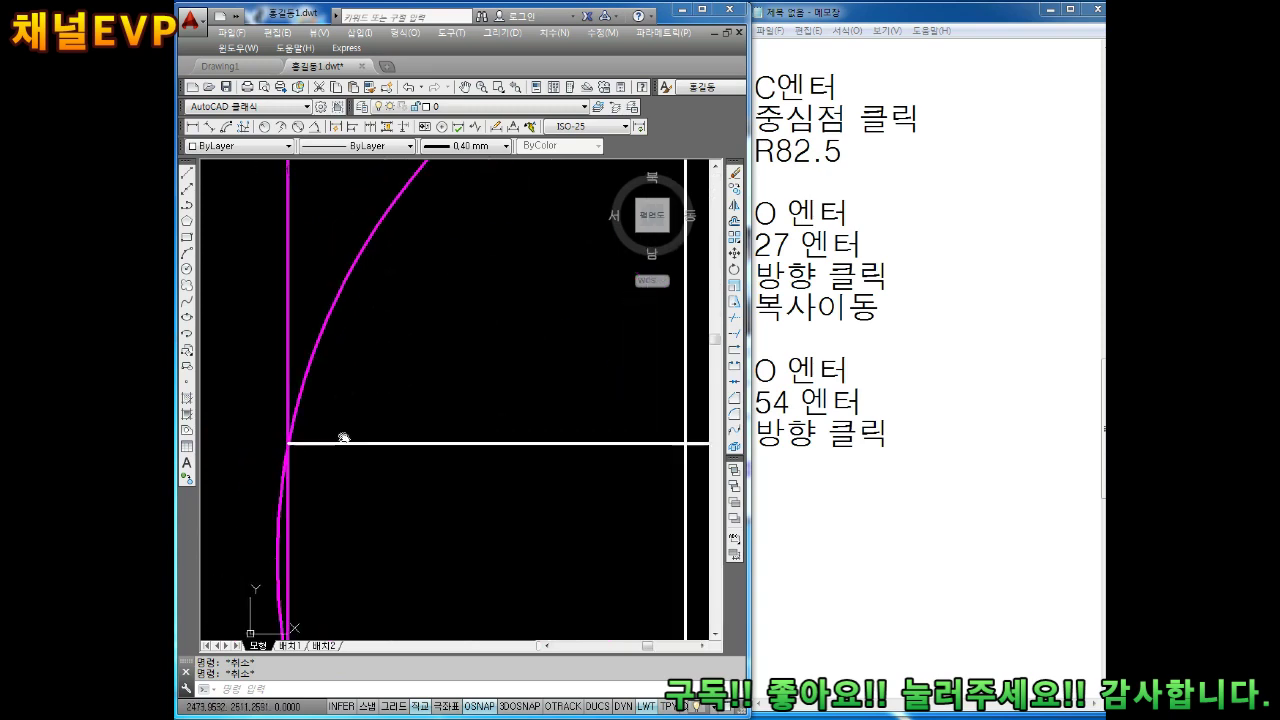
scroll(343, 437, up, 2)
scroll(355, 477, down, 1)
scroll(300, 410, down, 2)
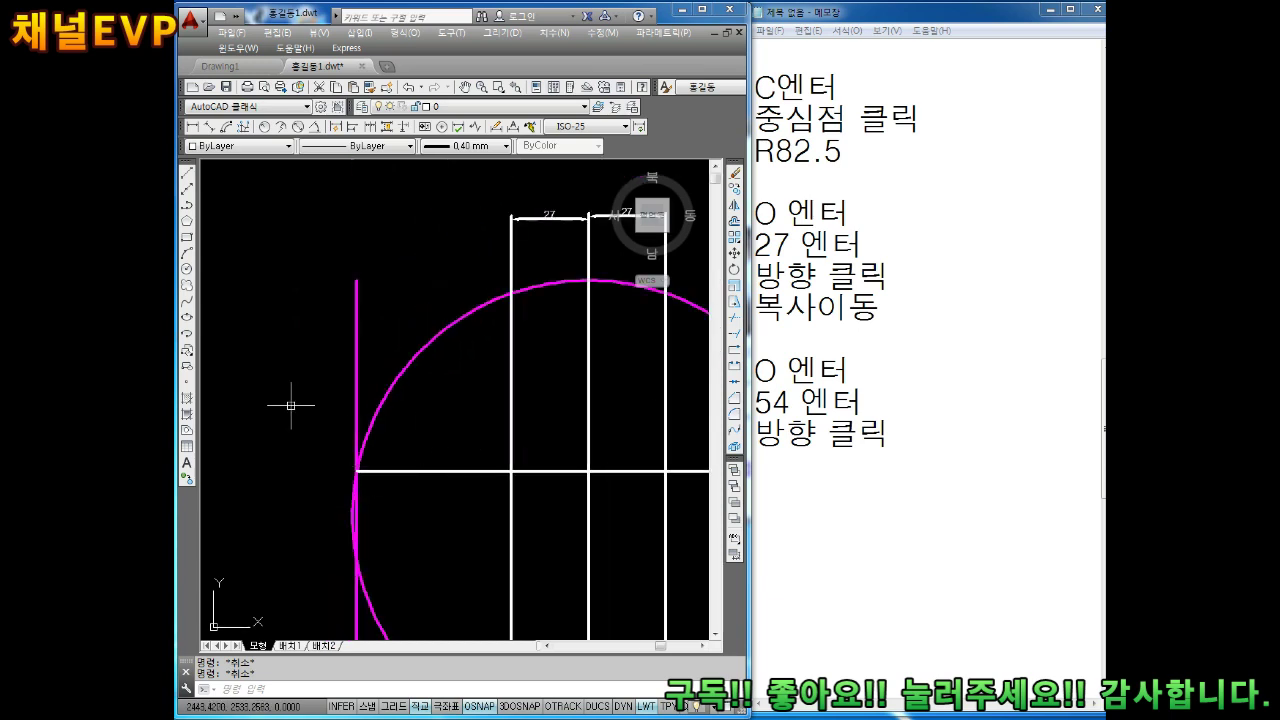
scroll(491, 443, down, 2)
scroll(600, 450, down, 1)
middle_drag(680, 457, 591, 425)
scroll(576, 432, down, 3)
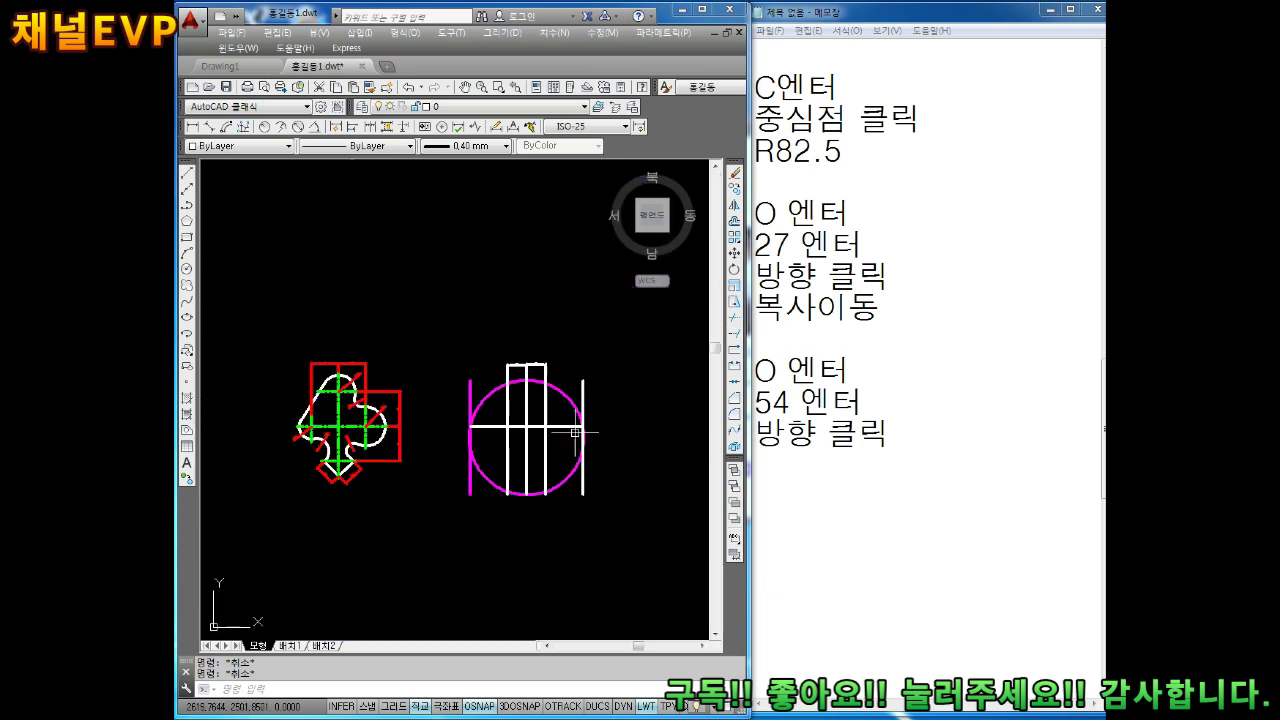
scroll(565, 430, up, 2)
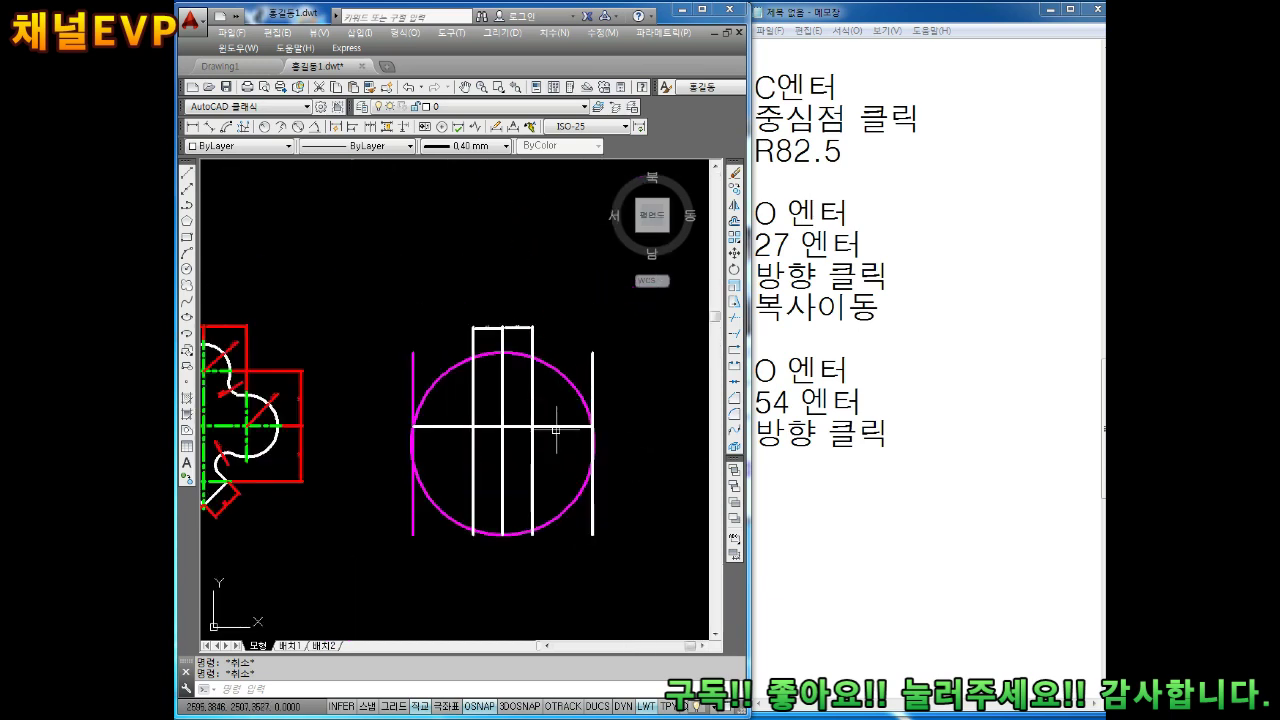
scroll(556, 430, up, 2)
scroll(607, 437, up, 3)
scroll(600, 434, up, 2)
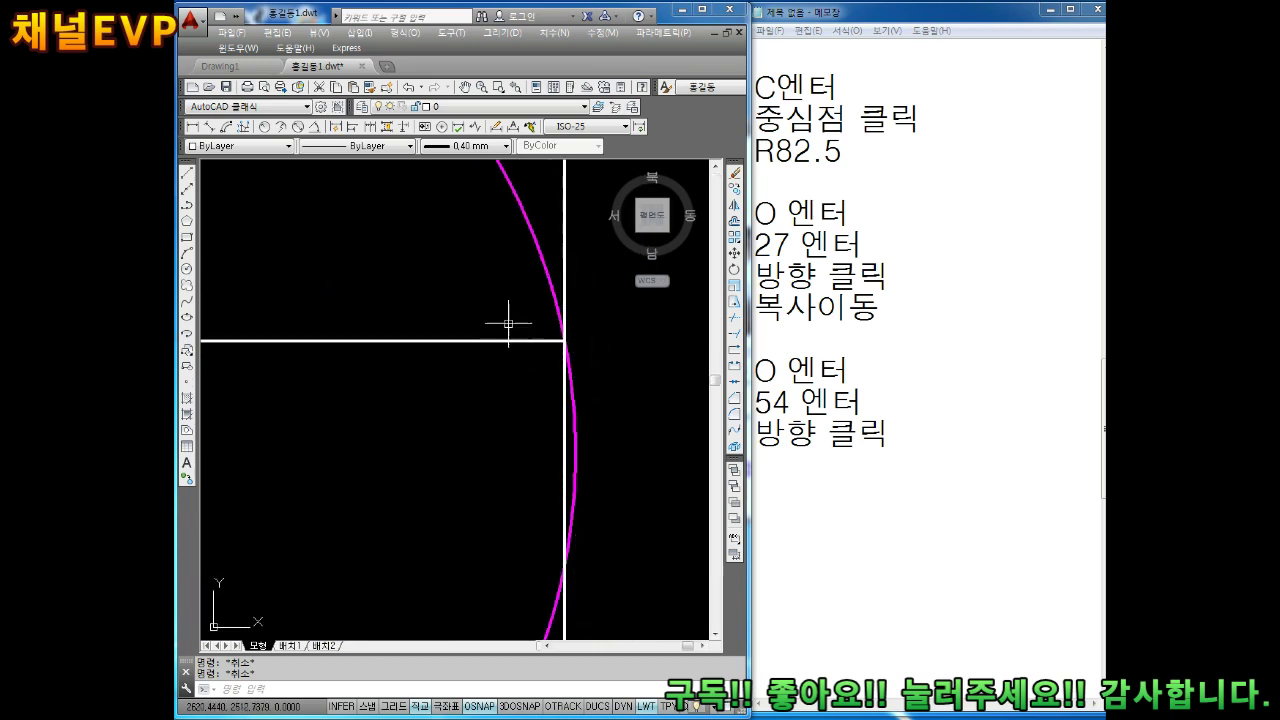
scroll(600, 430, down, 5)
scroll(593, 440, down, 2)
scroll(593, 440, down, 2)
scroll(560, 450, up, 2)
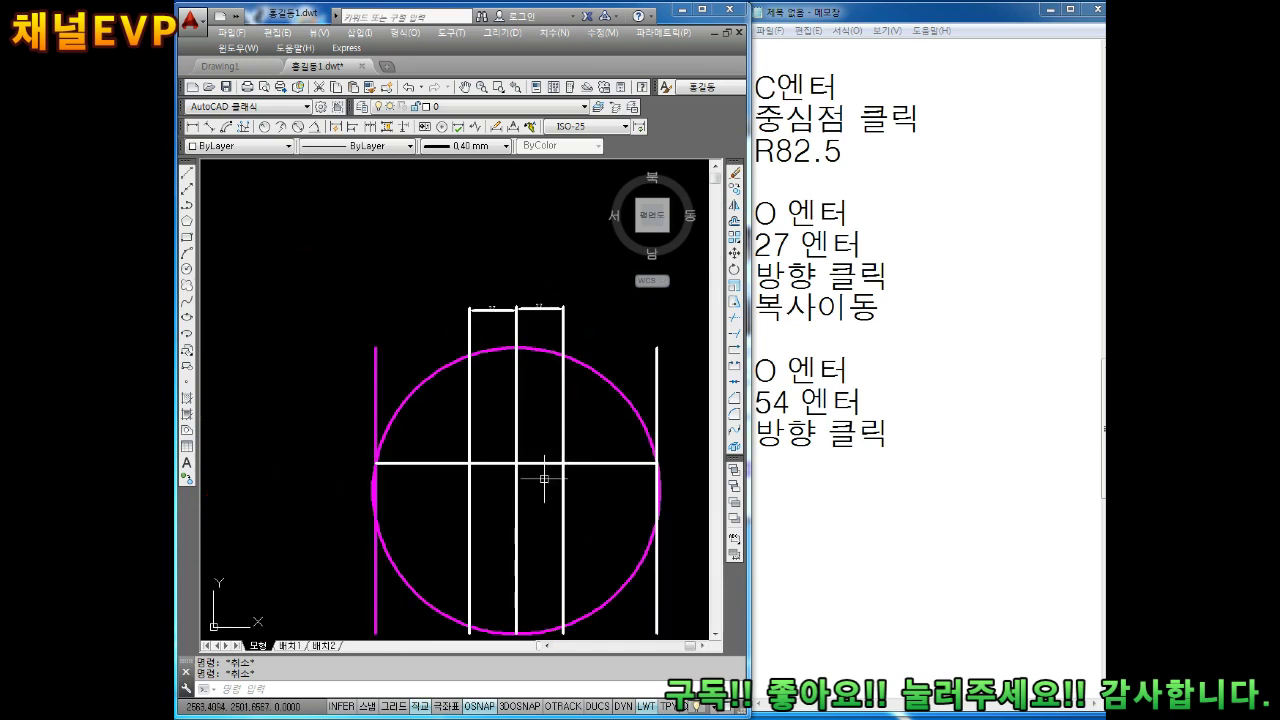
scroll(542, 408, down, 1)
scroll(542, 408, up, 1)
scroll(571, 409, down, 1)
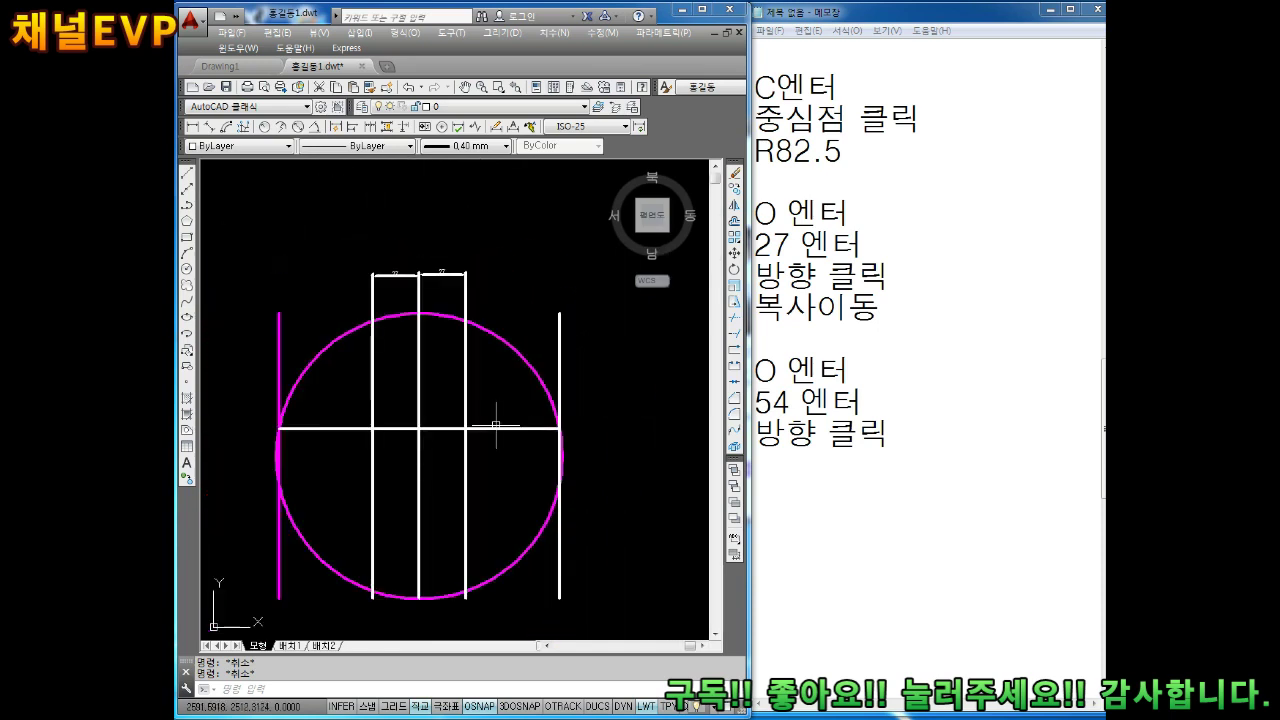
click(555, 326)
key(Delete)
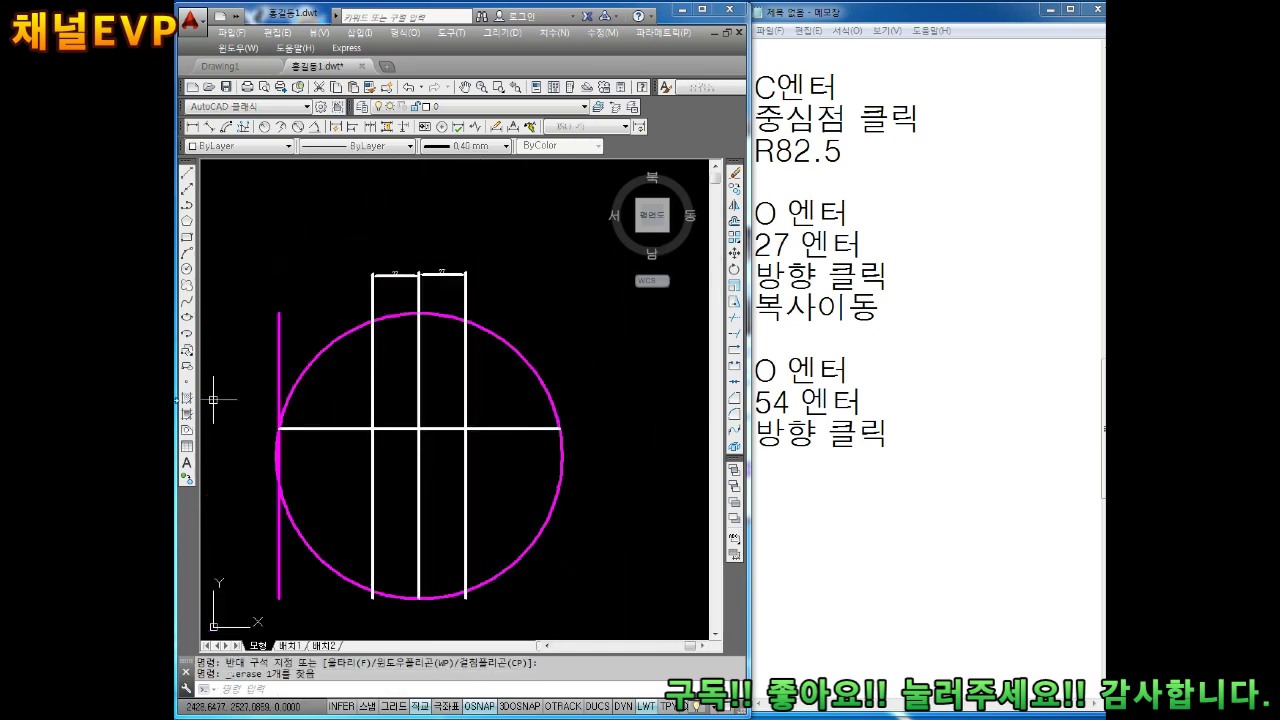
Step: Erase the left magenta tangent line and clear the remaining selection
middle_drag(352, 384, 434, 400)
click(361, 360)
key(Delete)
scroll(374, 436, up, 4)
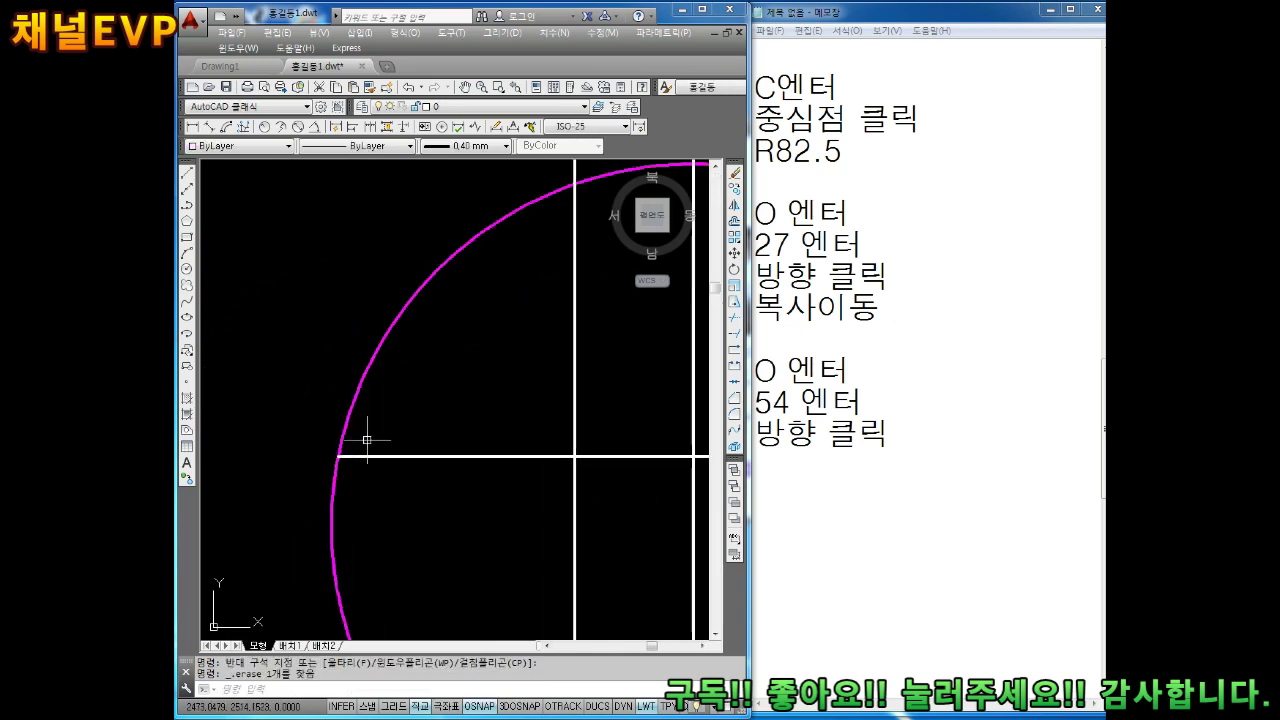
click(366, 437)
click(373, 481)
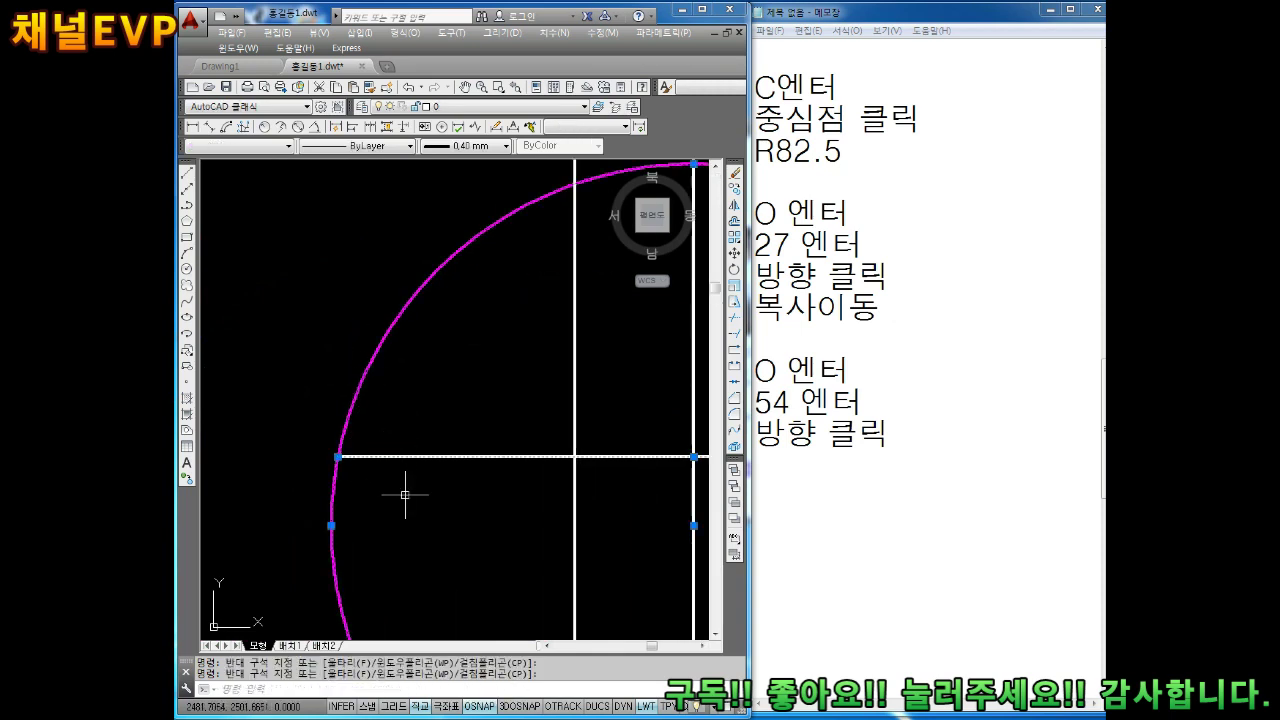
scroll(340, 452, down, 4)
key(Escape)
key(Escape)
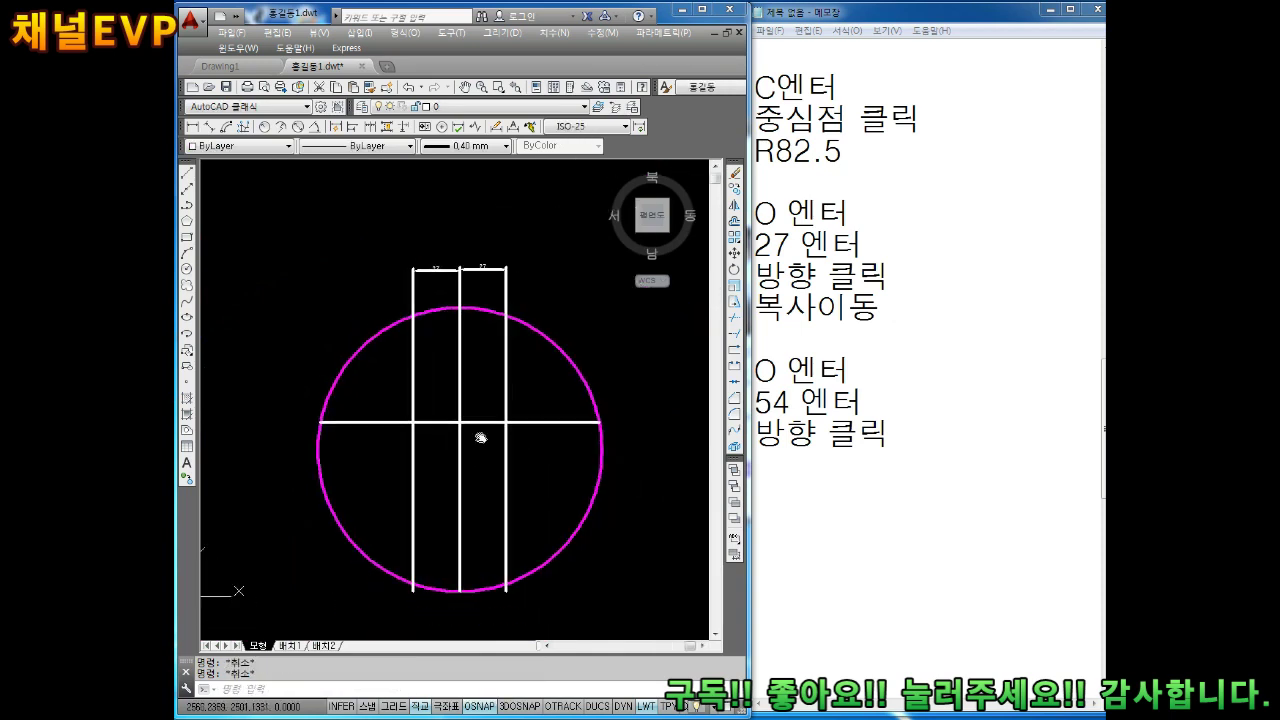
scroll(482, 438, up, 2)
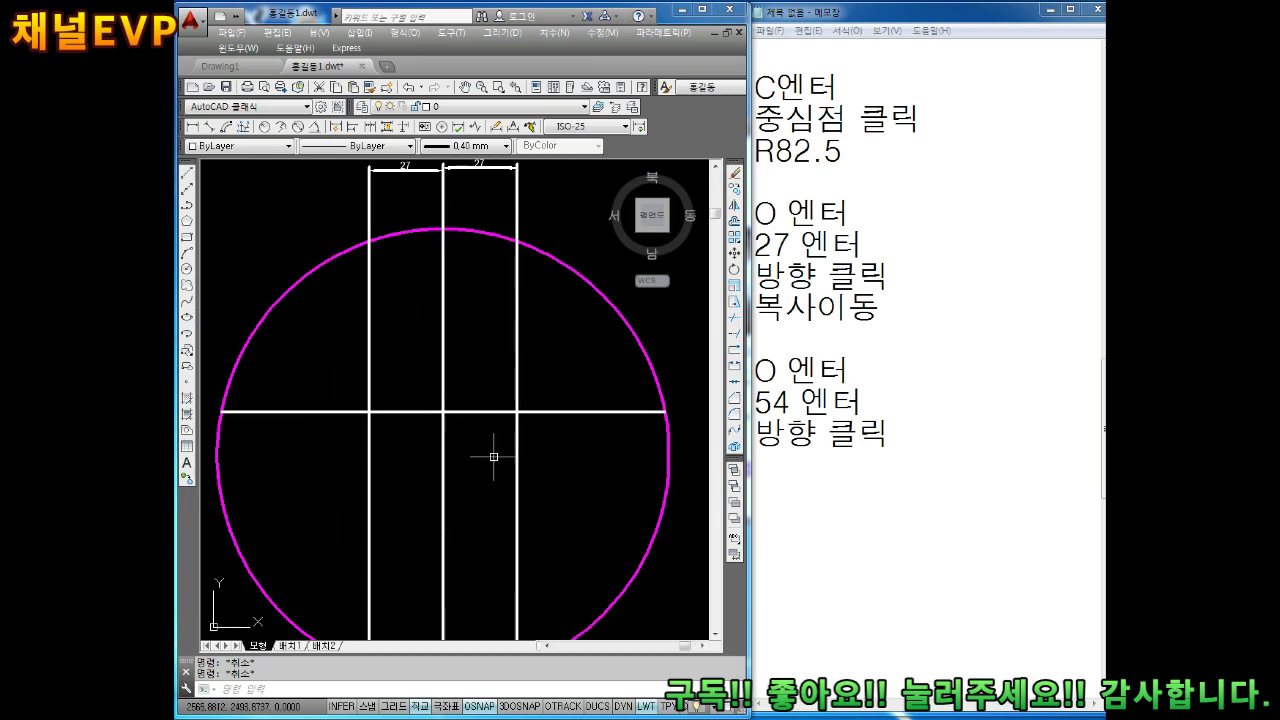
middle_drag(491, 455, 500, 473)
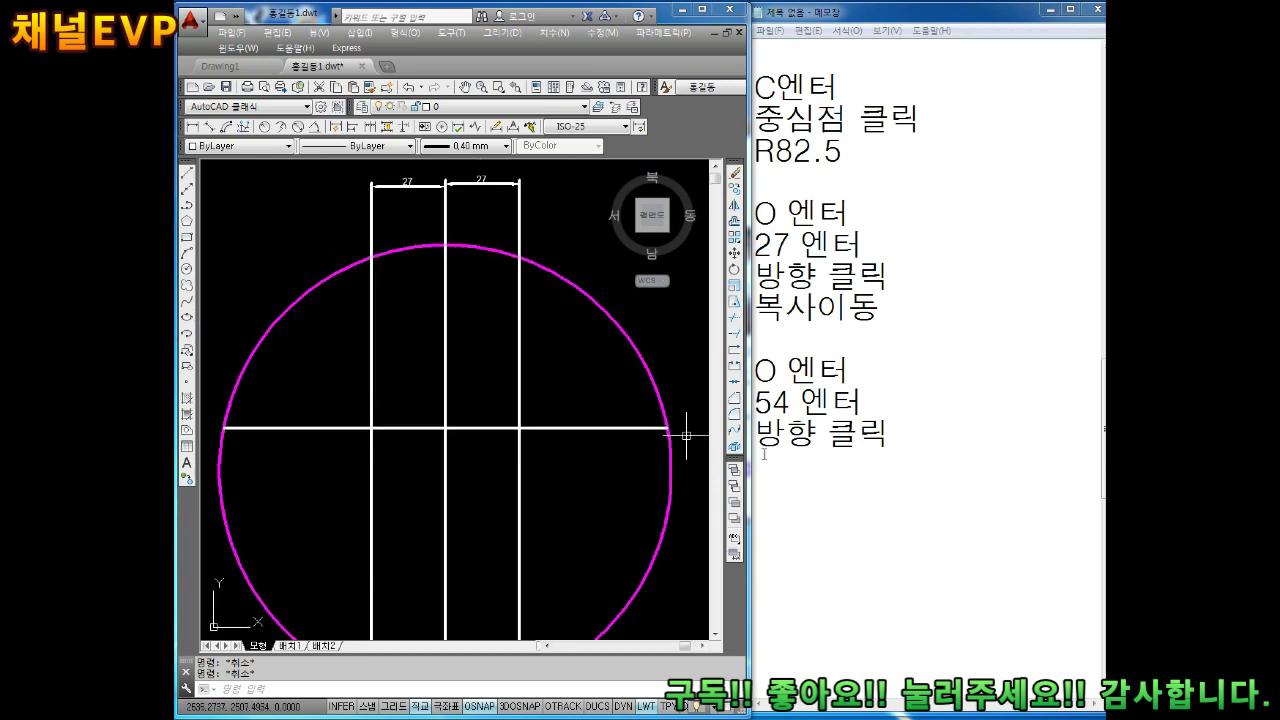
Step: Add '(원호그리기) 중심점클릭' and '상대극좌표' to the arc notes in Notepad
click(794, 489)
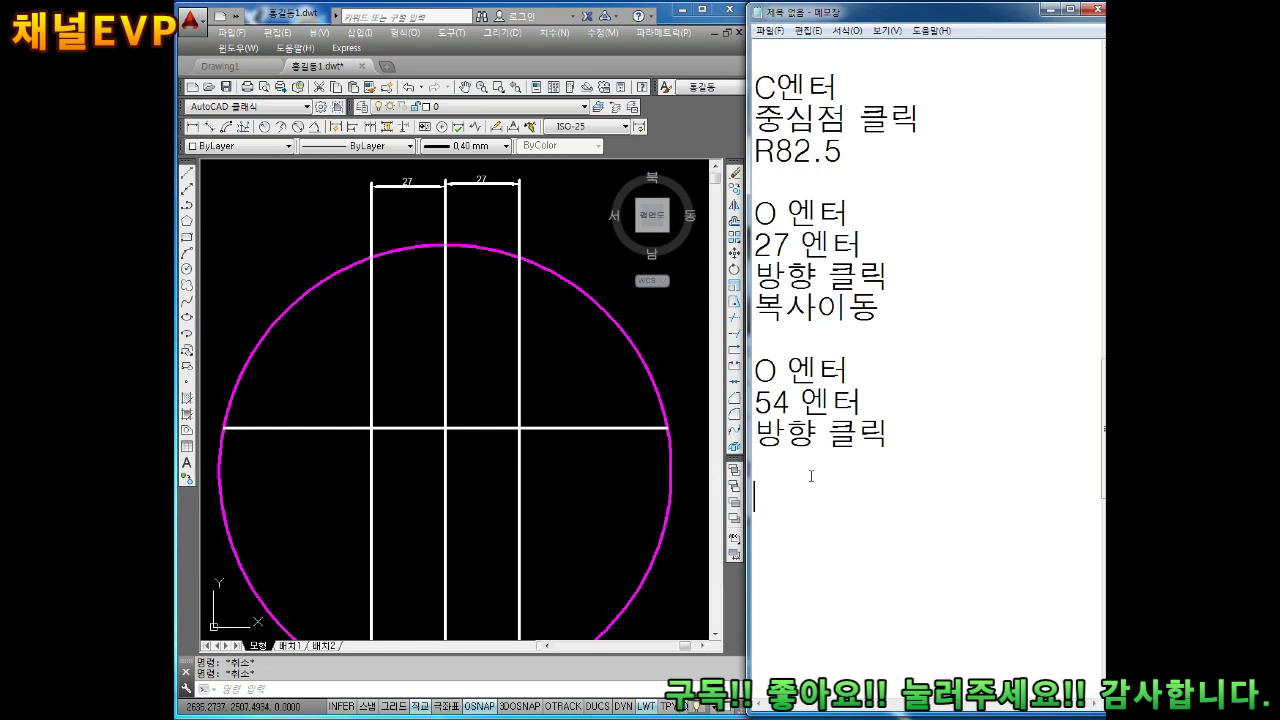
text(A)
text(DNJ)
key(BackSpace)
key(BackSpace)
key(BackSpace)
text(원호그리)
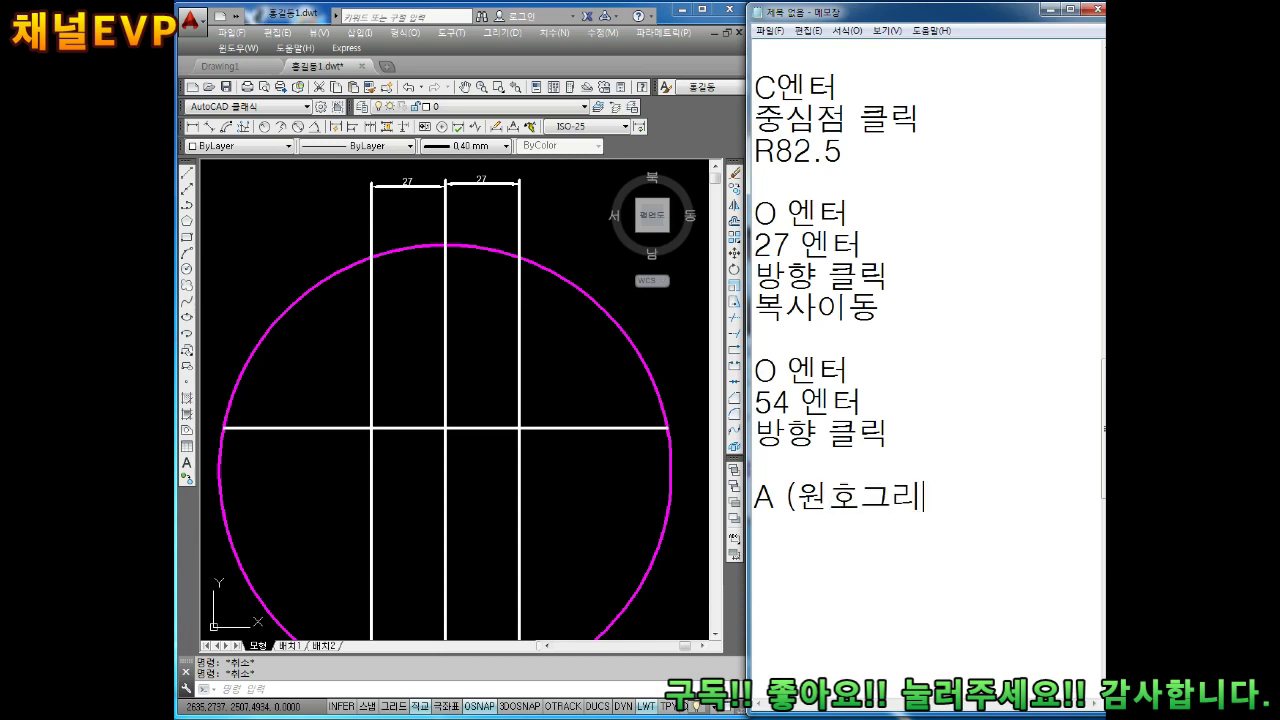
text(기))
text(중심)
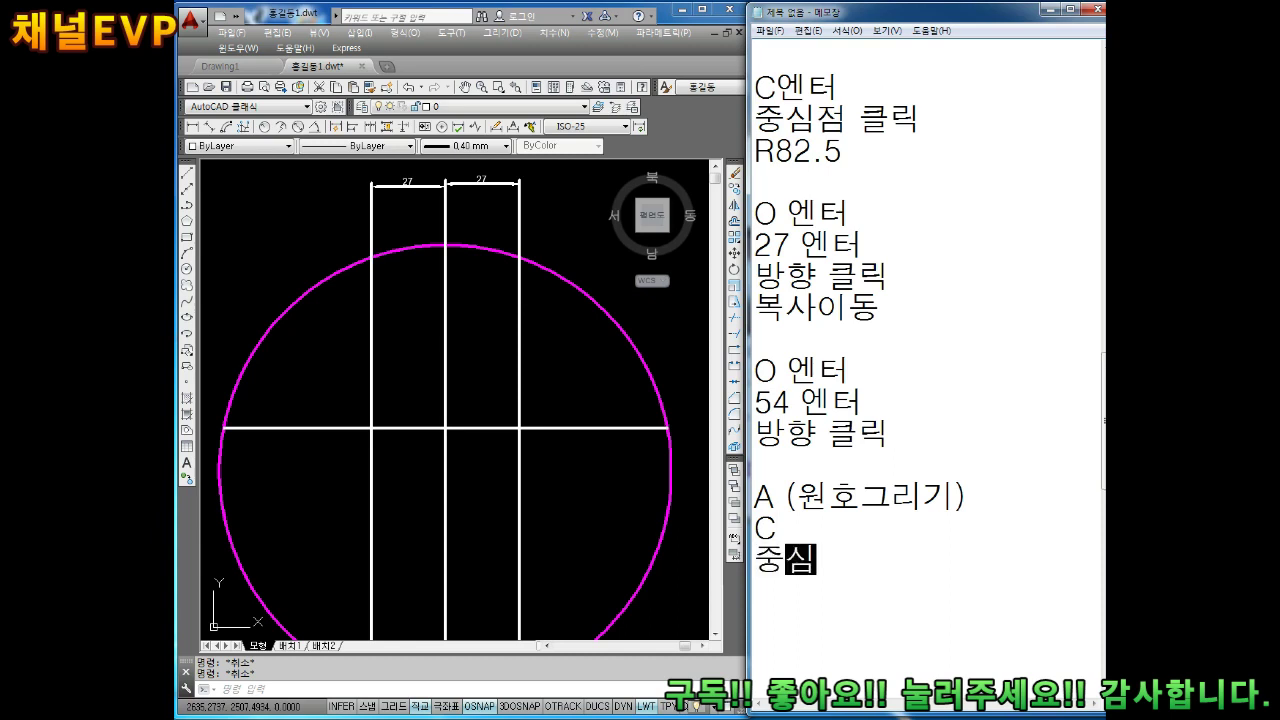
text(점크)
text(릭)
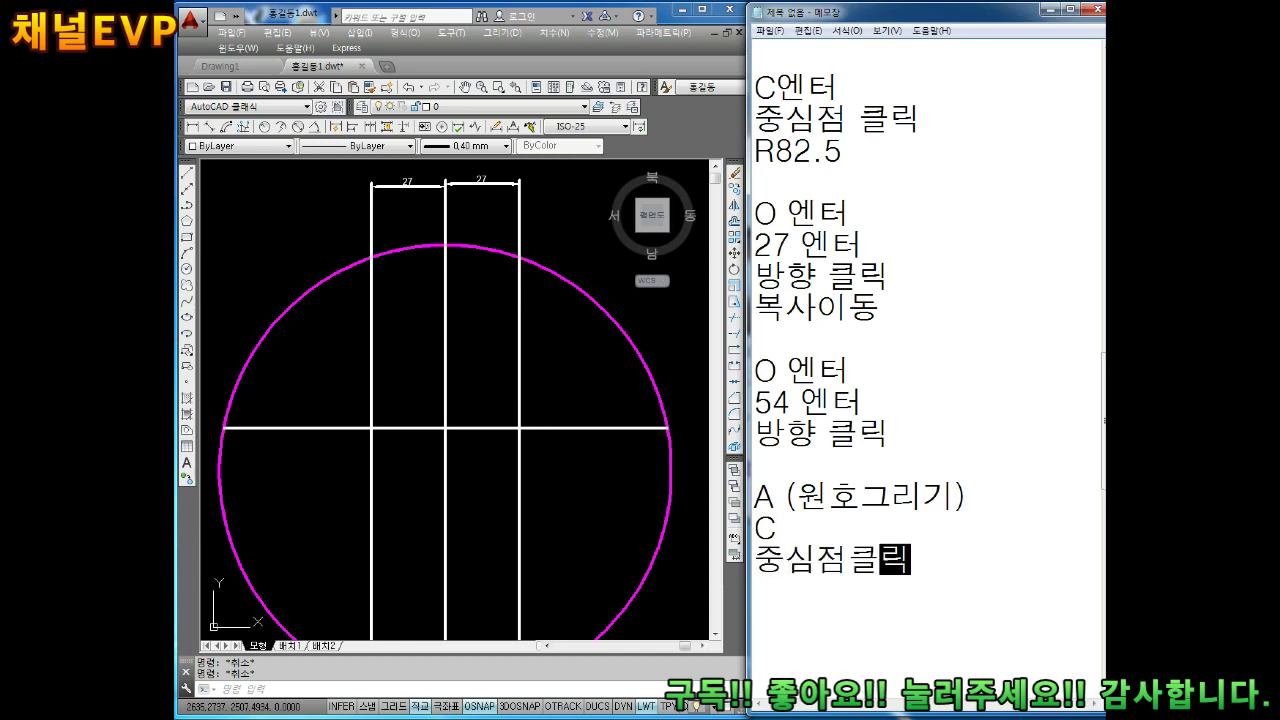
key(Return)
text(상대극)
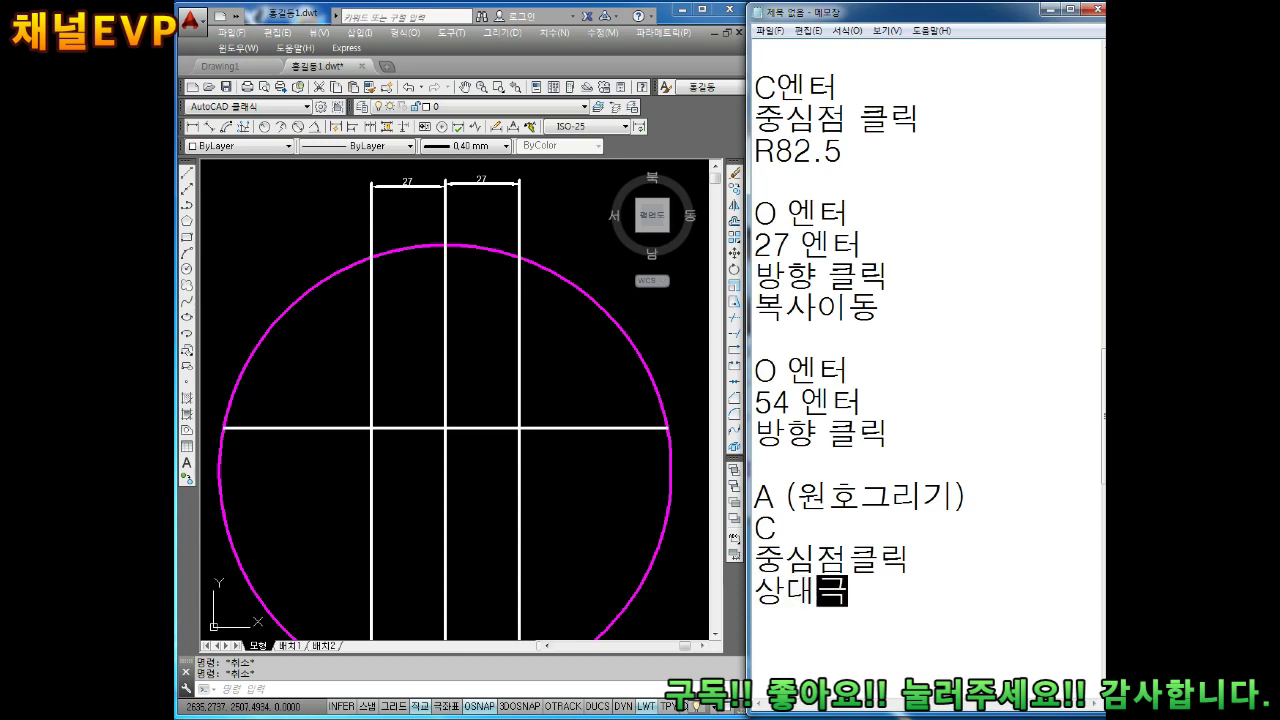
text(좌표)
Step: Add an 'A 엔터' line followed by '시작점클릭' below the notes
key(Return)
key(Return)
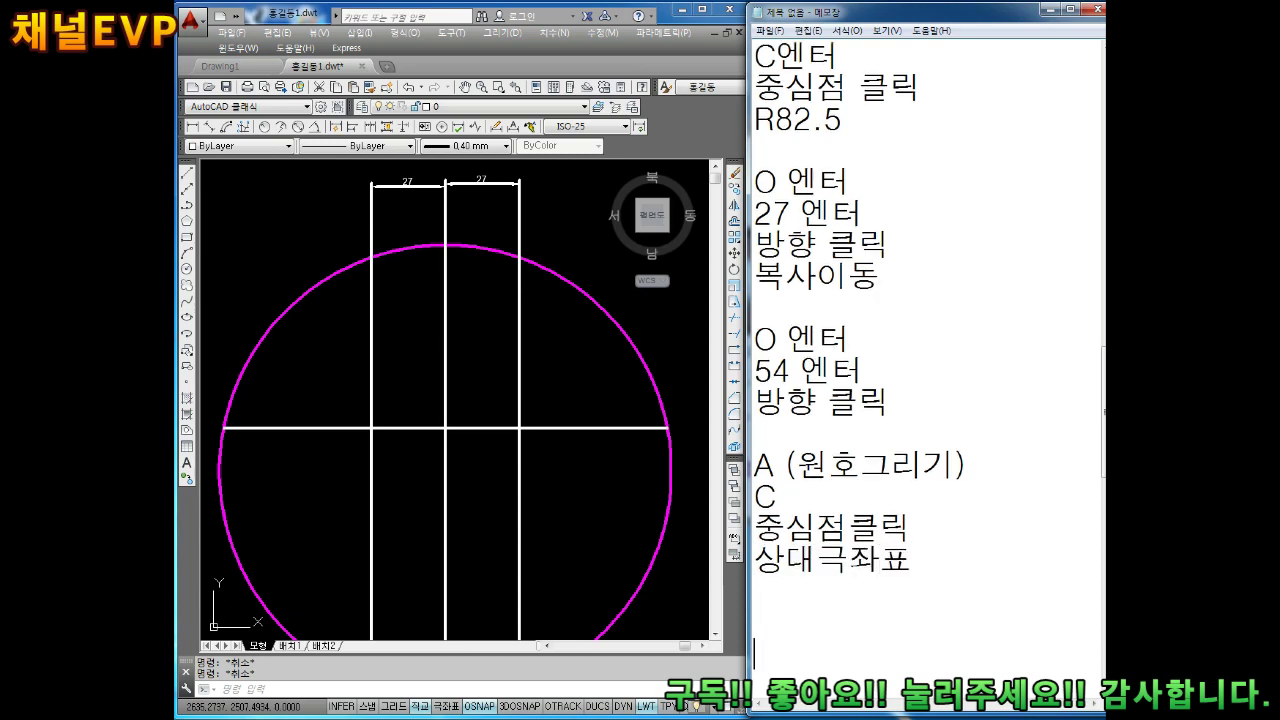
key(Return)
key(Return)
key(Return)
key(Return)
key(Return)
text(--------------)
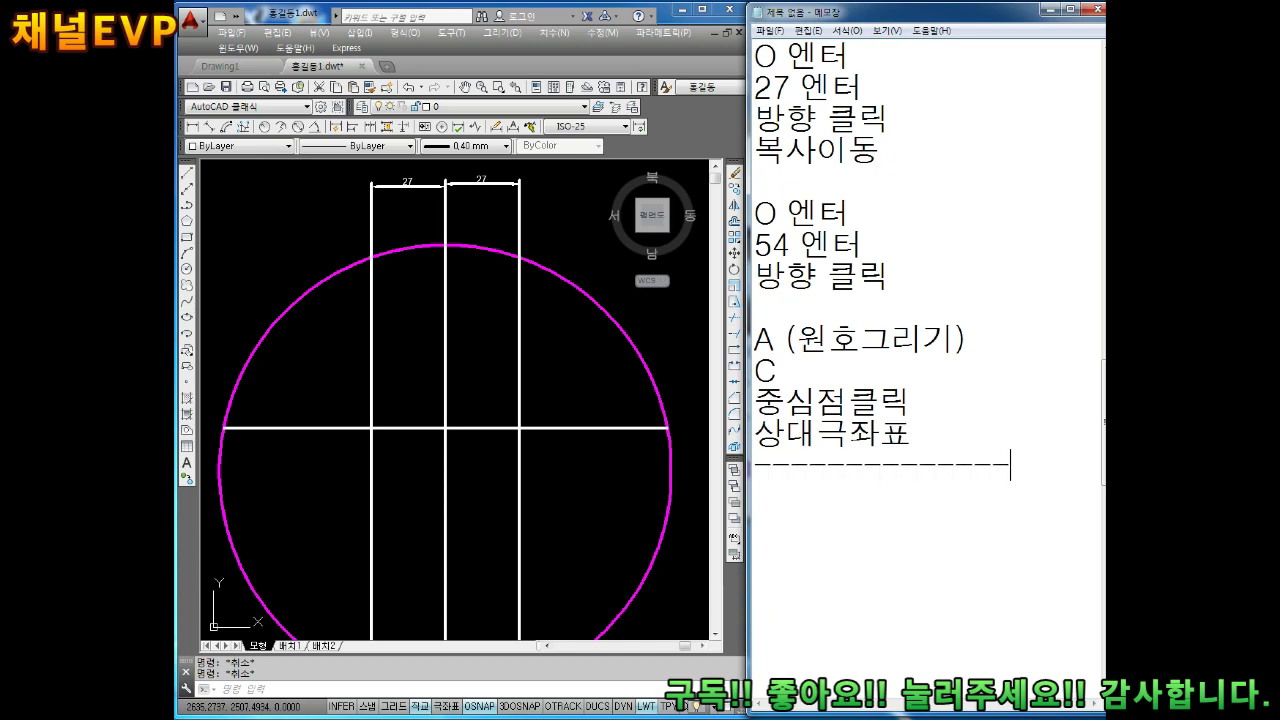
text(DP)
key(BackSpace)
key(BackSpace)
text(엔터)
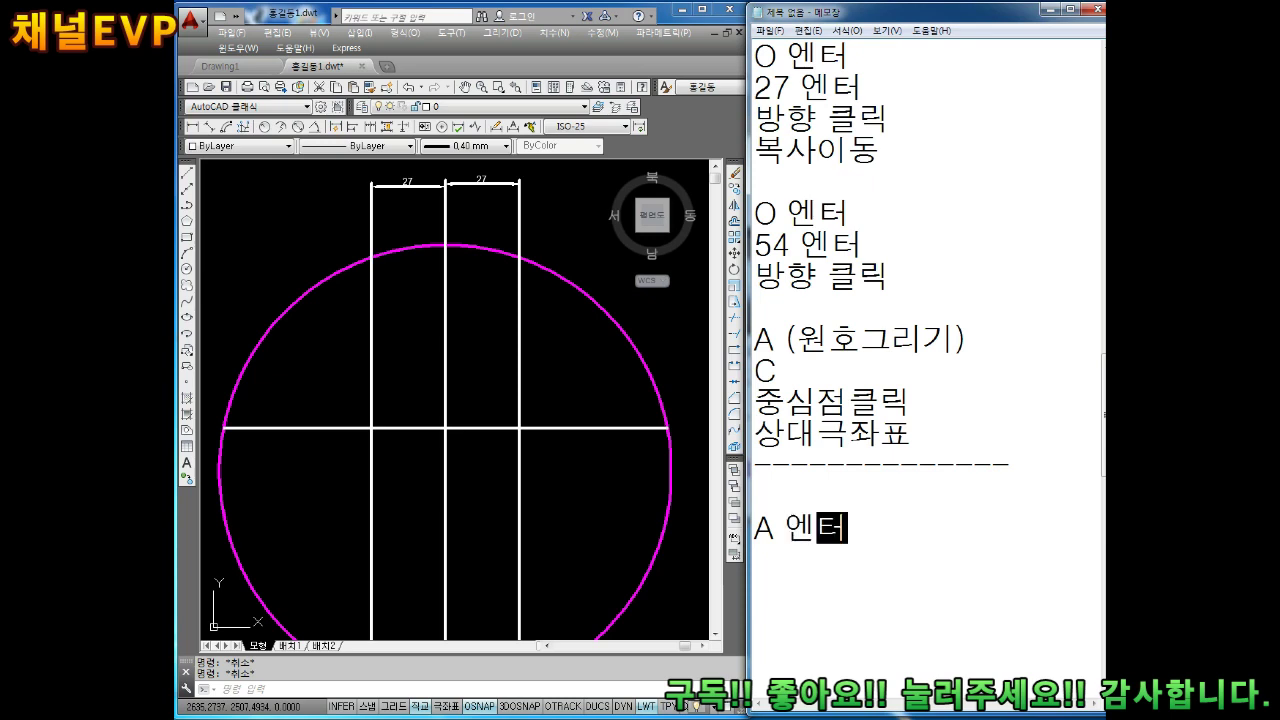
key(Return)
text(시작점)
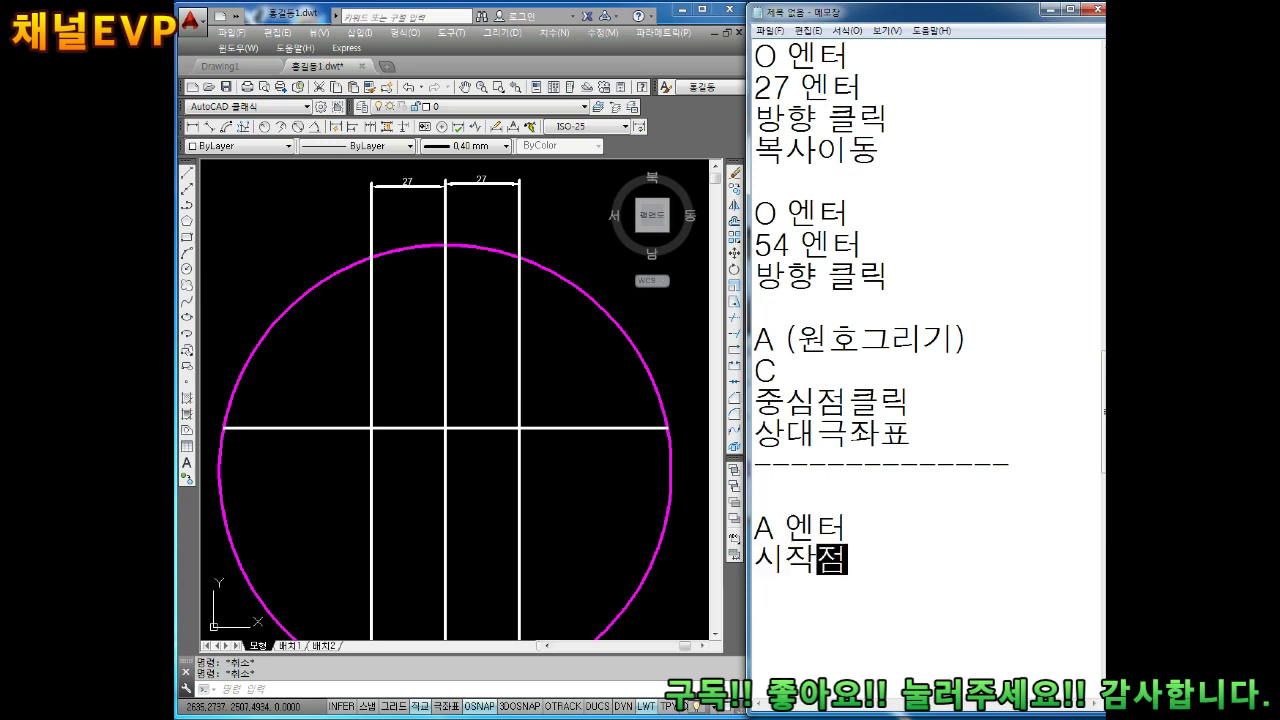
text(크릭)
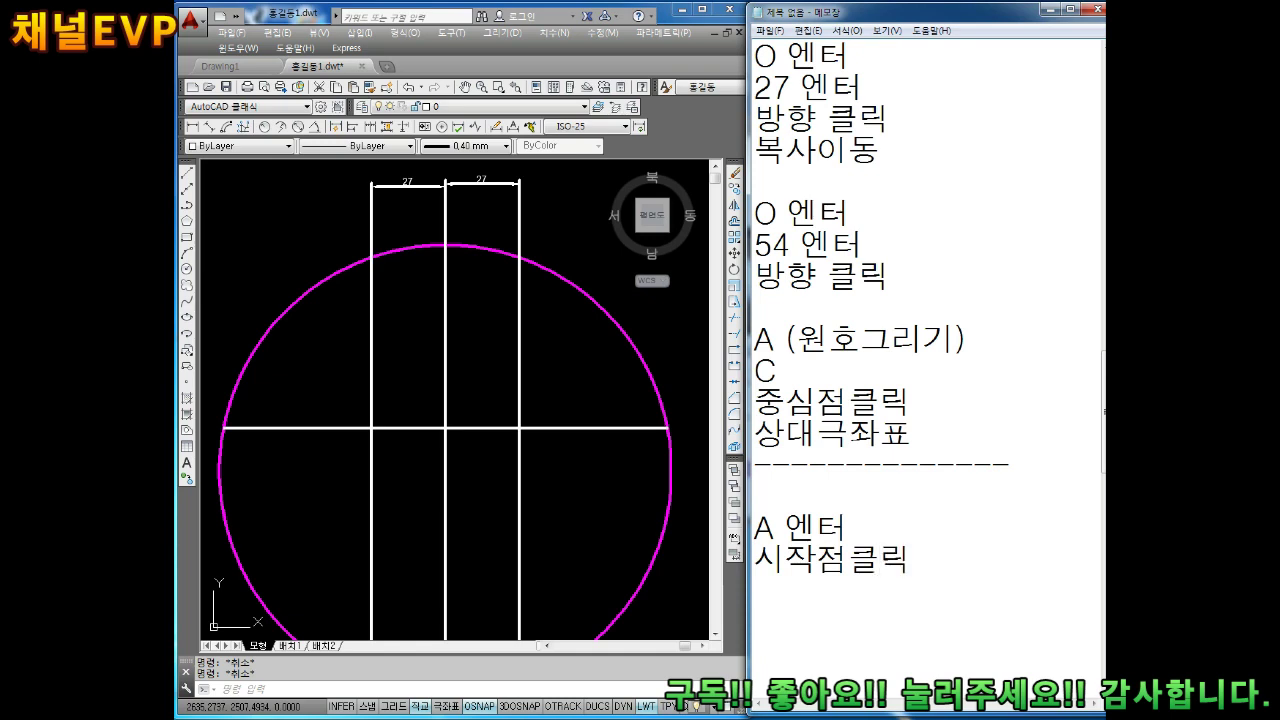
scroll(245, 430, up, 1)
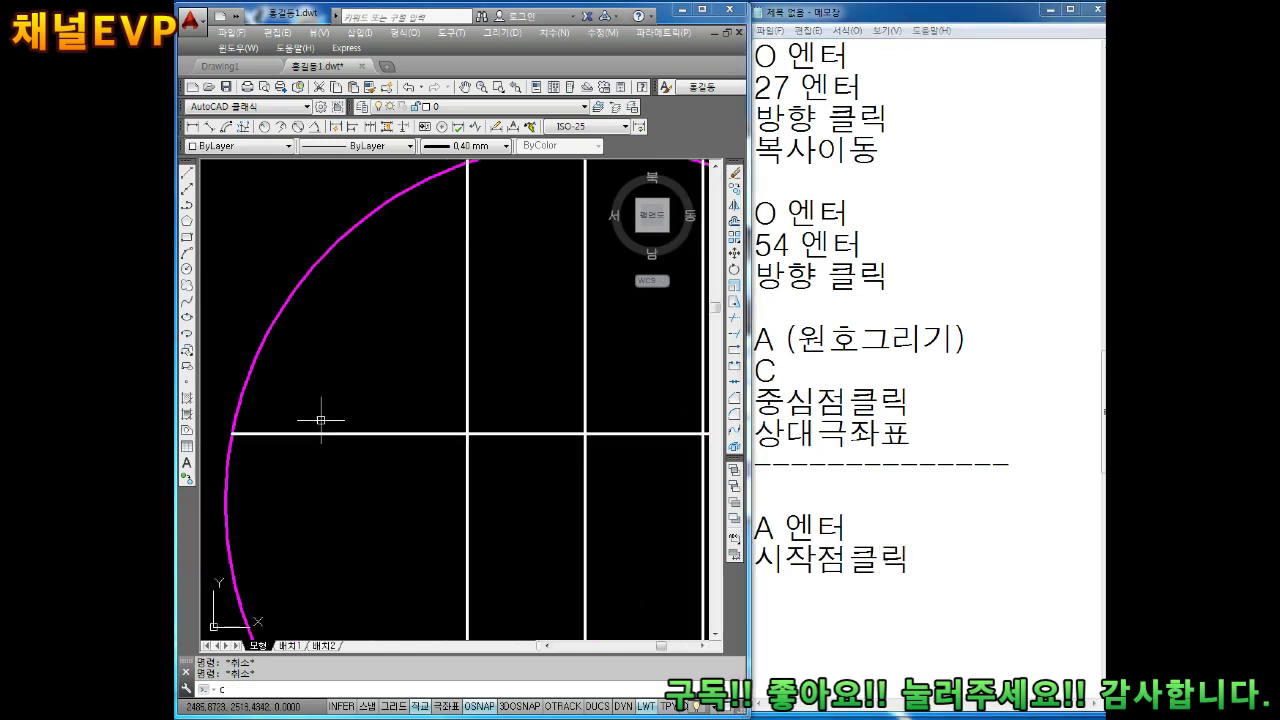
Step: Place small marker circles at the centre intersection and the canopy-edge intersection
text(c)
key(Return)
click(468, 434)
middle_drag(301, 449, 343, 449)
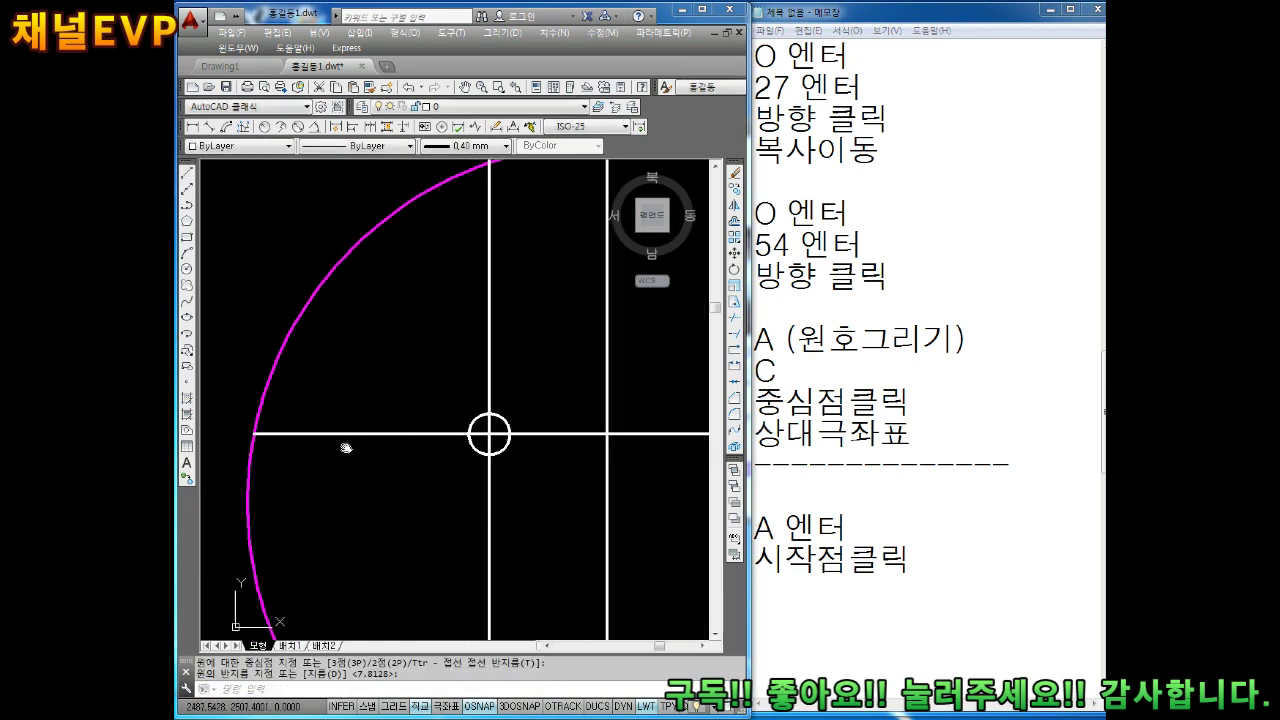
click(273, 435)
key(Return)
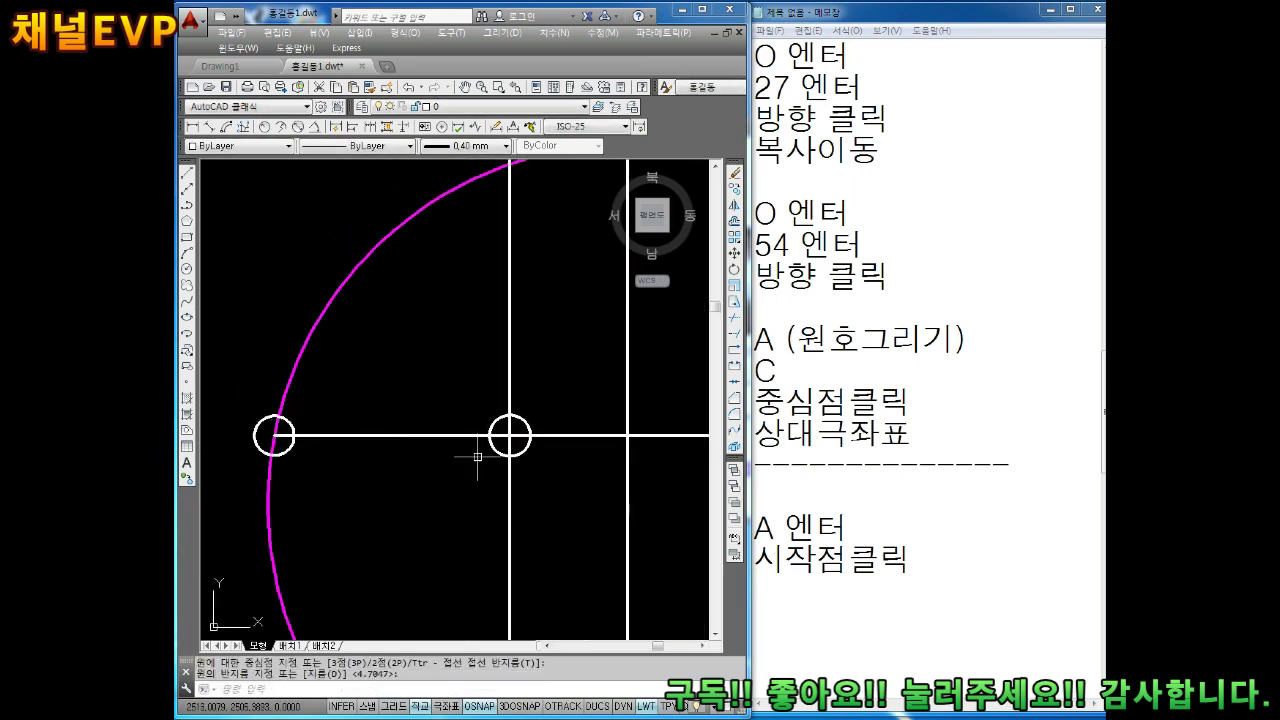
scroll(593, 478, down, 2)
middle_drag(568, 487, 493, 415)
Step: Add the note '반시계방향' to the arc steps in Notepad
key(Escape)
key(Escape)
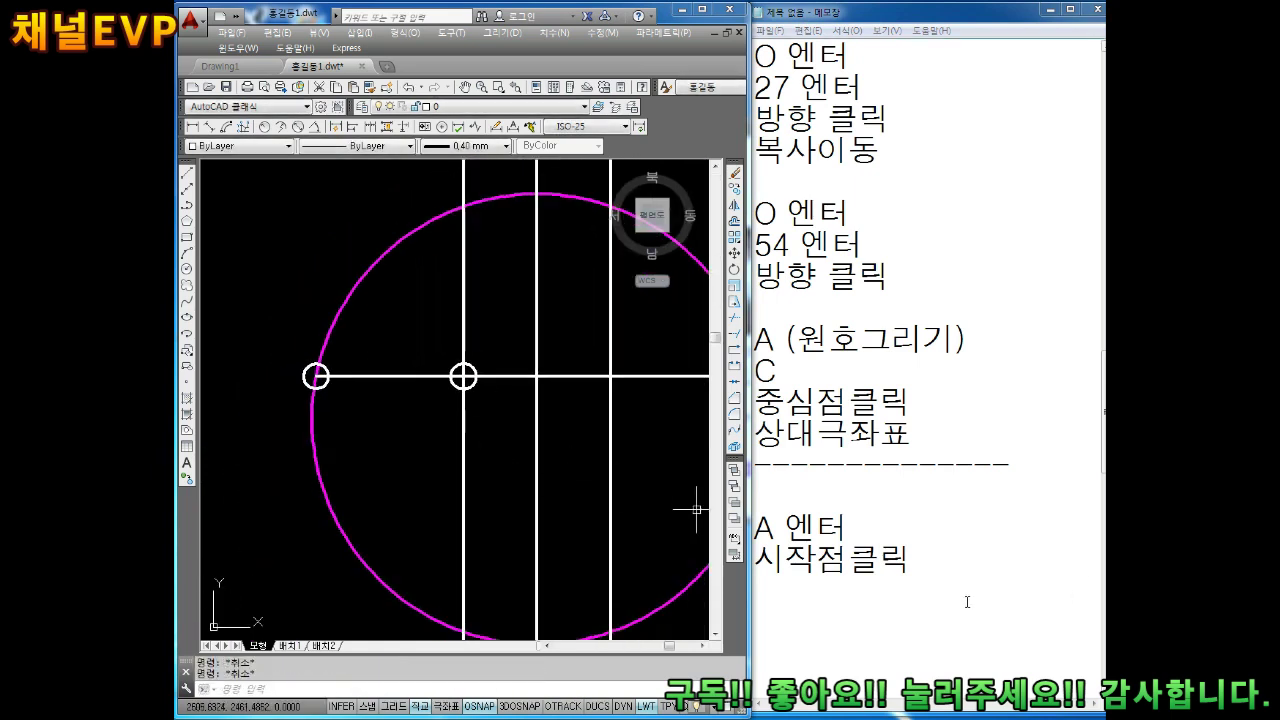
click(955, 564)
text(()
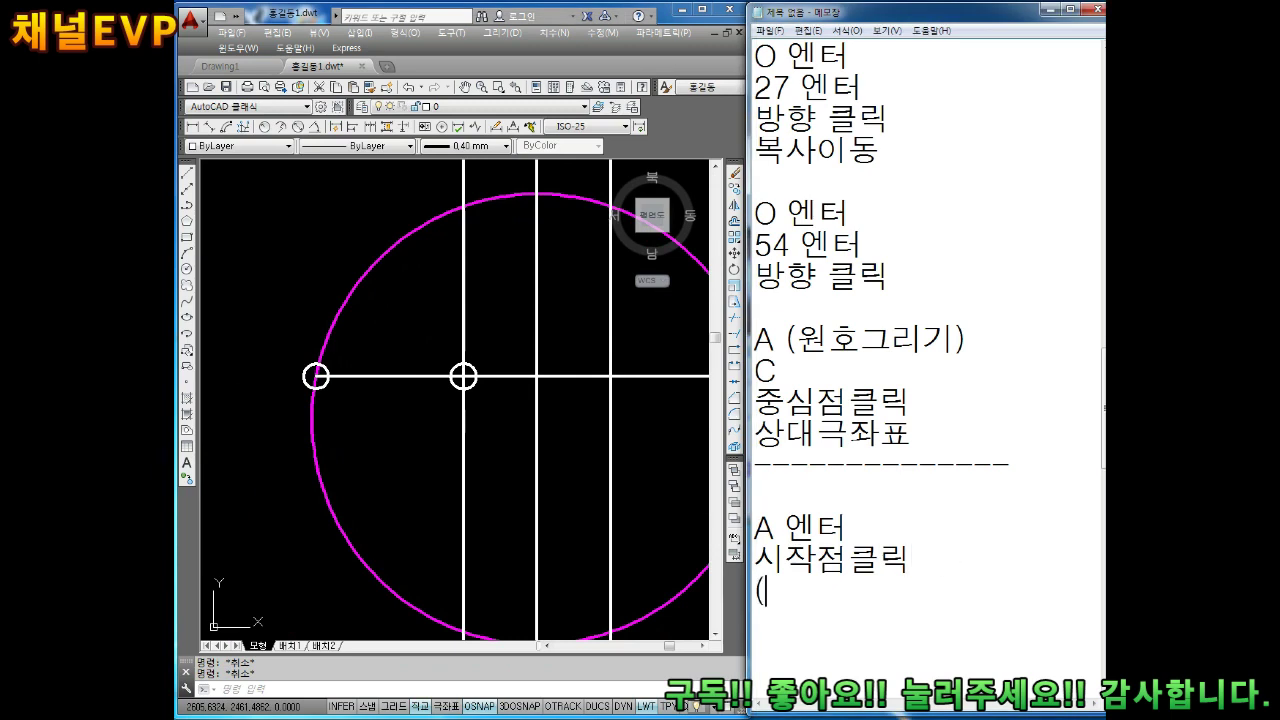
text(반시계)
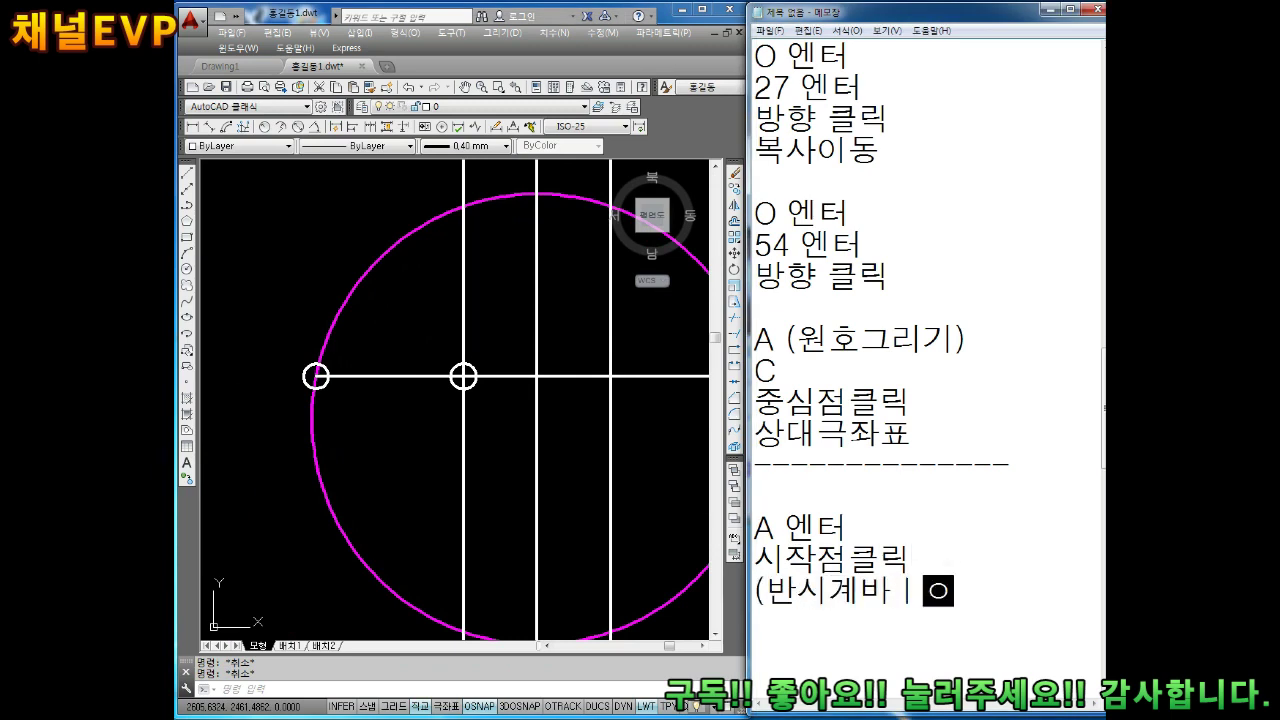
text(방향)
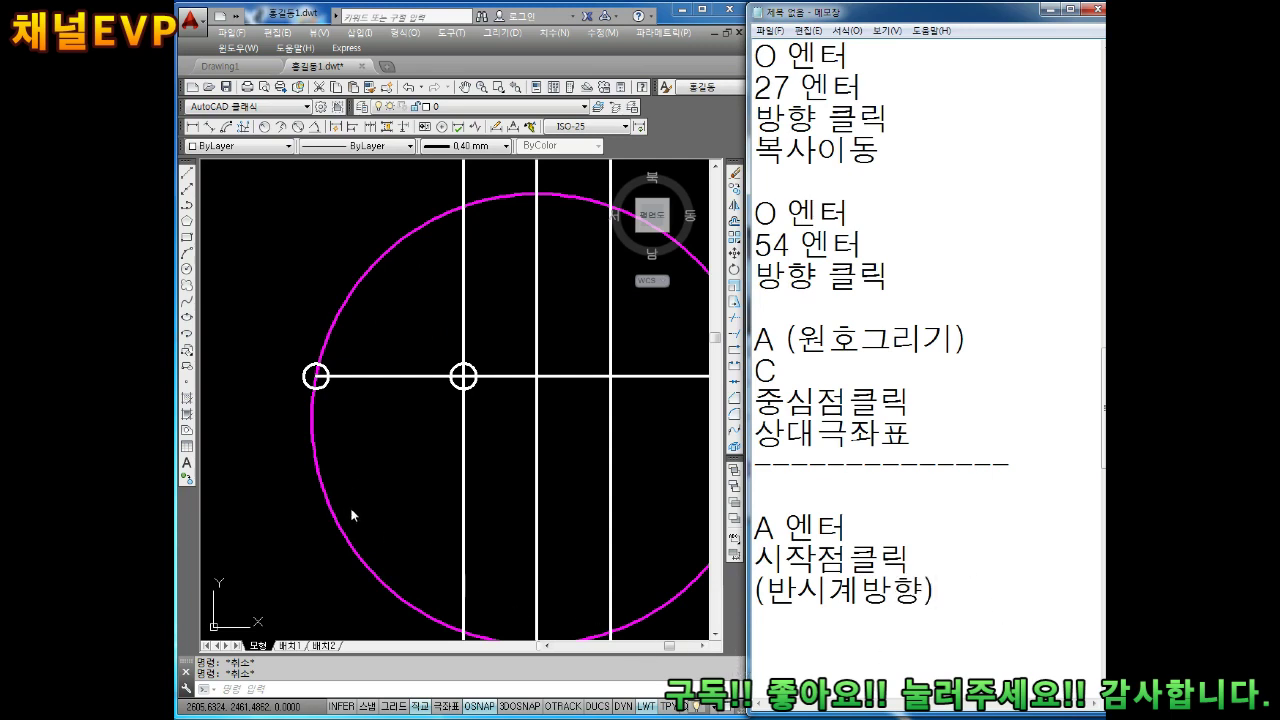
click(429, 375)
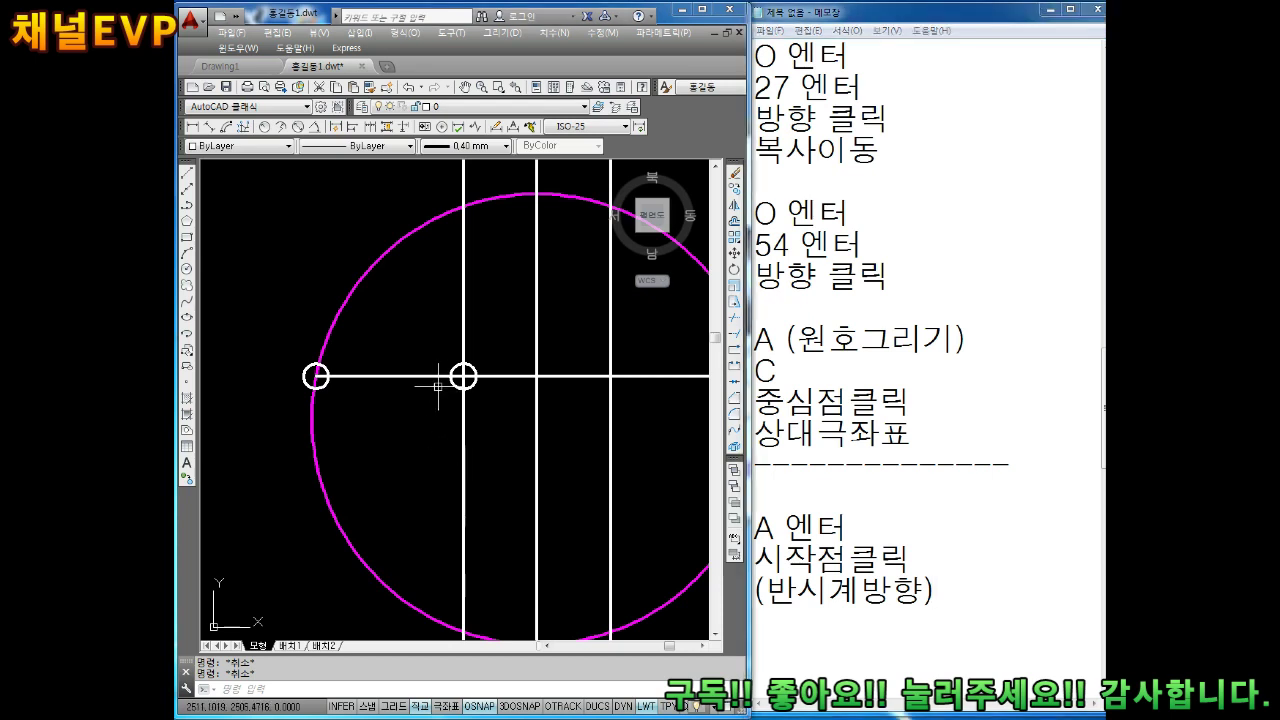
Step: Draw a trial three-point arc above the centre marker inside the circle
text(a)
key(Return)
scroll(433, 376, up, 3)
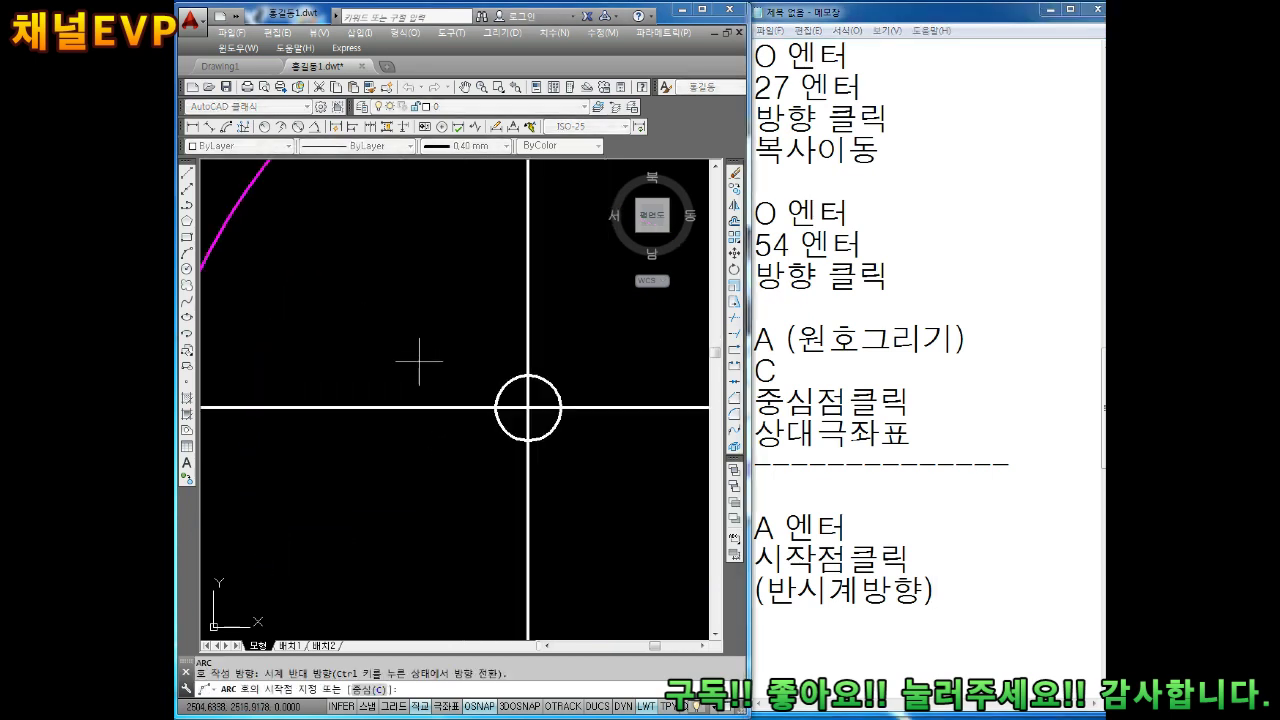
click(501, 353)
click(365, 251)
click(233, 314)
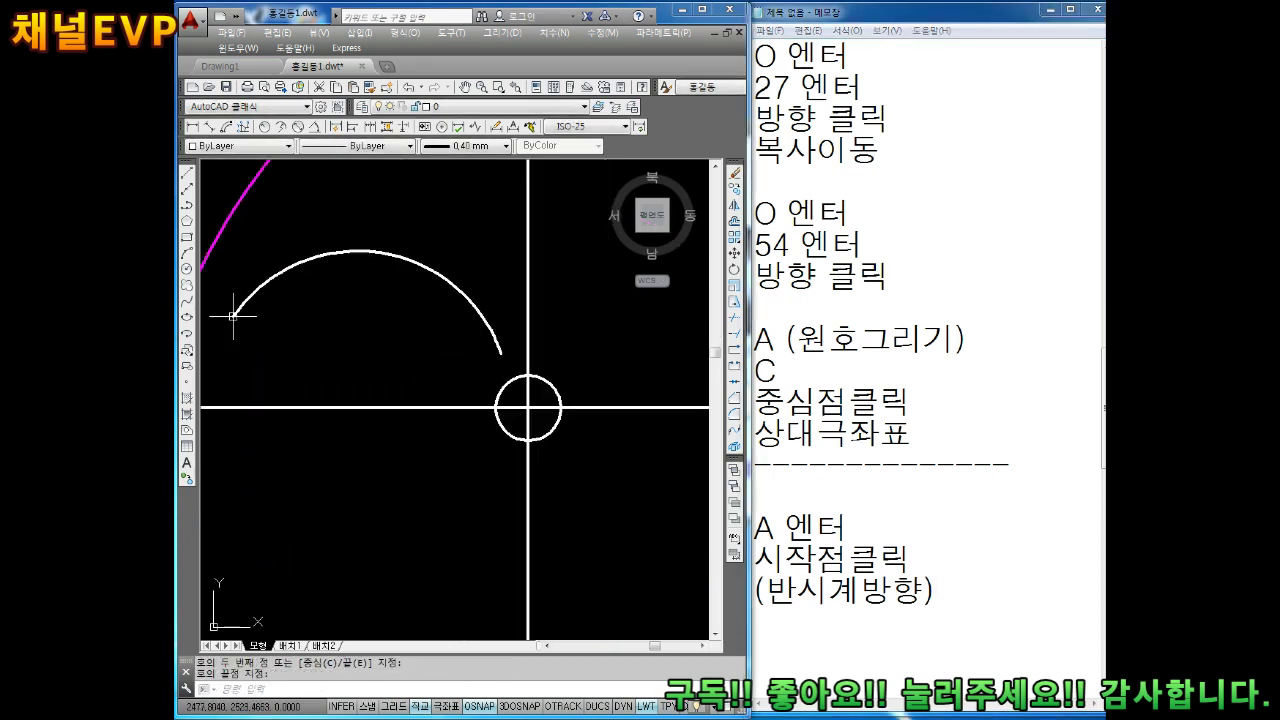
scroll(290, 320, down, 3)
scroll(290, 300, up, 1)
scroll(400, 330, up, 1)
Step: Erase the marker circle on the canopy edge and the trial white arc
middle_drag(476, 328, 479, 329)
key(Escape)
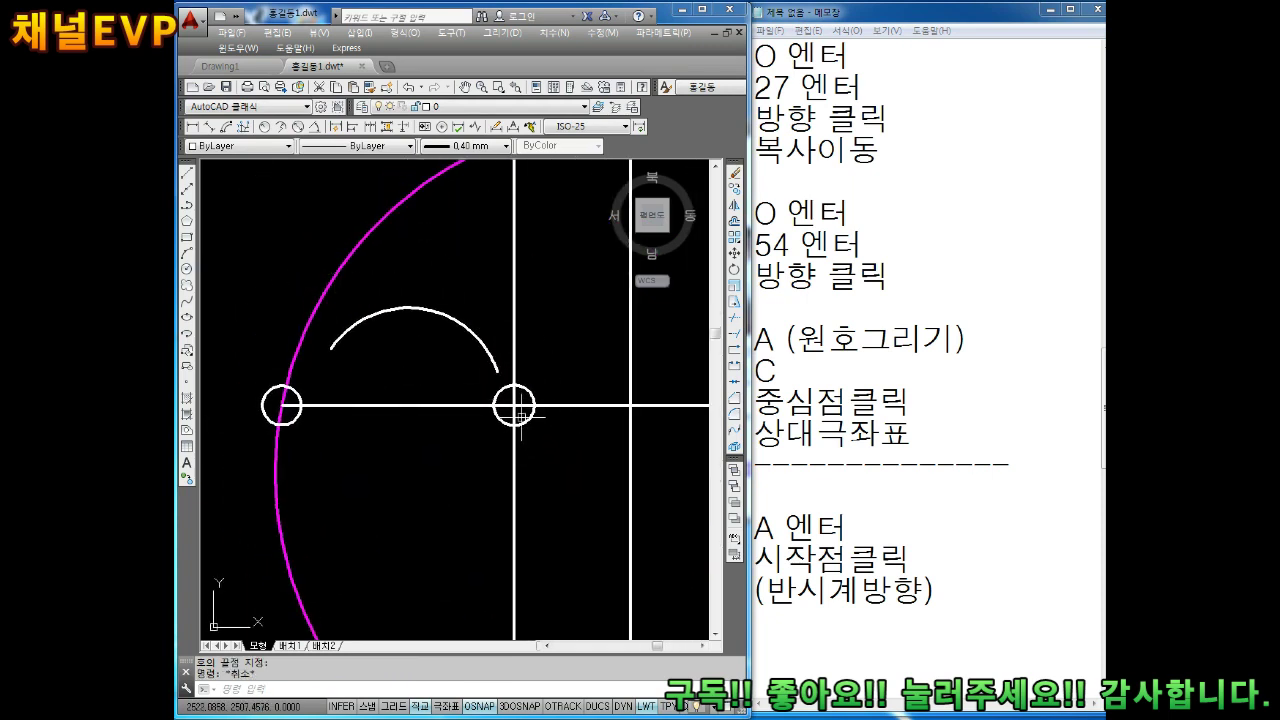
key(Escape)
click(303, 399)
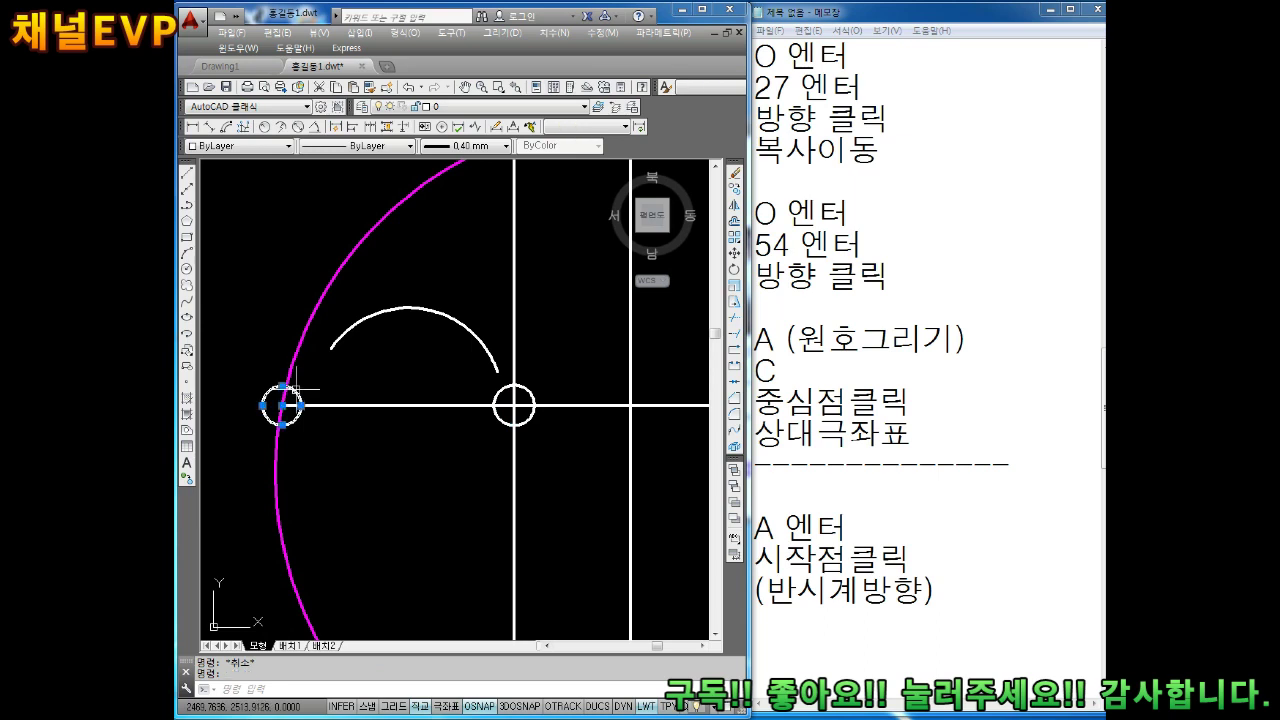
key(Delete)
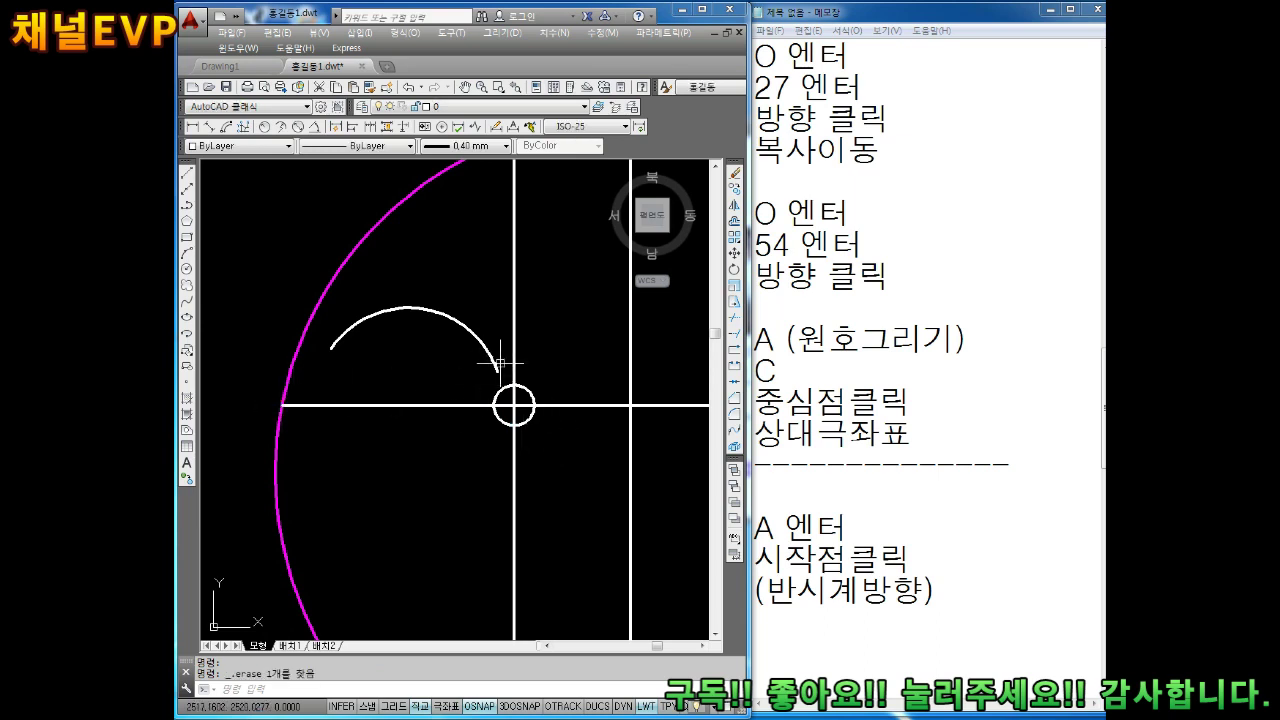
key(Escape)
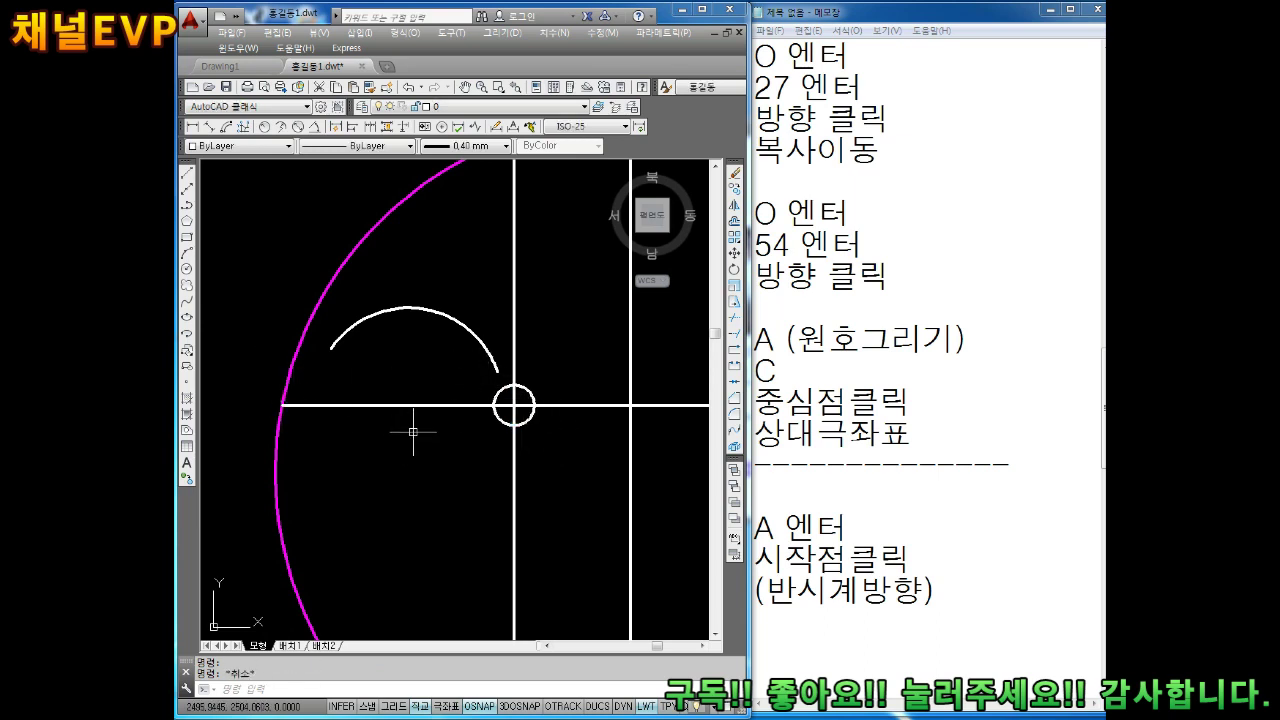
scroll(440, 415, down, 3)
click(456, 364)
key(Delete)
key(alt+Tab)
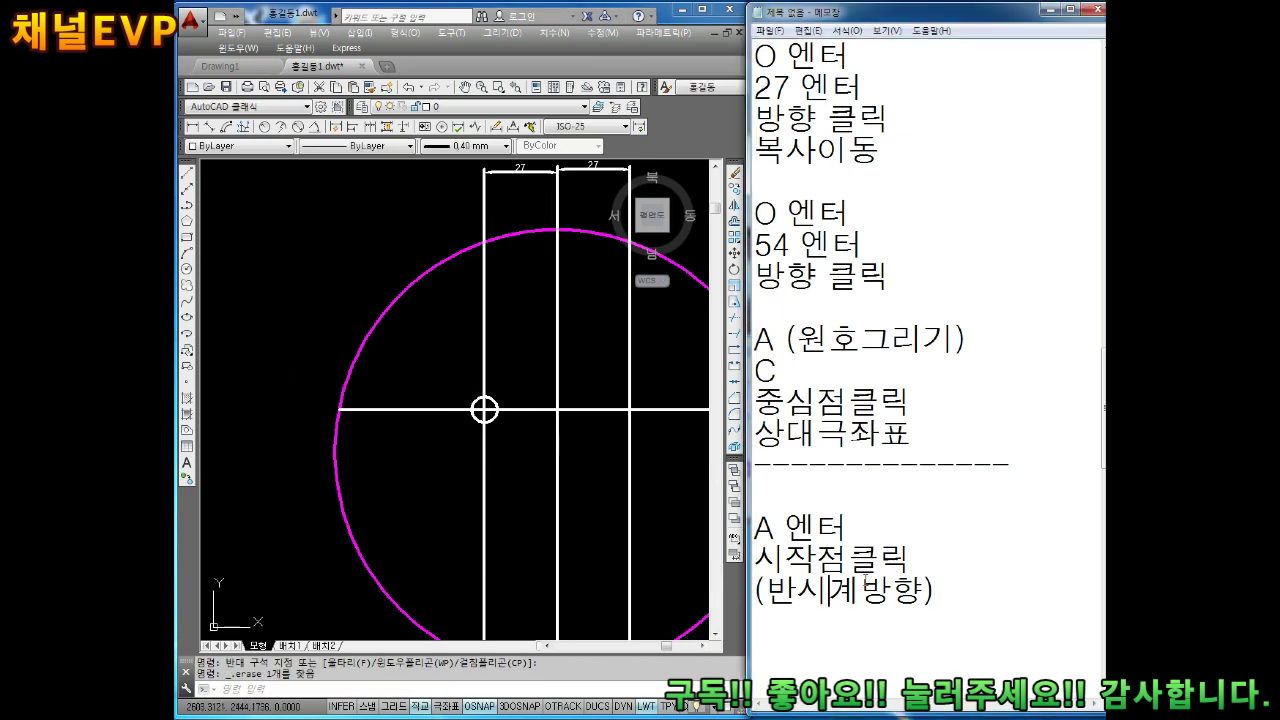
Step: Split '시작점 클릭' into two words and add an 'E 엔터' line
click(960, 591)
key(Return)
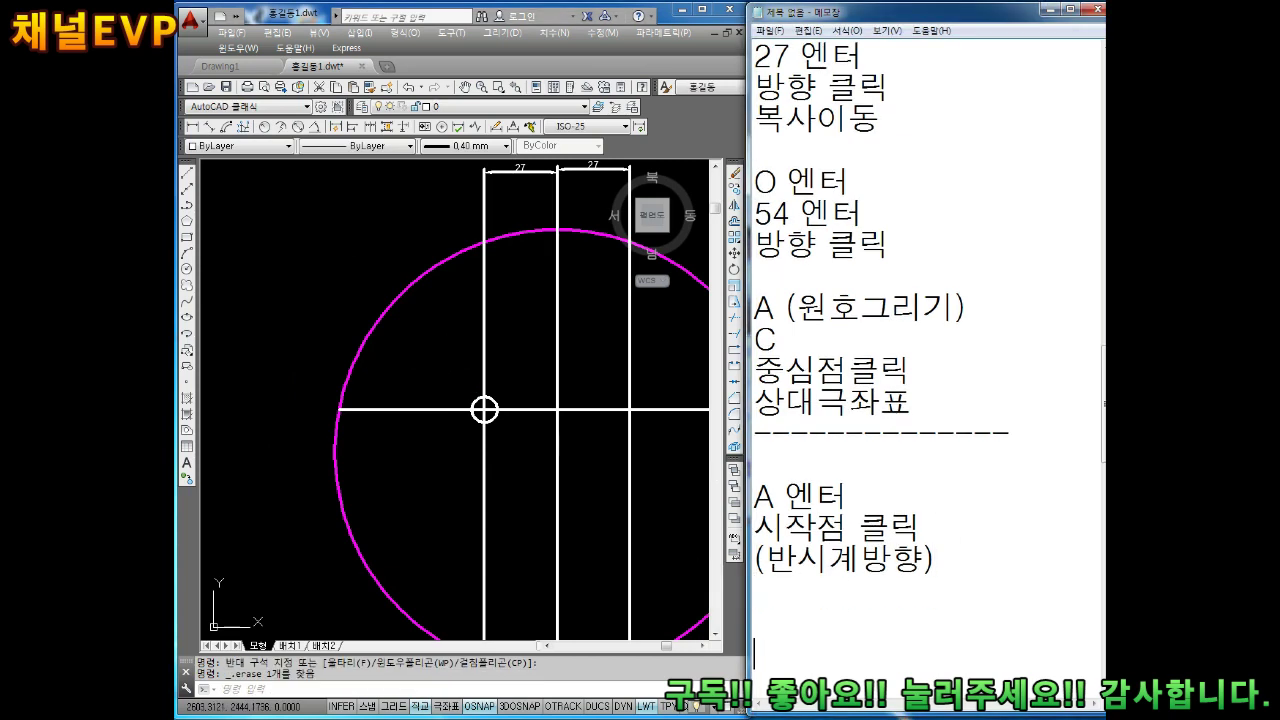
key(Return)
key(Return)
key(Return)
Step: Add '끝점 클릭' and, after a blank line, '33 엔터' to the notes
key(Return)
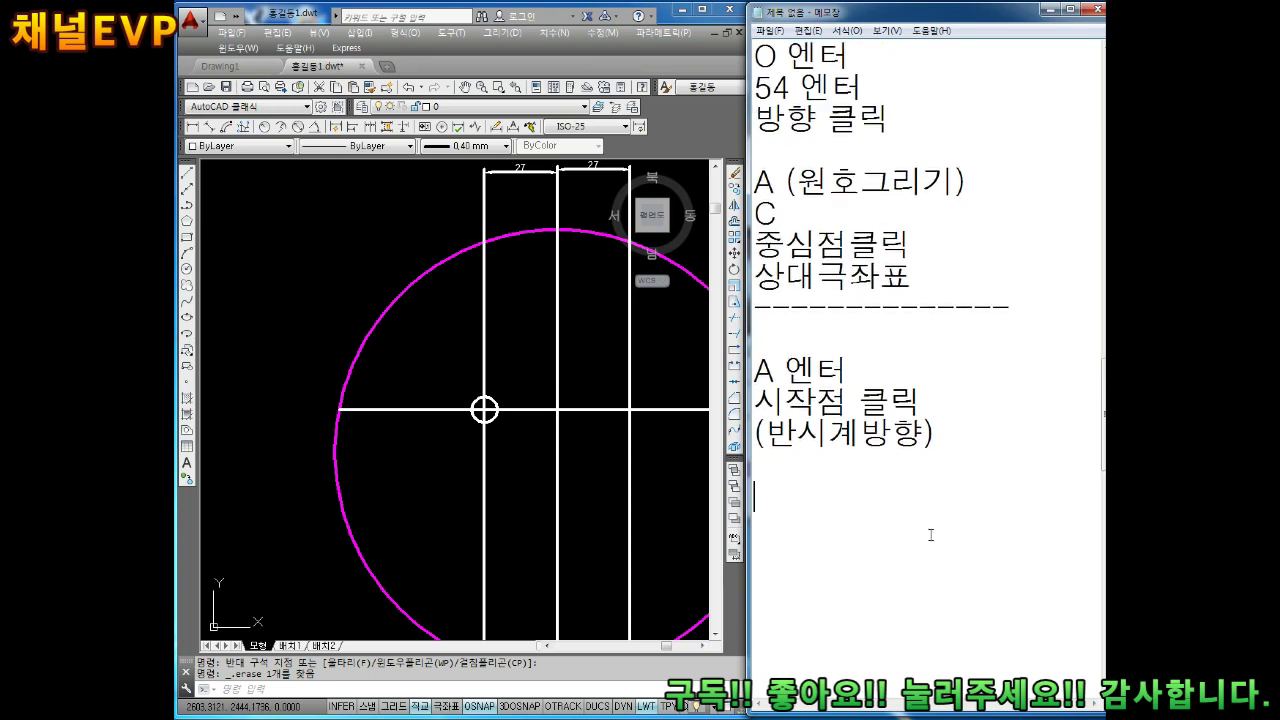
text(티 dp)
key(BackSpace)
key(BackSpace)
key(BackSpace)
text(엔ㅌㅓ)
key(Return)
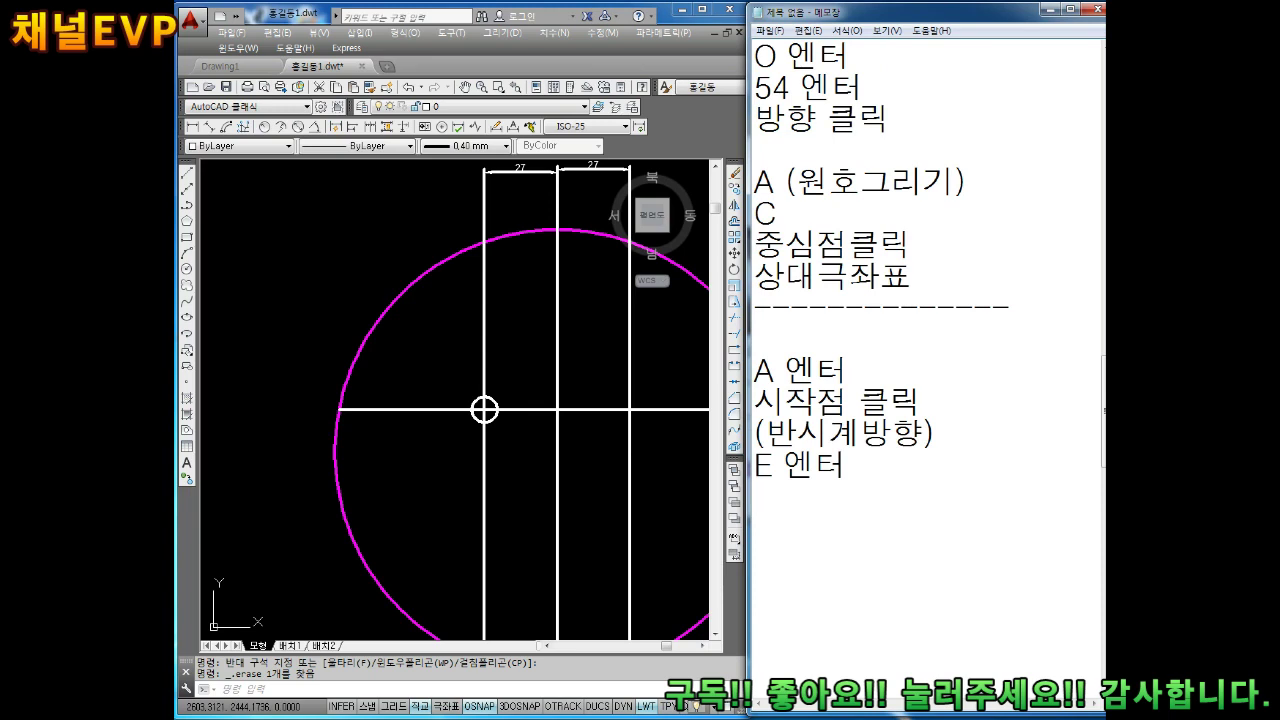
text(끝 ㅈ)
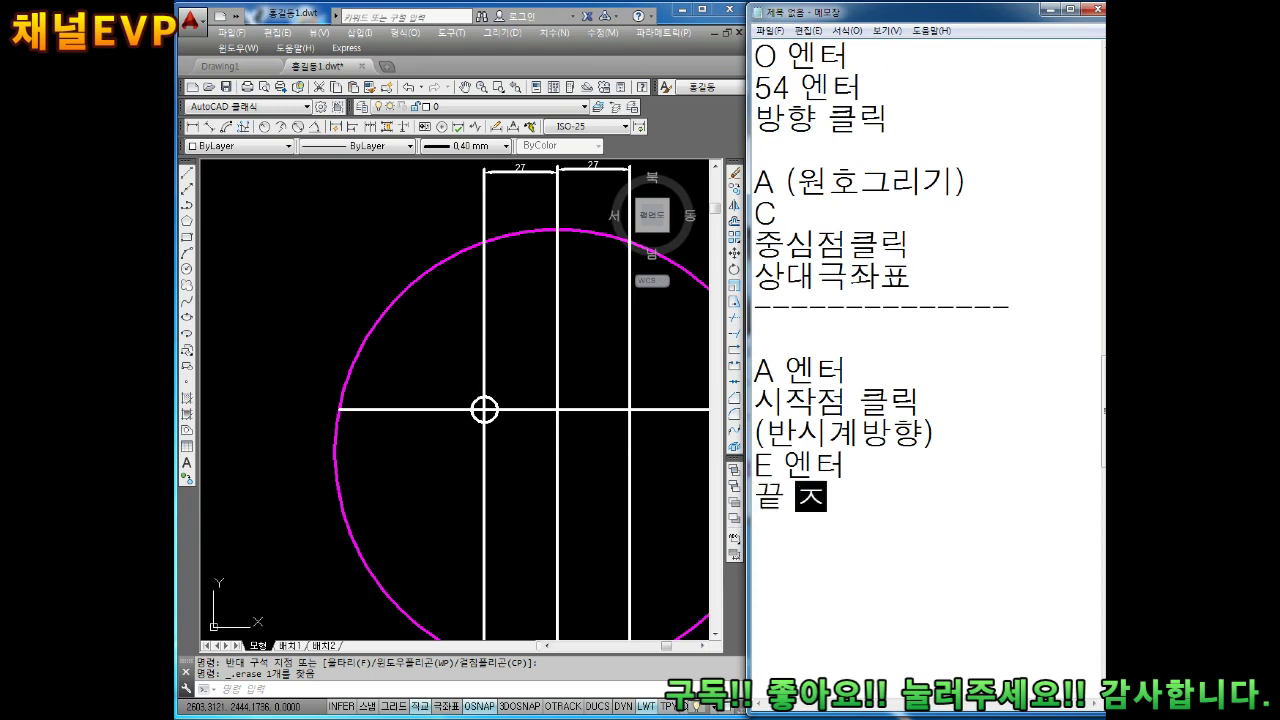
text(ㅓㅁ ㅋㅡㄹ리ㄱ)
key(Return)
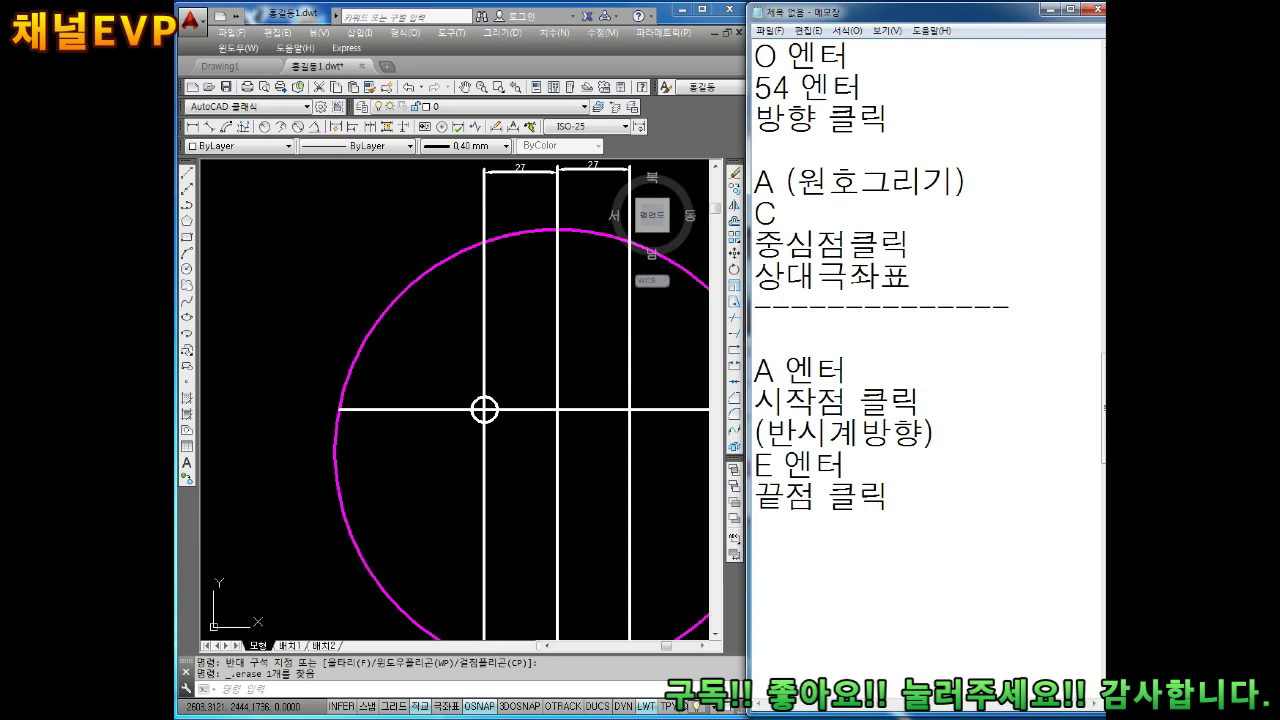
text(33)
text( 엔터)
key(Return)
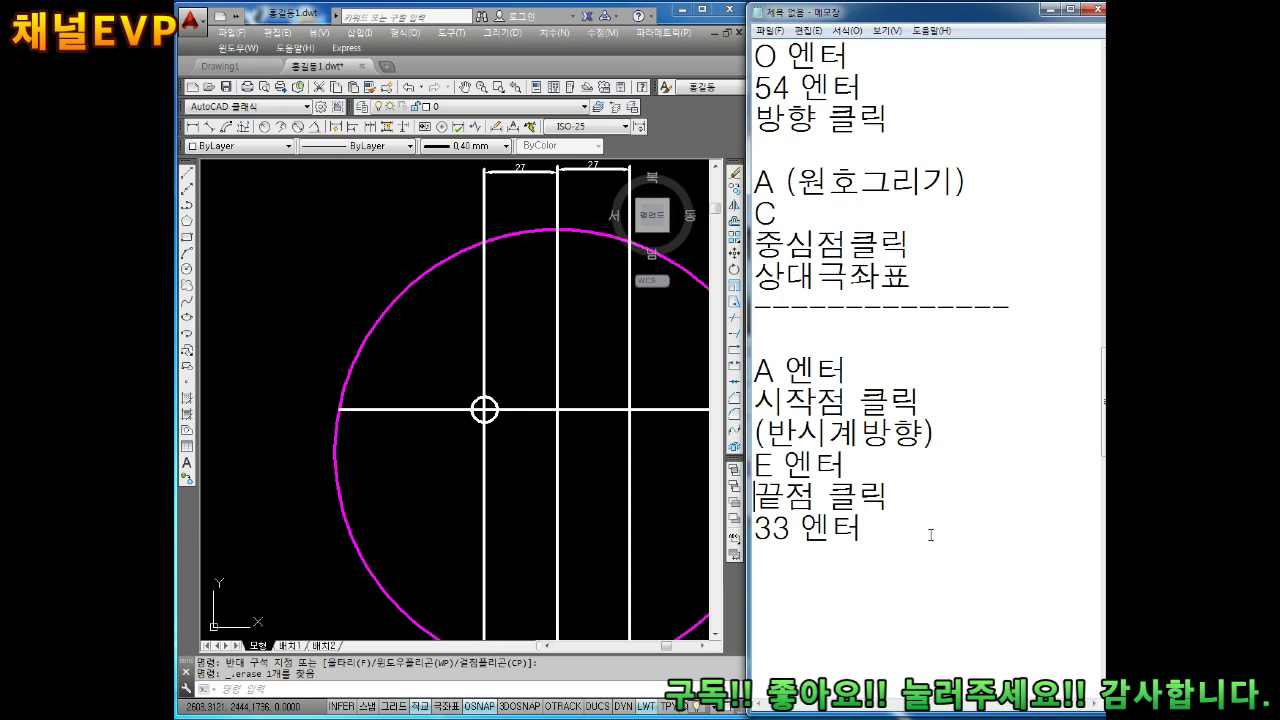
key(Return)
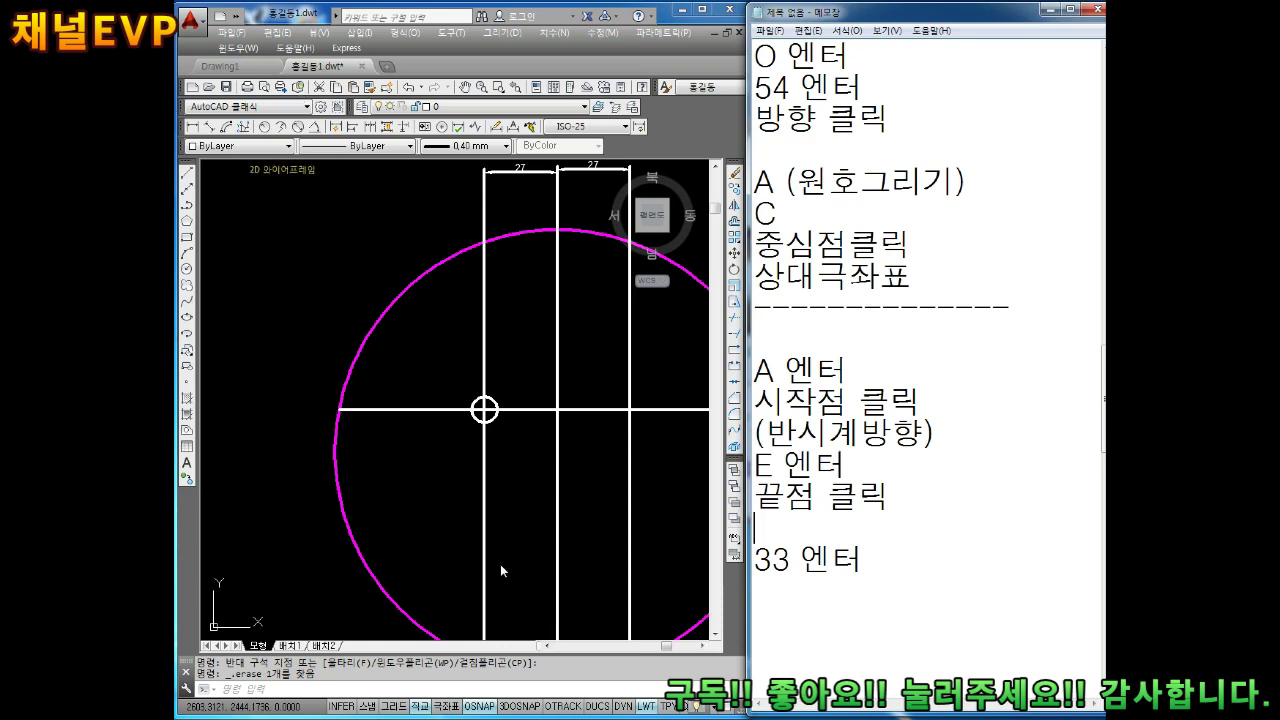
middle_drag(449, 406, 468, 422)
key(Escape)
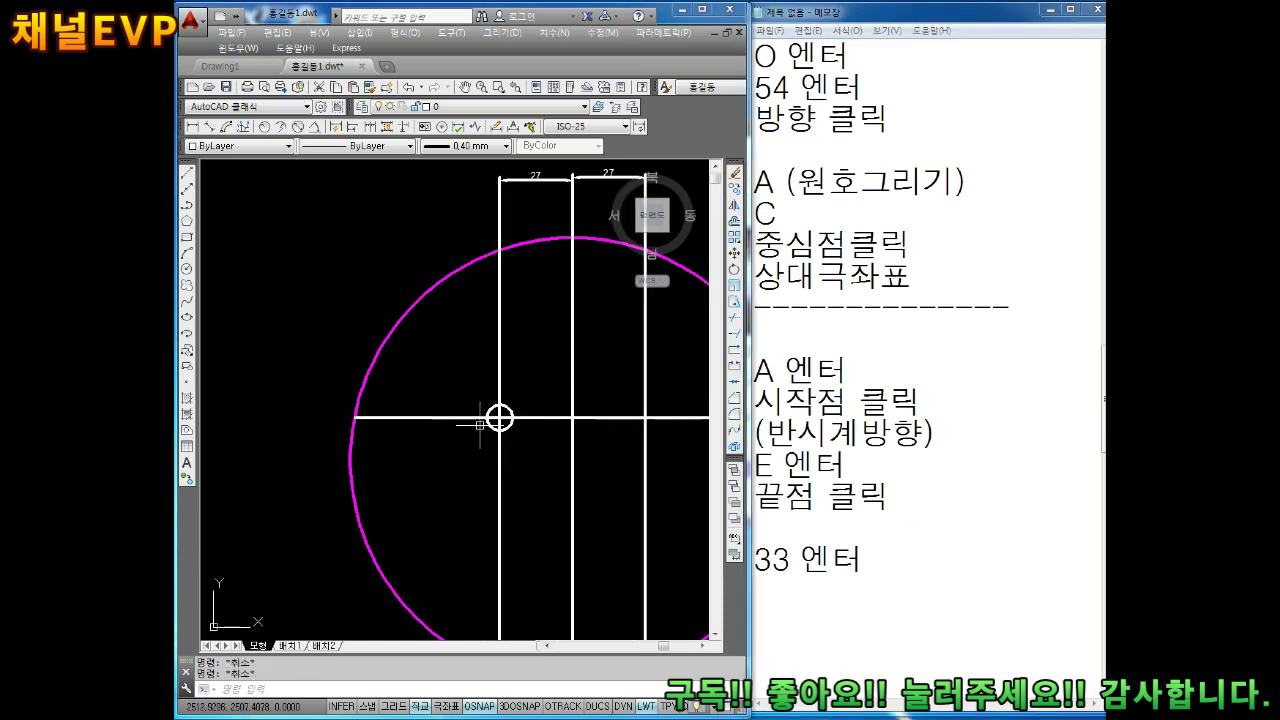
Step: Start an arc at the centre marker with its end point at the canopy's left edge
text(a)
key(Return)
scroll(438, 405, up, 2)
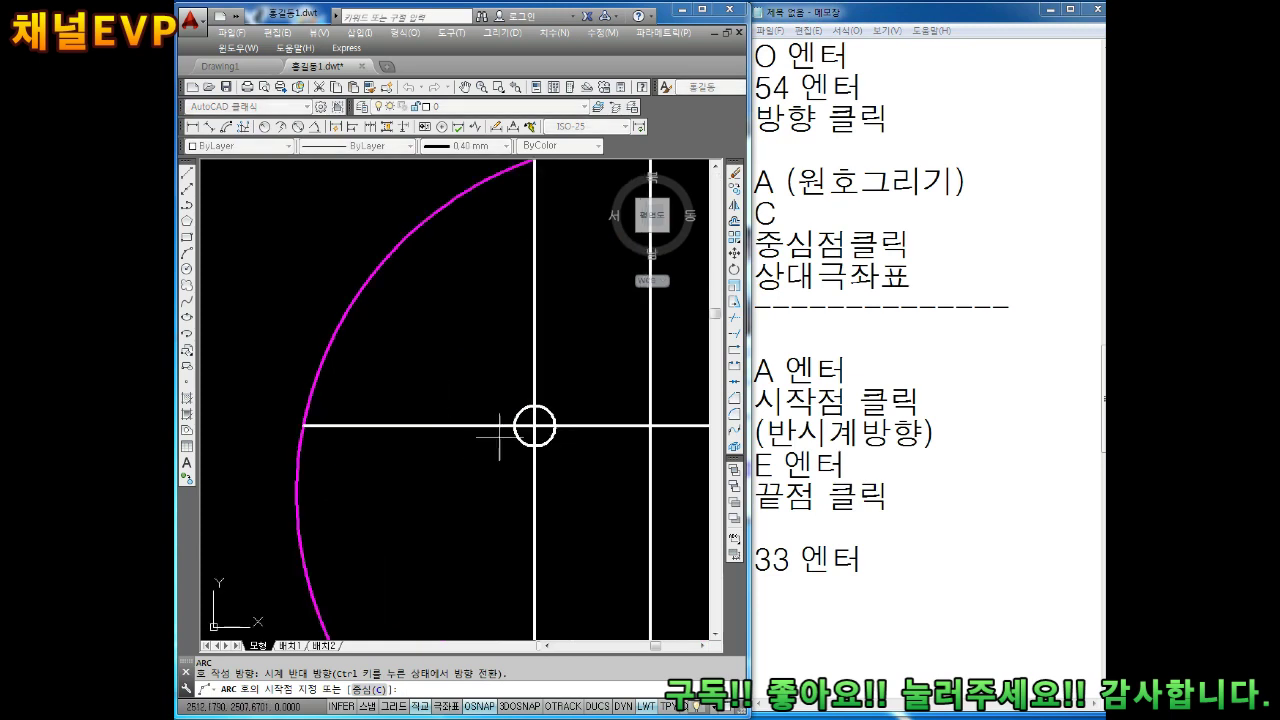
click(545, 432)
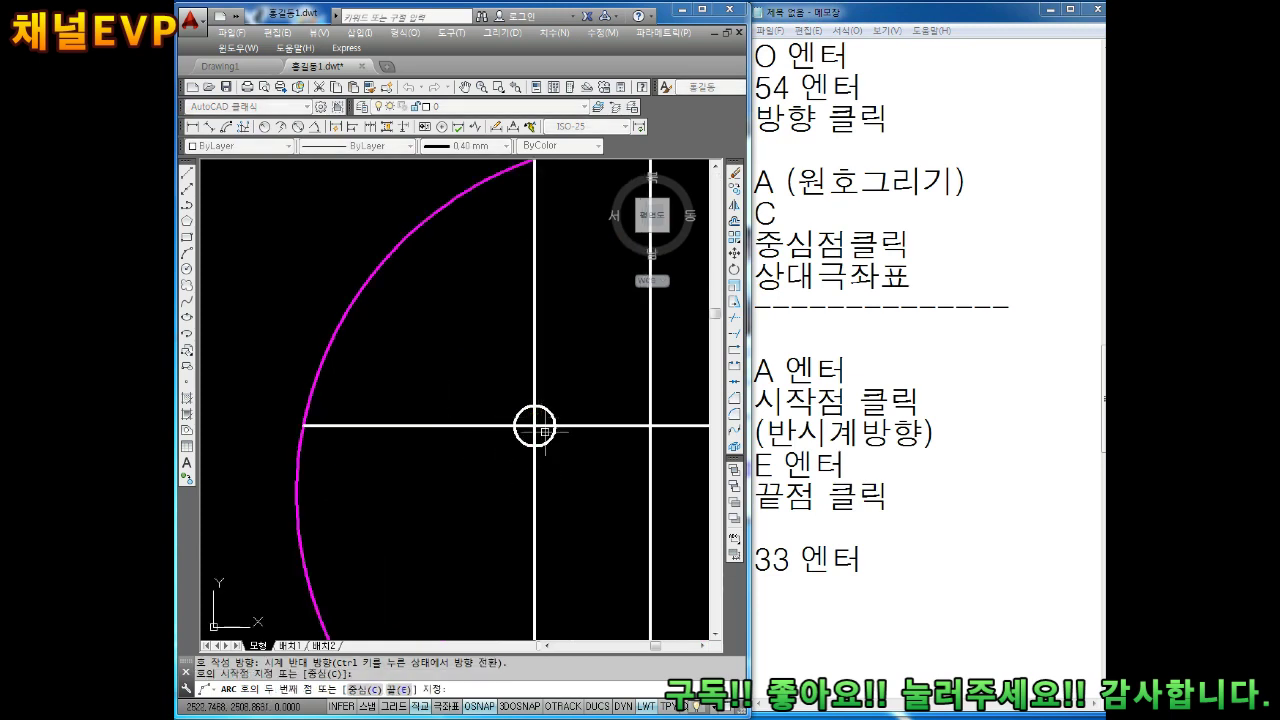
key(Escape)
key(Return)
click(534, 426)
text(e)
key(Return)
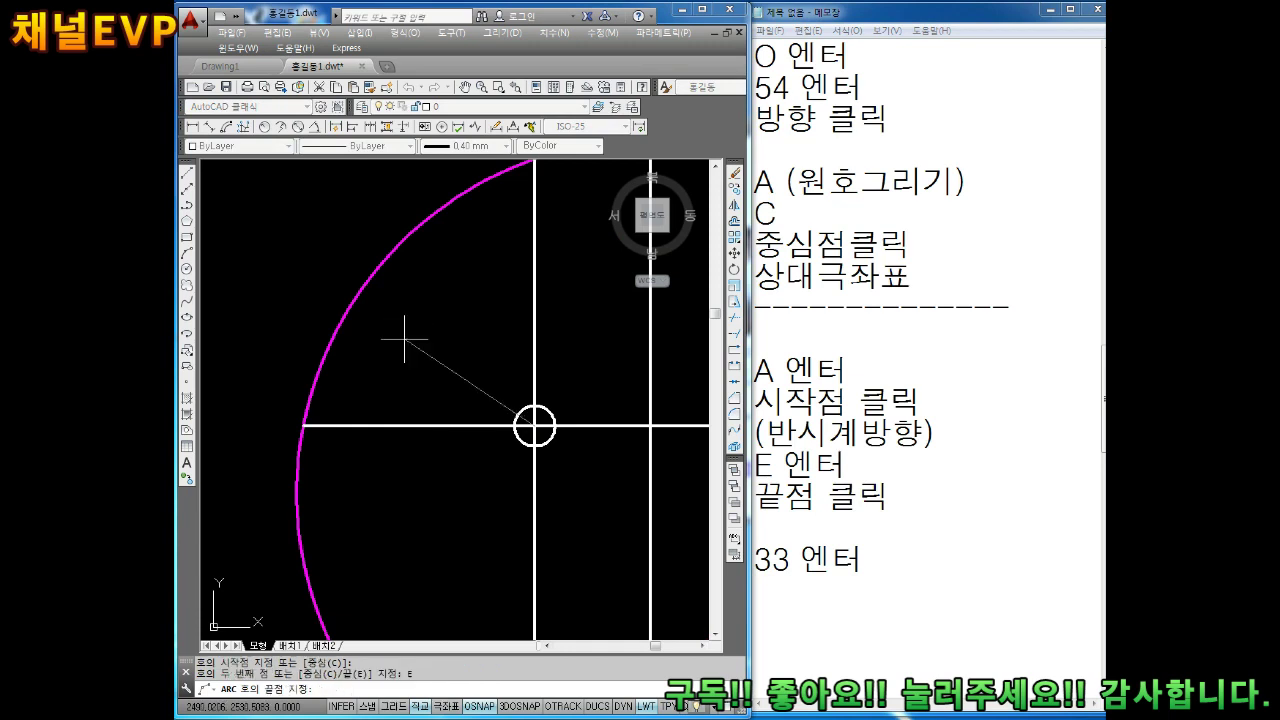
click(316, 428)
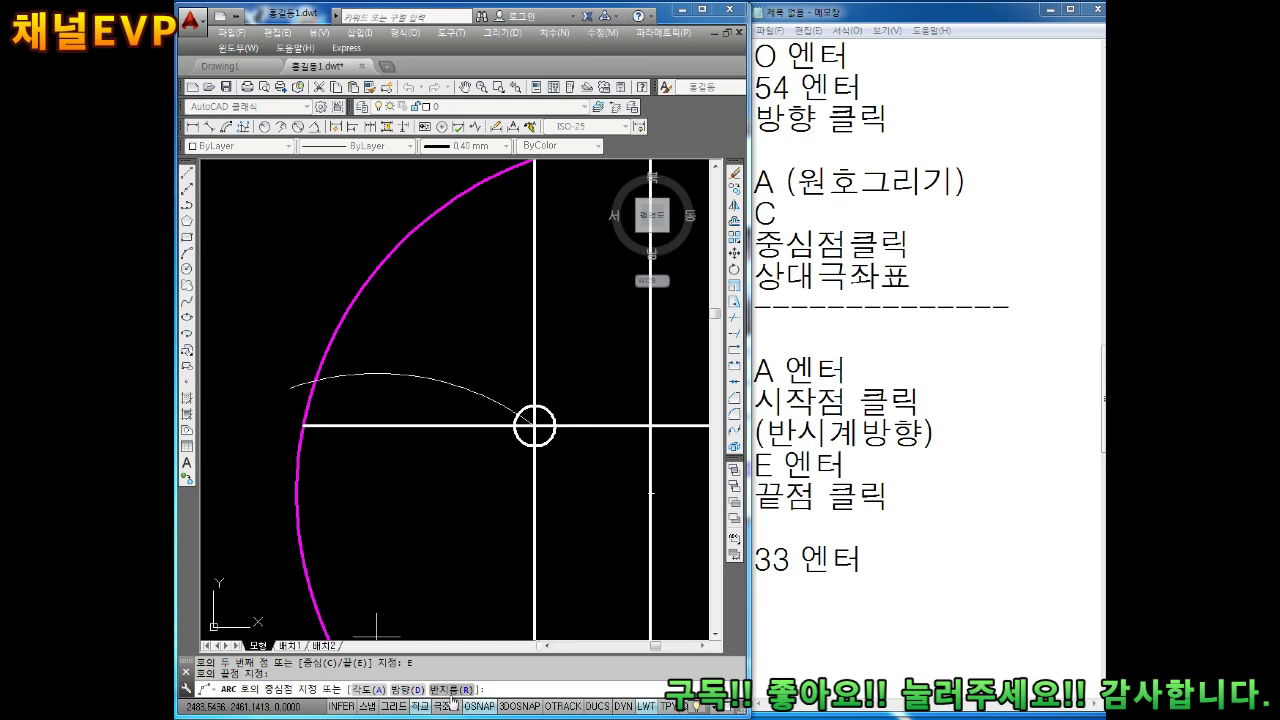
Step: Add the 'R 엔터' step to the arc notes in Notepad
click(789, 527)
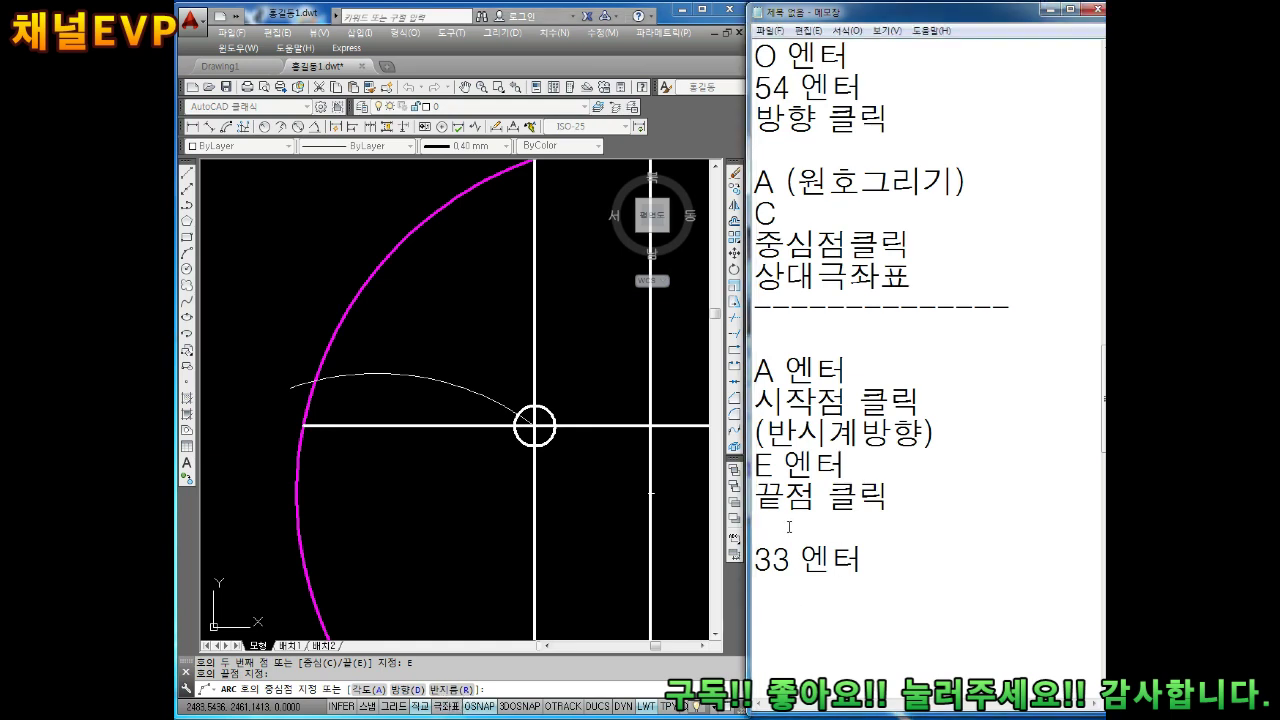
text(RDP)
key(BackSpace)
key(BackSpace)
text(엔터)
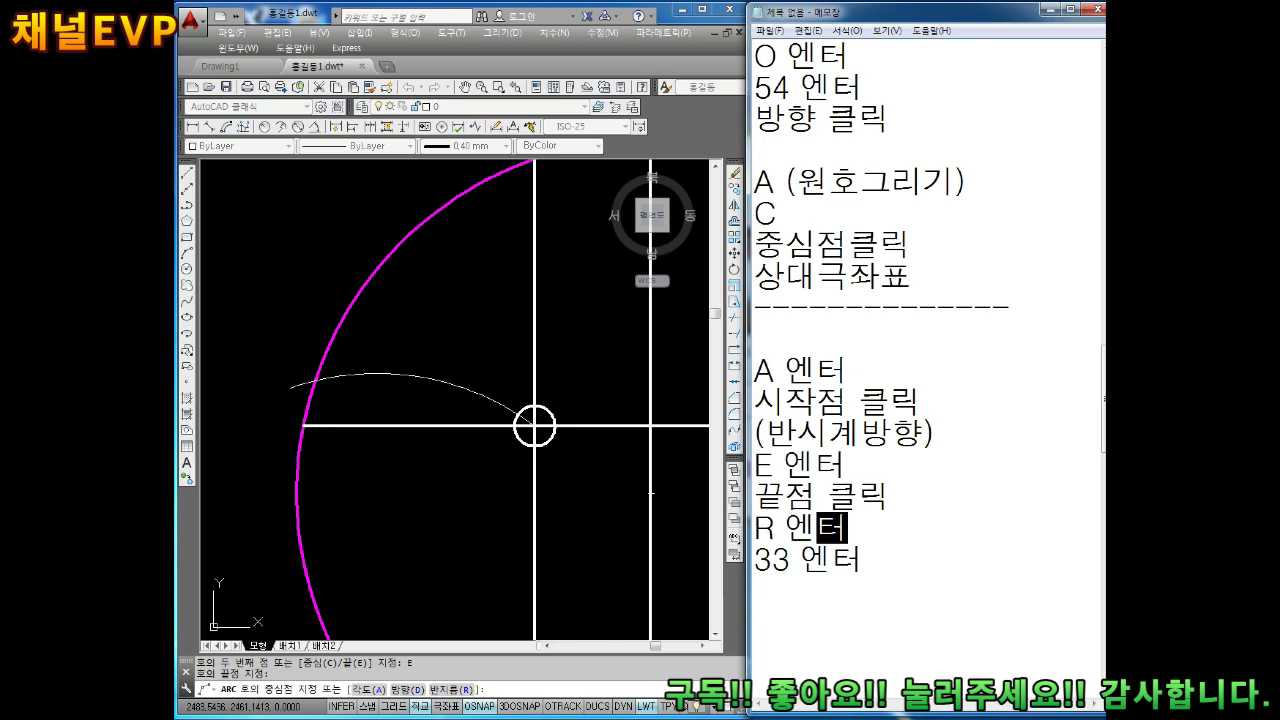
key(Down)
key(Down)
key(Return)
key(Return)
key(Return)
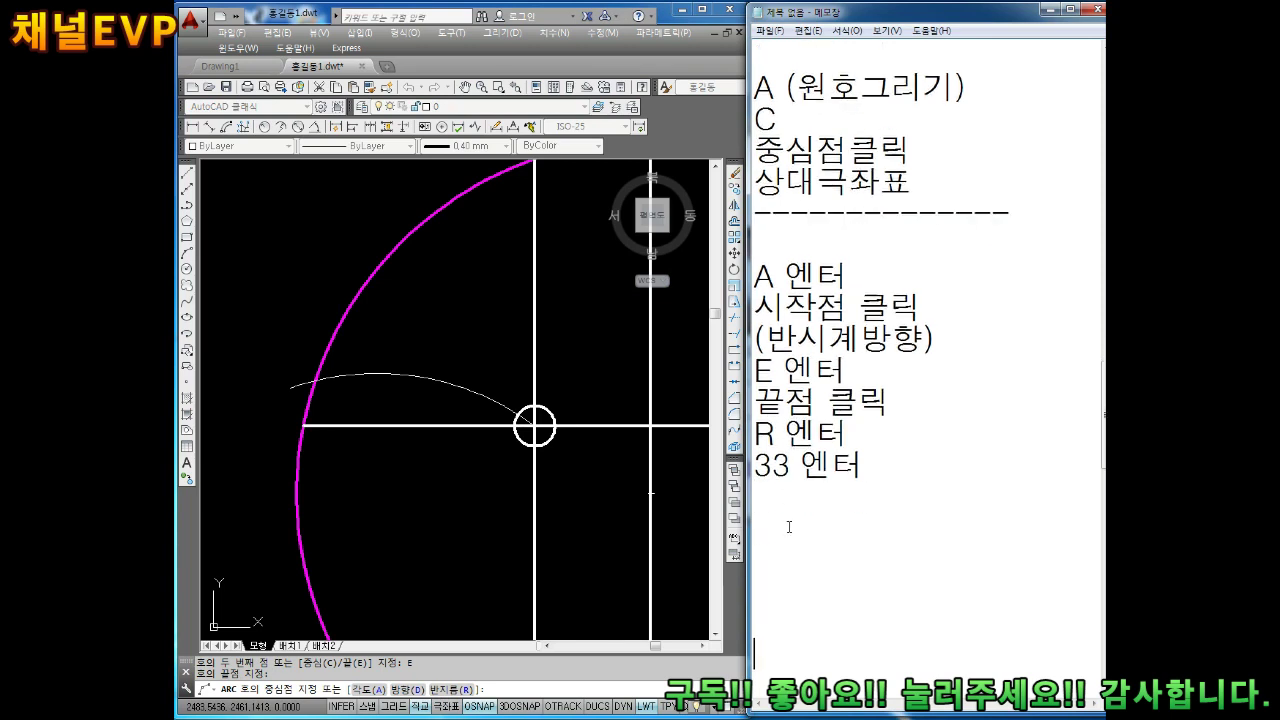
Step: Finish the arc with a radius of 33
click(503, 690)
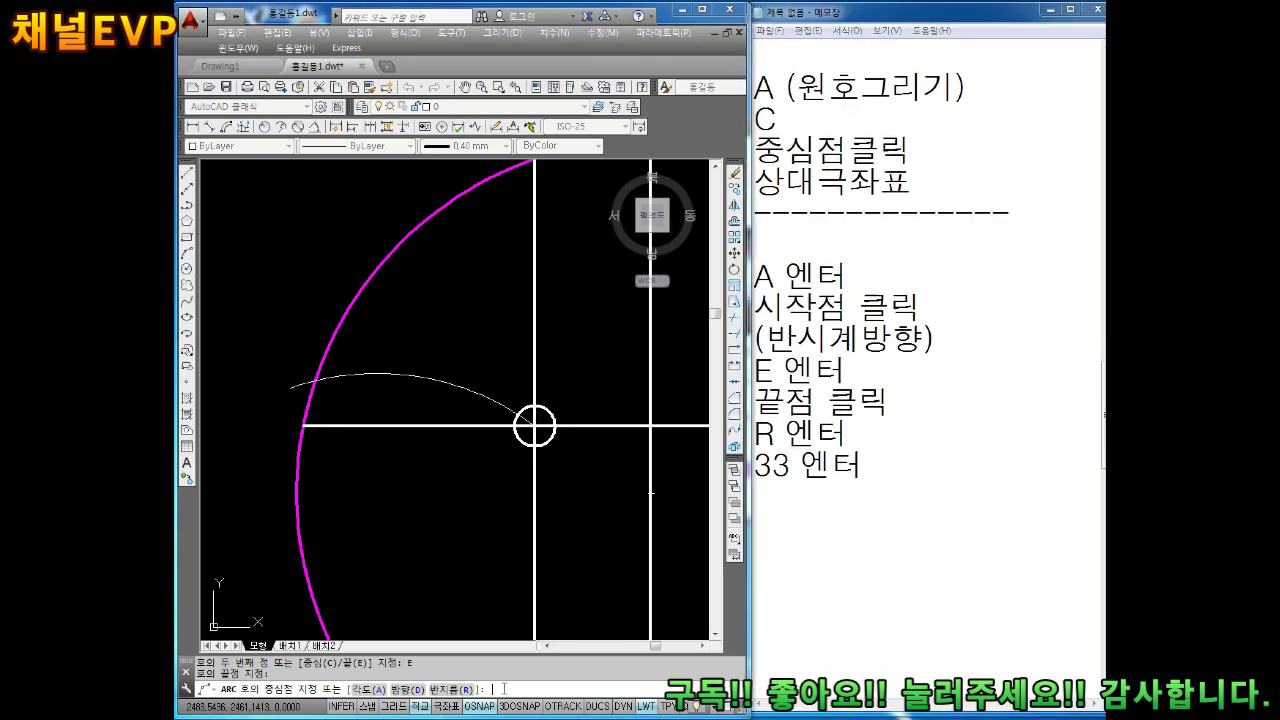
text(R)
key(Return)
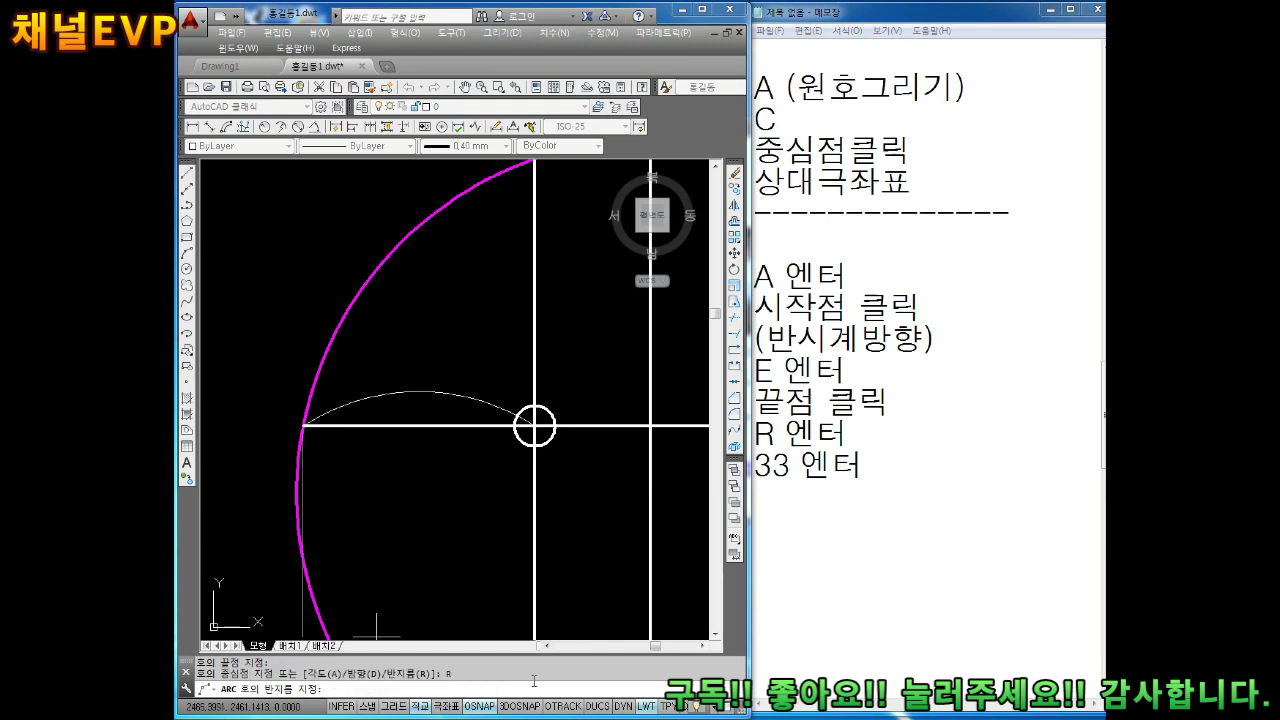
text(33)
key(Return)
key(Escape)
key(Escape)
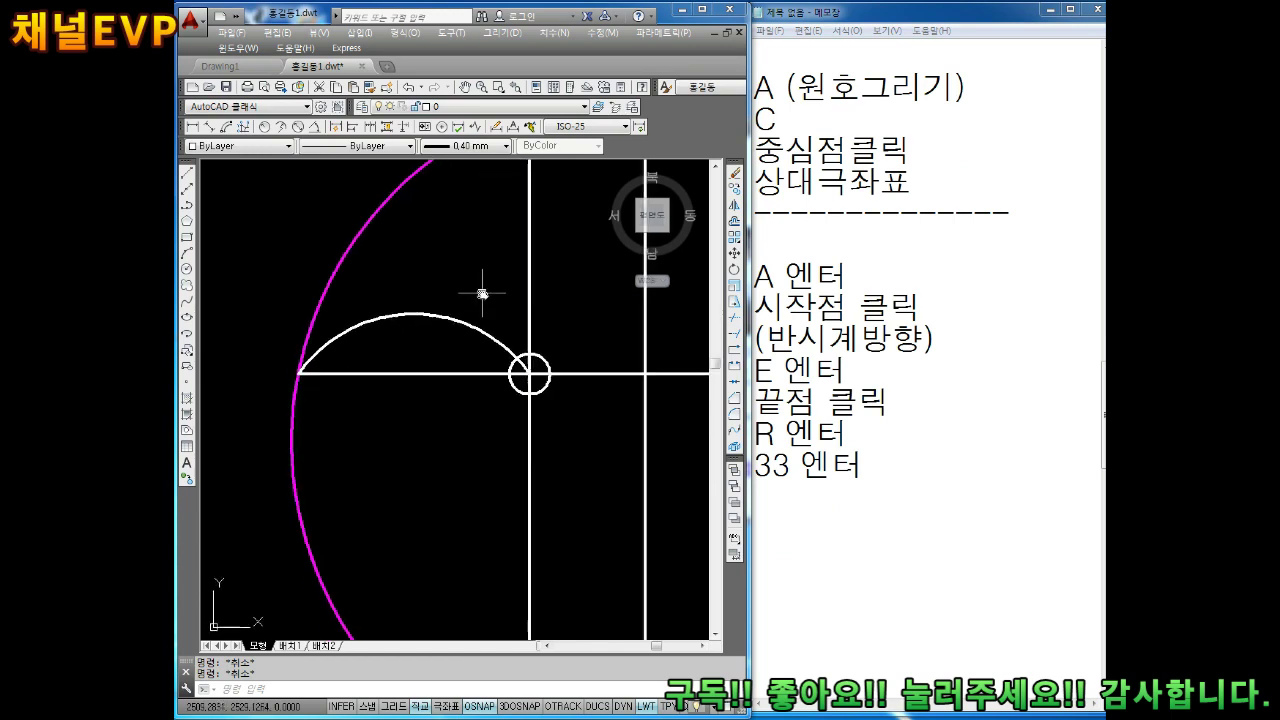
middle_drag(475, 357, 470, 305)
scroll(634, 477, down, 1)
Step: Type the note 'CP 2개 복사이동' on a new line below '33 엔터' in Notepad
scroll(614, 508, down, 2)
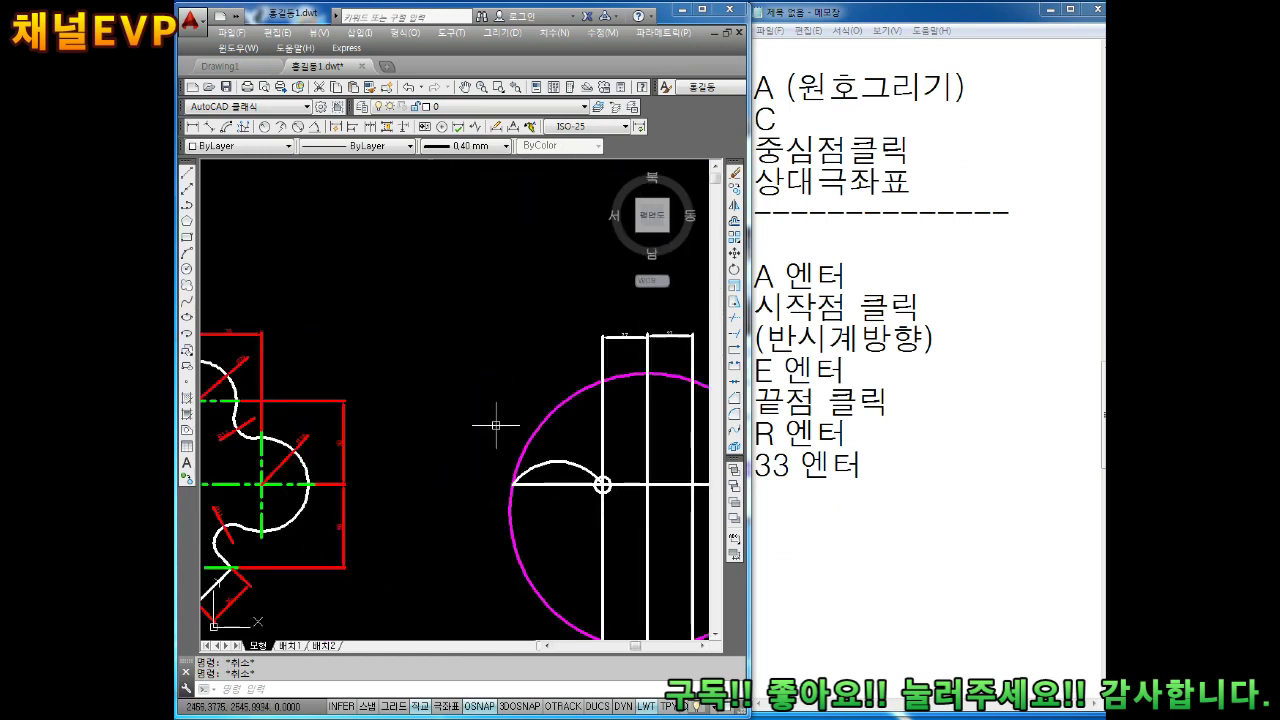
scroll(491, 423, up, 1)
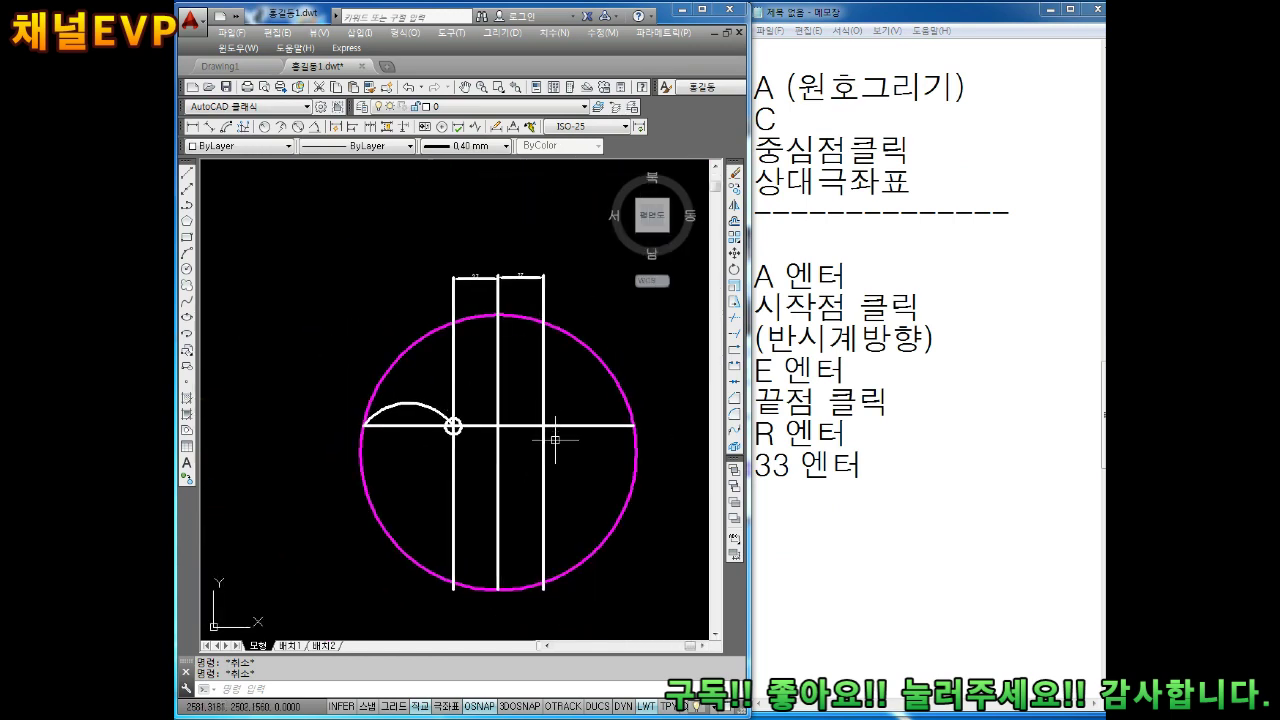
scroll(530, 422, up, 2)
click(817, 521)
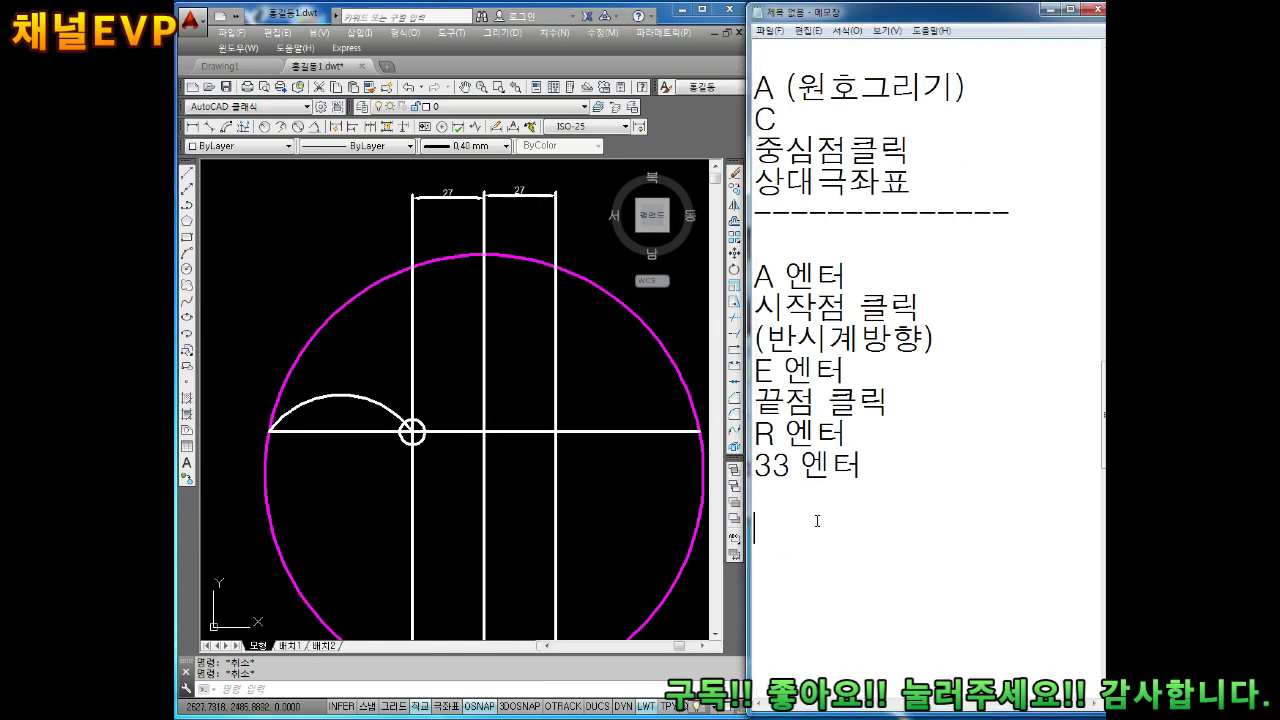
text(CP)
text( 2RO)
key(BackSpace)
key(BackSpace)
text(개)
text( 복시)
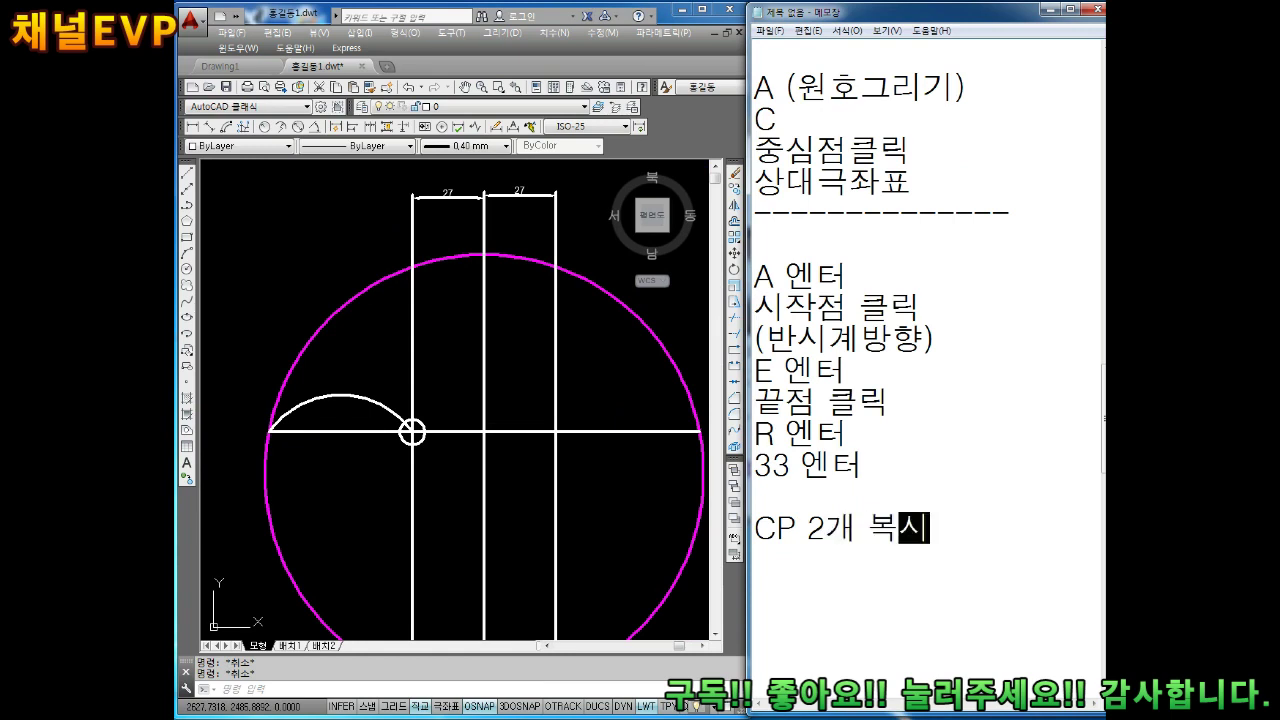
text(이동)
key(Return)
key(Return)
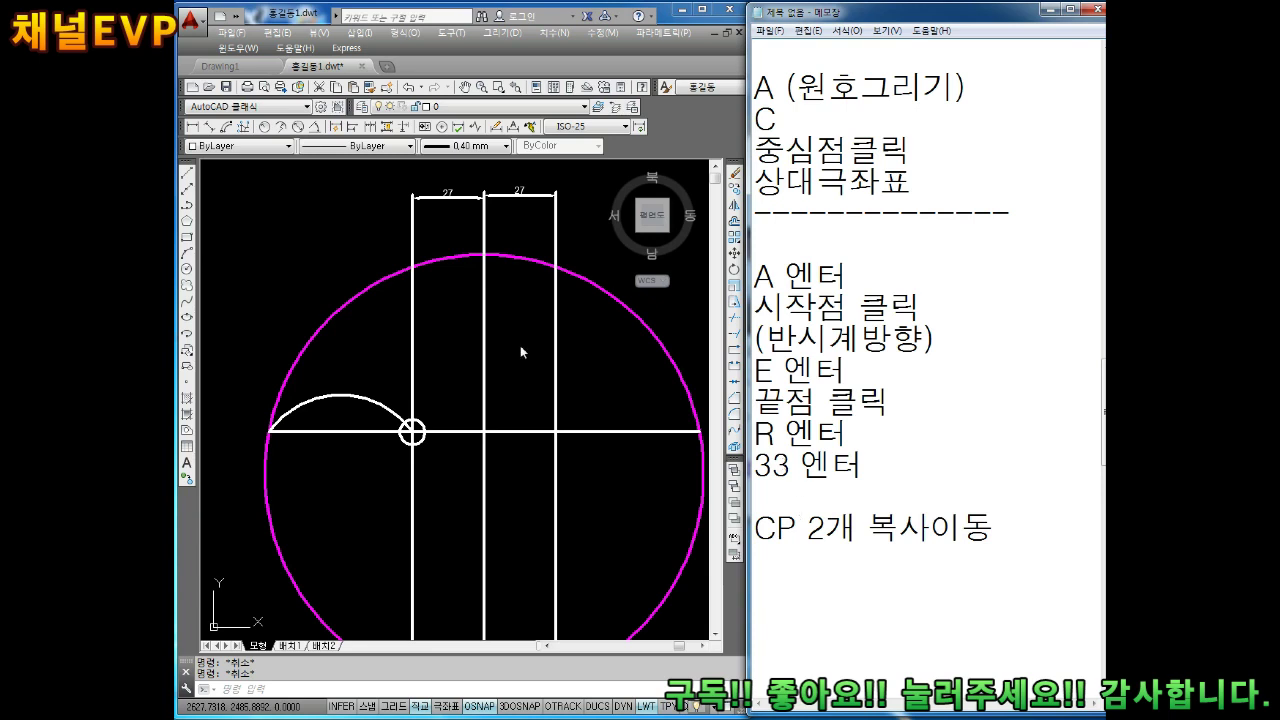
Step: Return to the AutoCAD drawing and cancel an accidental selection window
click(467, 485)
scroll(418, 420, up, 6)
click(417, 430)
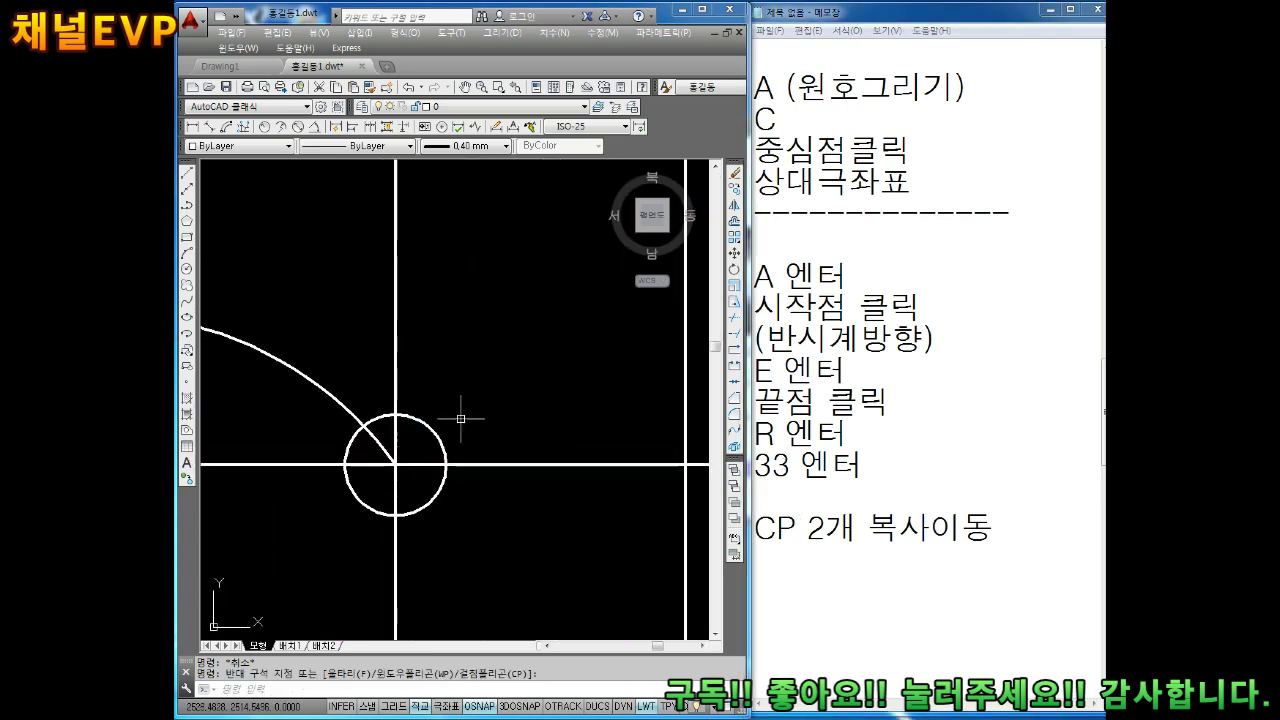
key(Escape)
scroll(428, 410, down, 3)
Step: With CO, place two copies of the R33 arc rightward along the circle's horizontal line
key(Escape)
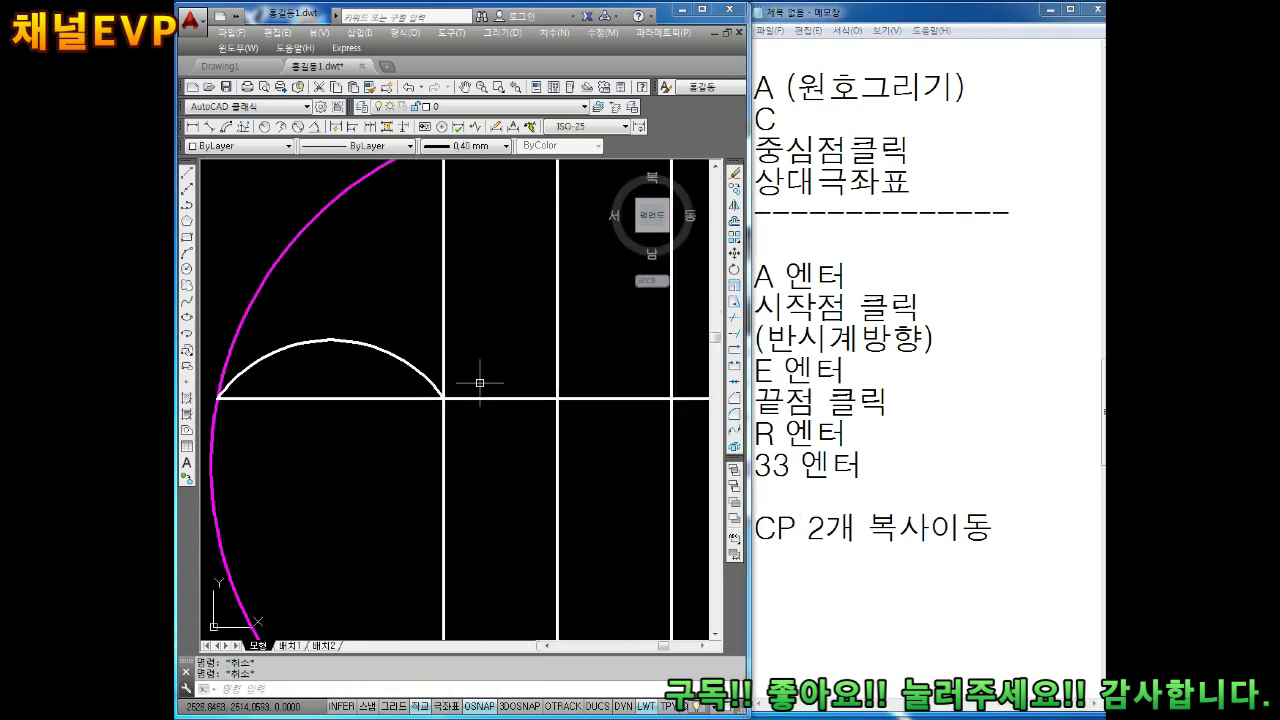
text(co)
key(Return)
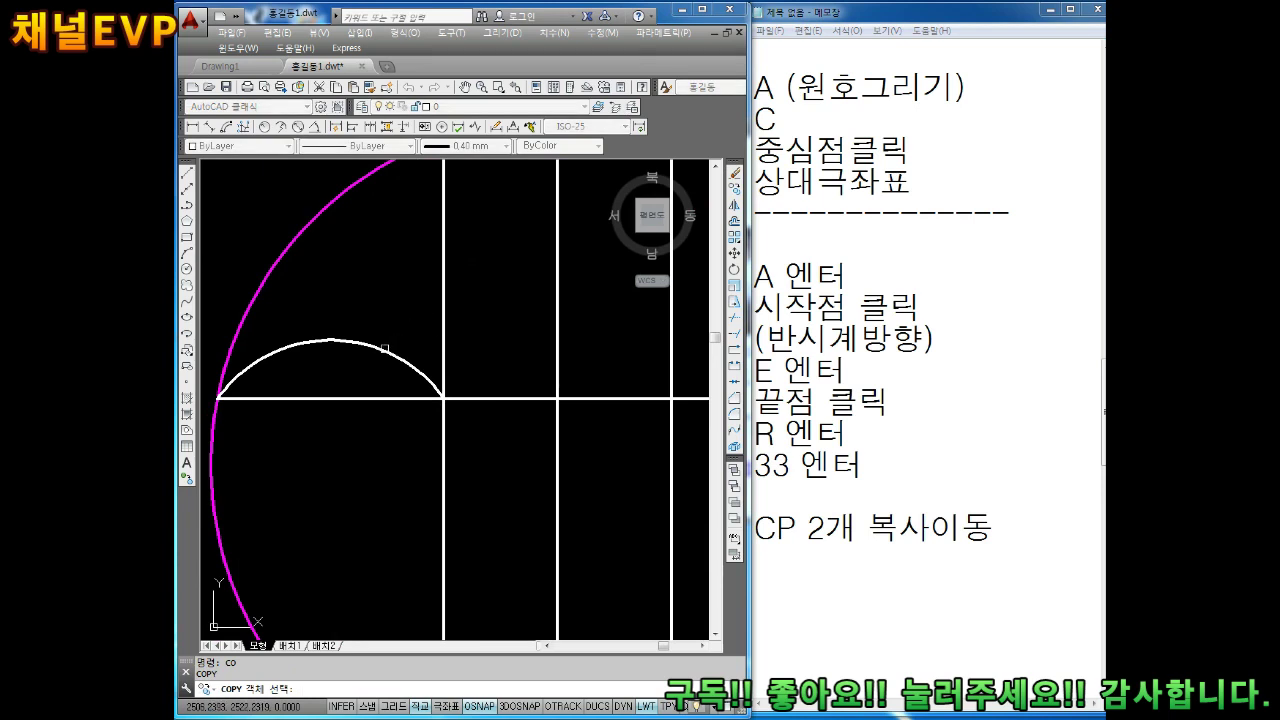
click(385, 348)
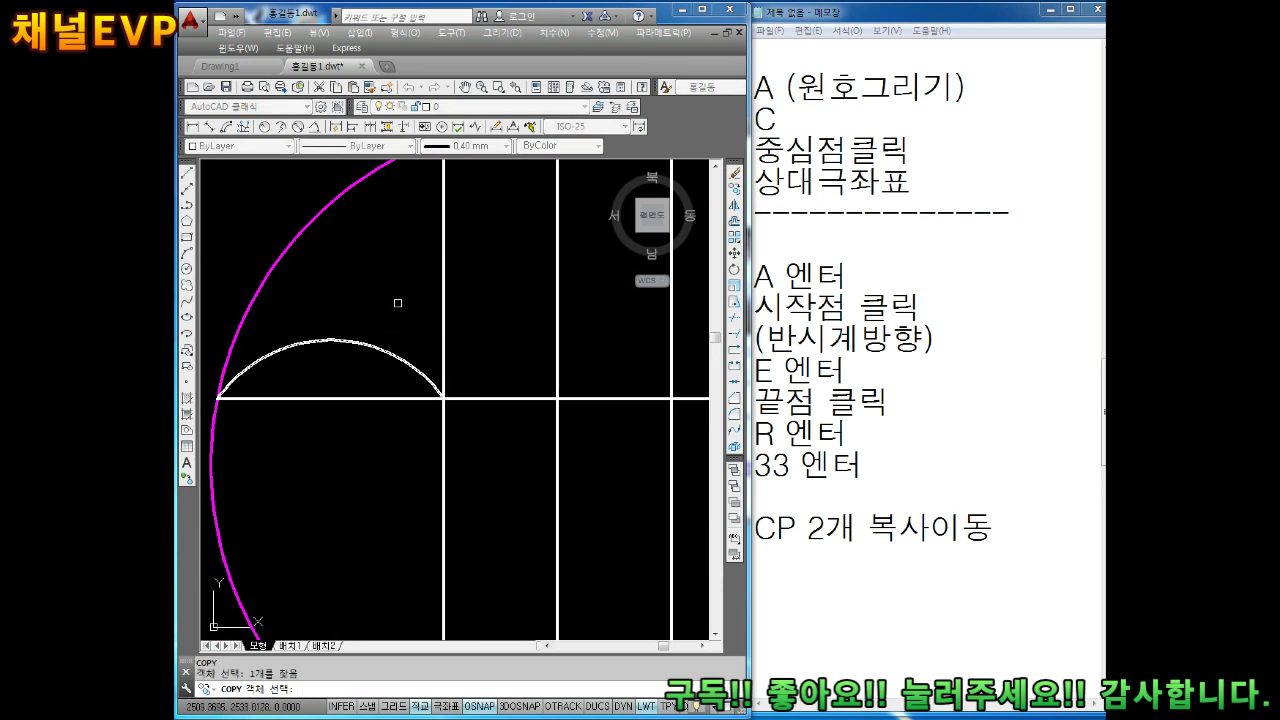
key(Return)
scroll(526, 371, down, 2)
scroll(494, 371, down, 2)
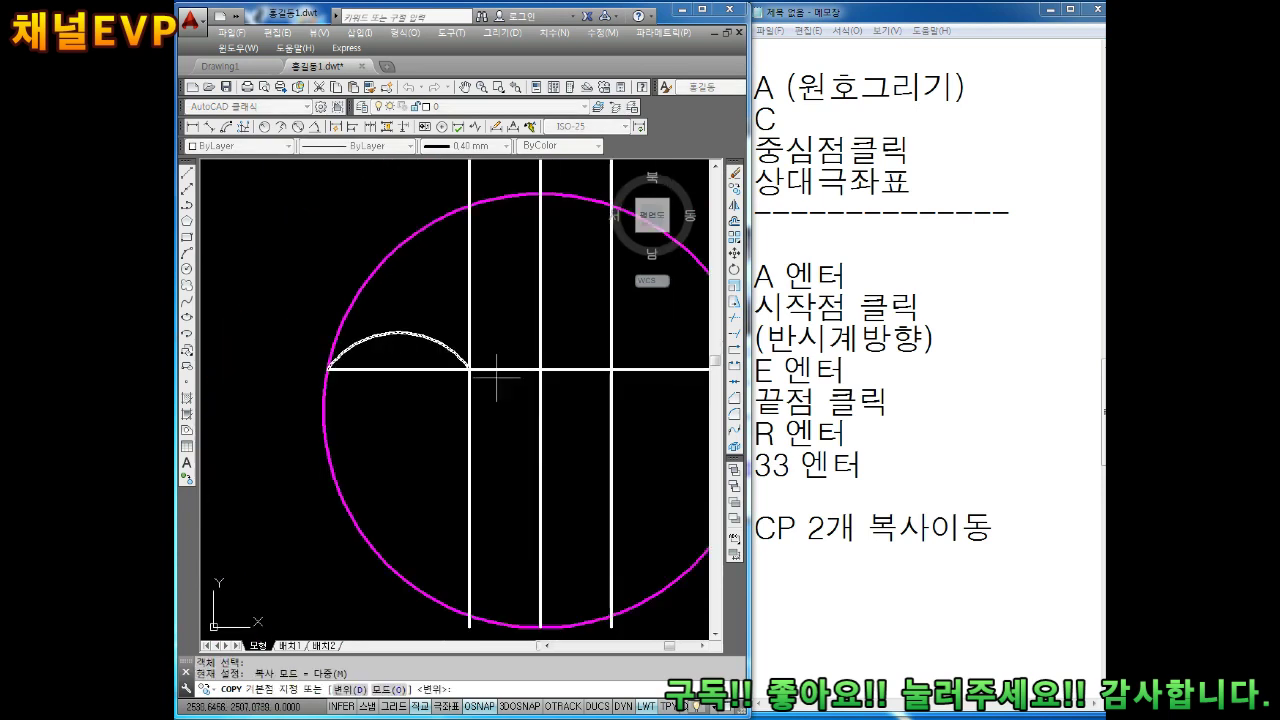
click(398, 419)
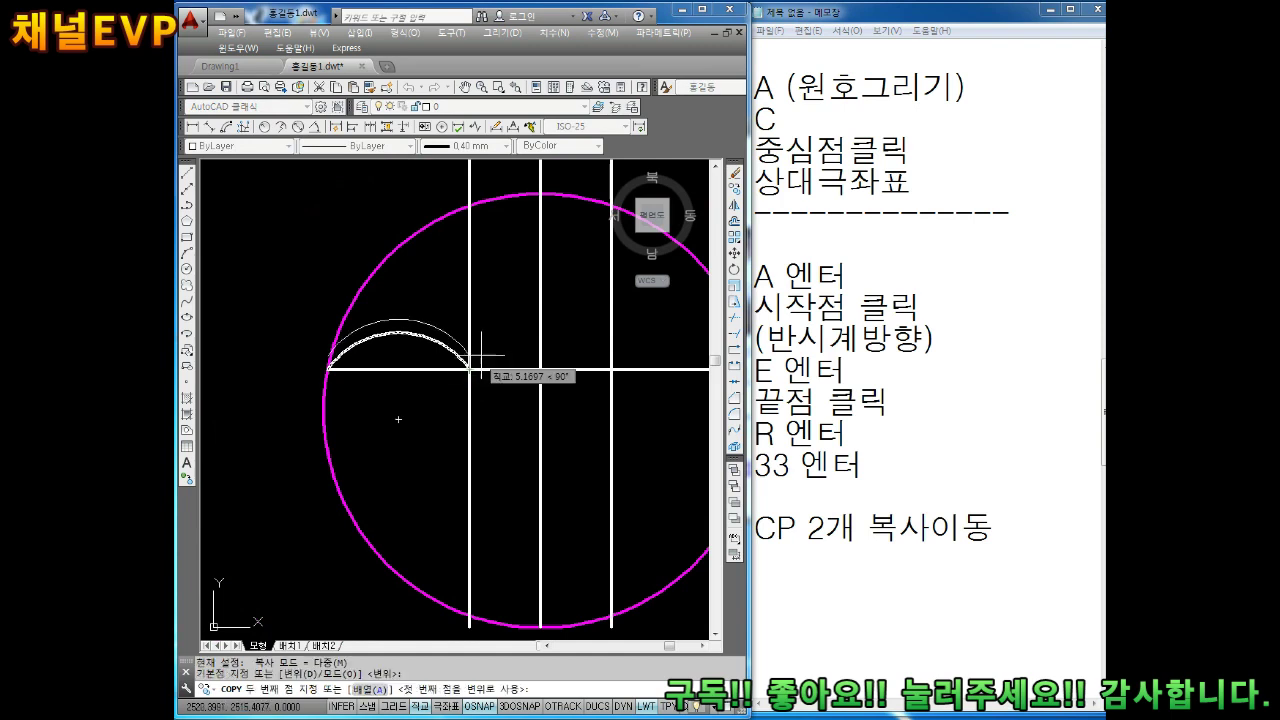
click(540, 350)
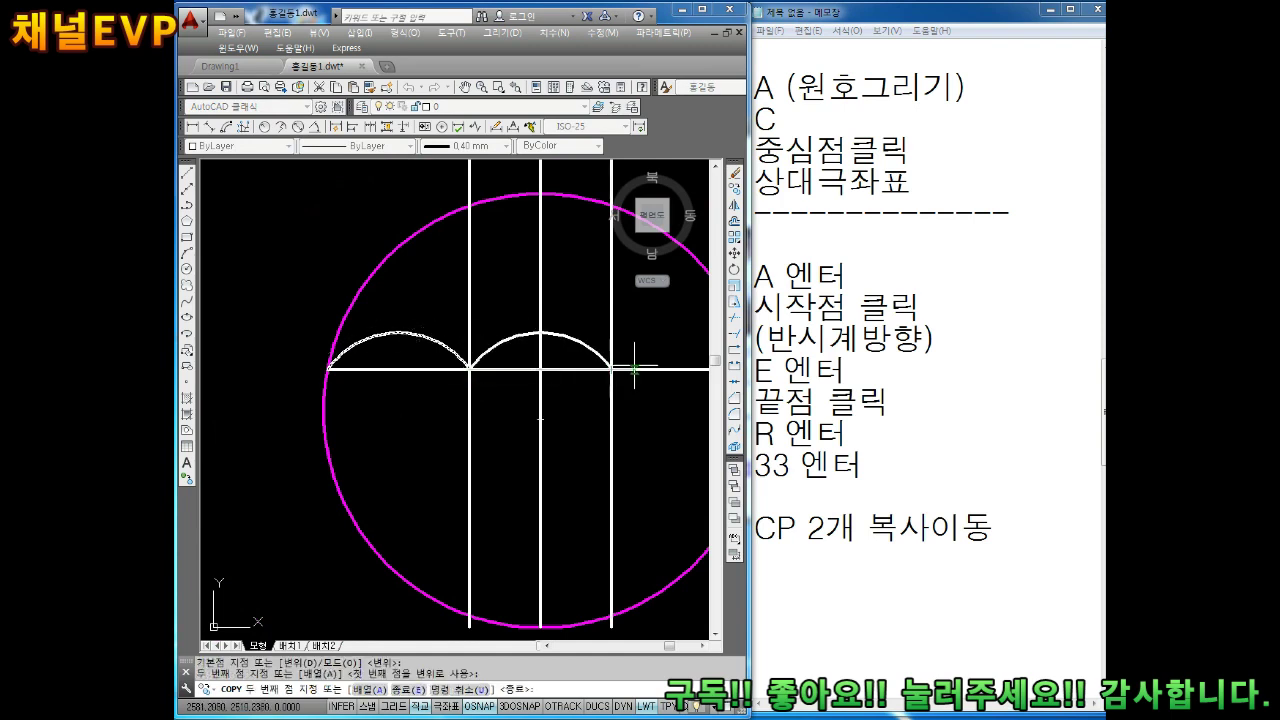
middle_drag(649, 363, 509, 370)
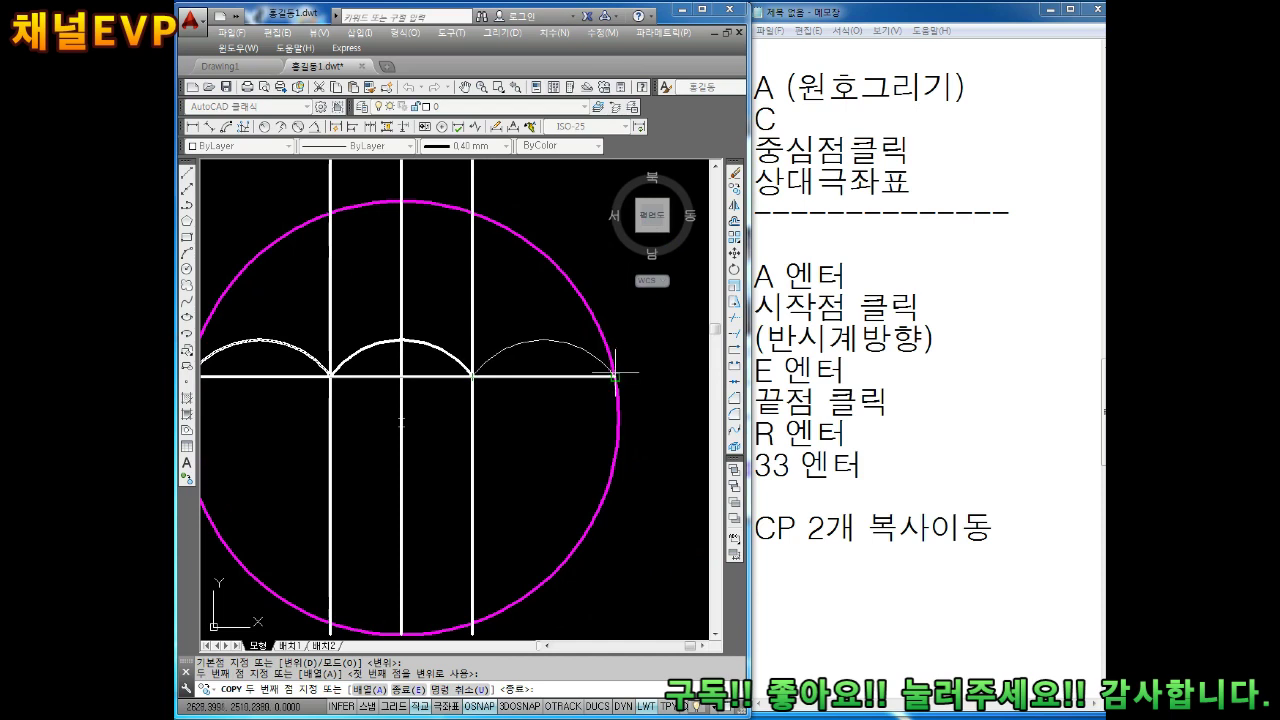
click(609, 376)
key(Escape)
middle_drag(429, 414, 492, 463)
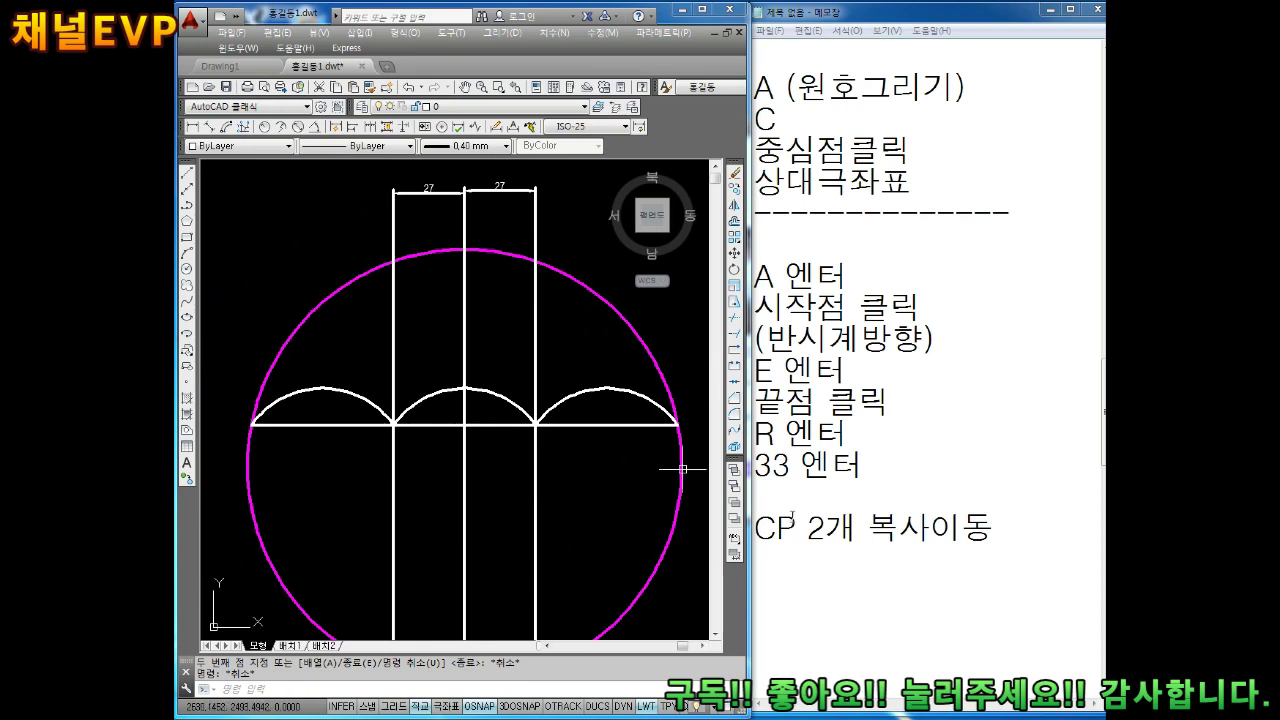
Step: Correct 'CP' to 'CO' in the Notepad copy note
click(812, 518)
key(BackSpace)
text(ㅐ)
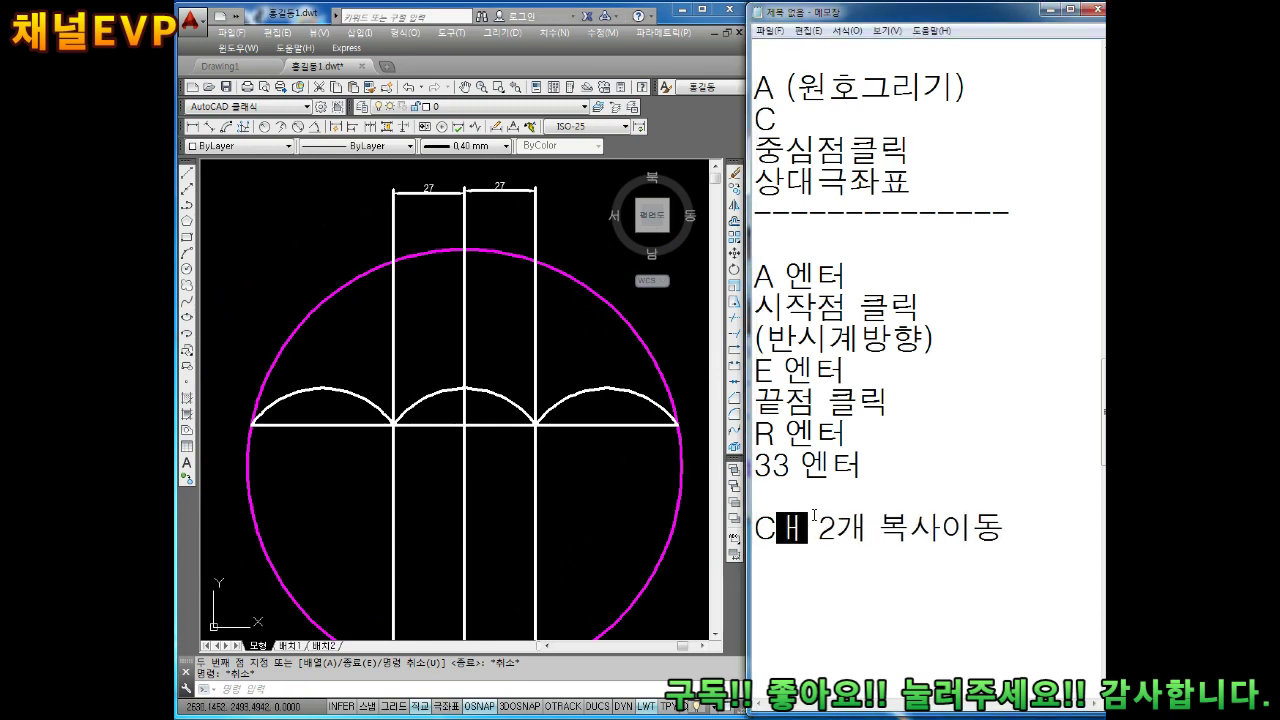
key(BackSpace)
text(O)
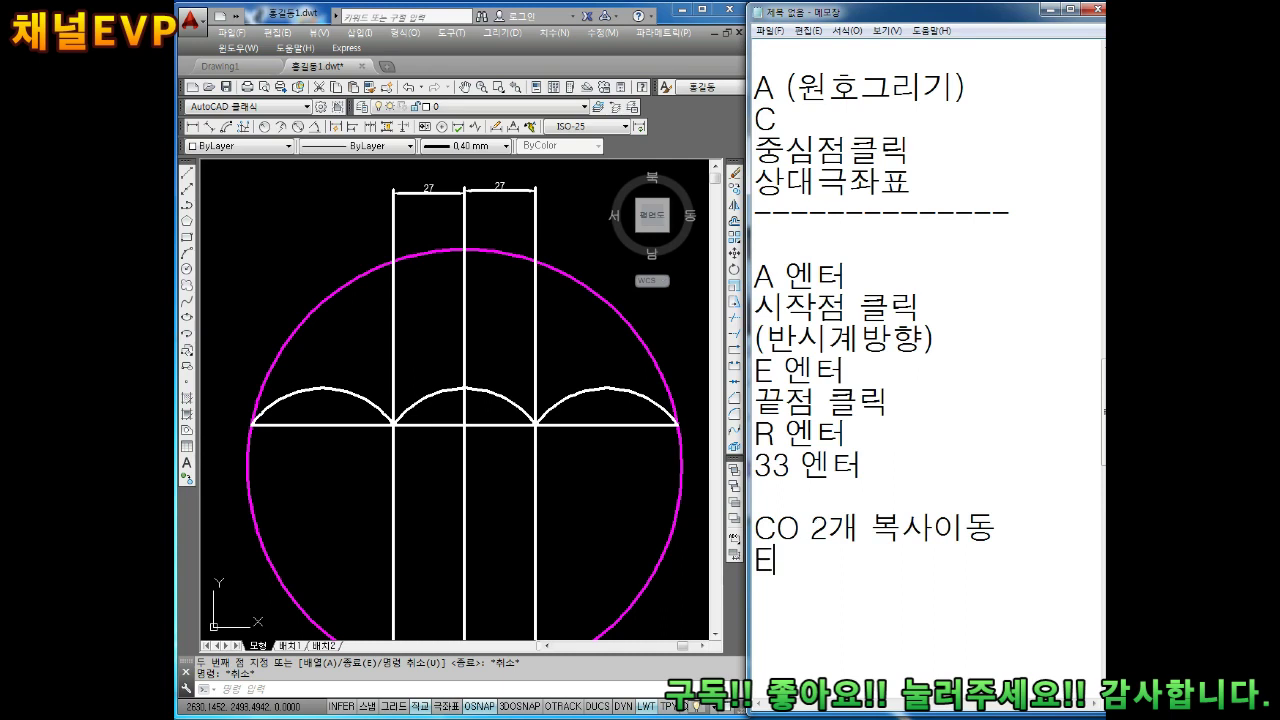
Step: List the copy steps 도형클릭, 기준점 and 복사할 점 under the copy note
key(BackSpace)
text(도형크)
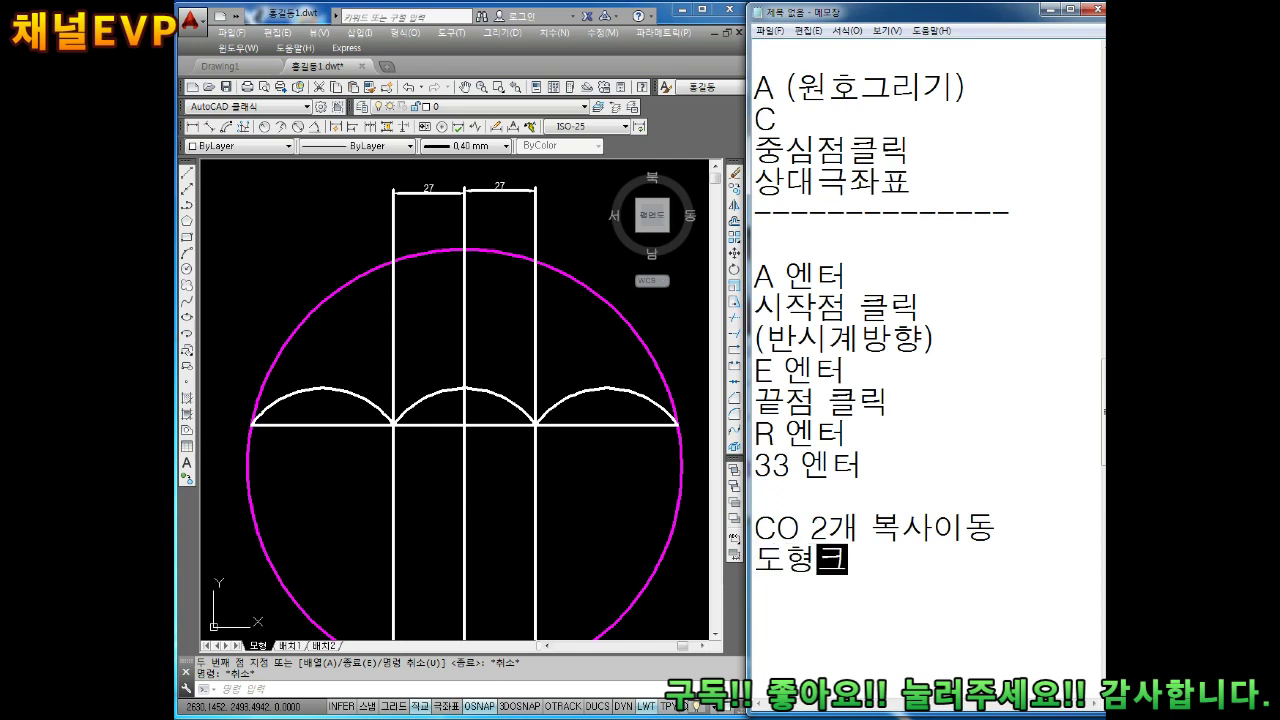
text(클릭)
key(Return)
text(기준점)
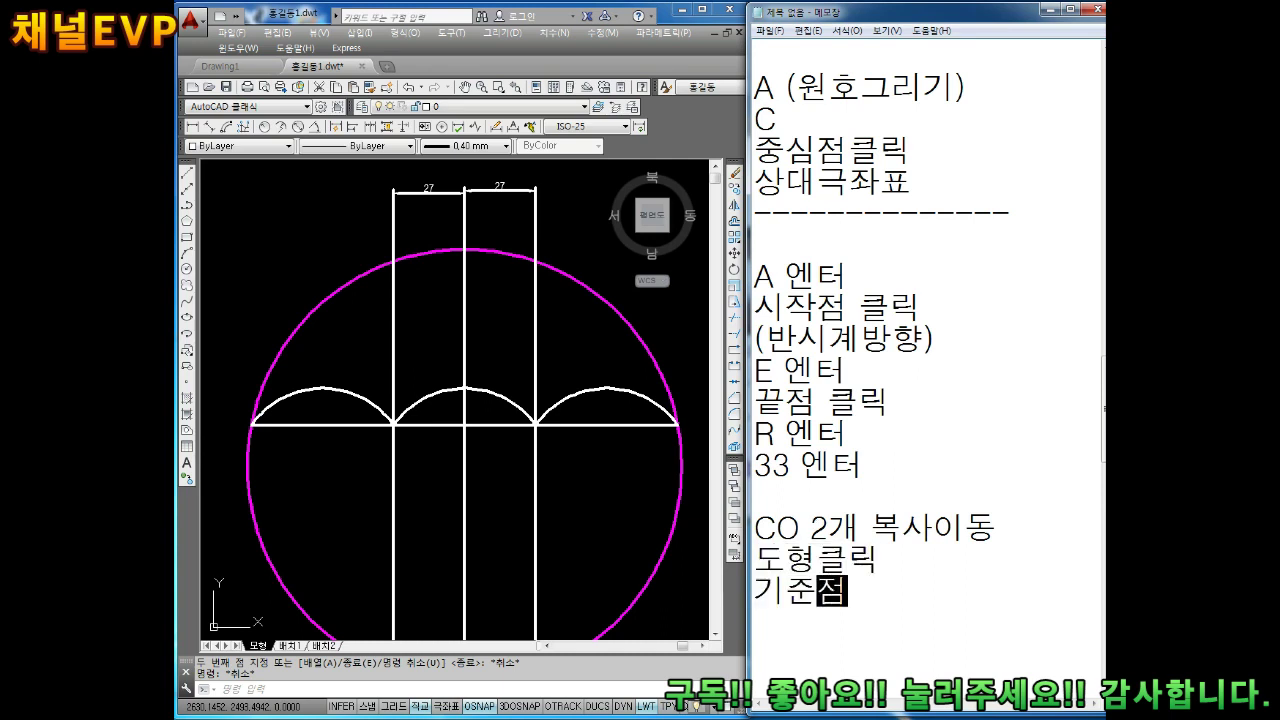
key(Return)
text(복사)
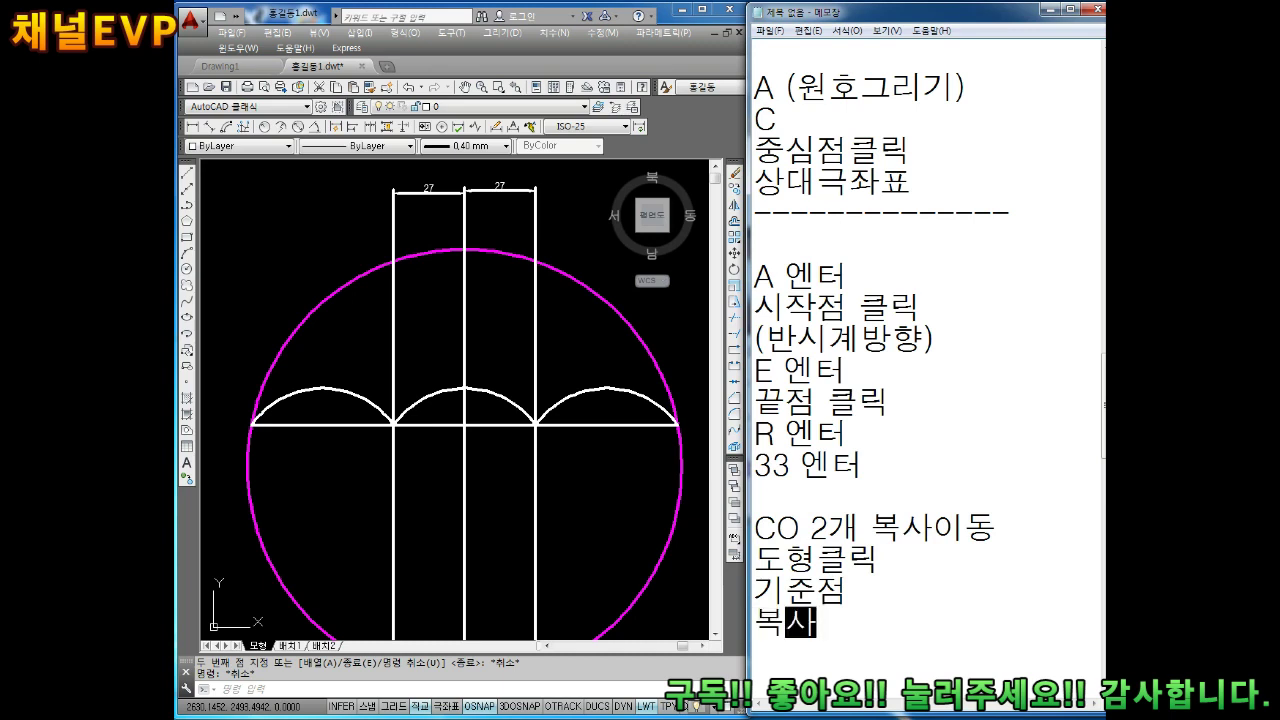
text(할 ㅈ점)
key(Return)
key(Return)
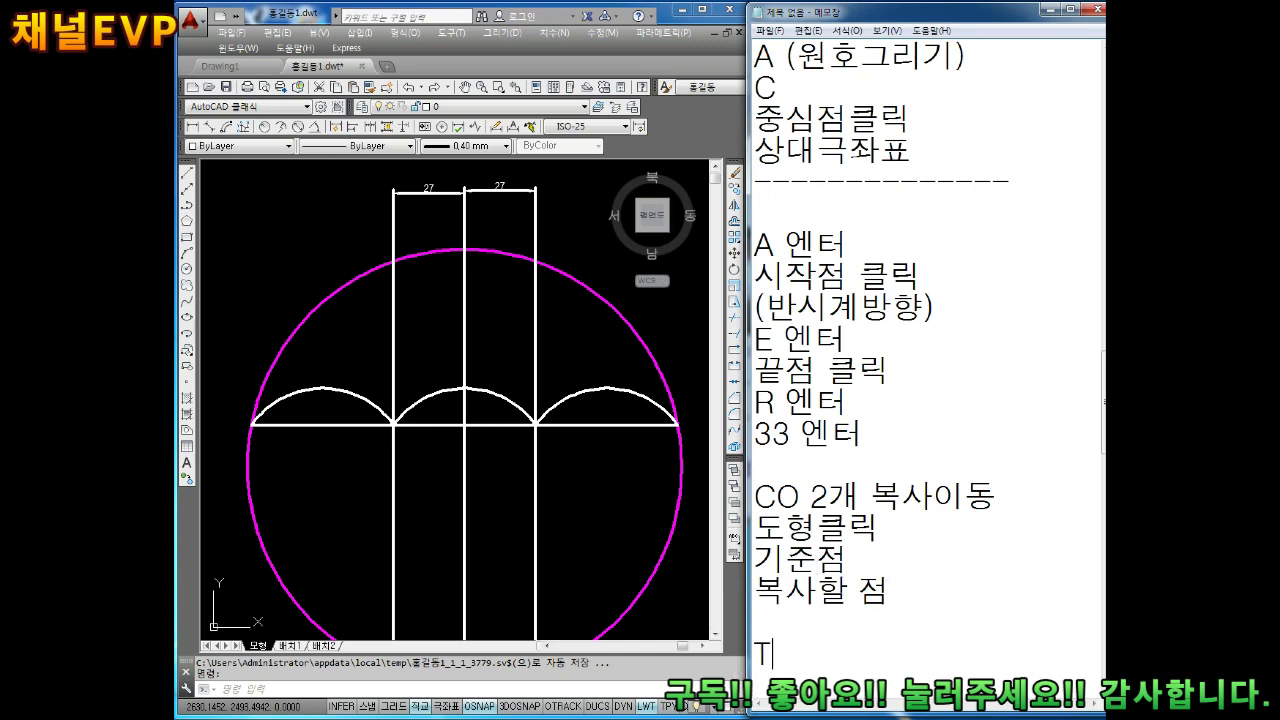
Step: Add a 'TR엔터' line below the copy steps
text(ER)
key(BackSpace)
key(BackSpace)
text(R)
key(Return)
key(Return)
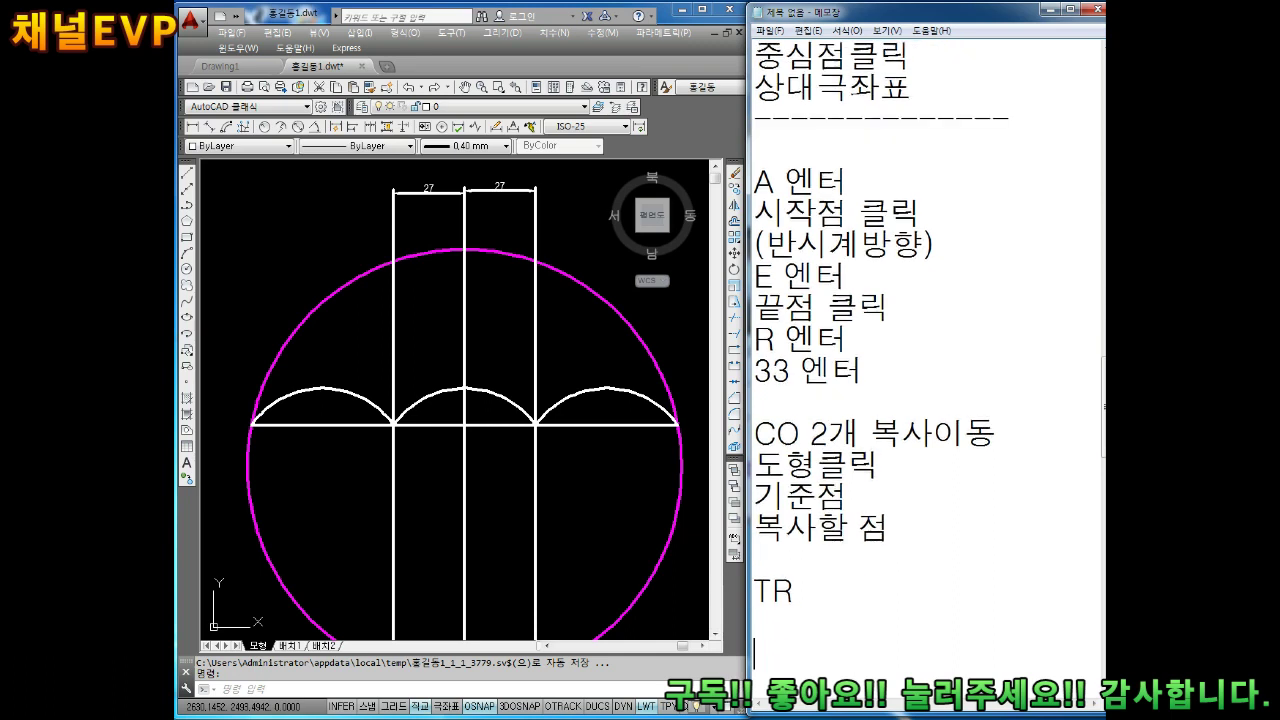
text(엔터)
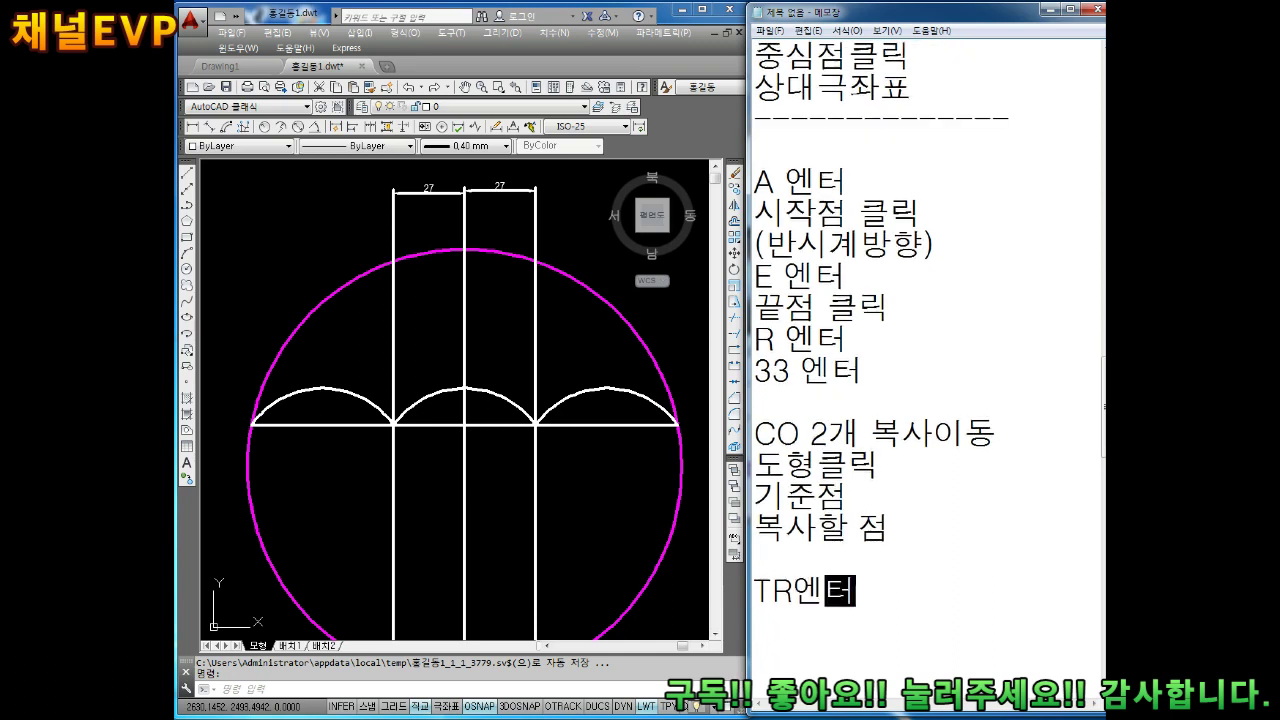
key(Return)
key(Return)
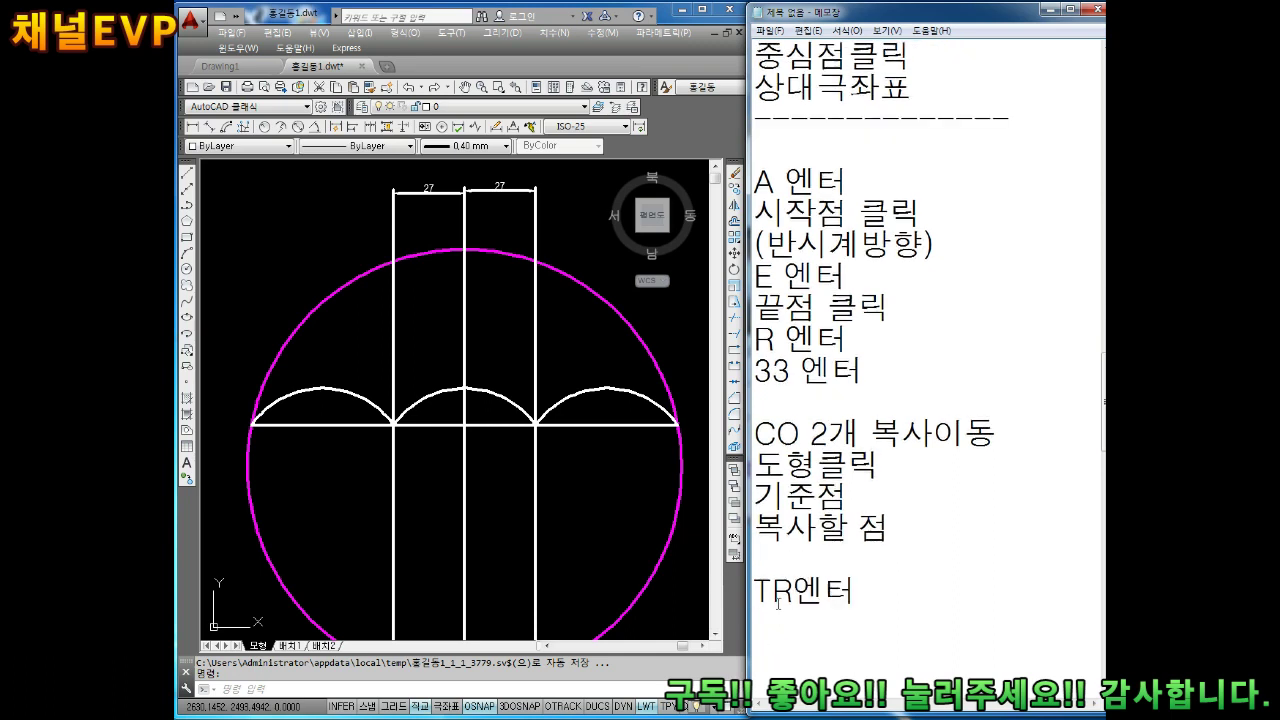
middle_drag(543, 471, 563, 449)
Step: Trim away the circle's lower-right and lower-left parts with TR
key(Escape)
key(Escape)
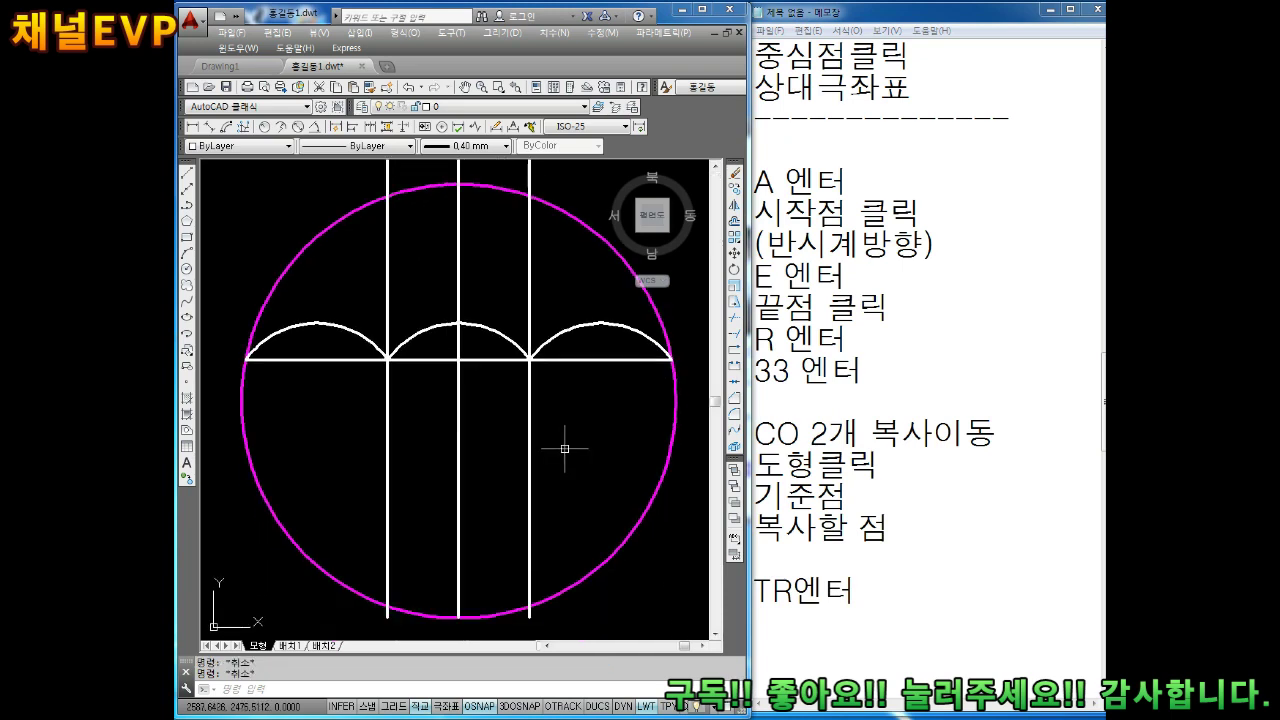
text(TR)
click(673, 553)
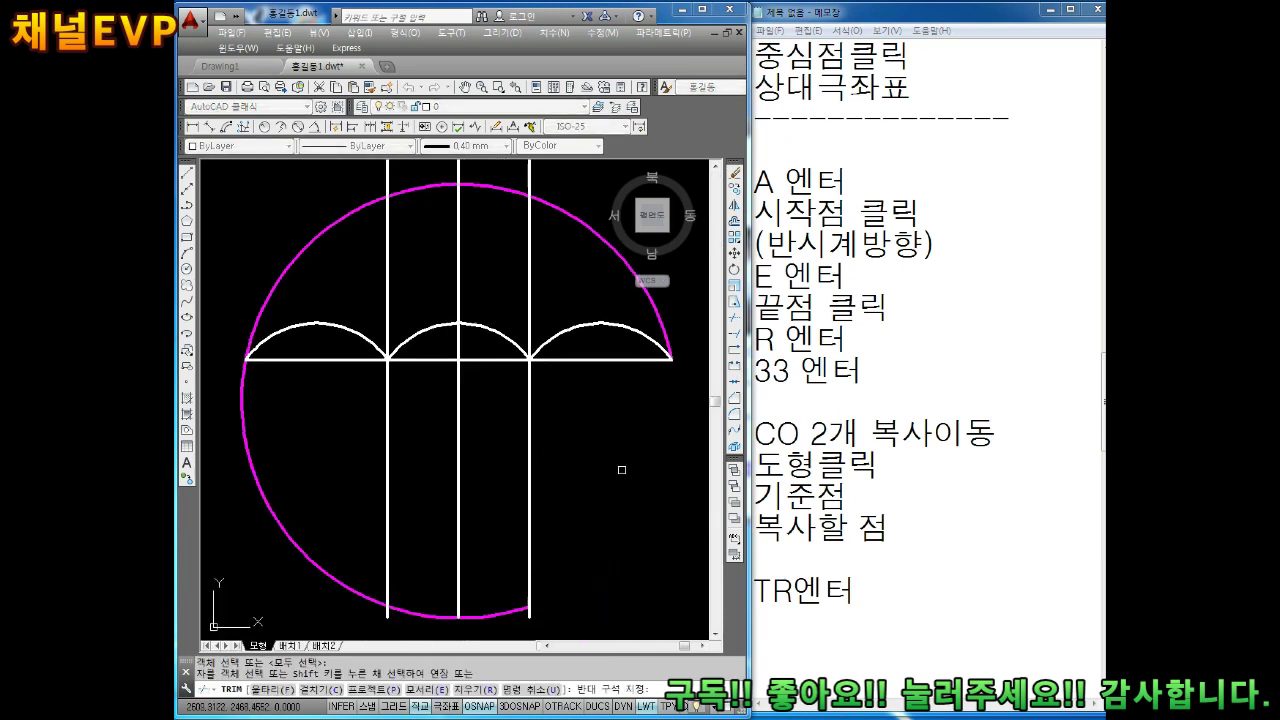
click(342, 474)
click(248, 571)
key(Escape)
key(Escape)
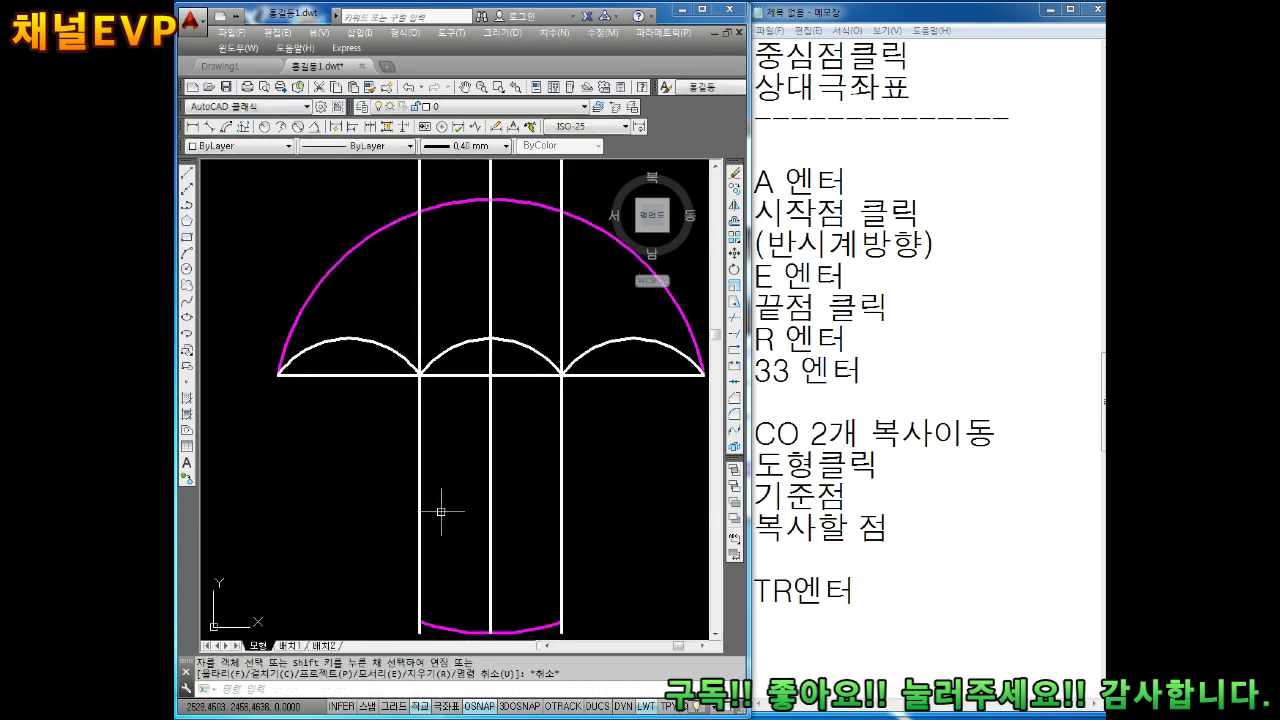
scroll(443, 457, down, 2)
scroll(443, 486, up, 3)
scroll(443, 486, up, 2)
Step: Delete the extra vertical lines and the small bottom arc
click(405, 491)
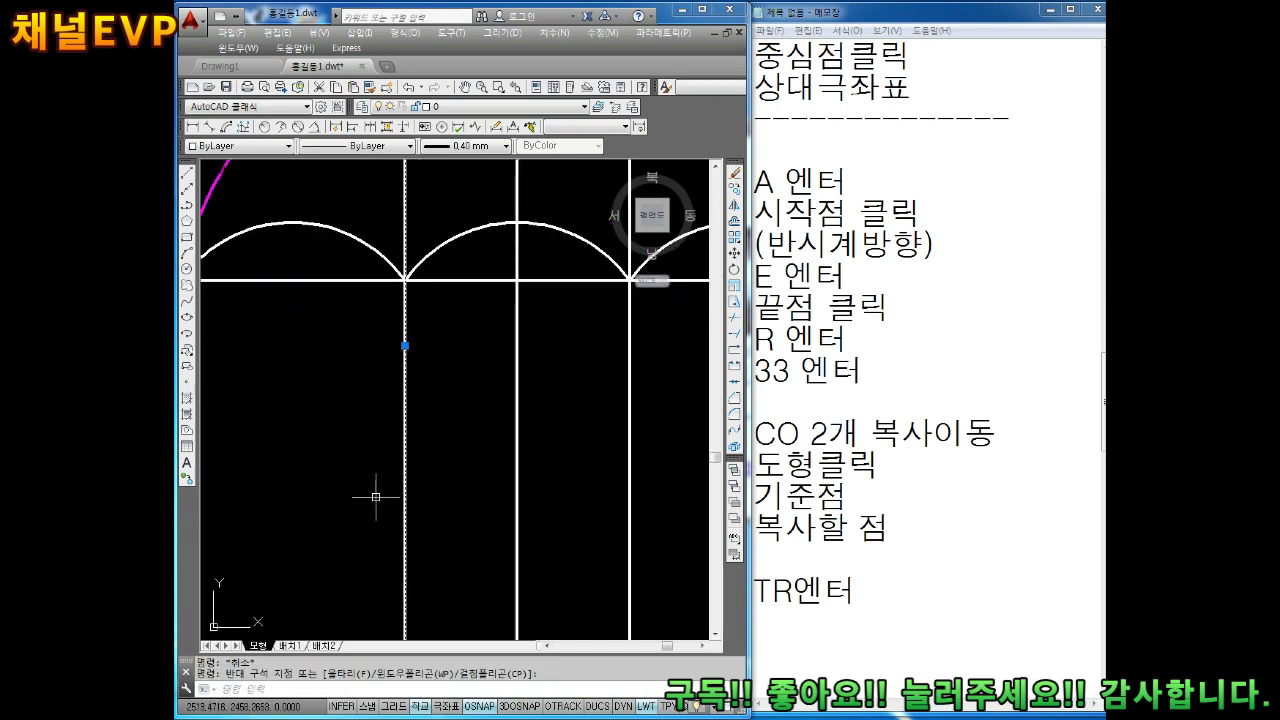
key(Delete)
click(630, 400)
click(603, 486)
scroll(603, 486, down, 3)
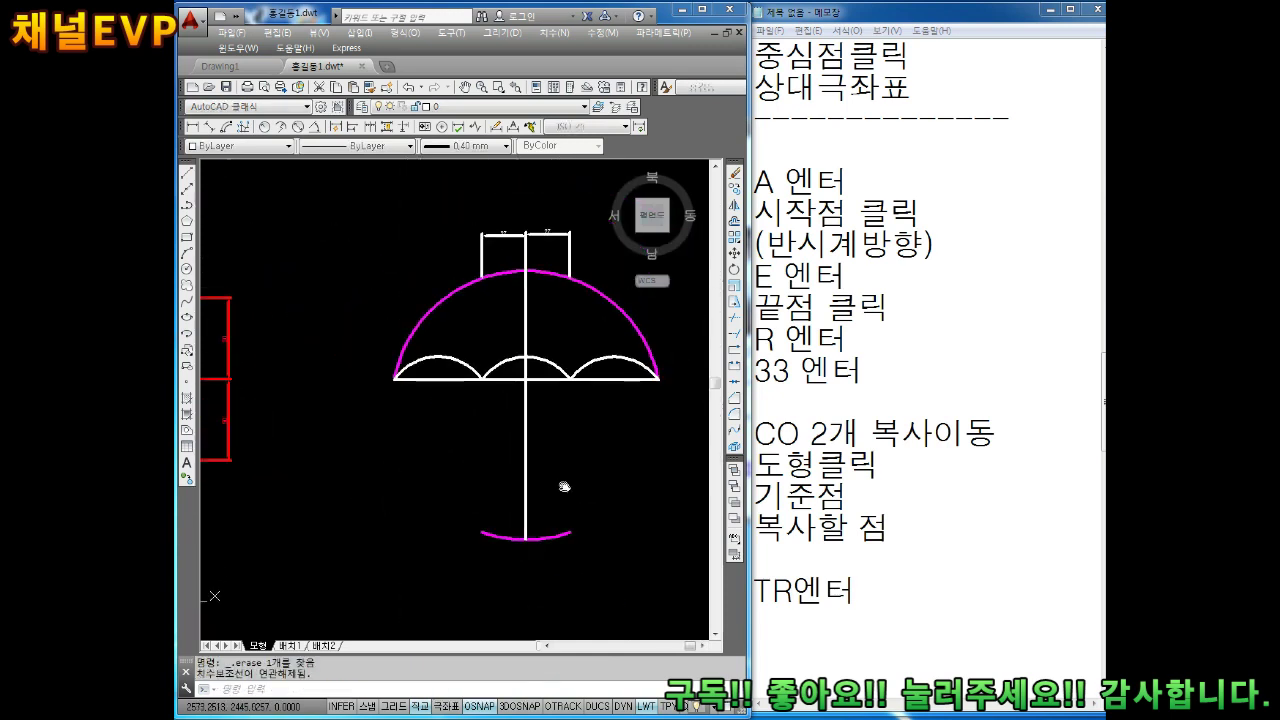
scroll(580, 514, down, 1)
click(545, 555)
key(Delete)
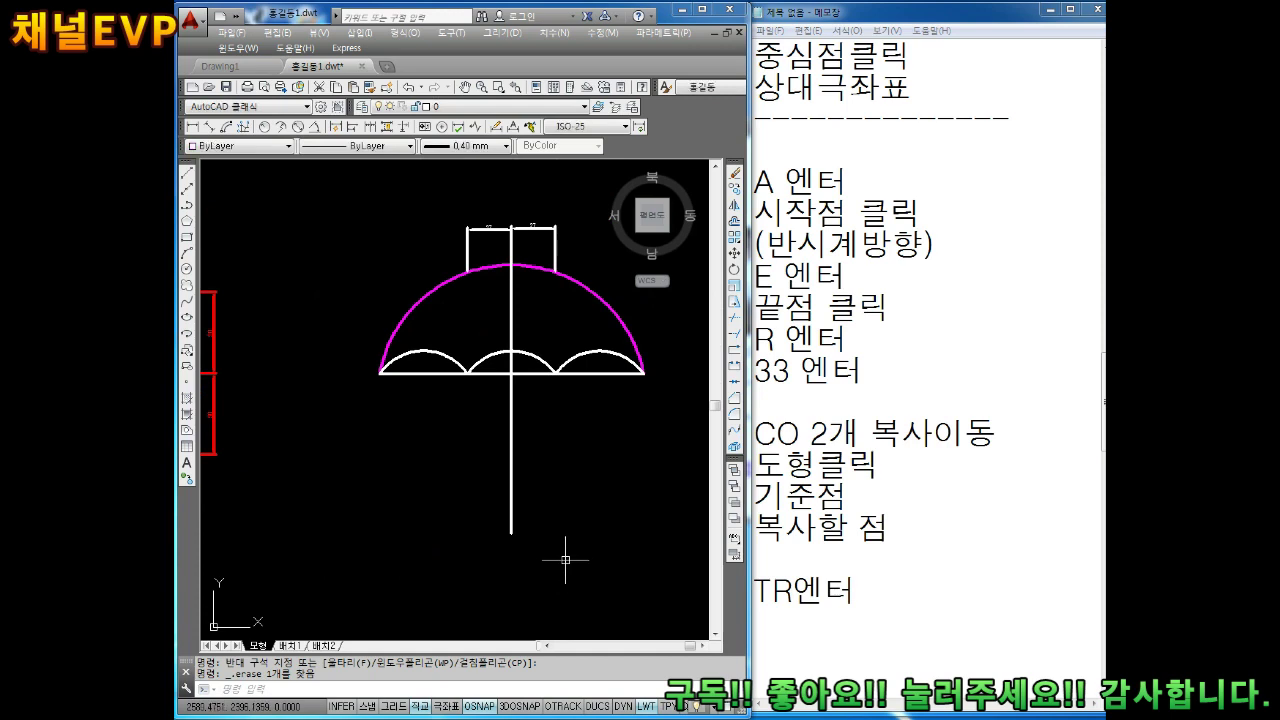
key(Escape)
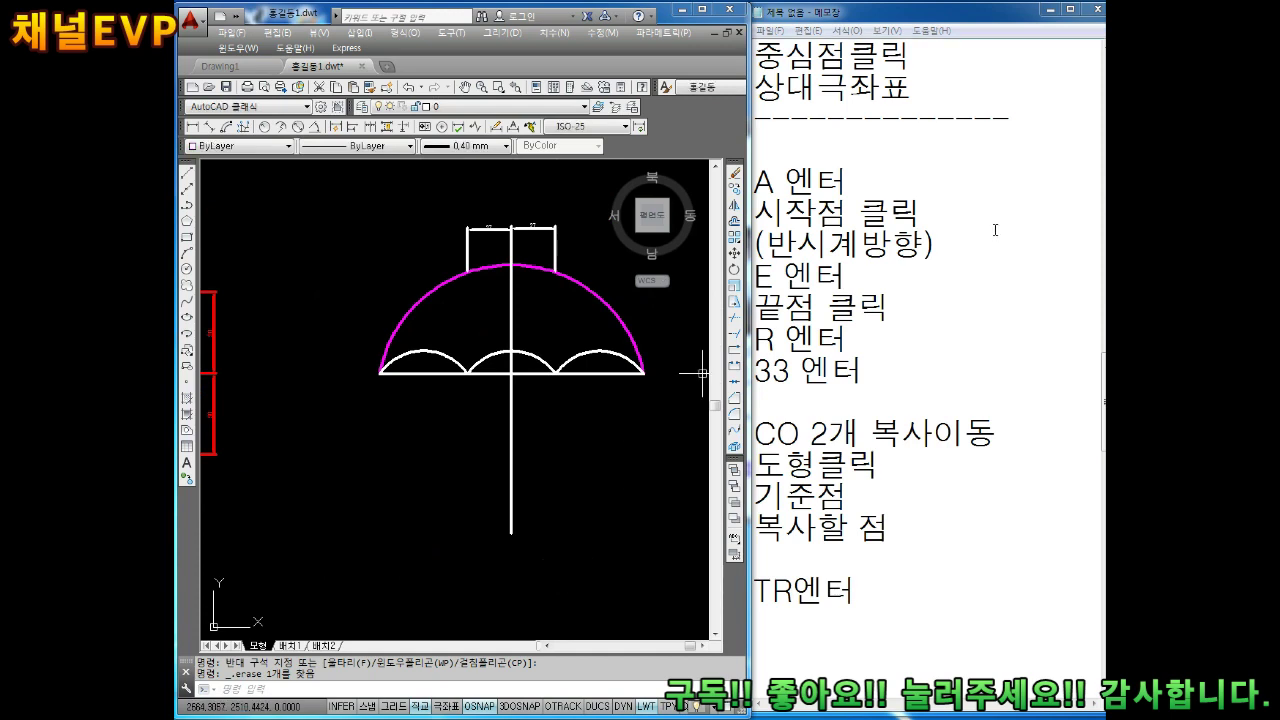
Step: Delete the two 27 dimensions above the canopy, then select the horizontal base line
scroll(543, 309, up, 2)
click(548, 241)
click(494, 205)
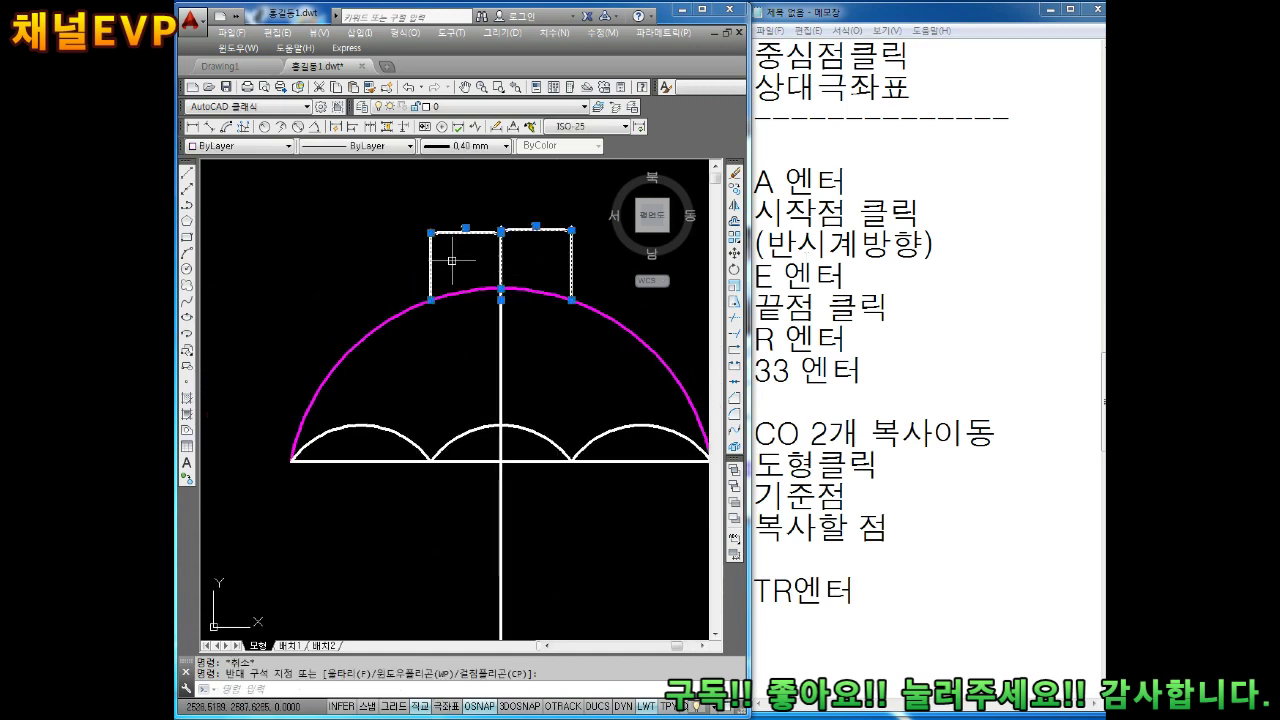
key(Delete)
middle_drag(571, 357, 513, 262)
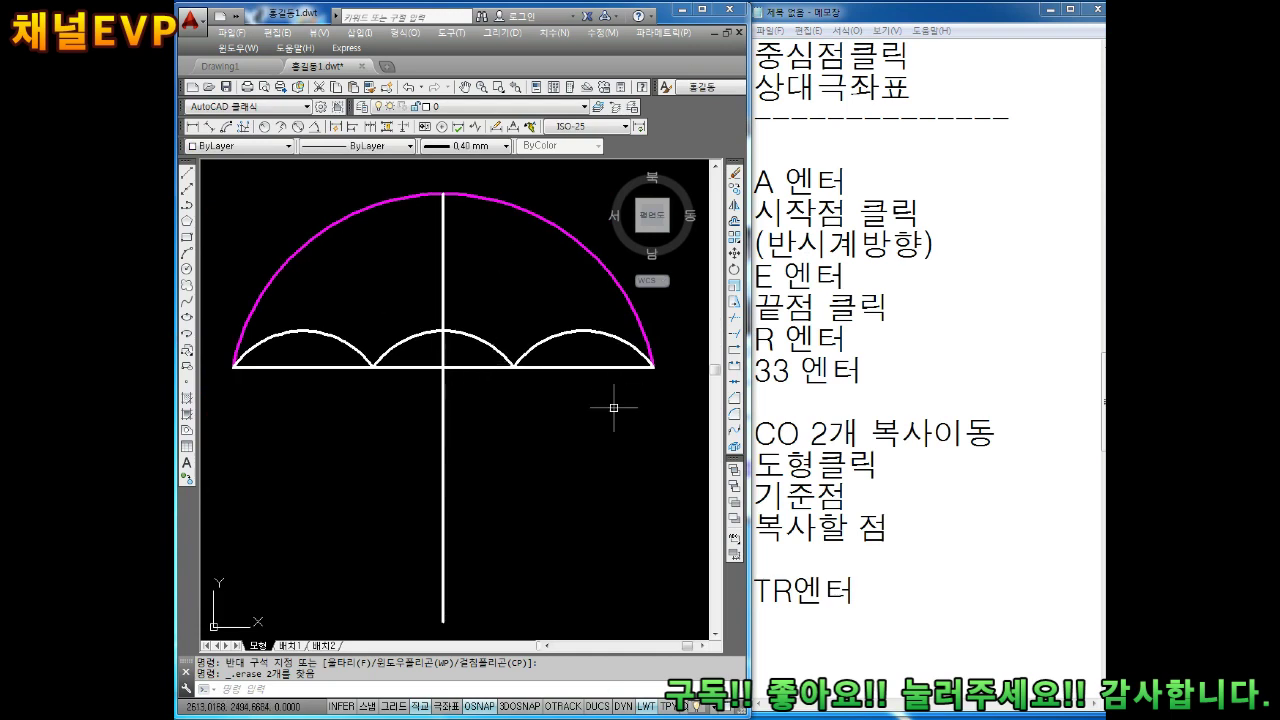
scroll(533, 404, up, 2)
key(Escape)
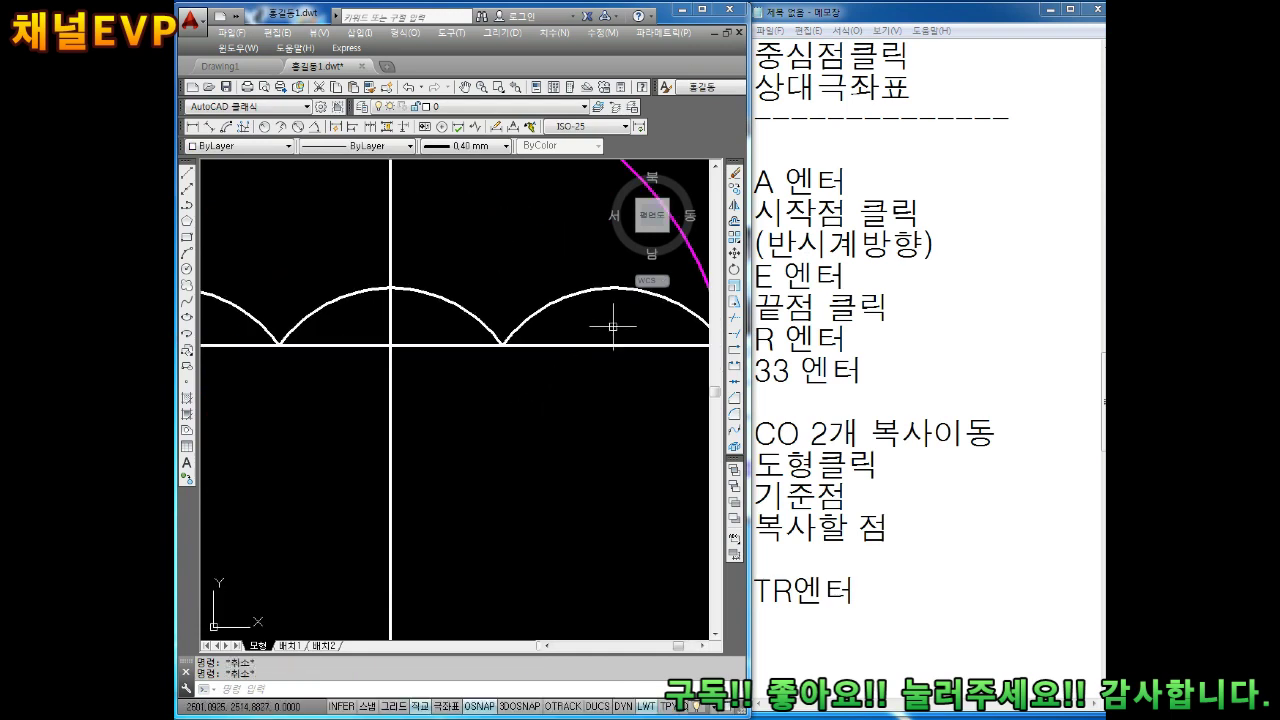
click(636, 306)
click(586, 358)
scroll(580, 392, down, 2)
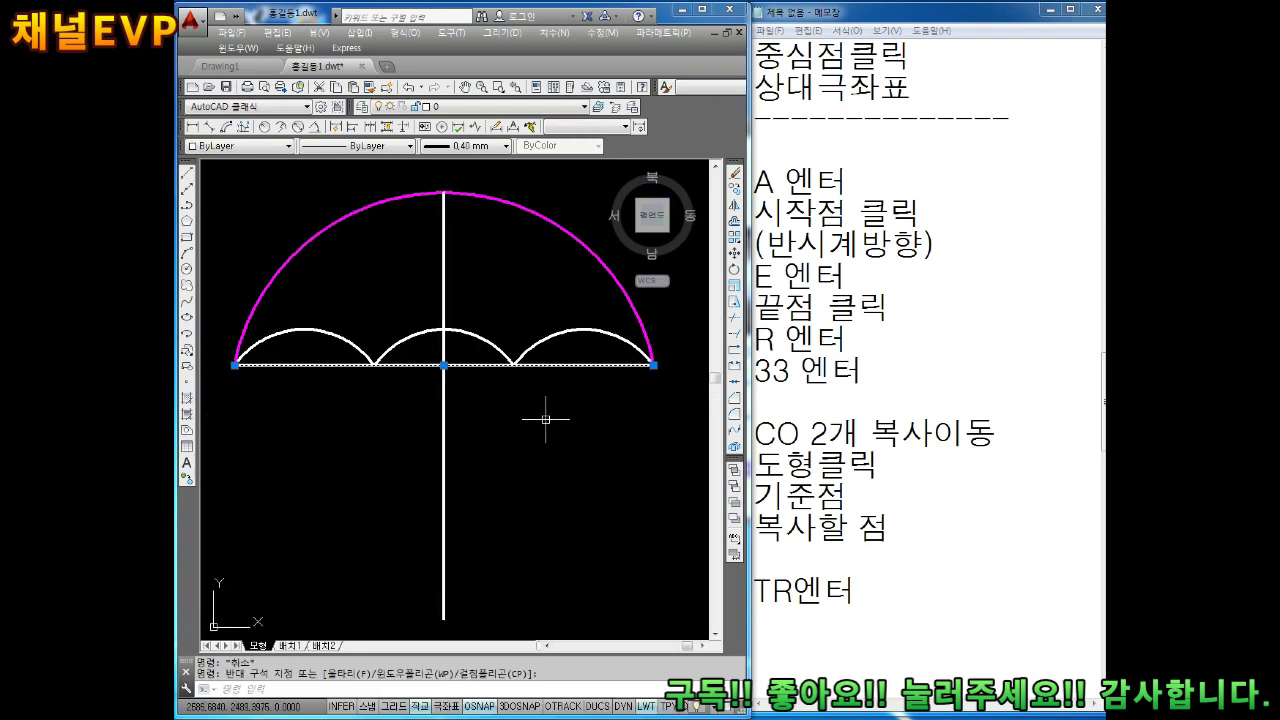
Step: Make the horizontal base line magenta with the PHANTOM dash-dot linetype
middle_drag(546, 420, 558, 446)
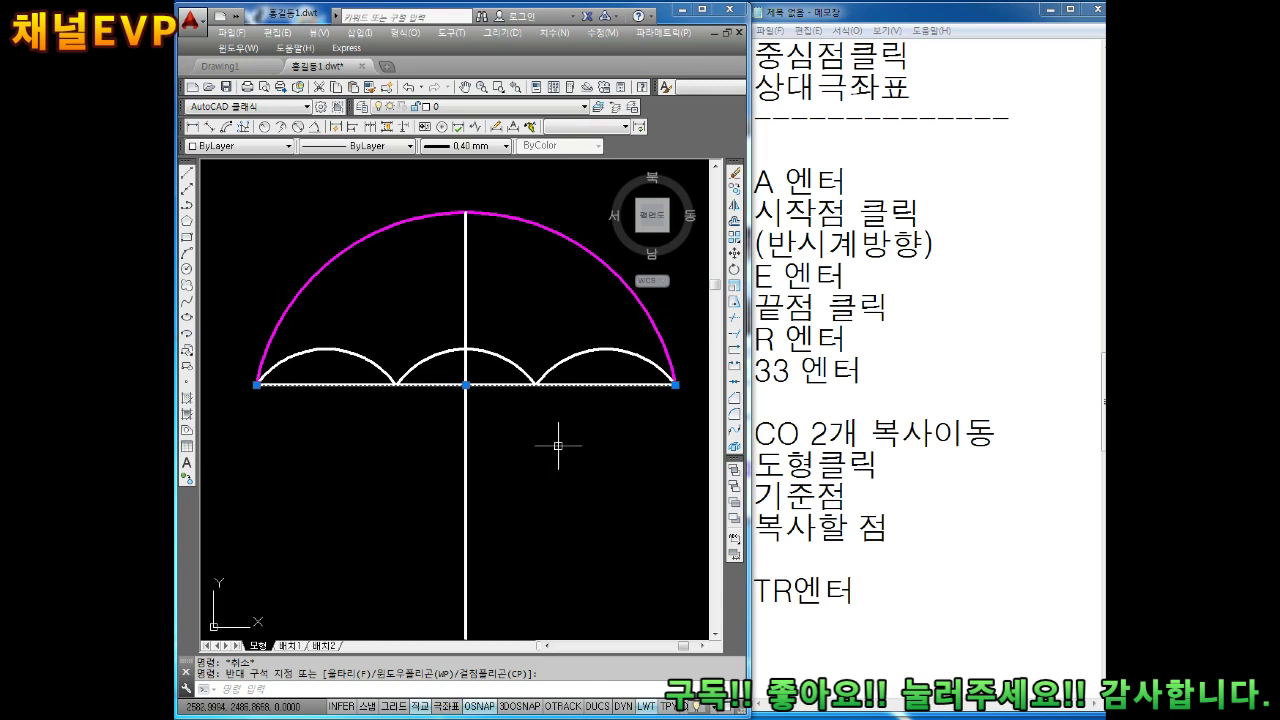
click(230, 146)
click(214, 242)
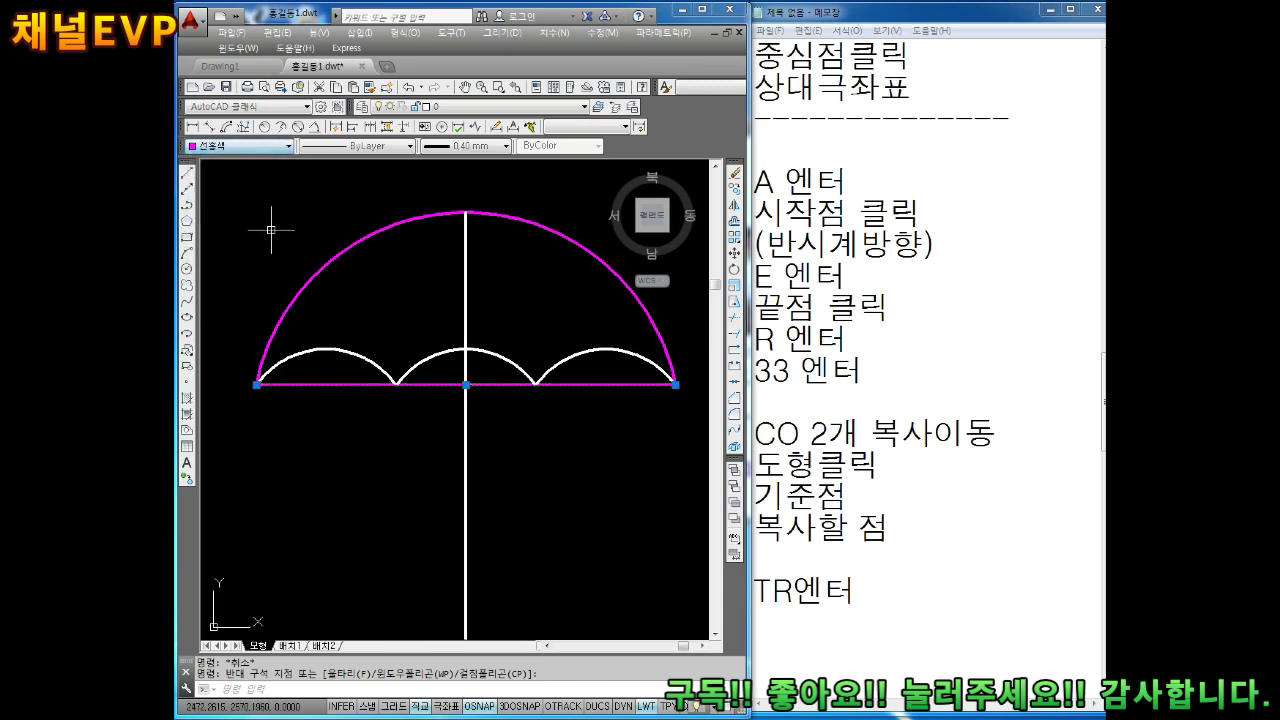
click(373, 146)
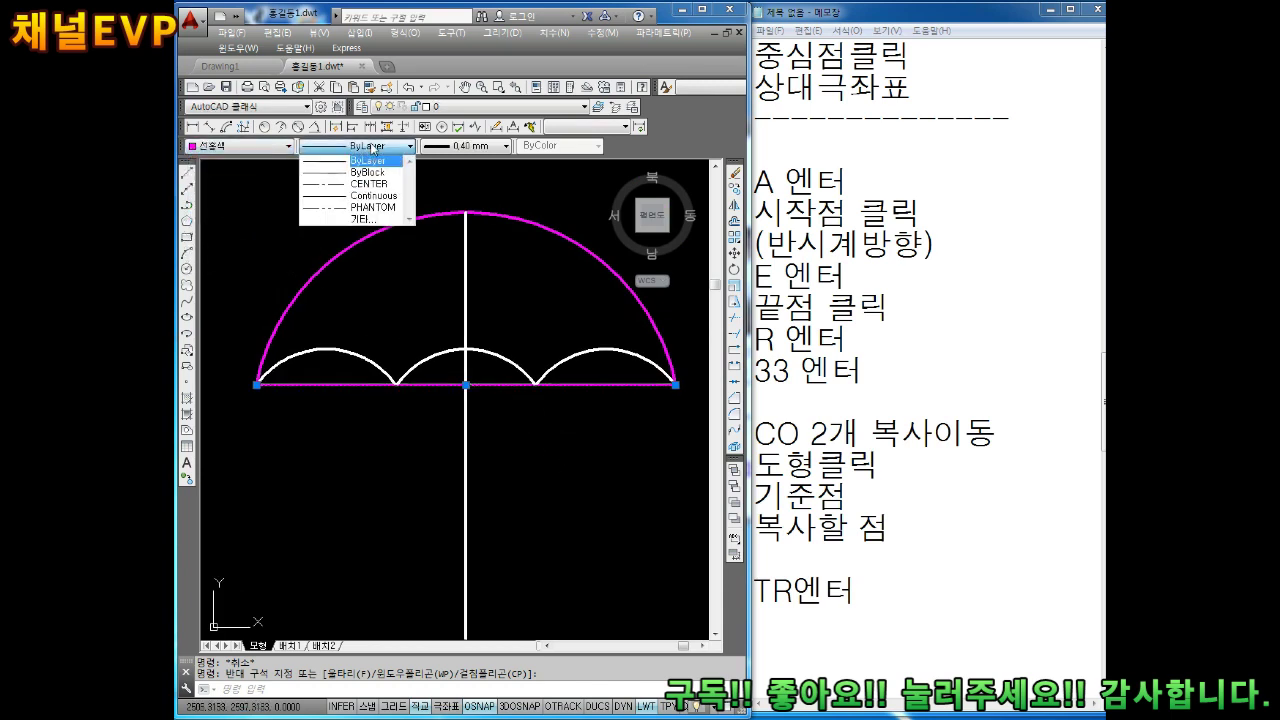
click(372, 207)
Step: Set the canopy arc's colour back to ByLayer white
middle_drag(392, 355, 403, 371)
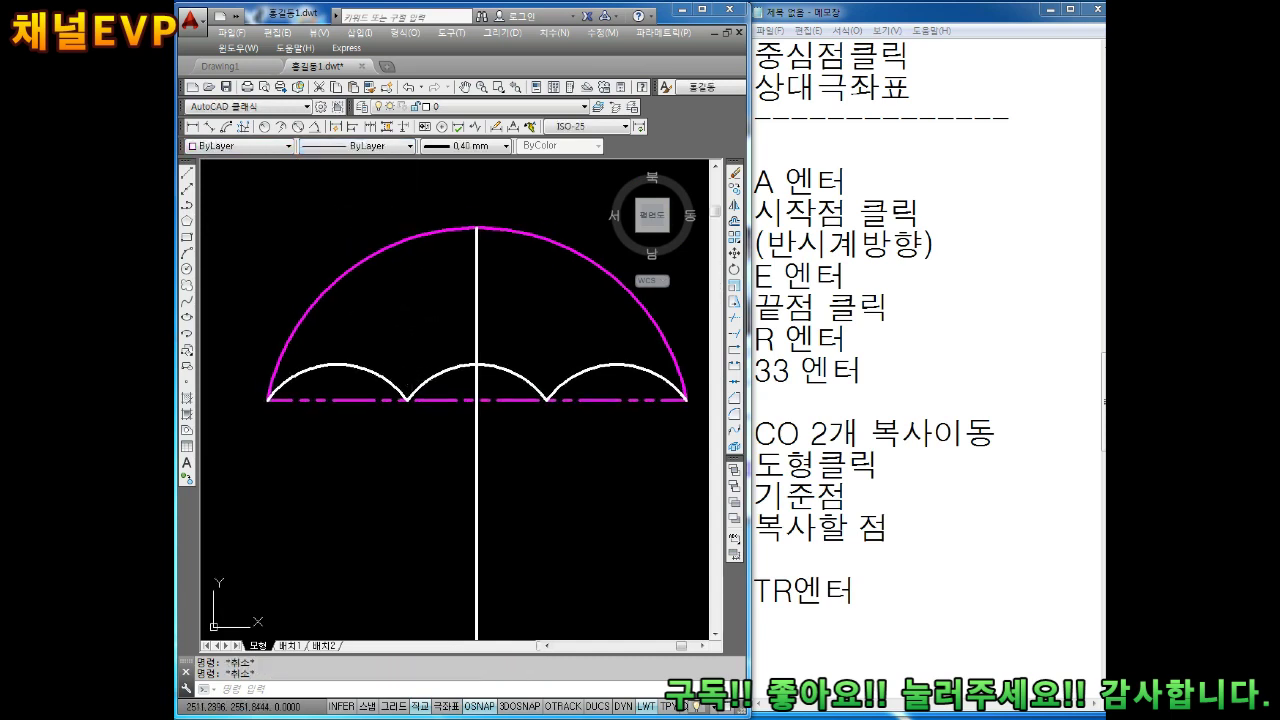
click(347, 272)
click(255, 141)
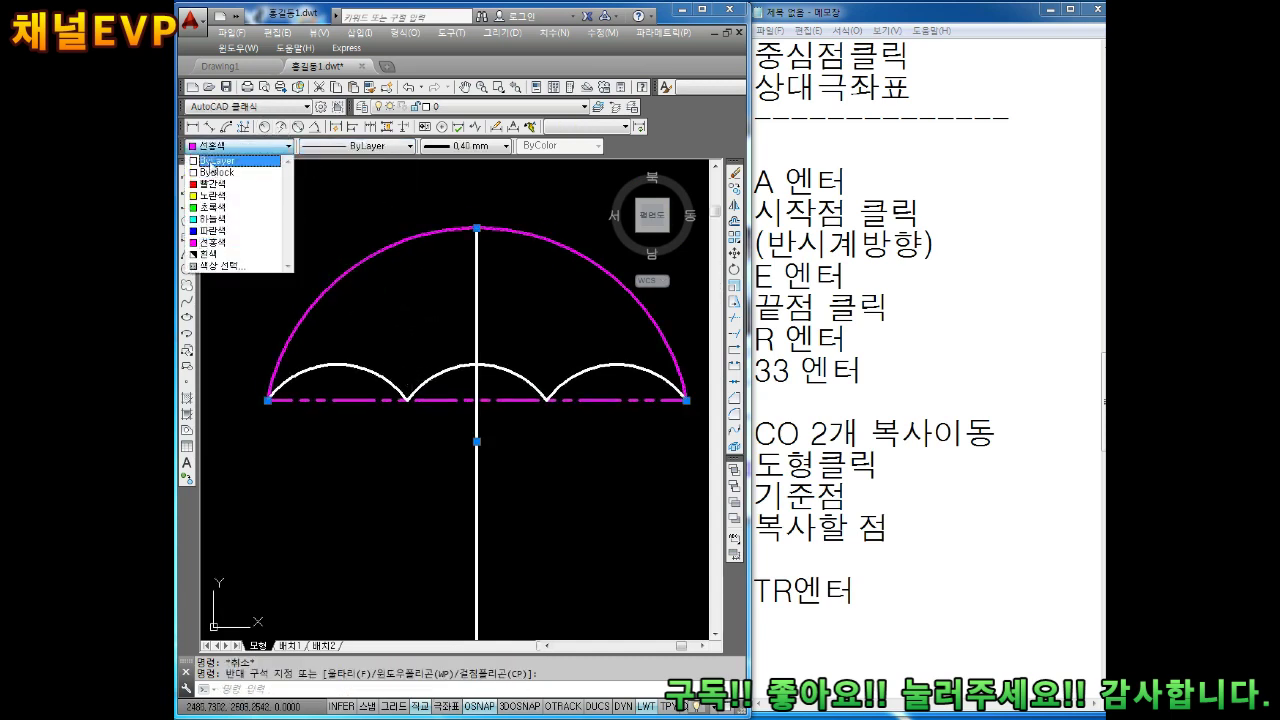
click(222, 160)
key(Escape)
scroll(435, 387, up, 3)
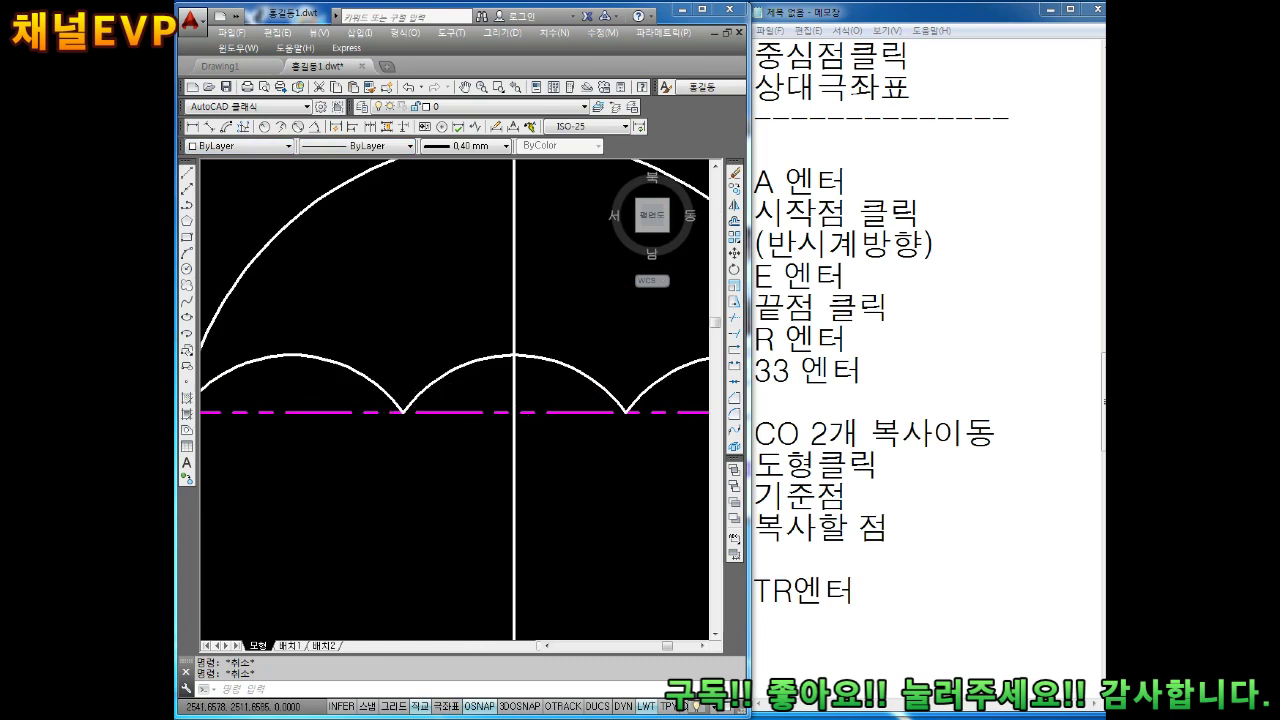
scroll(485, 415, down, 2)
middle_drag(530, 412, 484, 434)
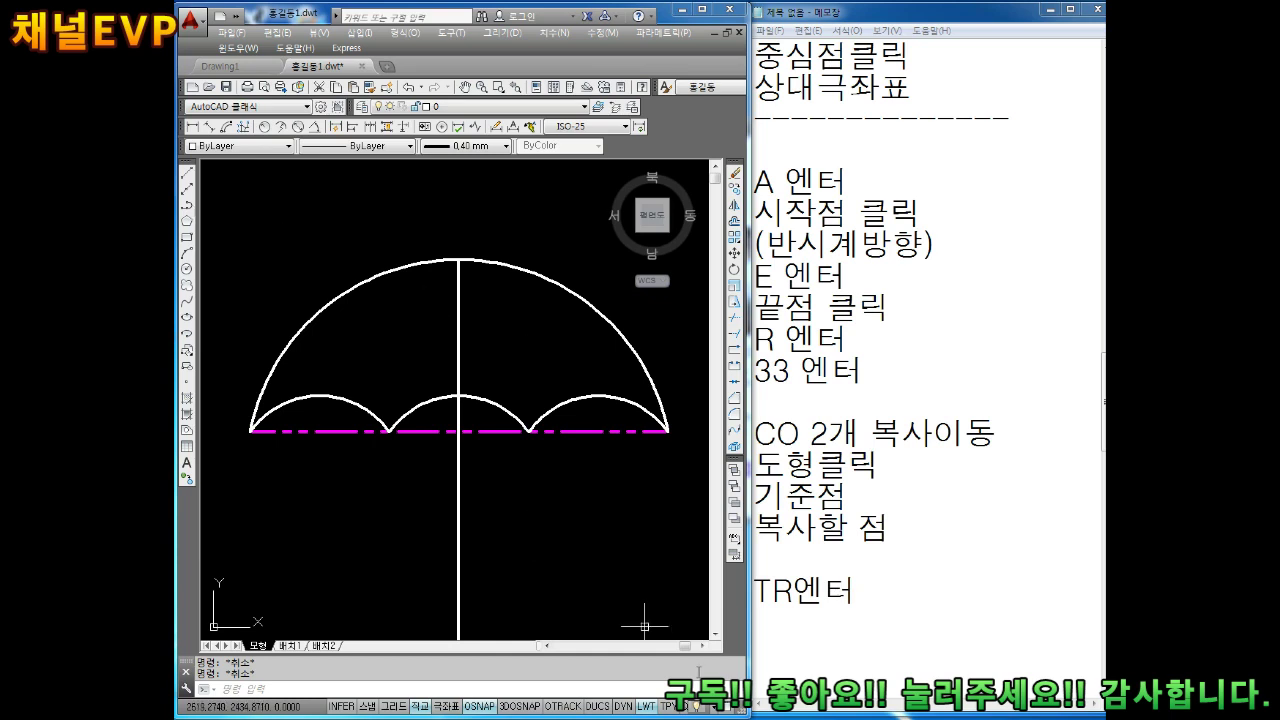
Step: Add an 'A 엔터' line at the end of the Notepad step notes
middle_drag(654, 485, 632, 437)
key(ctrl+z)
key(Return)
key(Return)
key(Return)
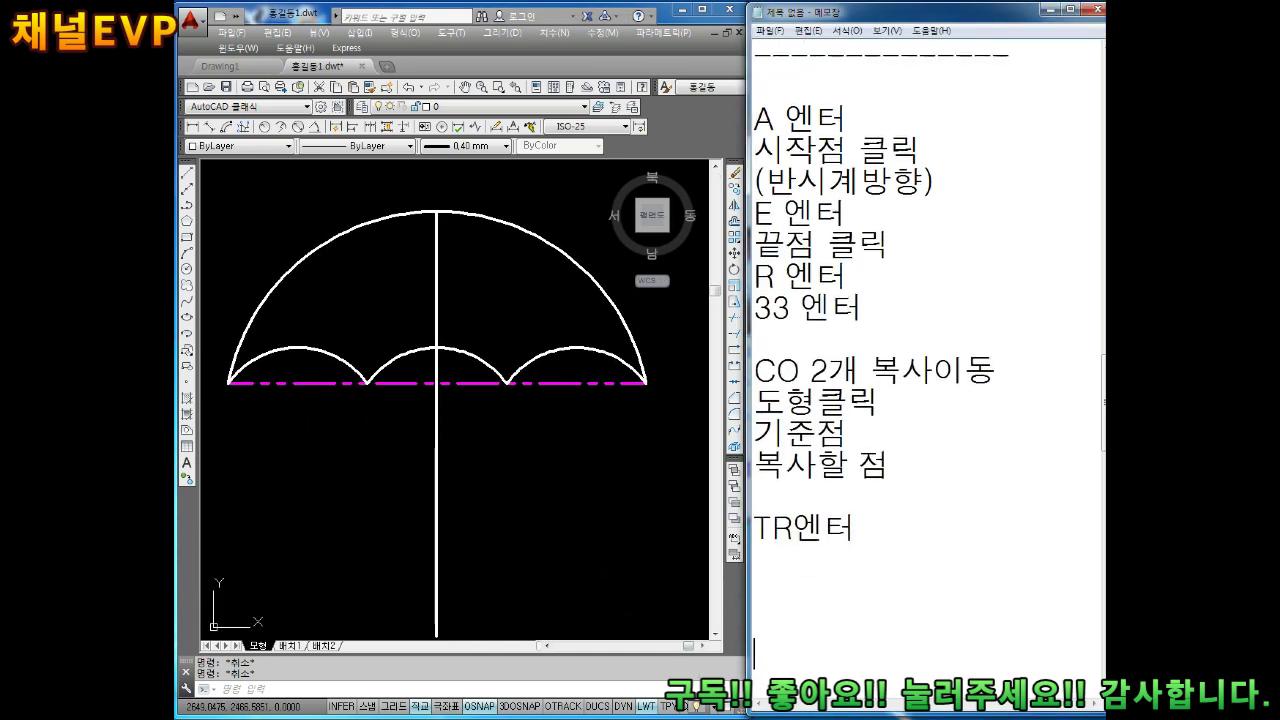
key(Return)
key(Return)
key(Return)
text(A)
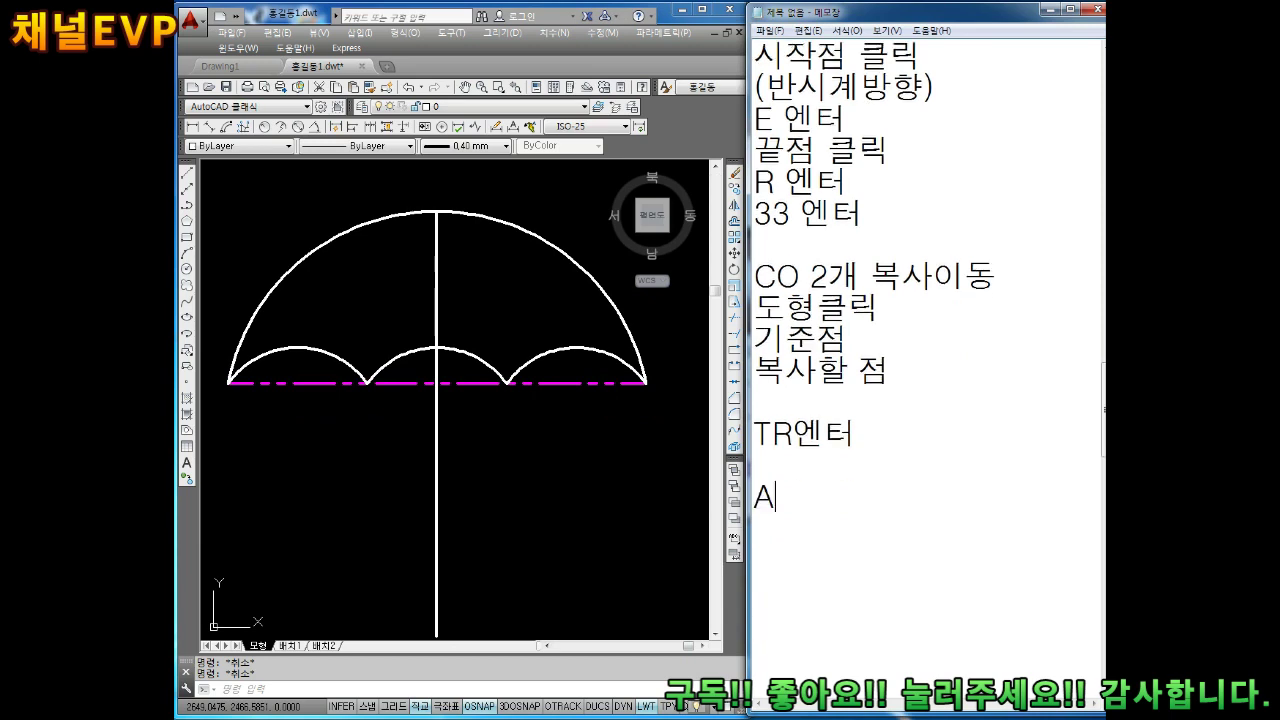
text( 엔터)
Step: Back in AutoCAD, start the ARC command with A
click(572, 604)
text(a)
key(Return)
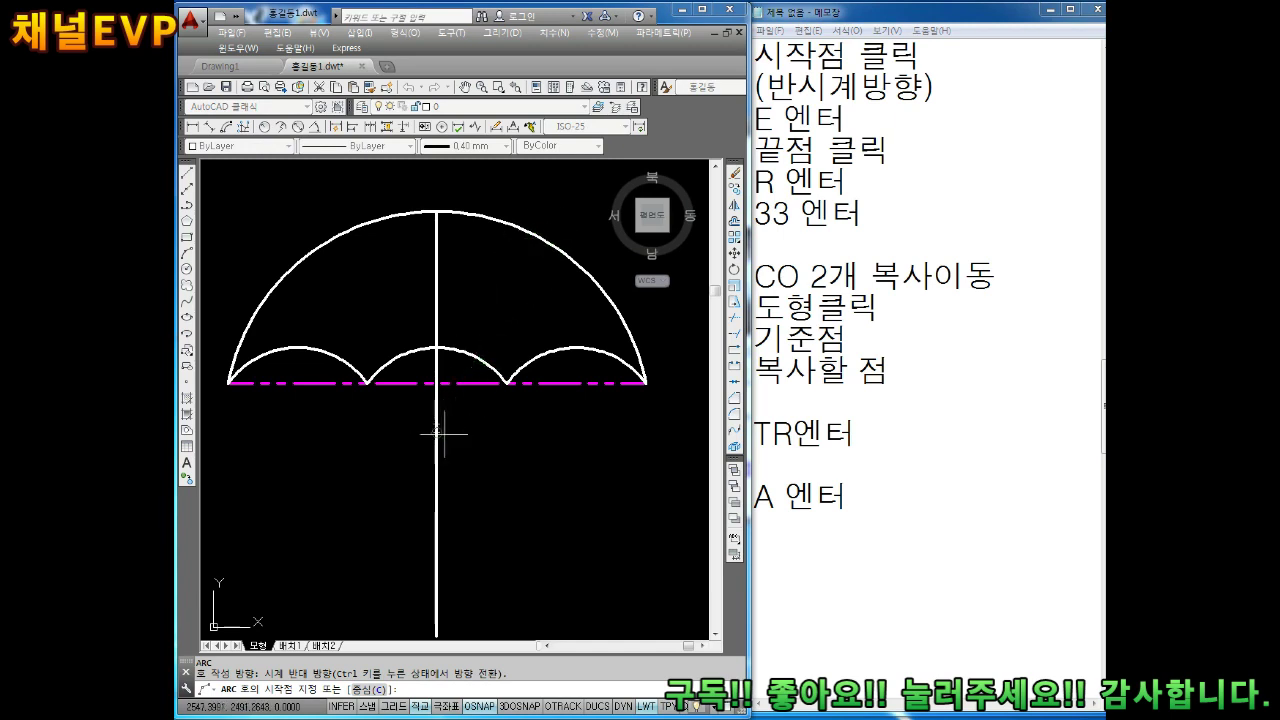
Step: Dimension the large canopy arc with an R82.5 radius dimension
scroll(436, 437, up, 5)
scroll(406, 408, down, 3)
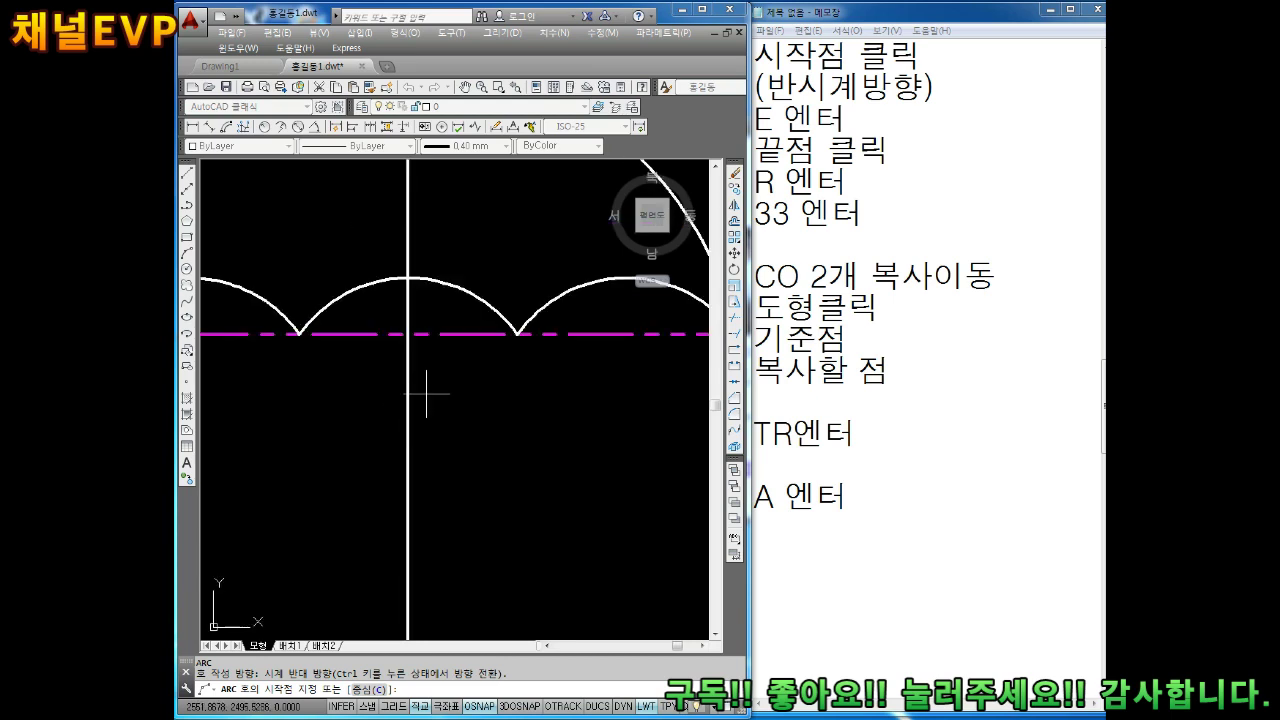
scroll(420, 400, down, 3)
key(Escape)
key(Escape)
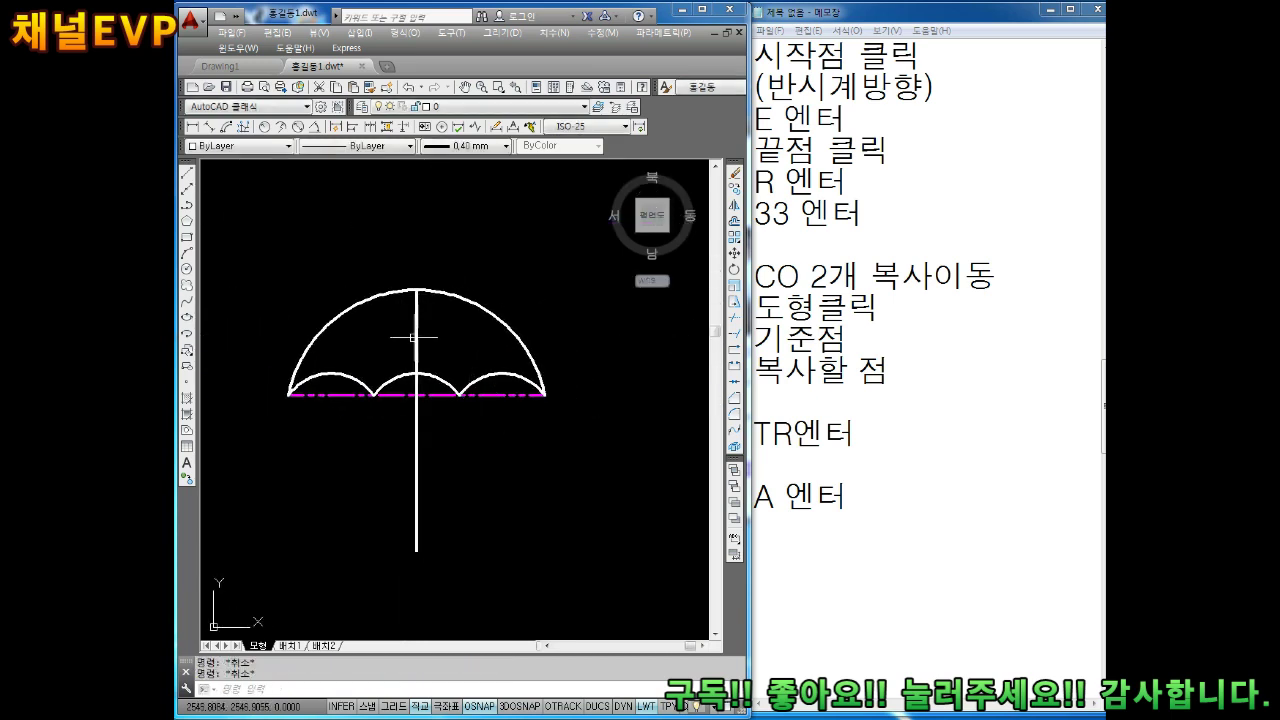
scroll(307, 204, down, 1)
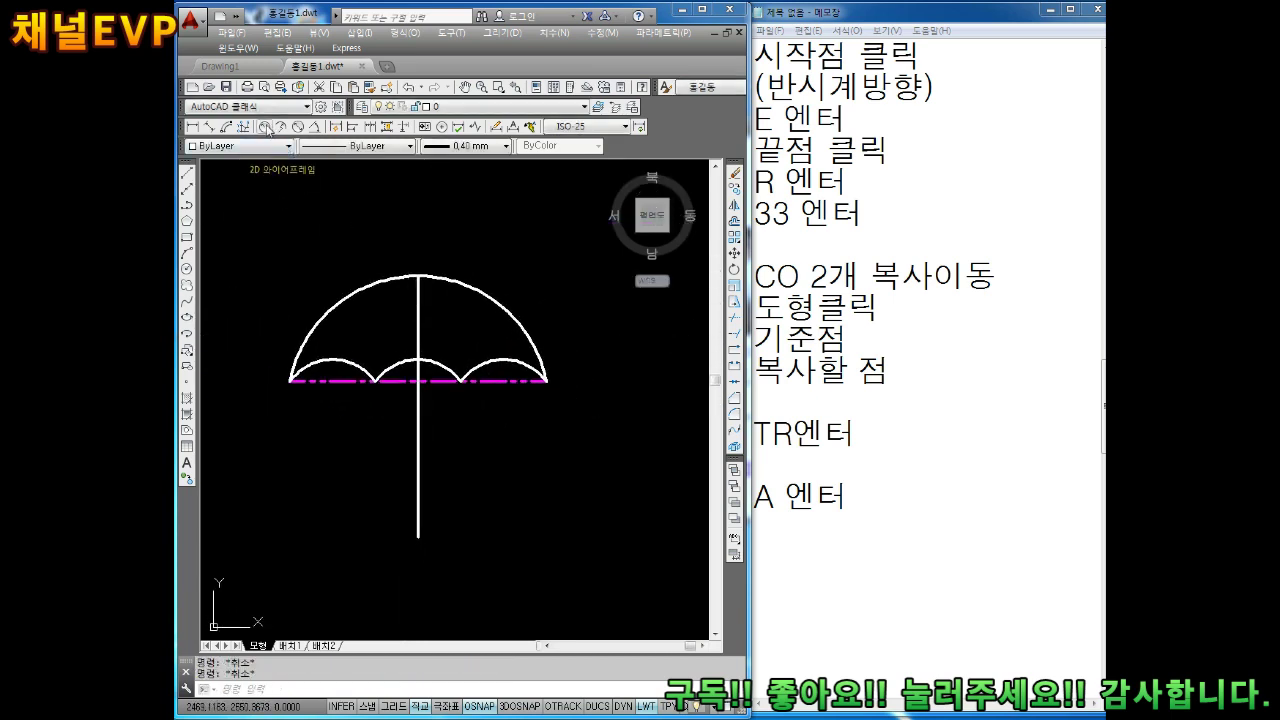
click(266, 127)
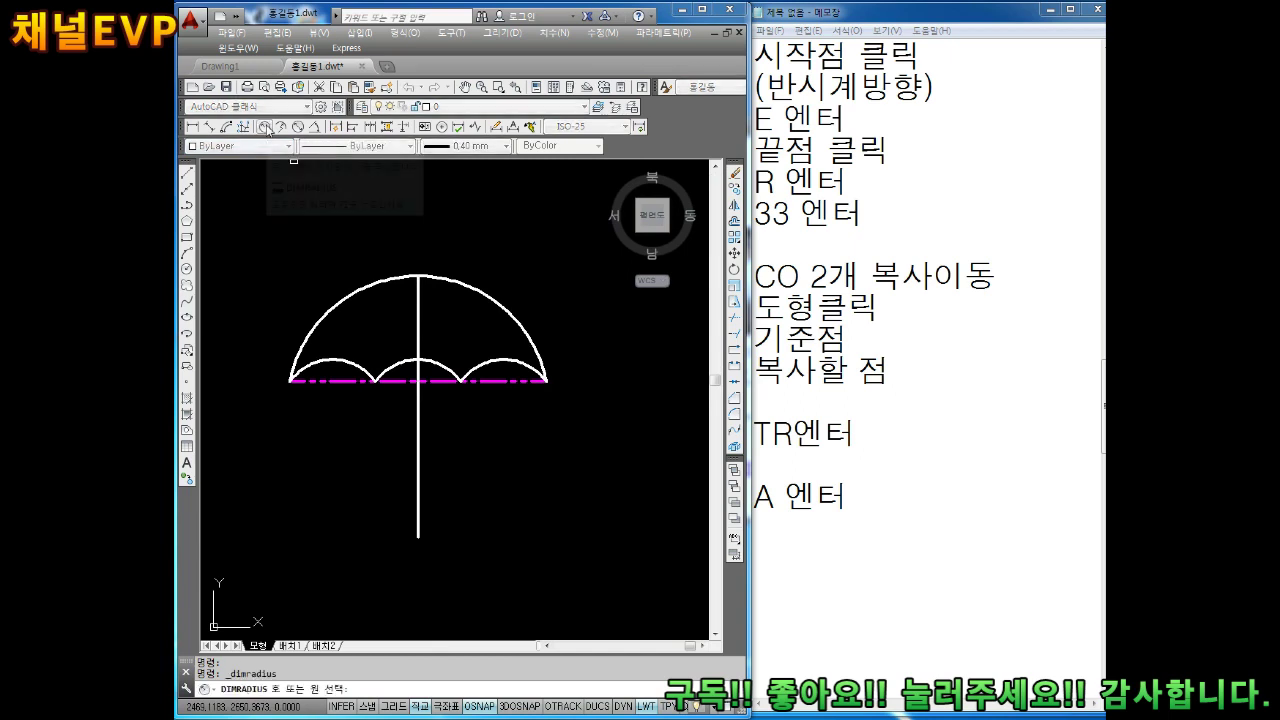
click(512, 310)
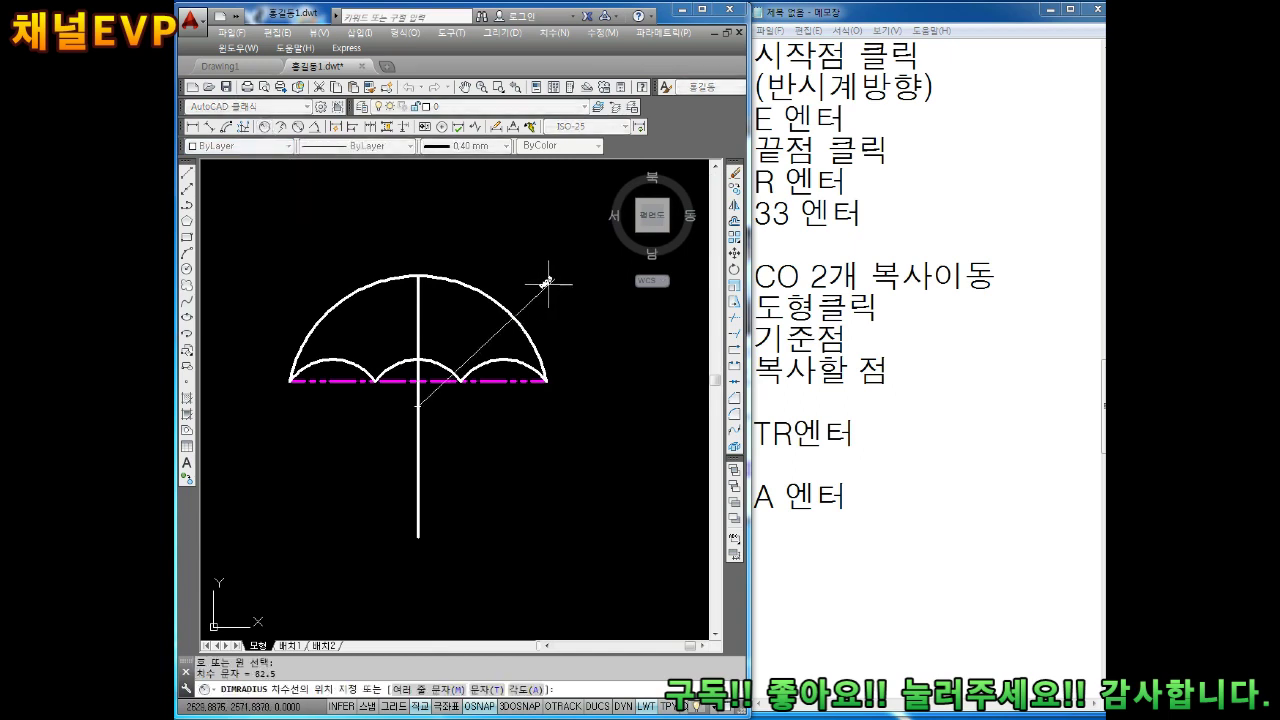
key(Escape)
Step: Zoom in on the handle and start a new arc with A
scroll(540, 288, up, 1)
scroll(529, 286, up, 1)
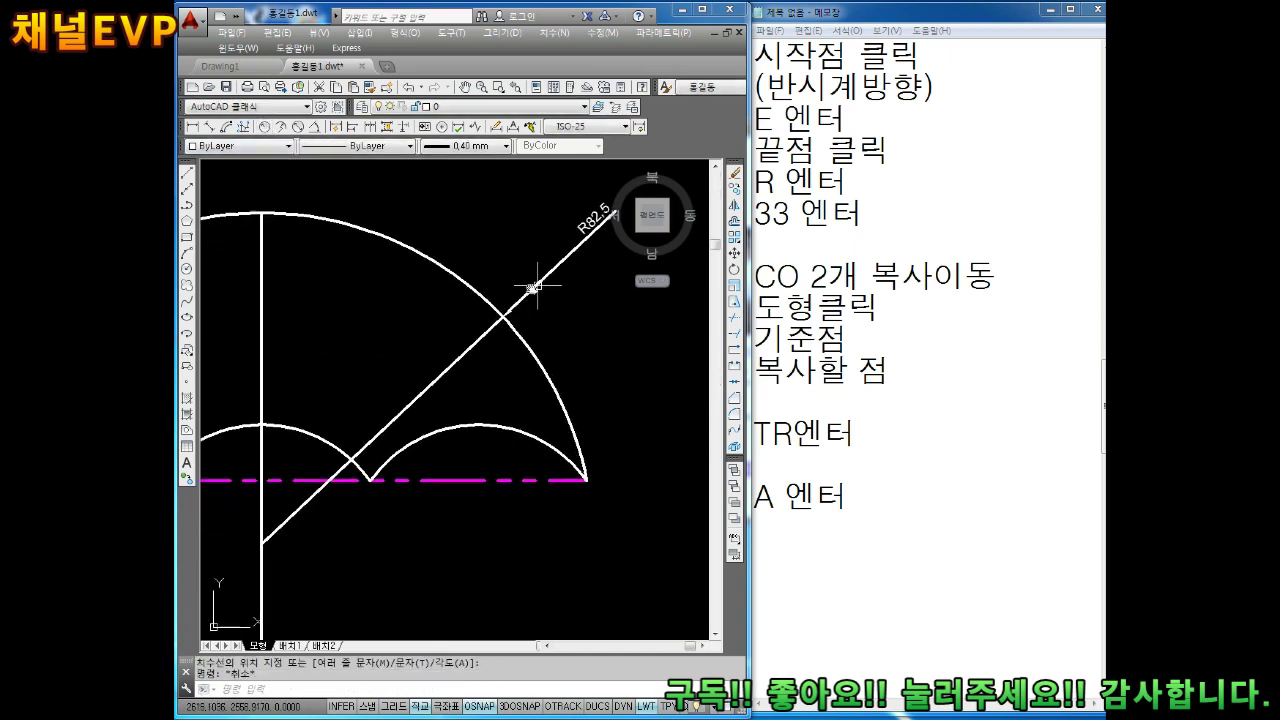
scroll(470, 360, up, 1)
scroll(491, 286, up, 1)
scroll(363, 425, up, 1)
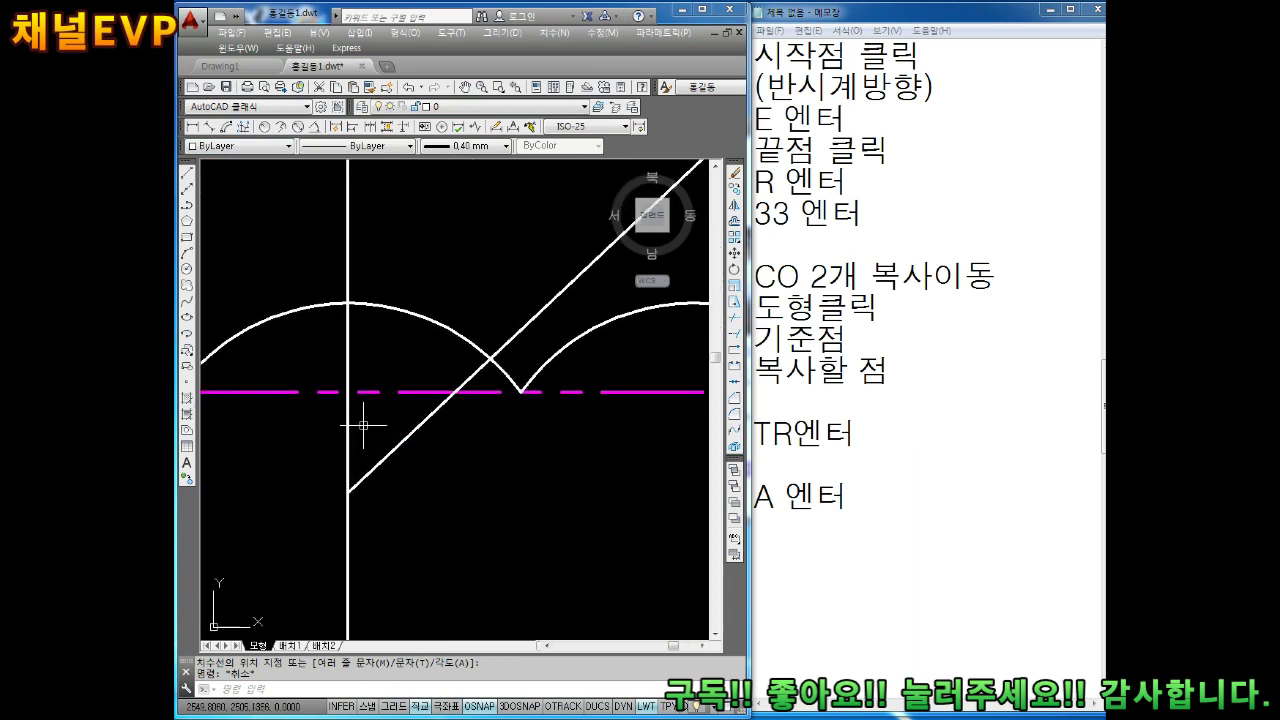
key(Escape)
scroll(357, 471, down, 3)
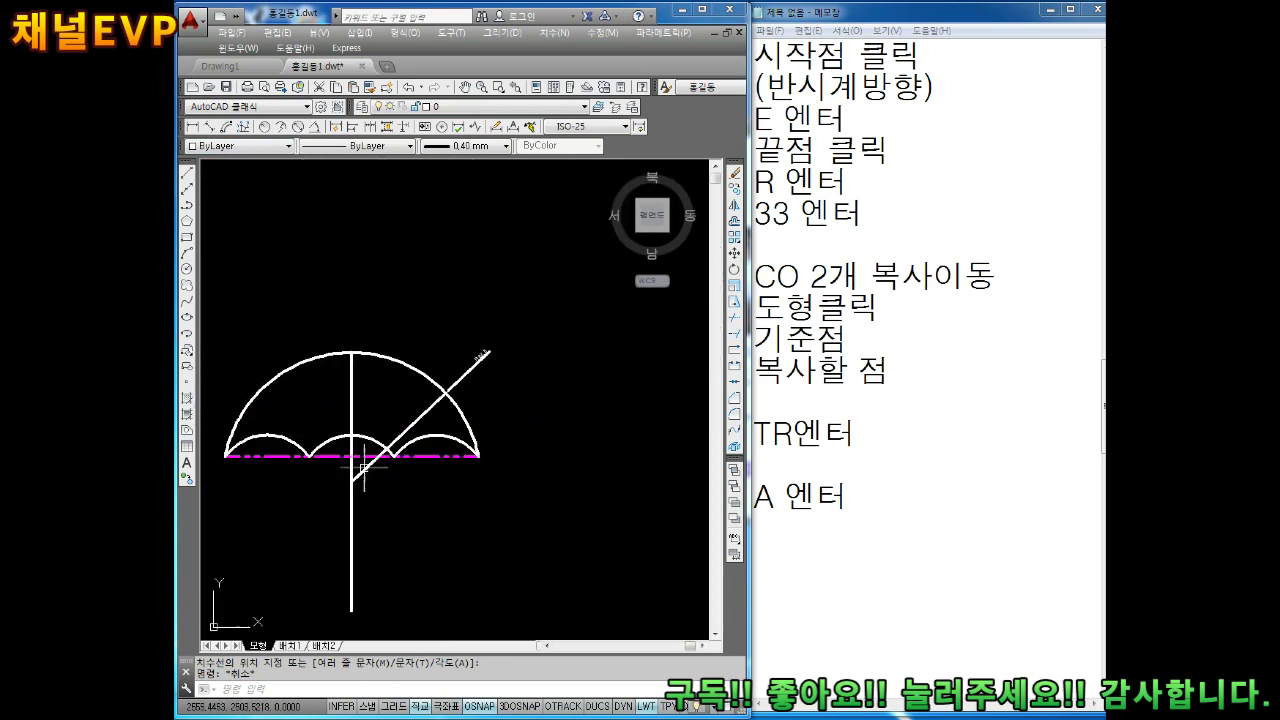
scroll(362, 455, up, 1)
scroll(371, 443, up, 1)
scroll(440, 438, up, 2)
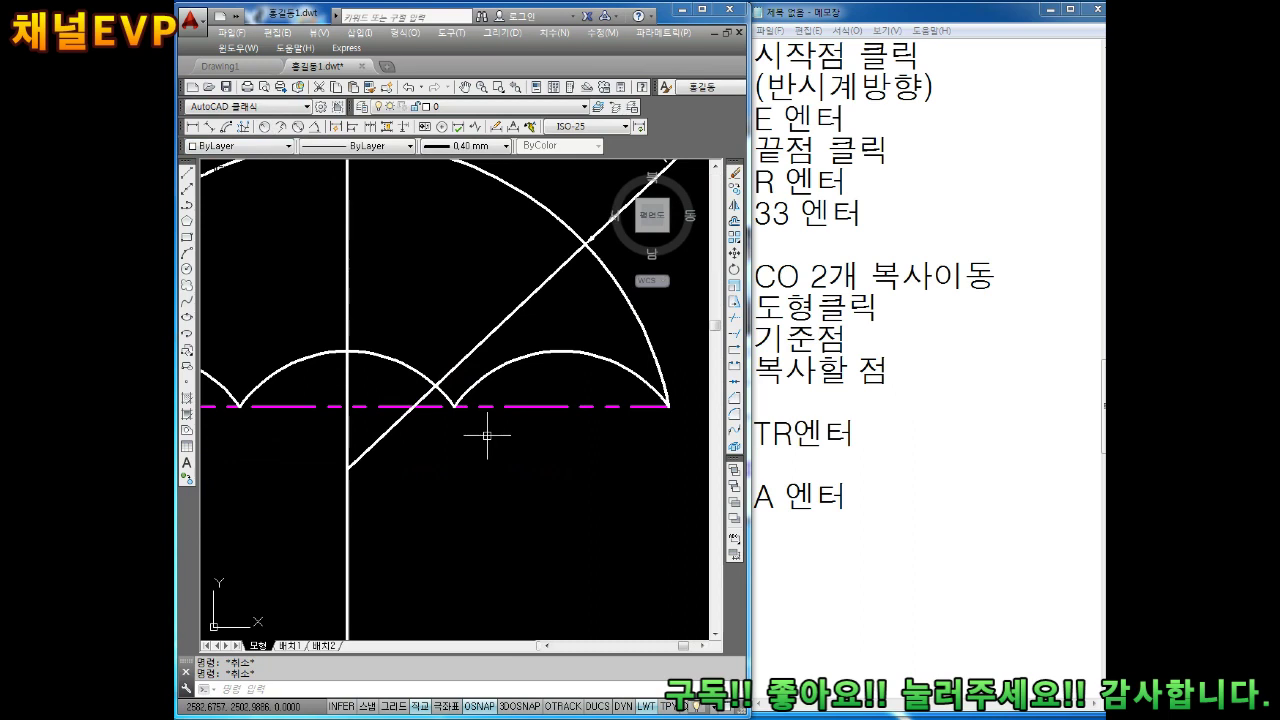
text(a)
key(Return)
Step: Pick the dimension line's base on the vertical handle as the hook arc's start point
scroll(487, 435, down, 2)
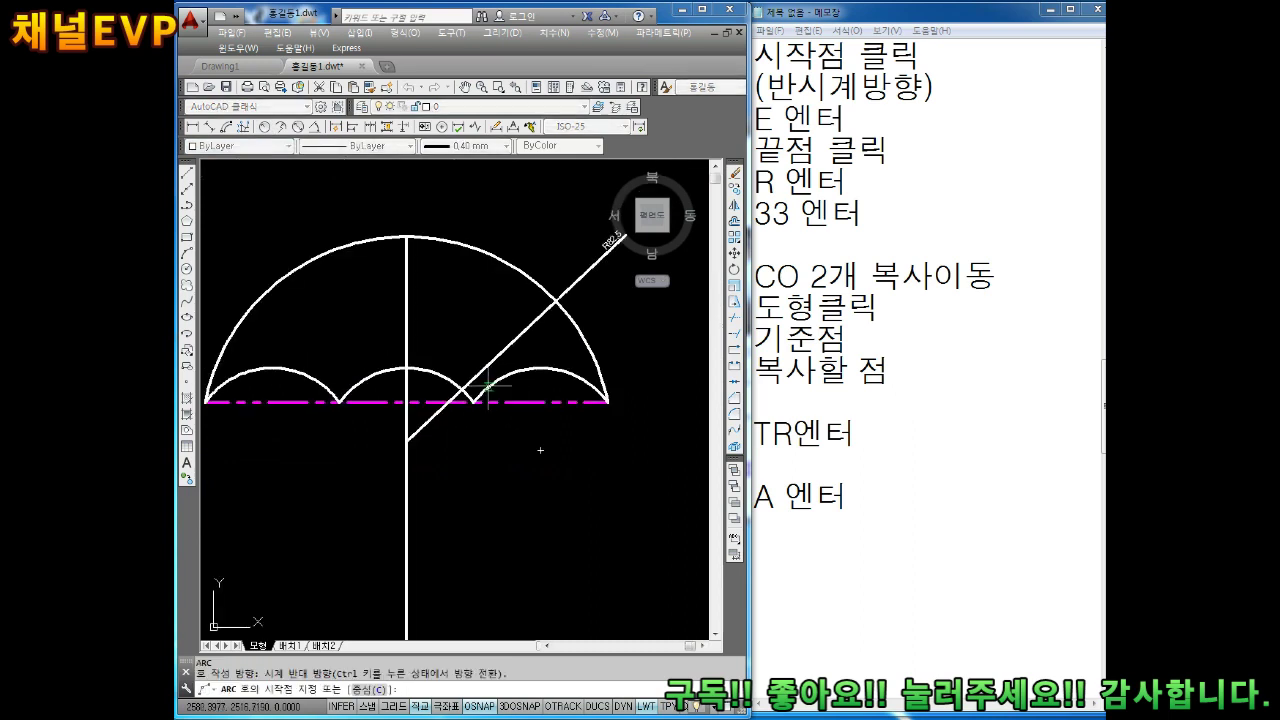
scroll(490, 410, up, 3)
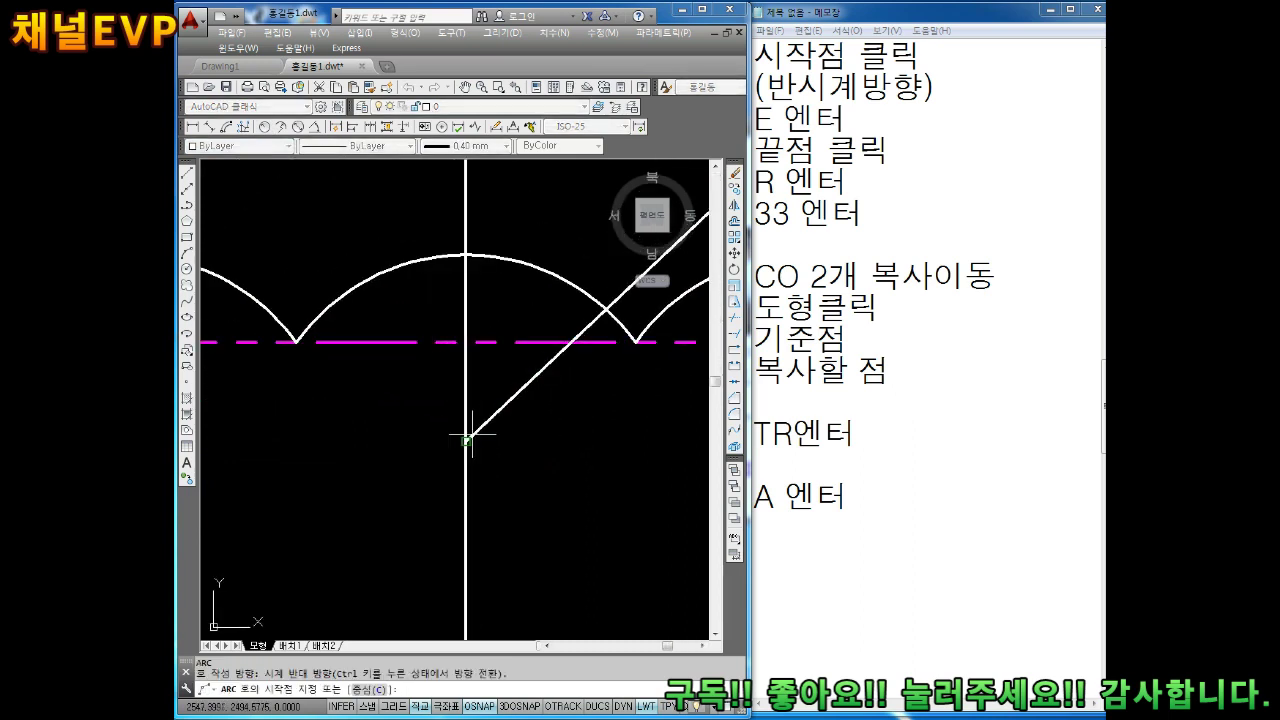
scroll(468, 436, up, 4)
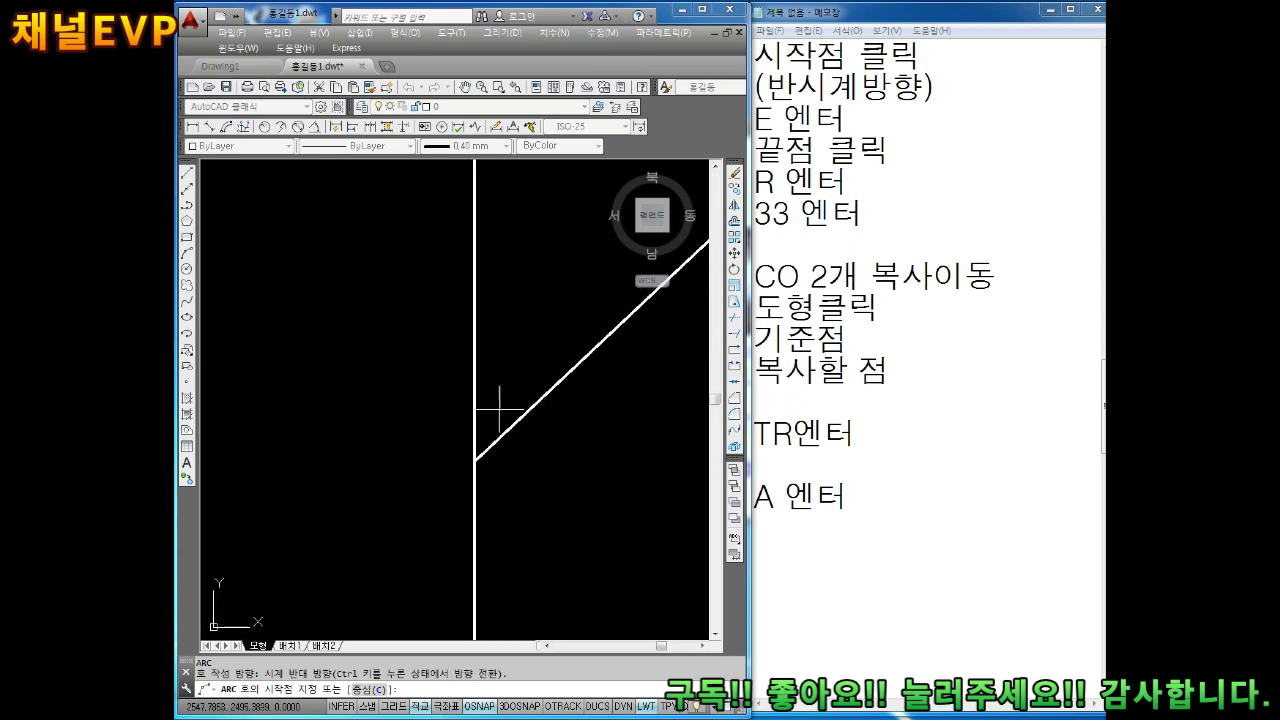
click(475, 461)
scroll(485, 452, down, 3)
scroll(495, 442, down, 4)
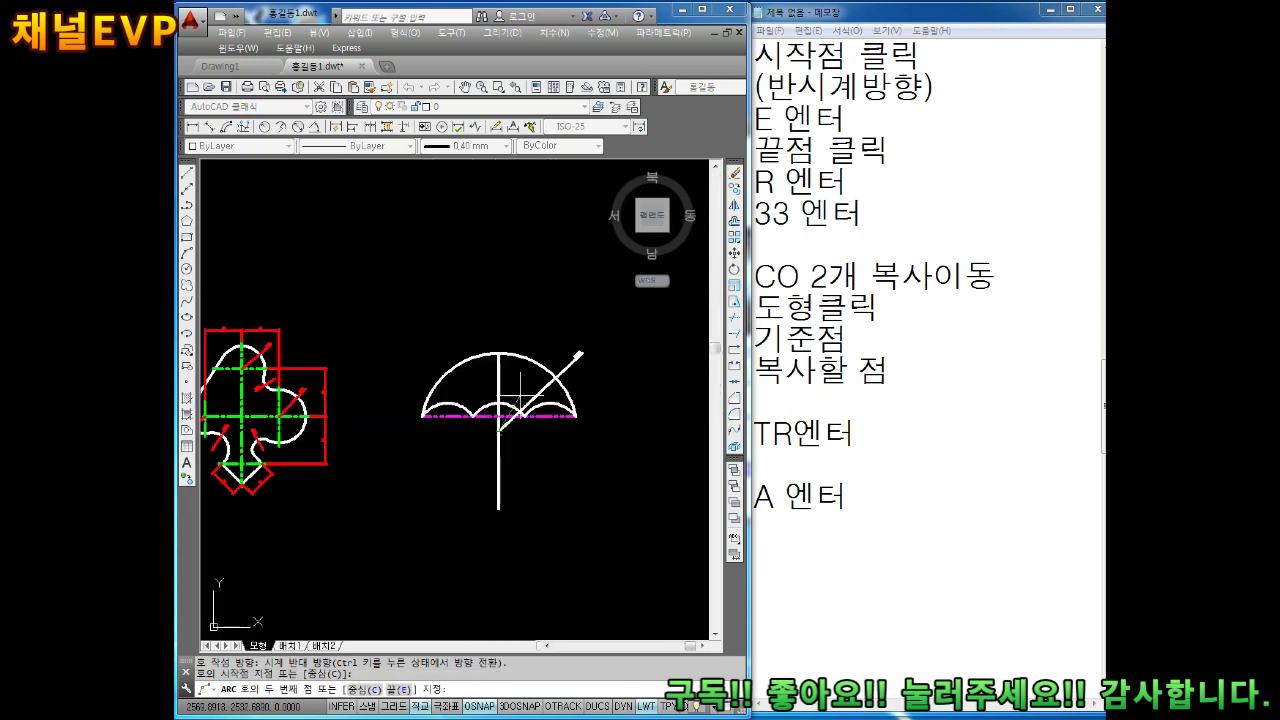
scroll(497, 440, up, 2)
scroll(540, 450, up, 2)
scroll(586, 457, up, 2)
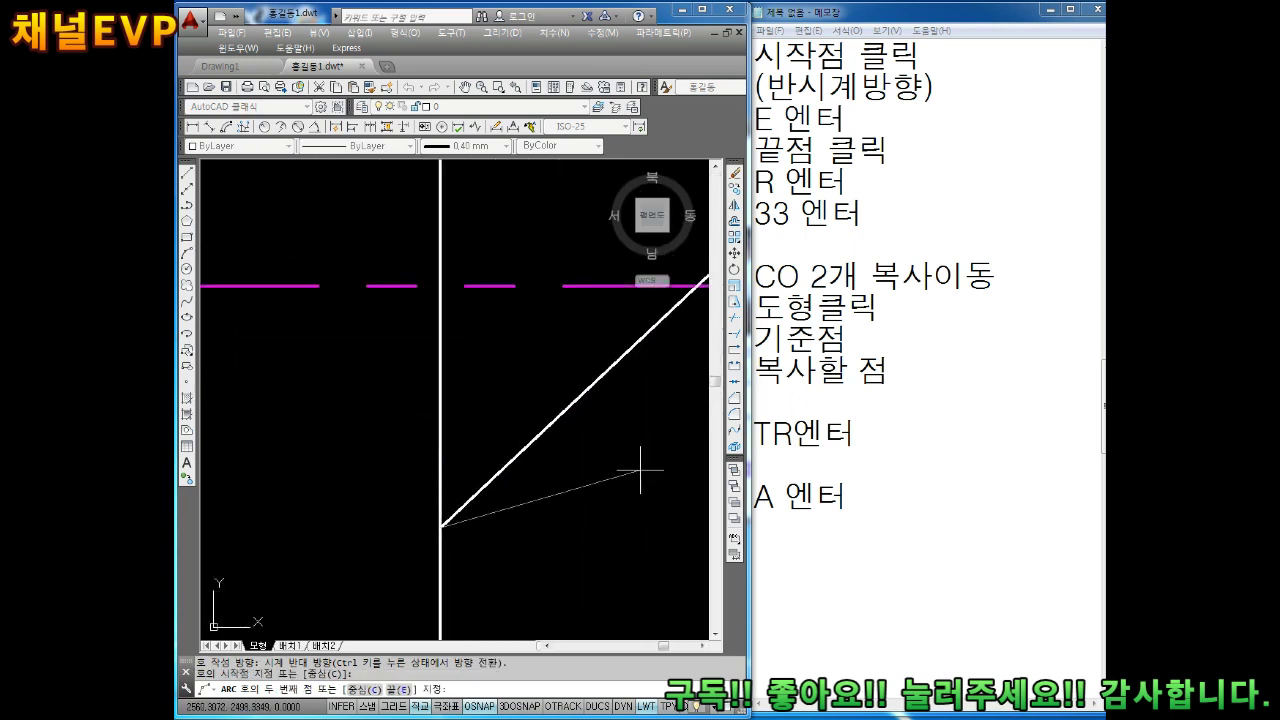
scroll(429, 525, up, 3)
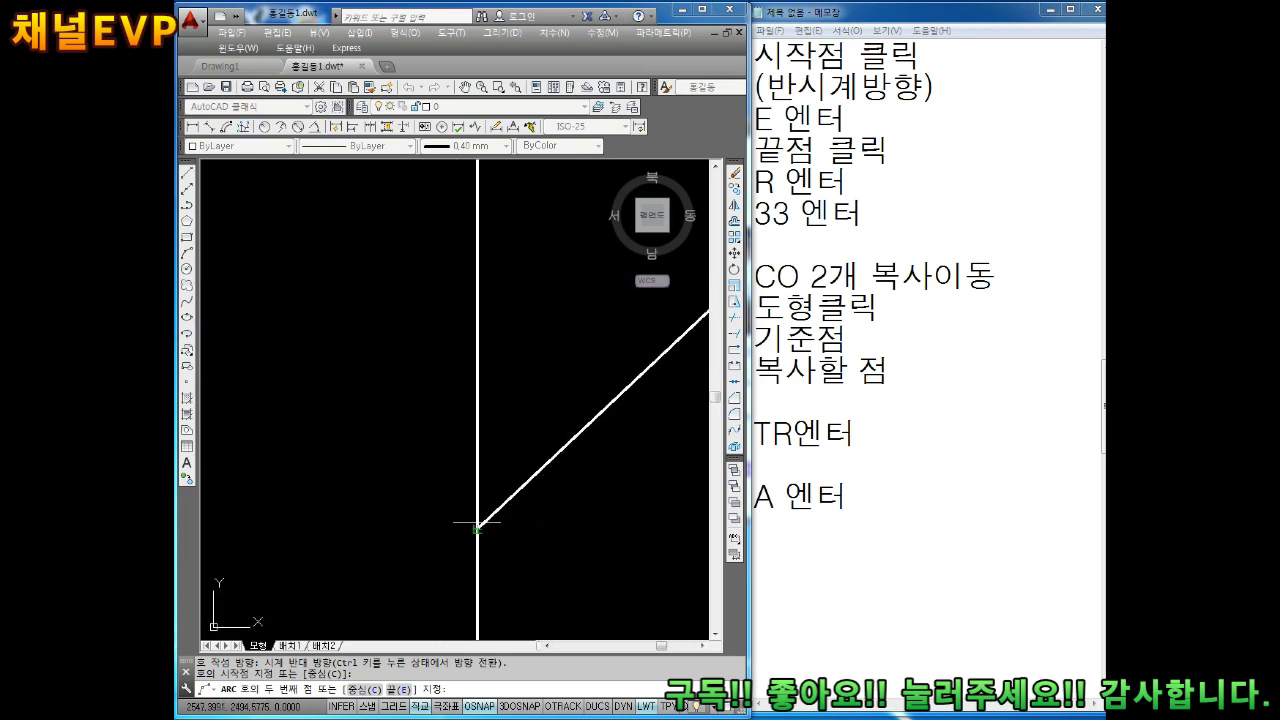
scroll(477, 525, down, 3)
scroll(486, 491, down, 2)
scroll(534, 471, down, 1)
scroll(463, 466, down, 1)
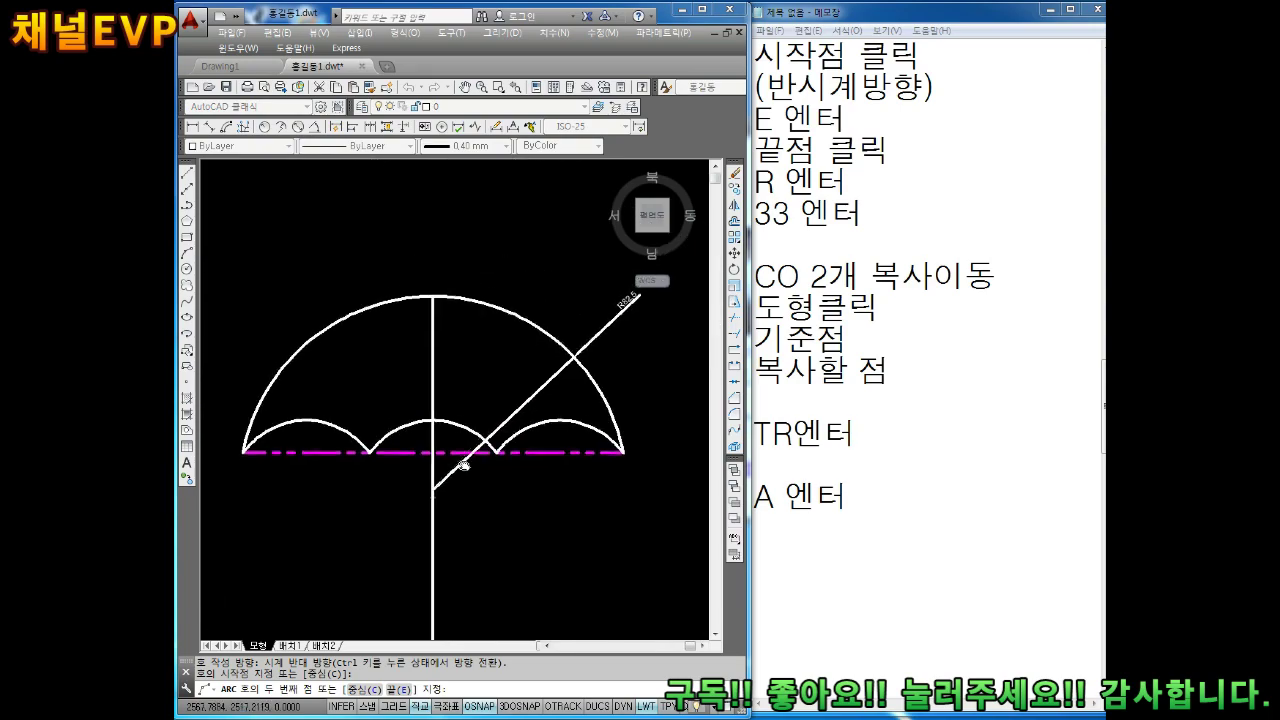